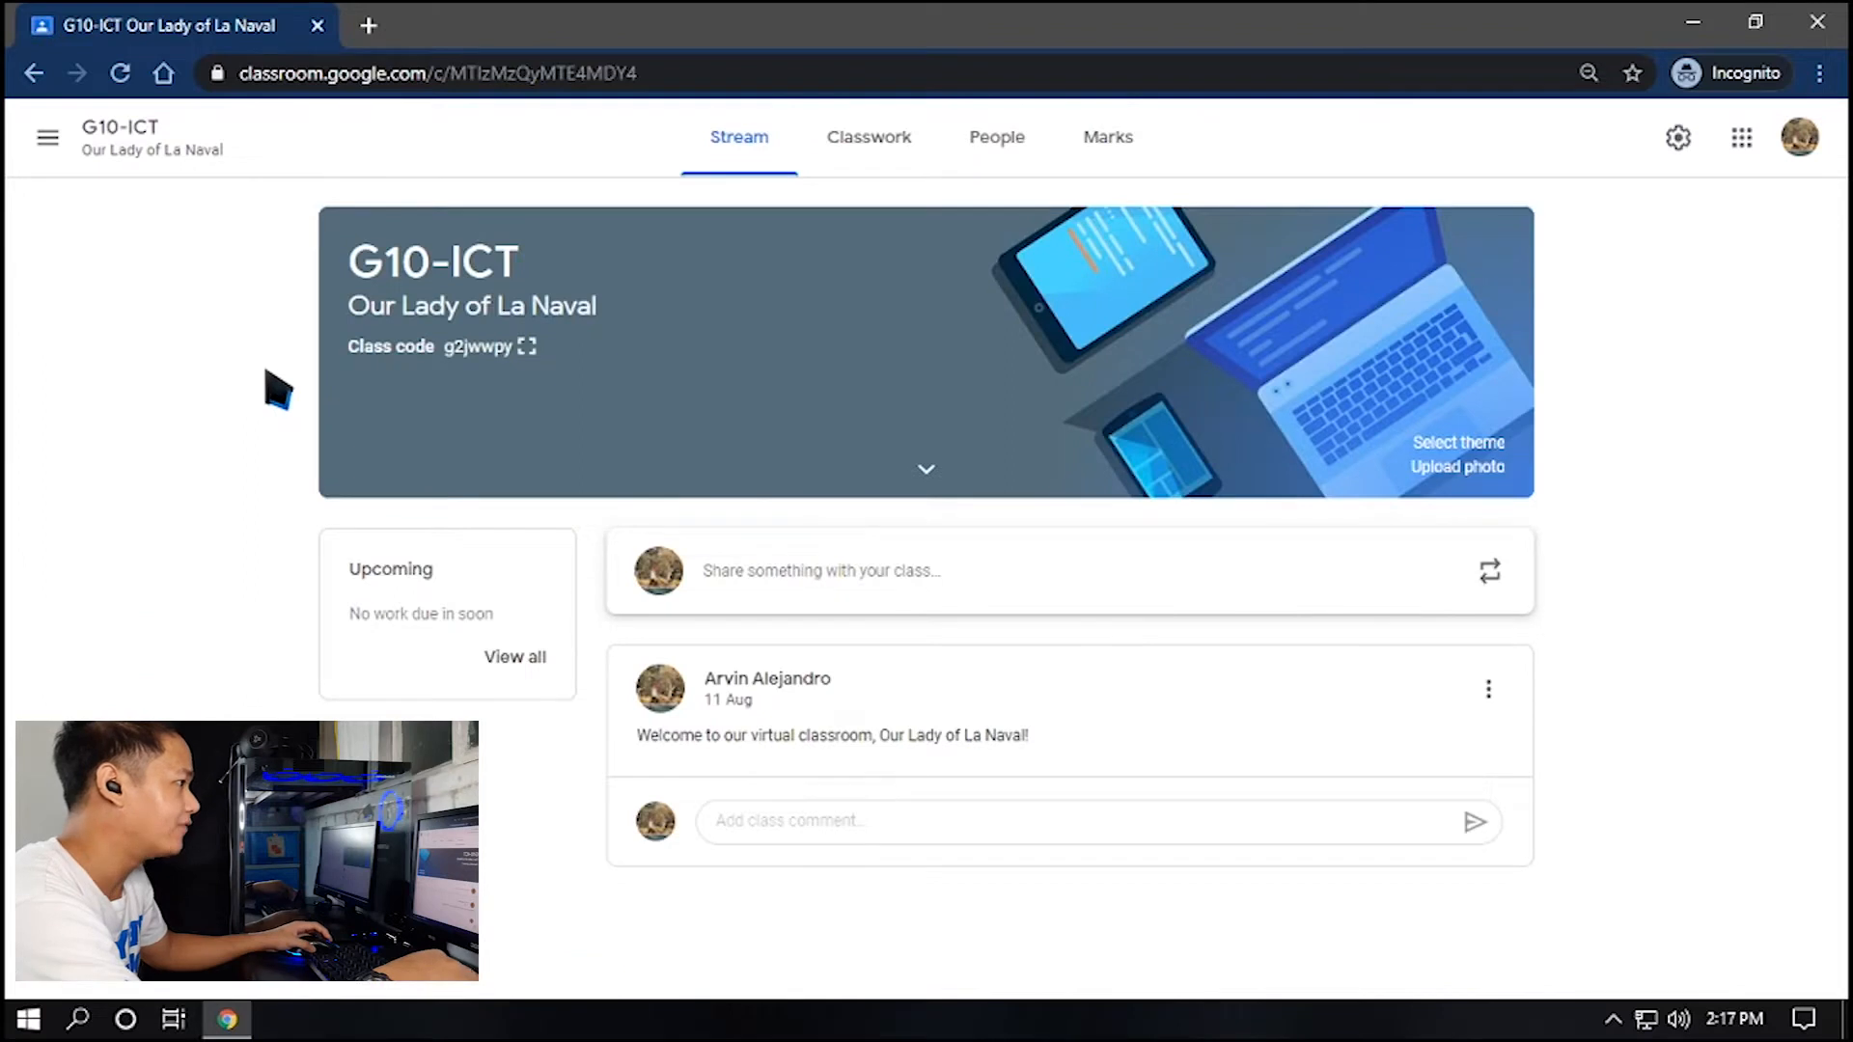
Open the G10-ICT class's Classwork page and review the kinds of items that can be created
left_click(884, 164)
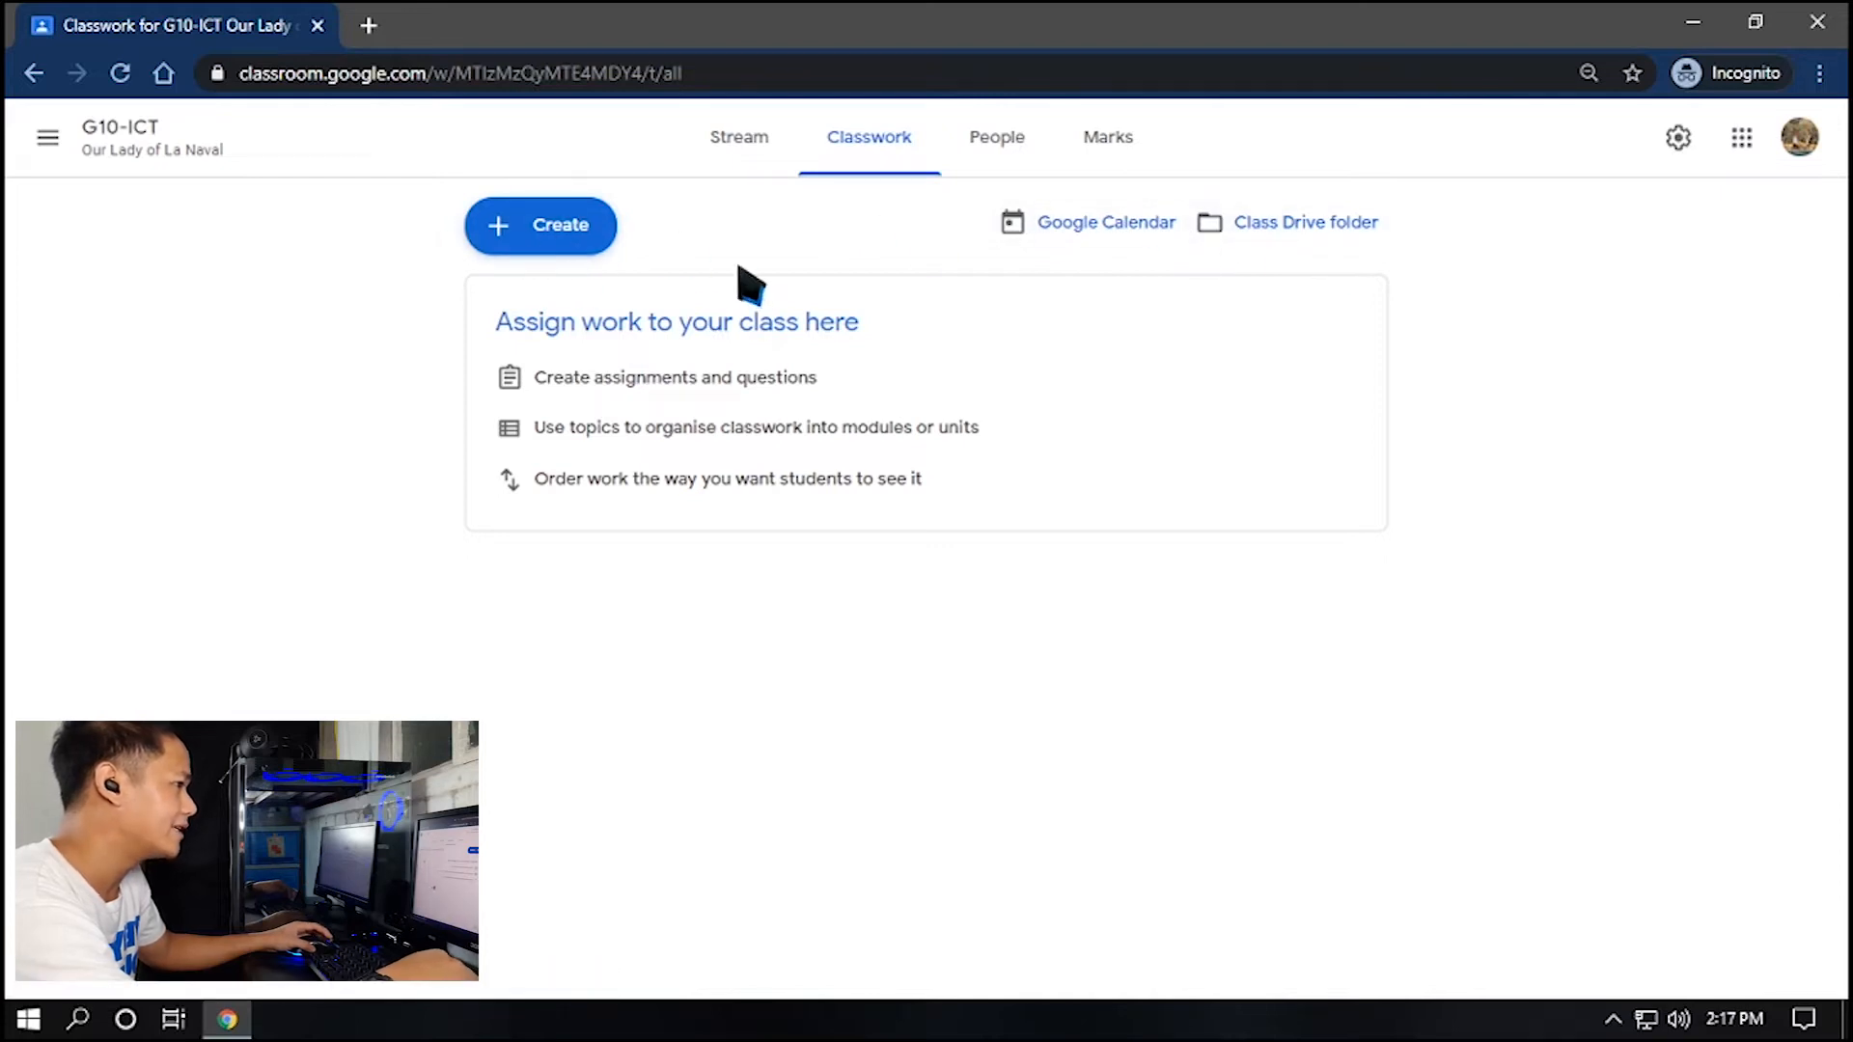
left_click(602, 247)
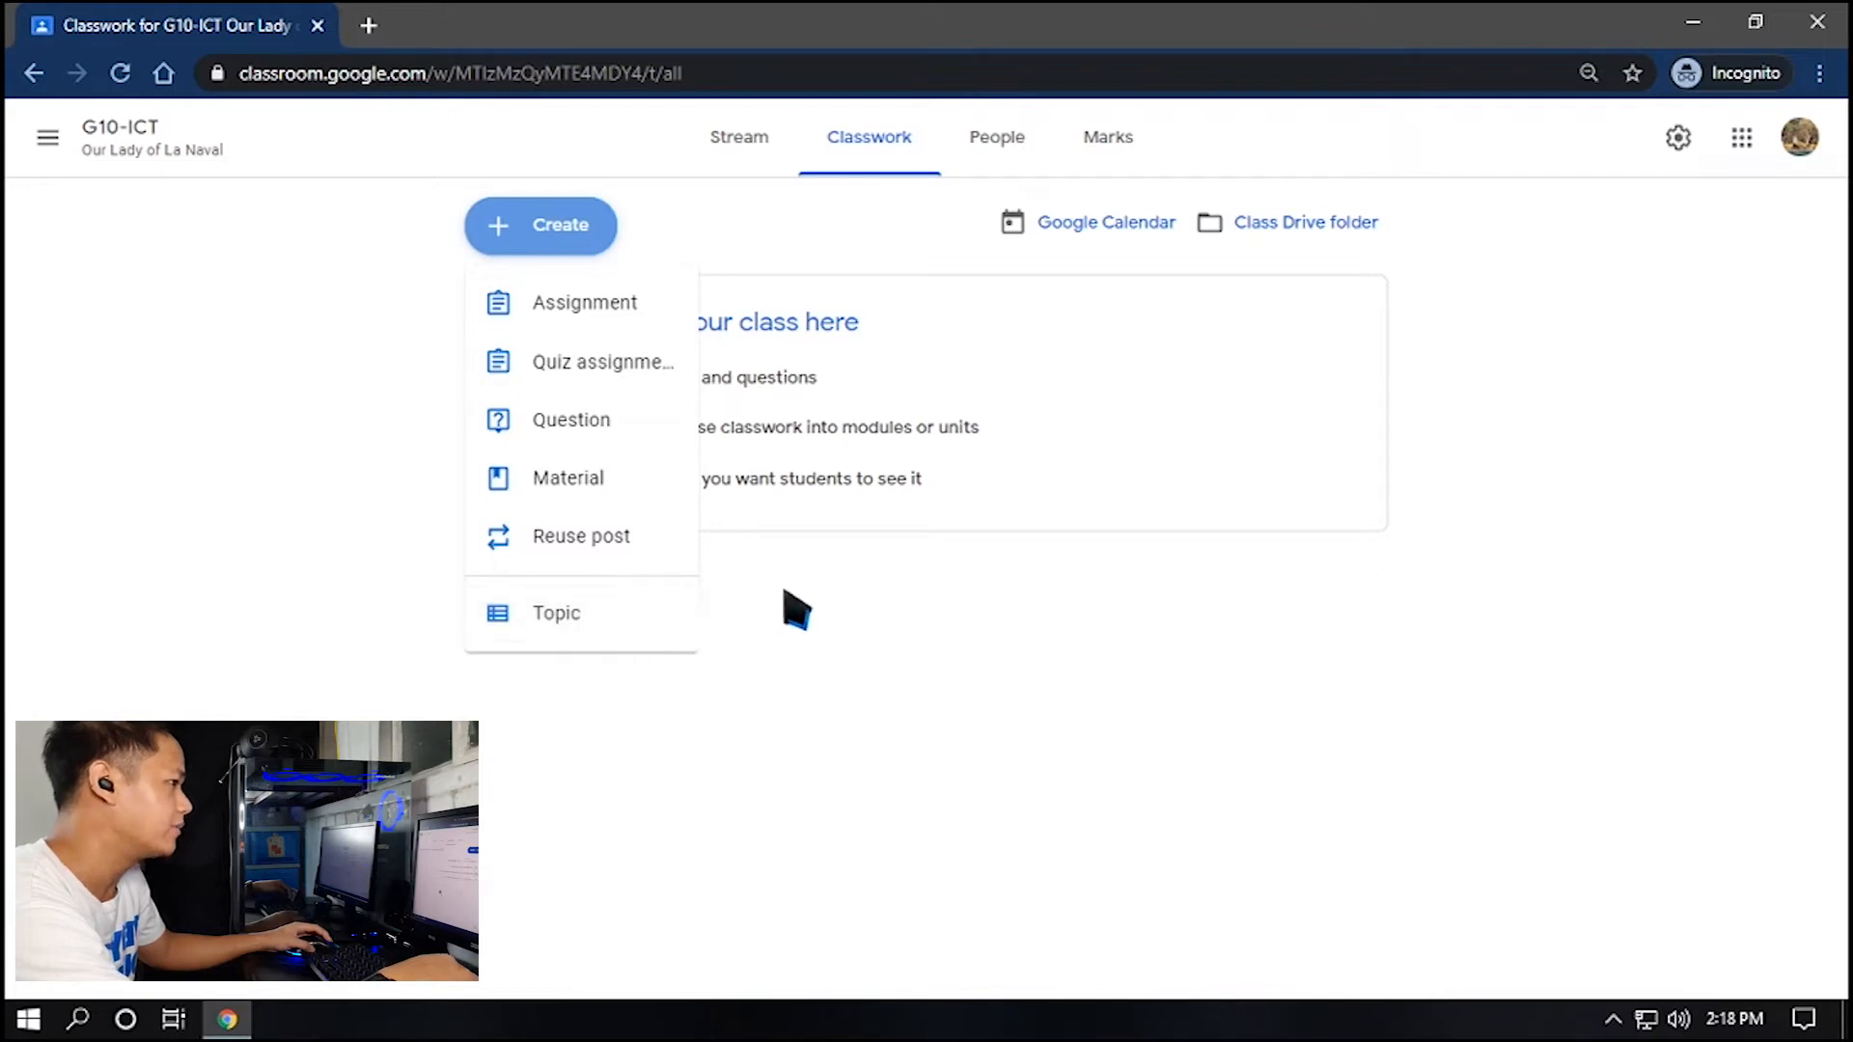
left_click(869, 540)
Open the class's Google Calendar, browse several dates up to 28 December 2020 and the calendar list, and close it
left_click(1067, 227)
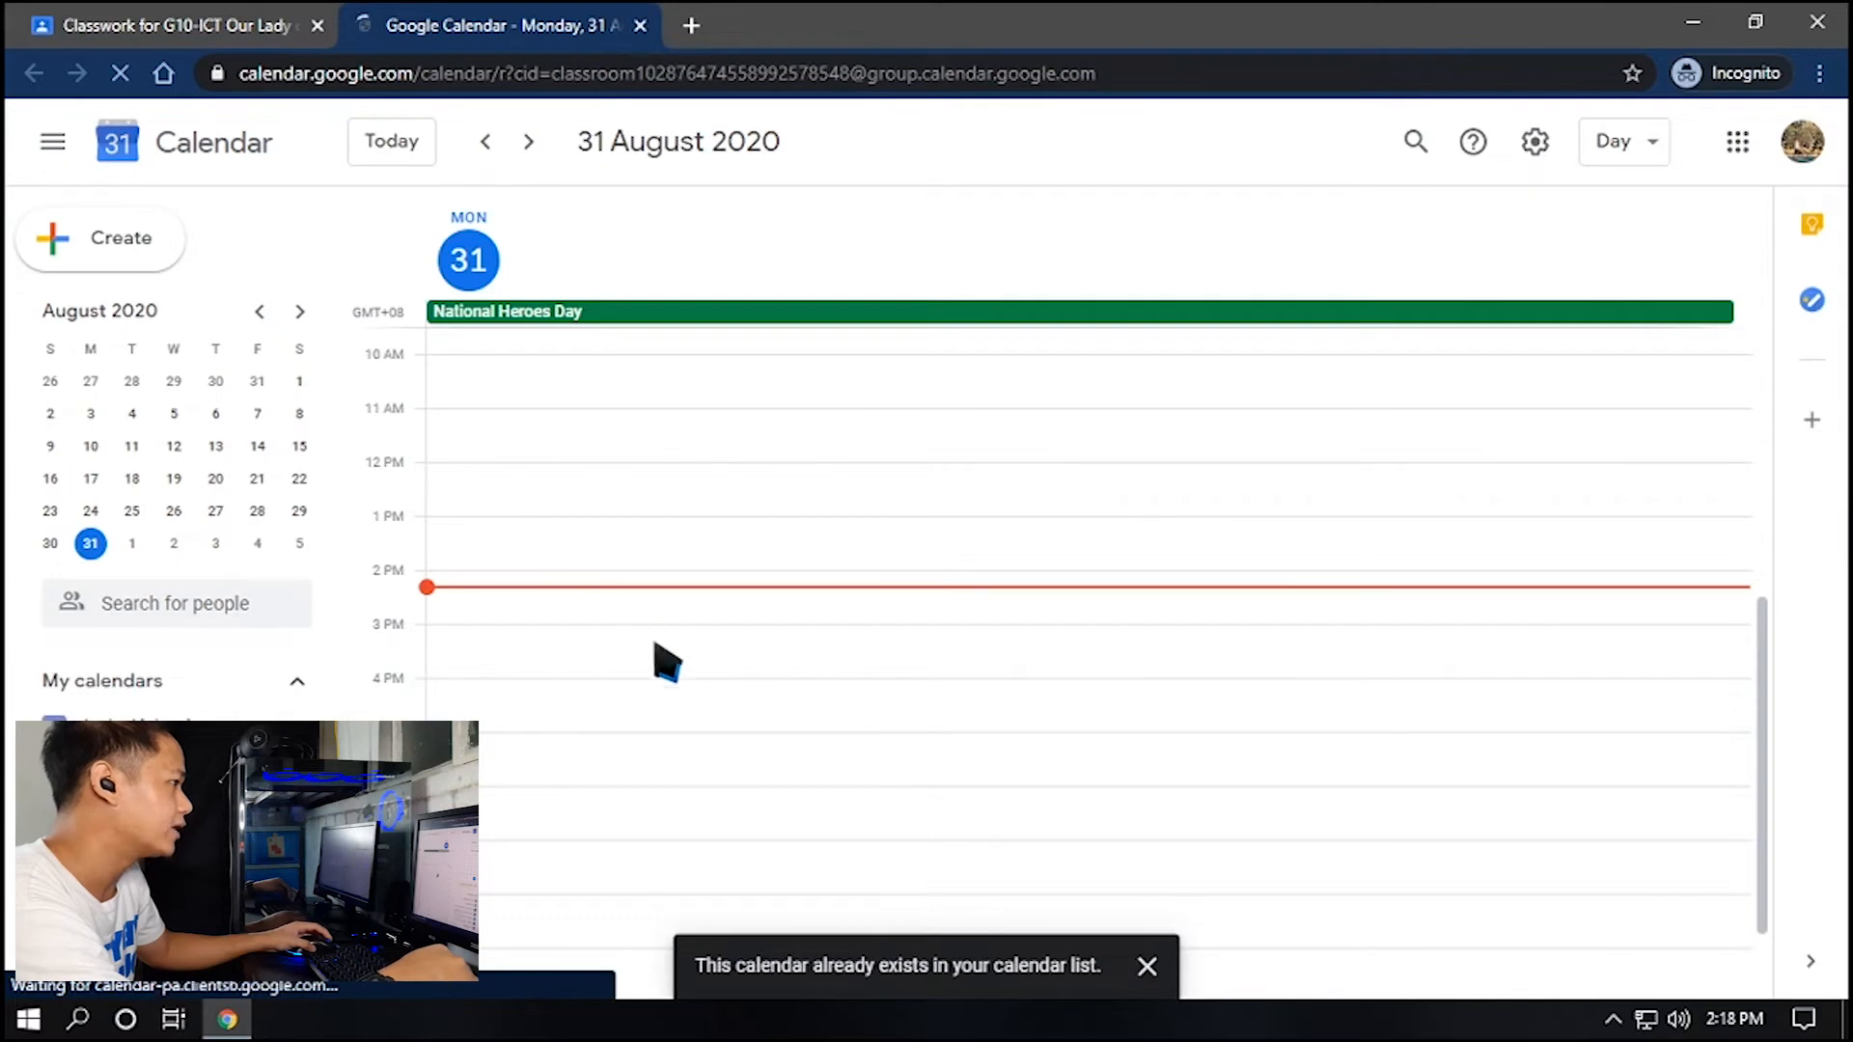
left_click(132, 543)
left_click(174, 543)
left_click(215, 543)
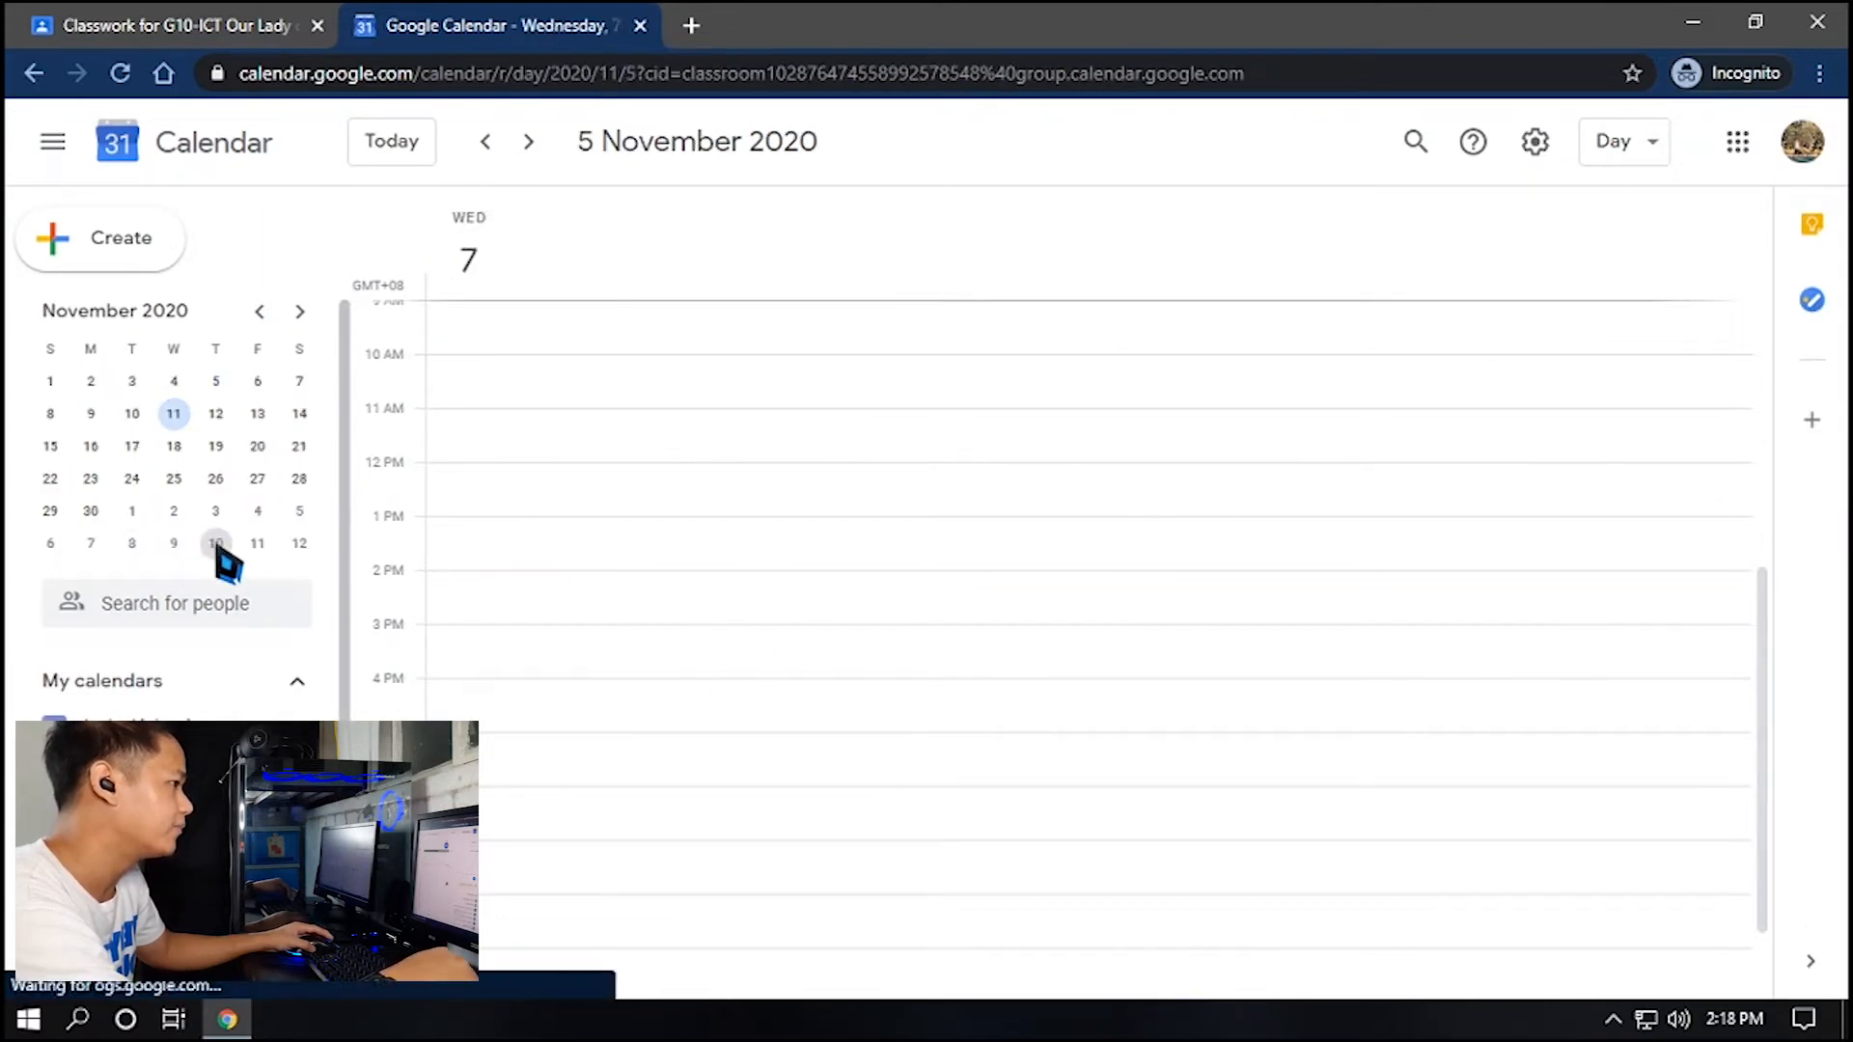
left_click(132, 543)
left_click(131, 510)
left_click(93, 510)
scroll(135, 598, "down", 2)
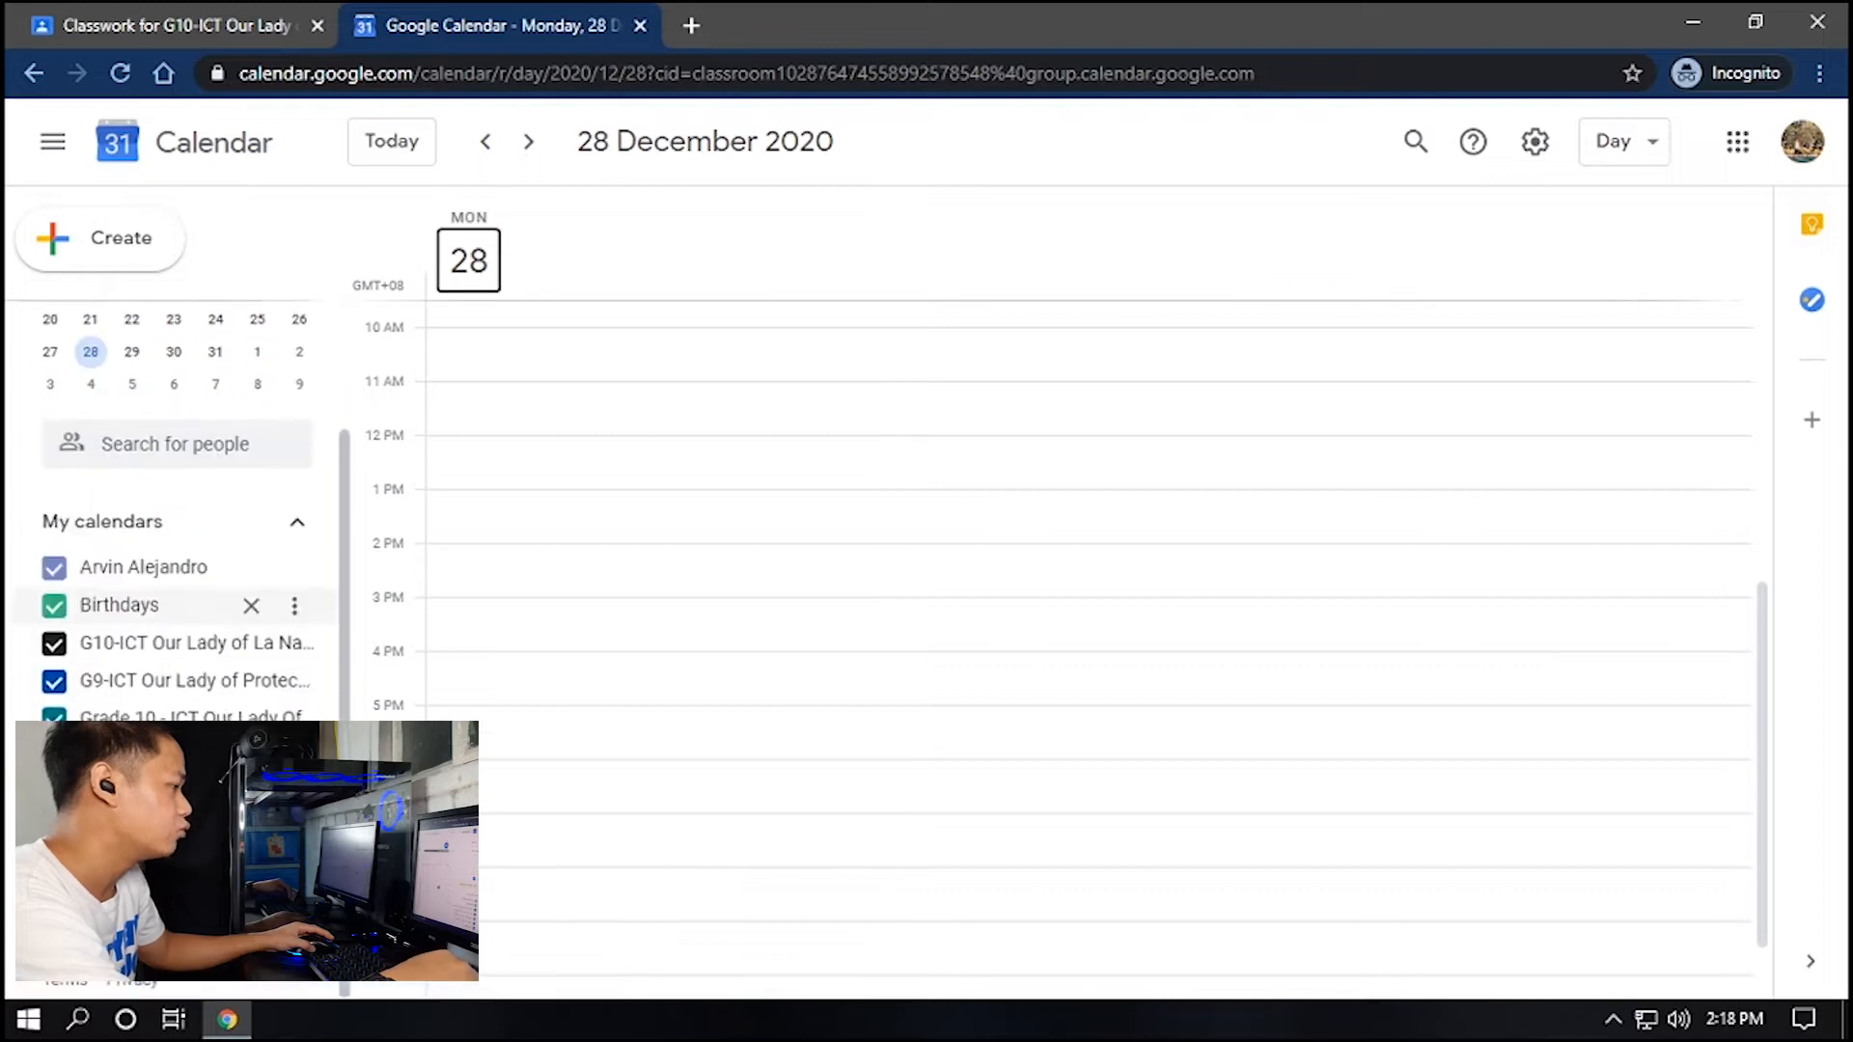
scroll(182, 670, "up", 2)
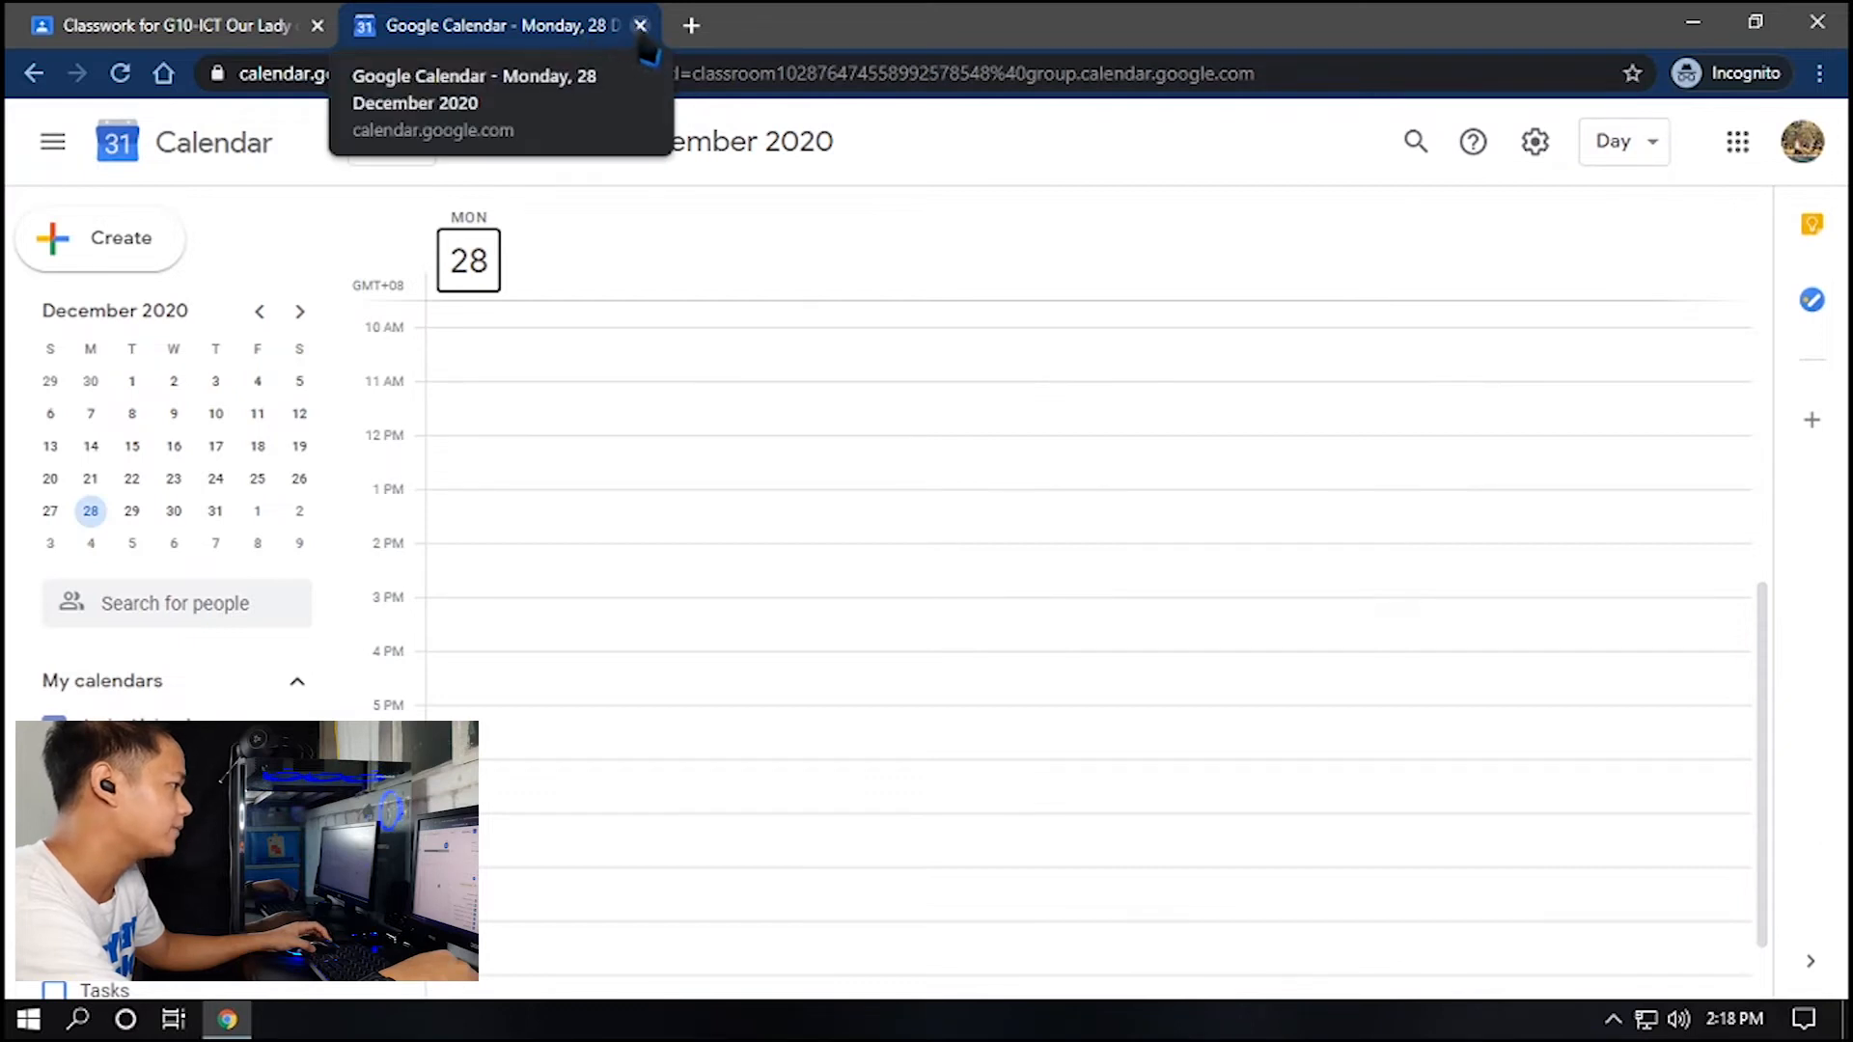
key("ctrl+w")
Open the class Drive folder and examine the options available for the G10-ICT Our Lady of La Naval folder
left_click(1343, 227)
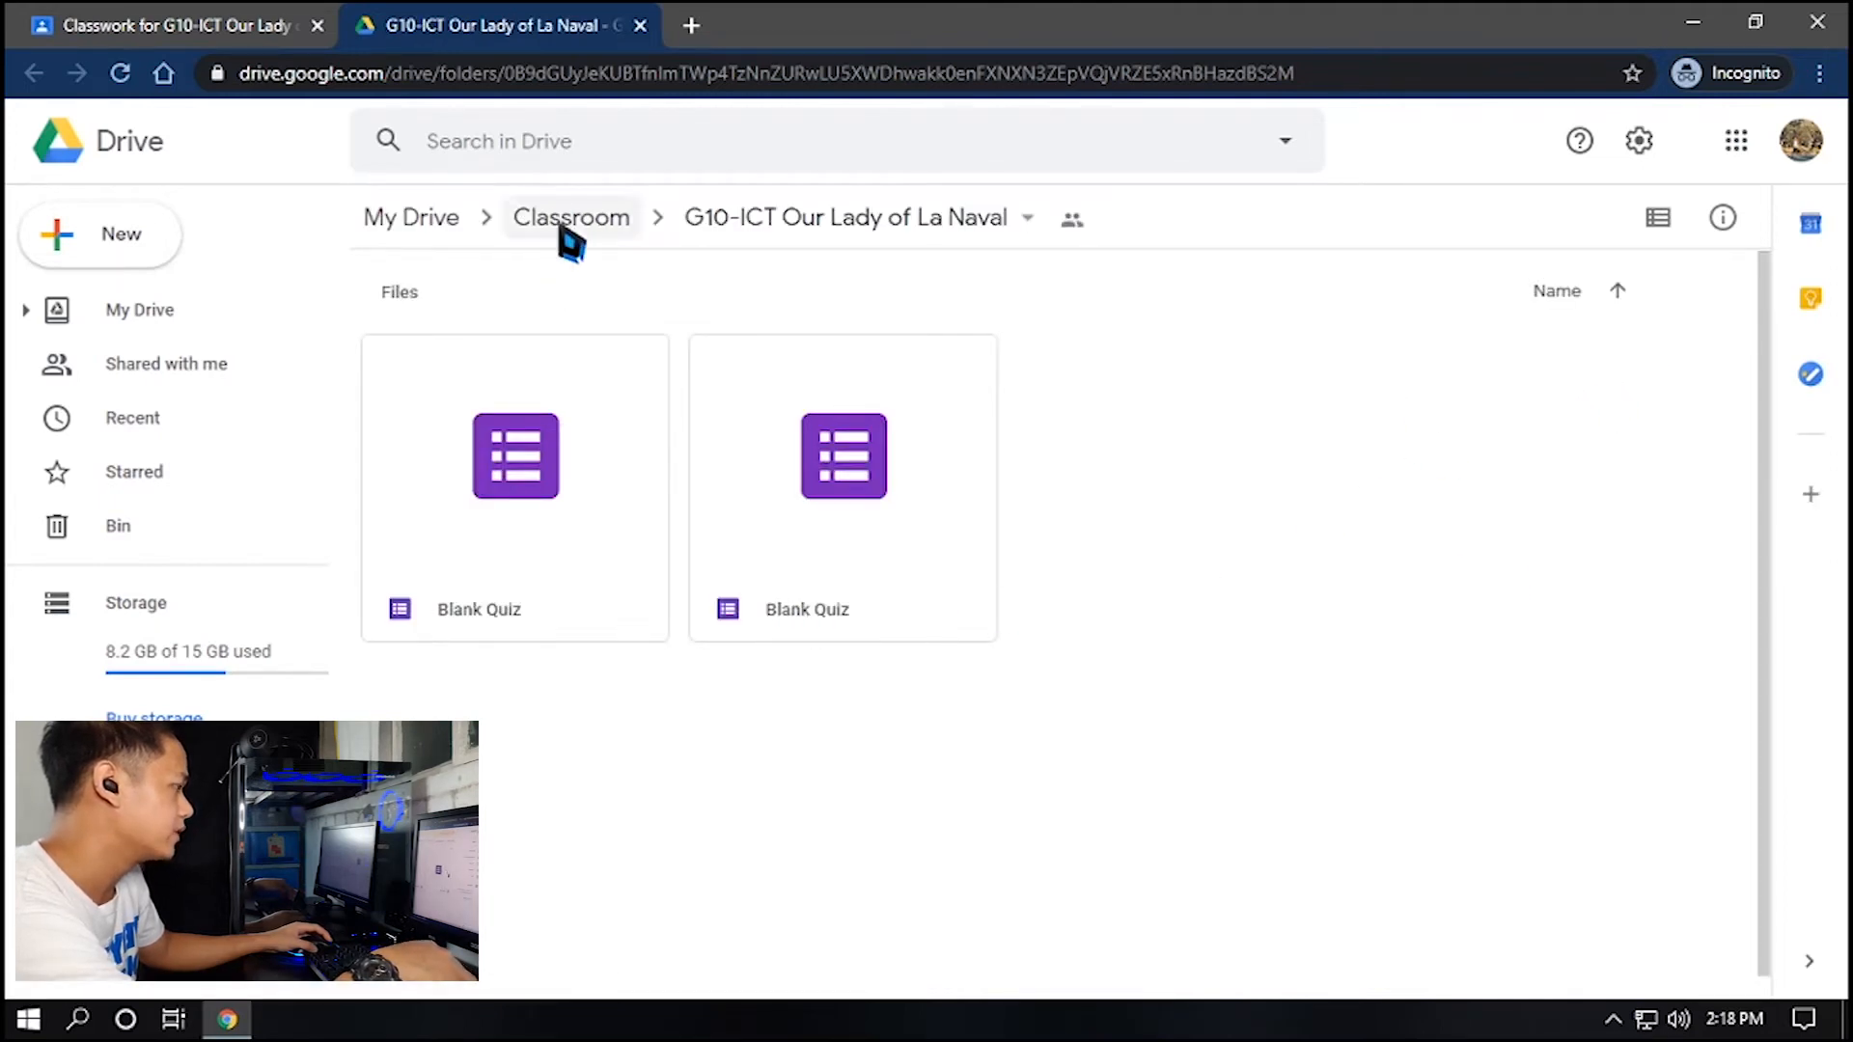
left_click(1029, 222)
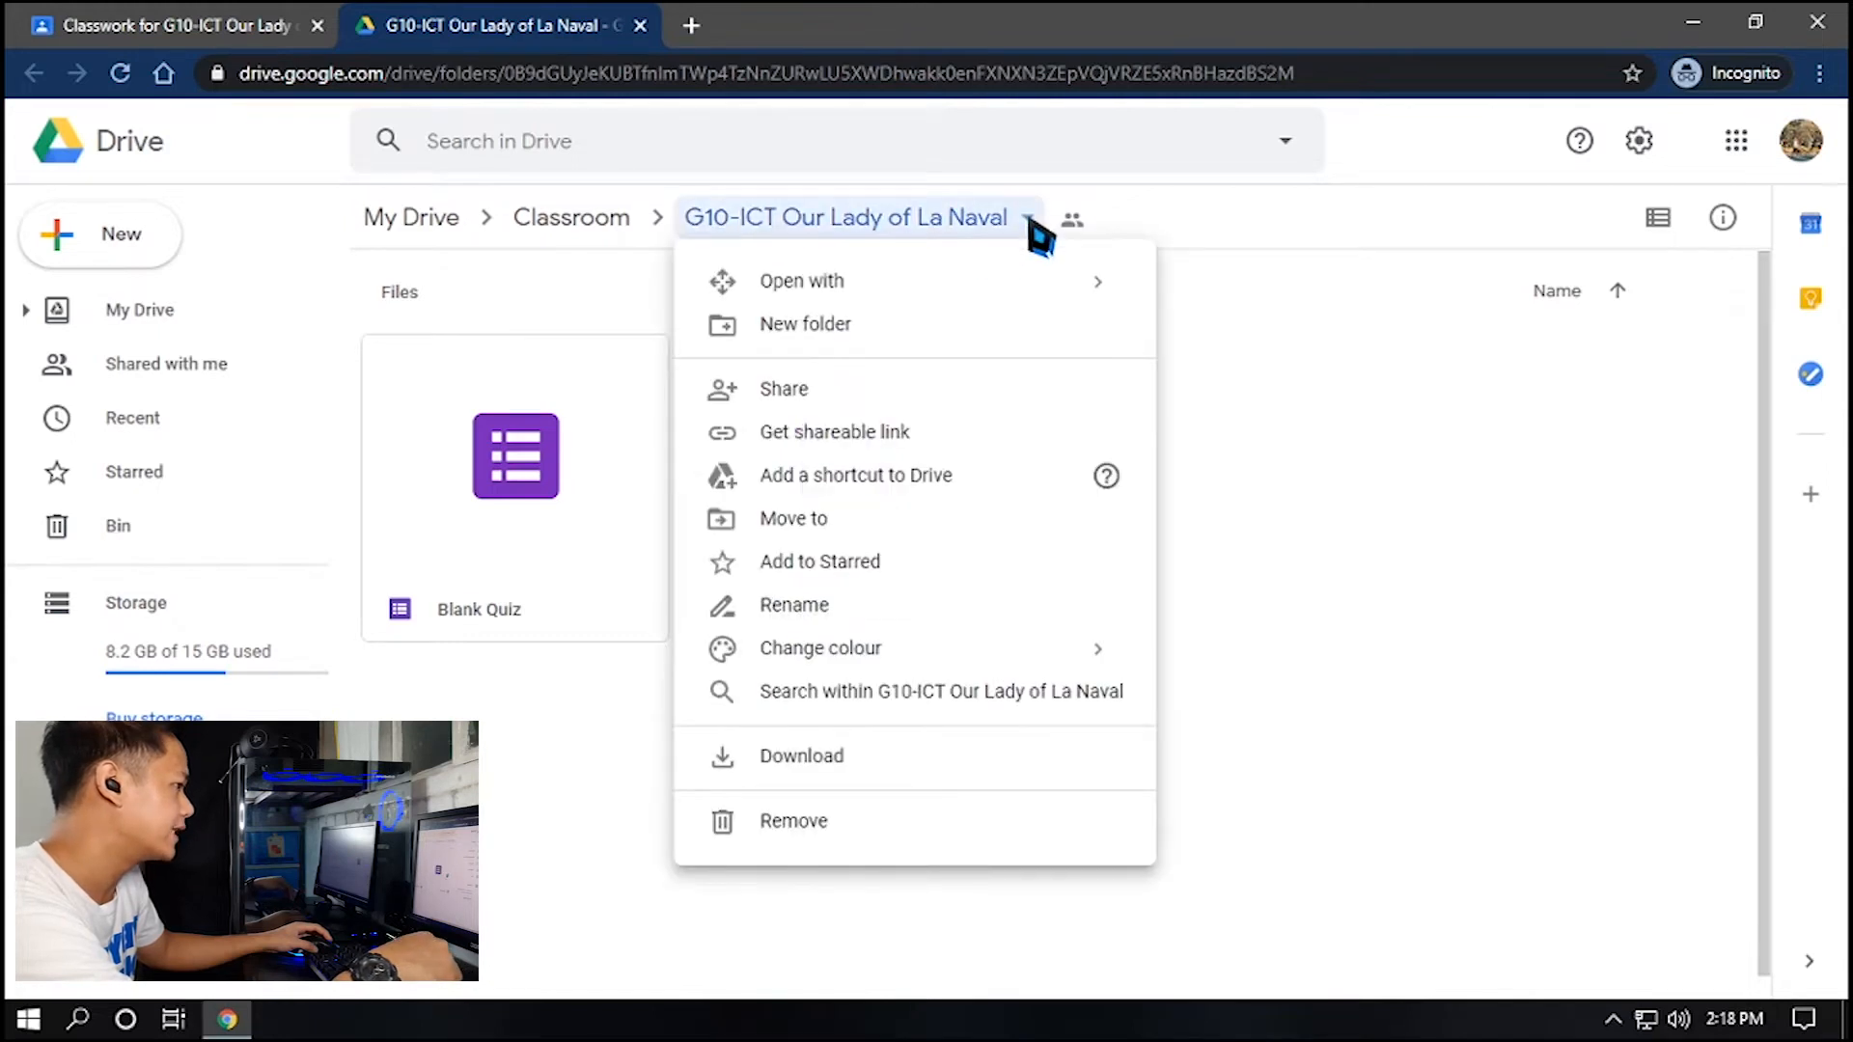
left_click(594, 301)
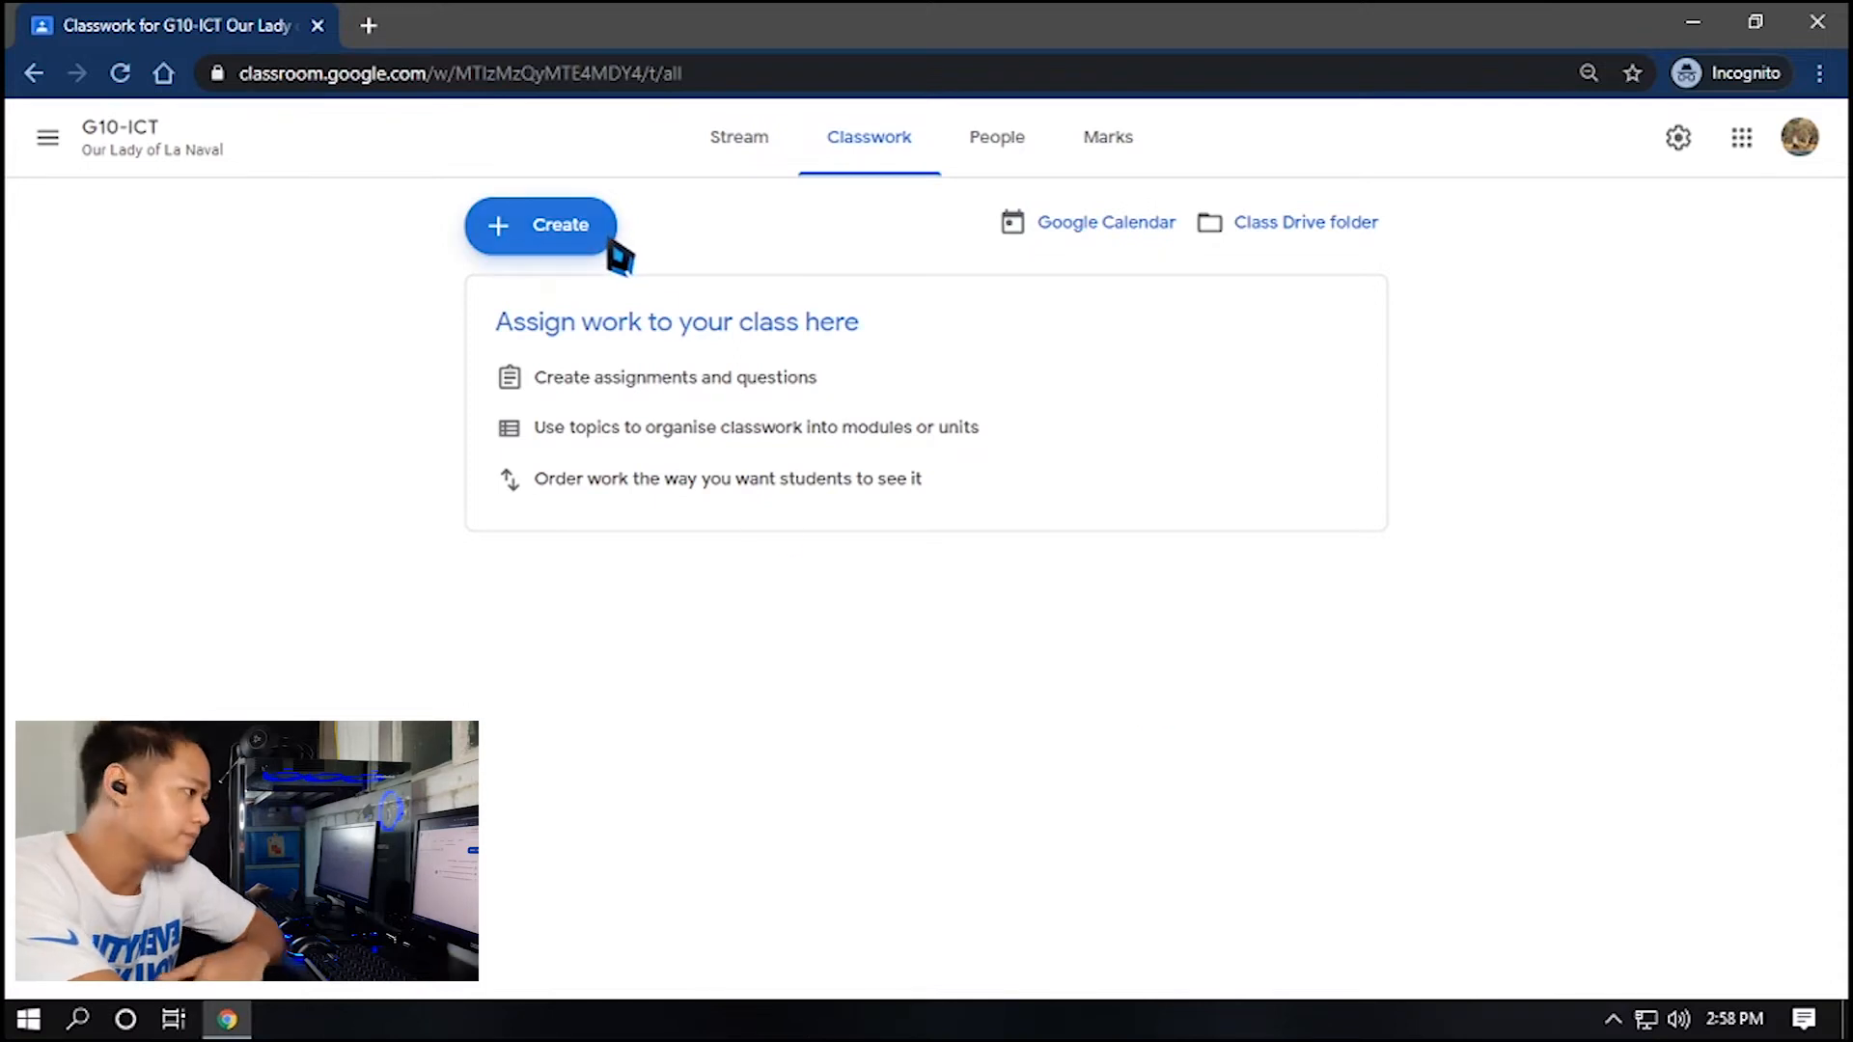
Add a classwork topic named "Chapter 1 - Introduction to Computer" to the G10-ICT class
left_click(610, 247)
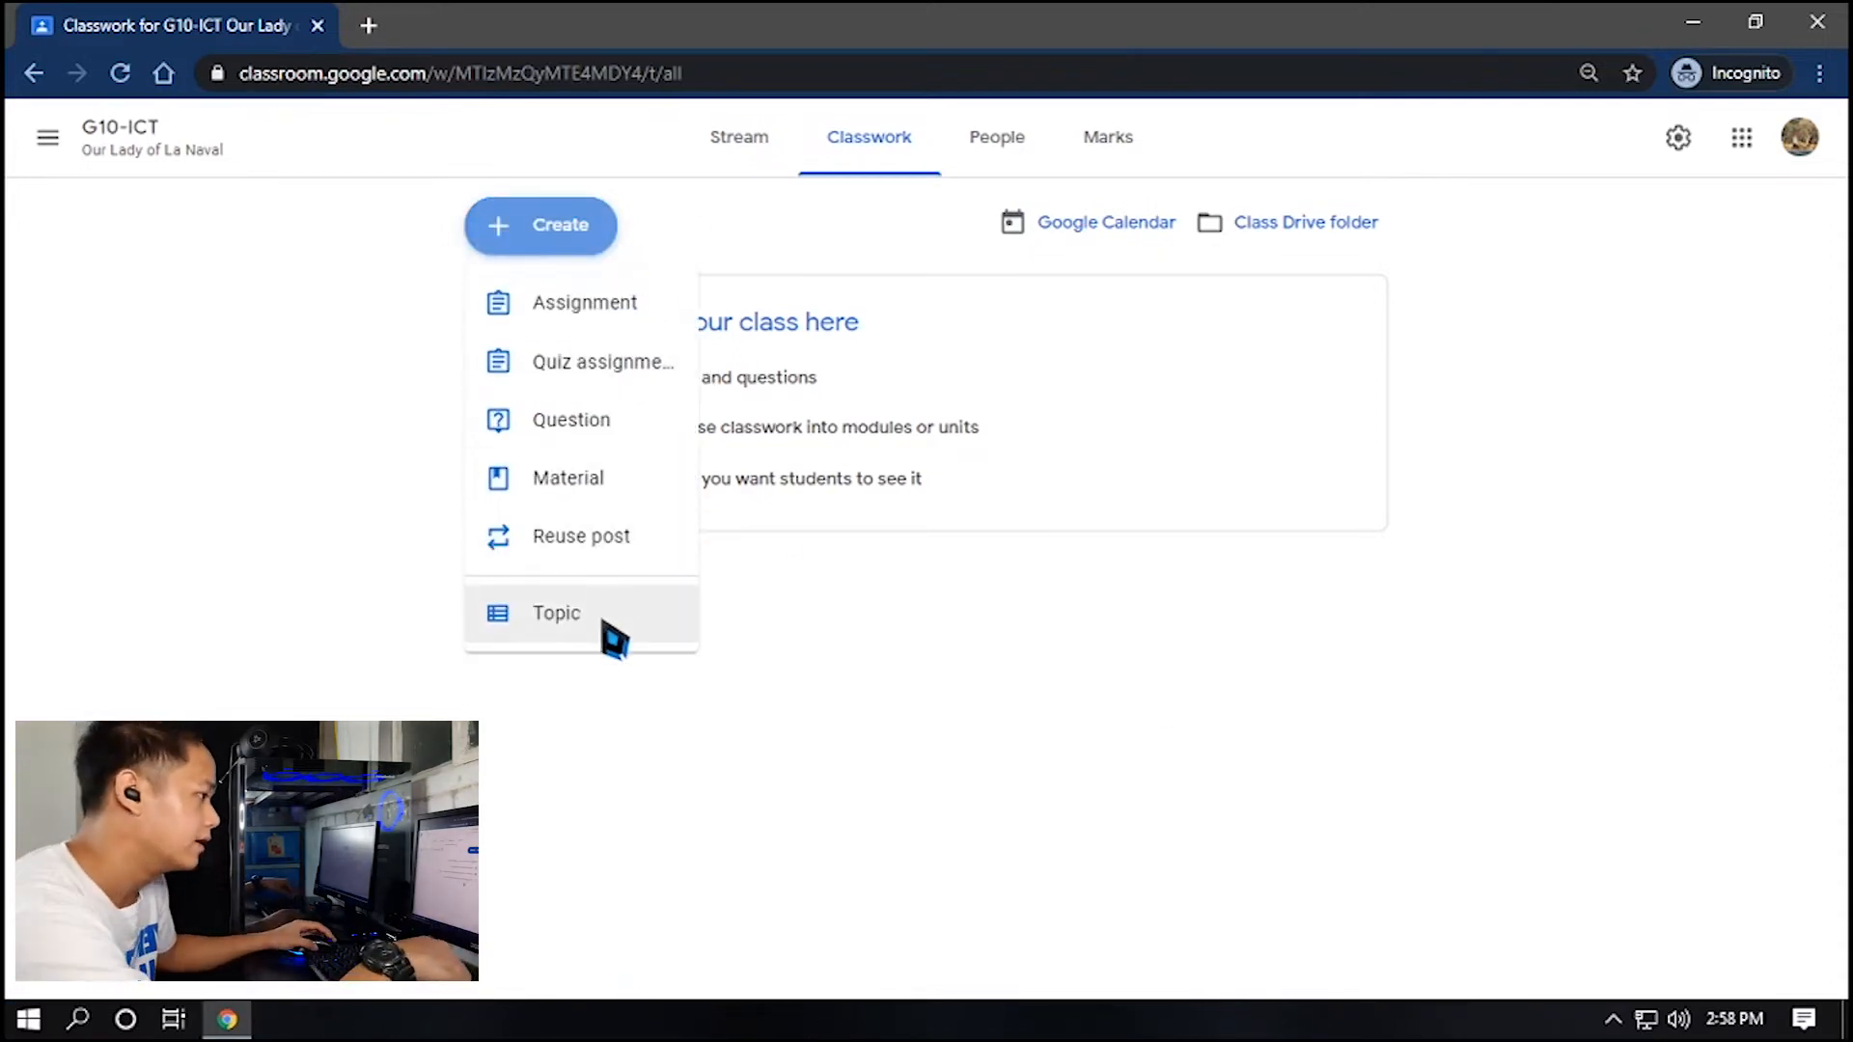
left_click(633, 620)
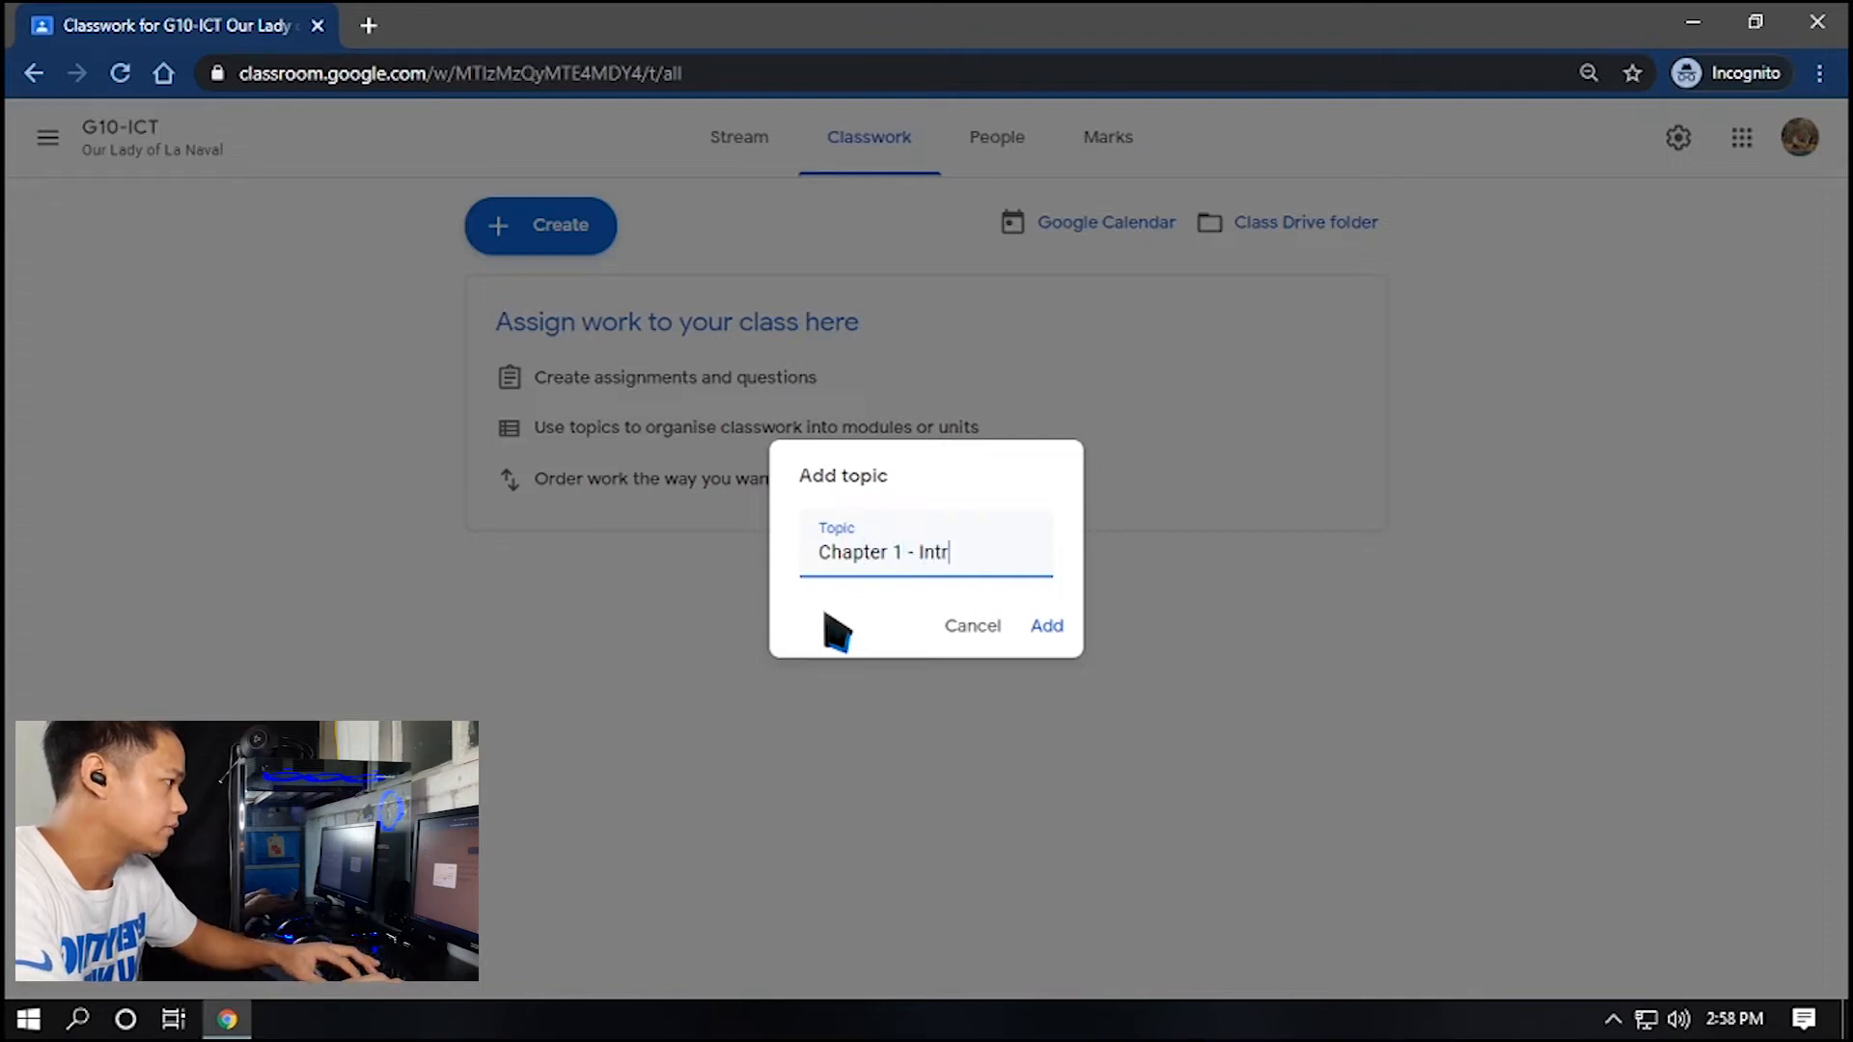
type("n to Computer")
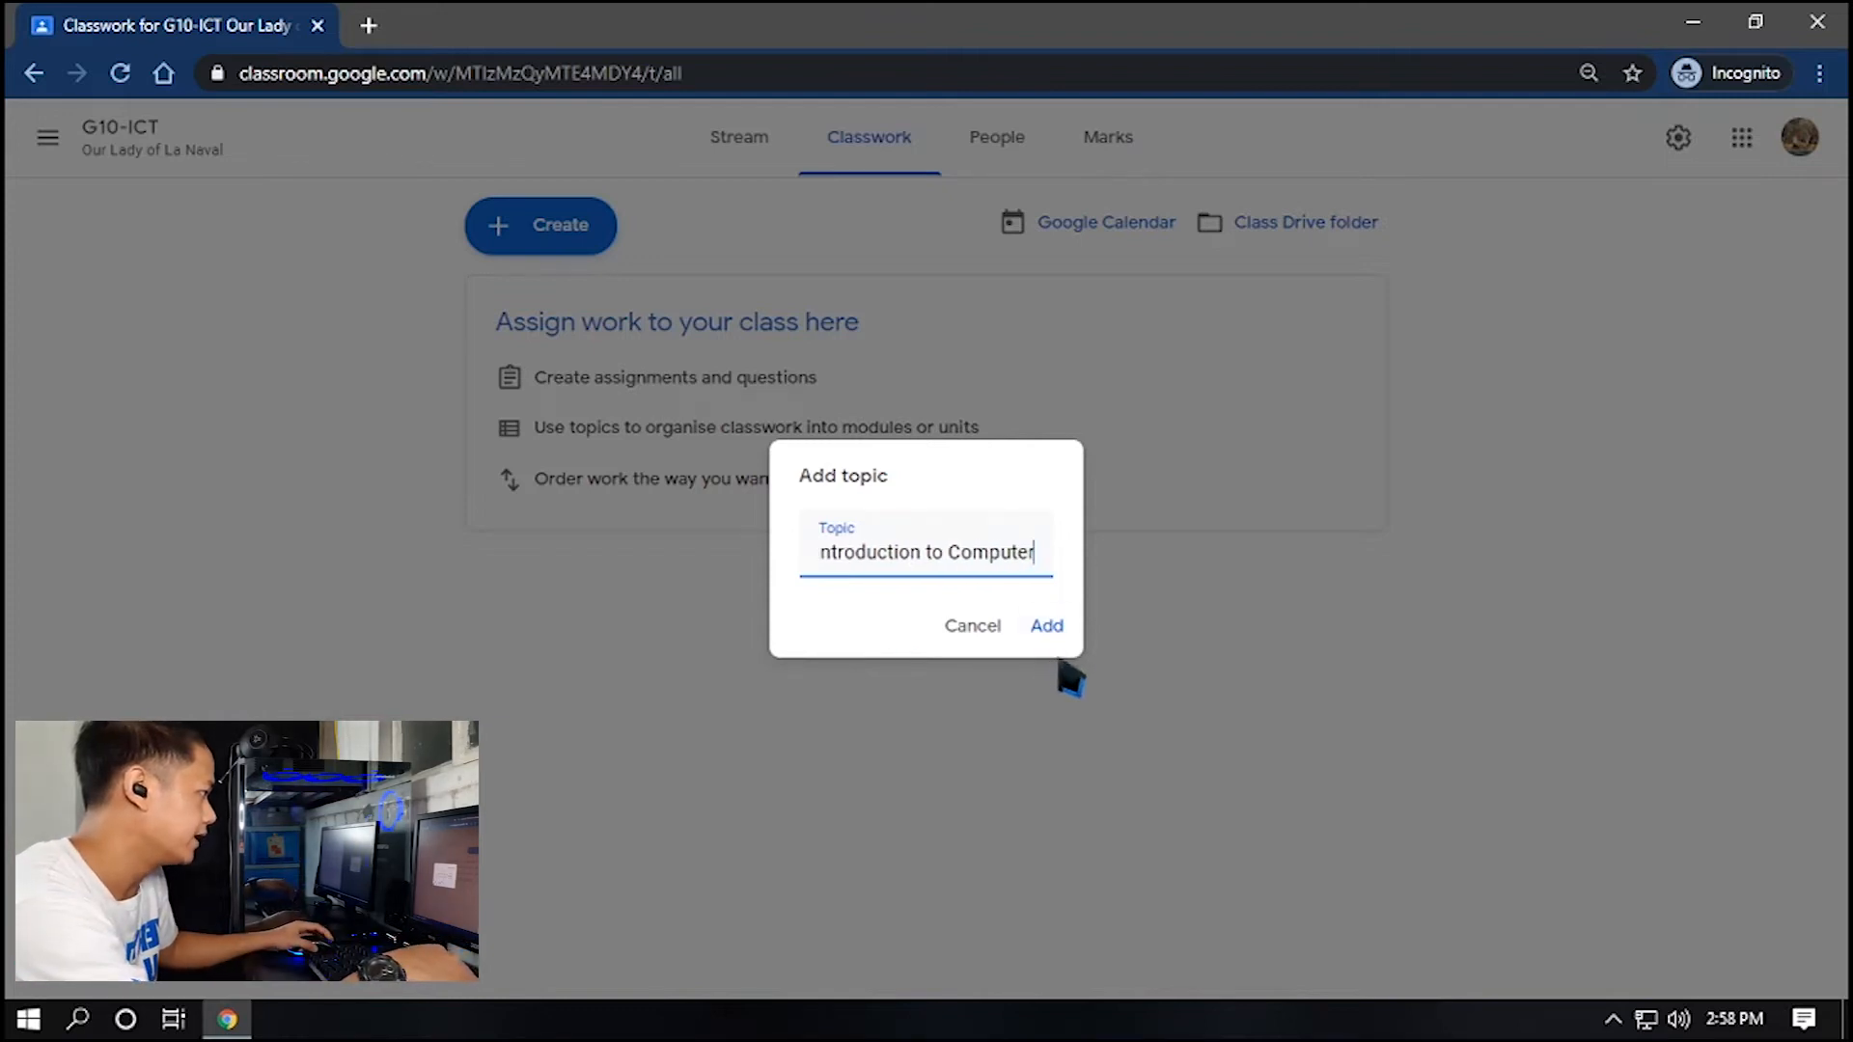
left_click(1057, 625)
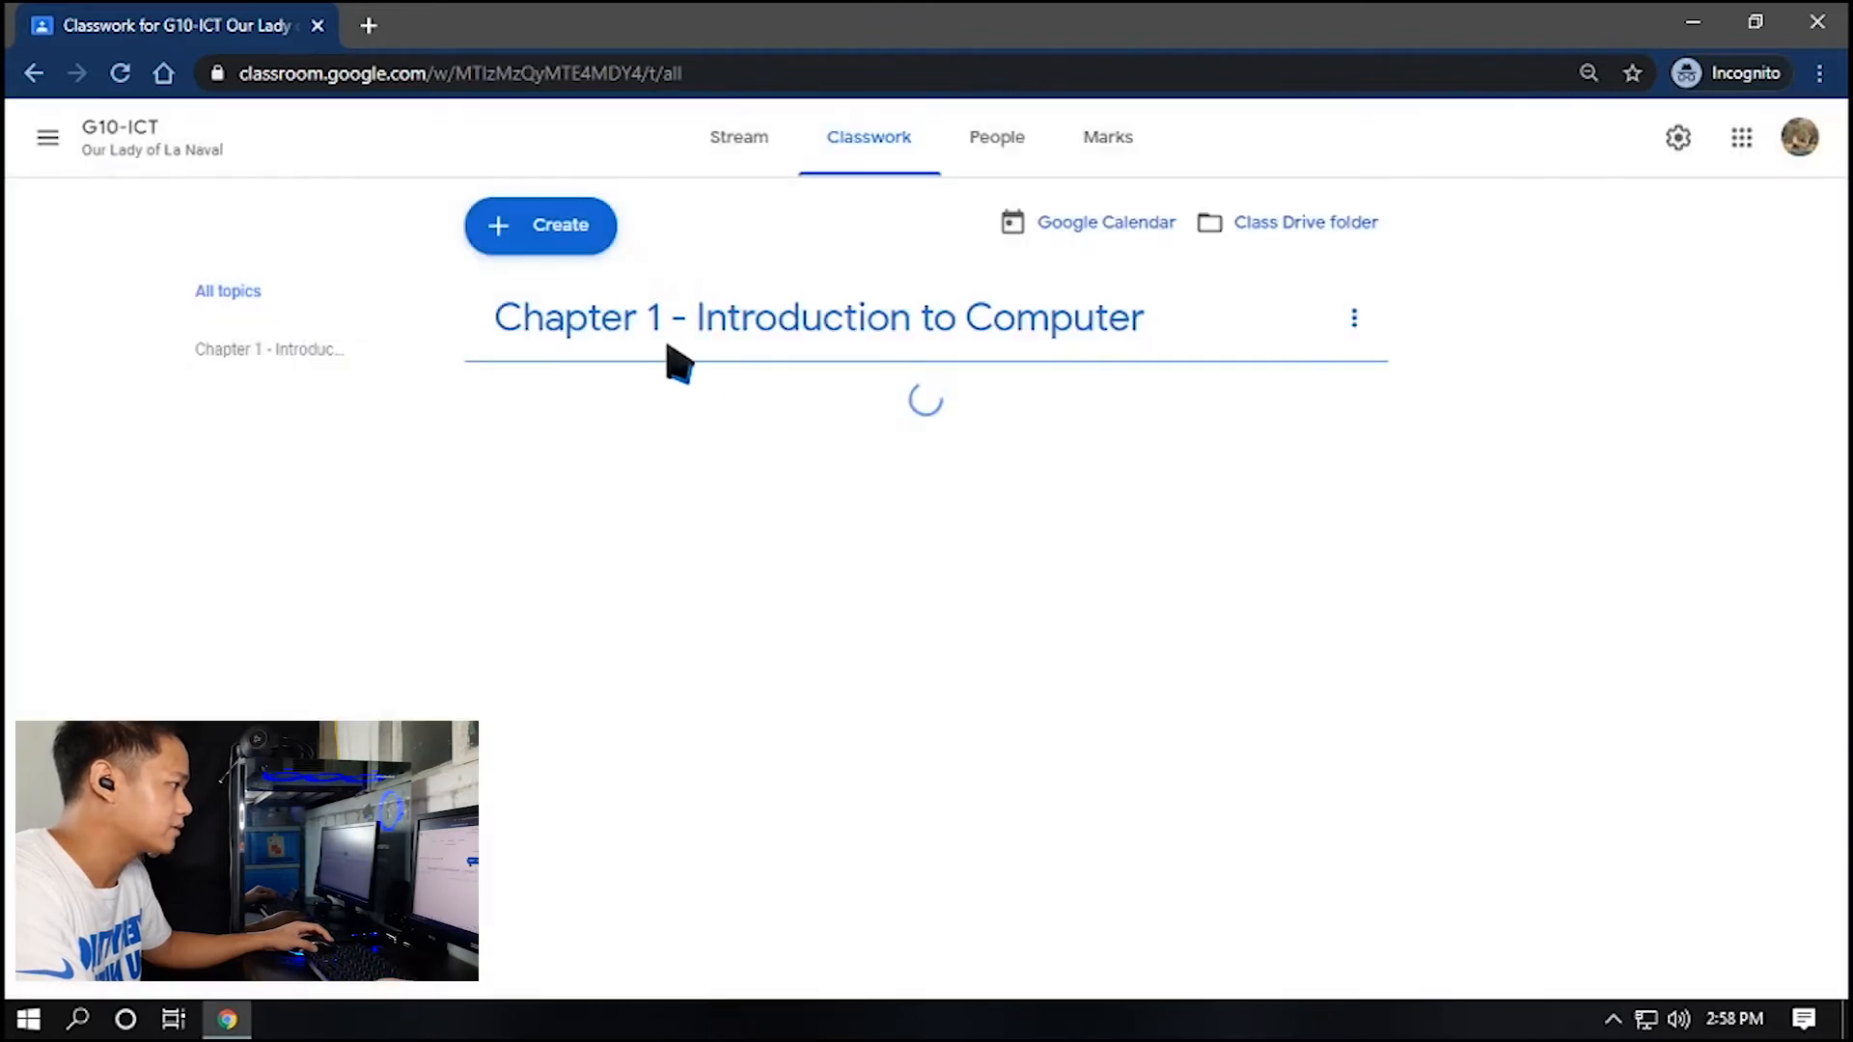
Add a classwork topic named "Chapter 2 - The Complete Hardware System"
left_click(581, 234)
left_click(589, 610)
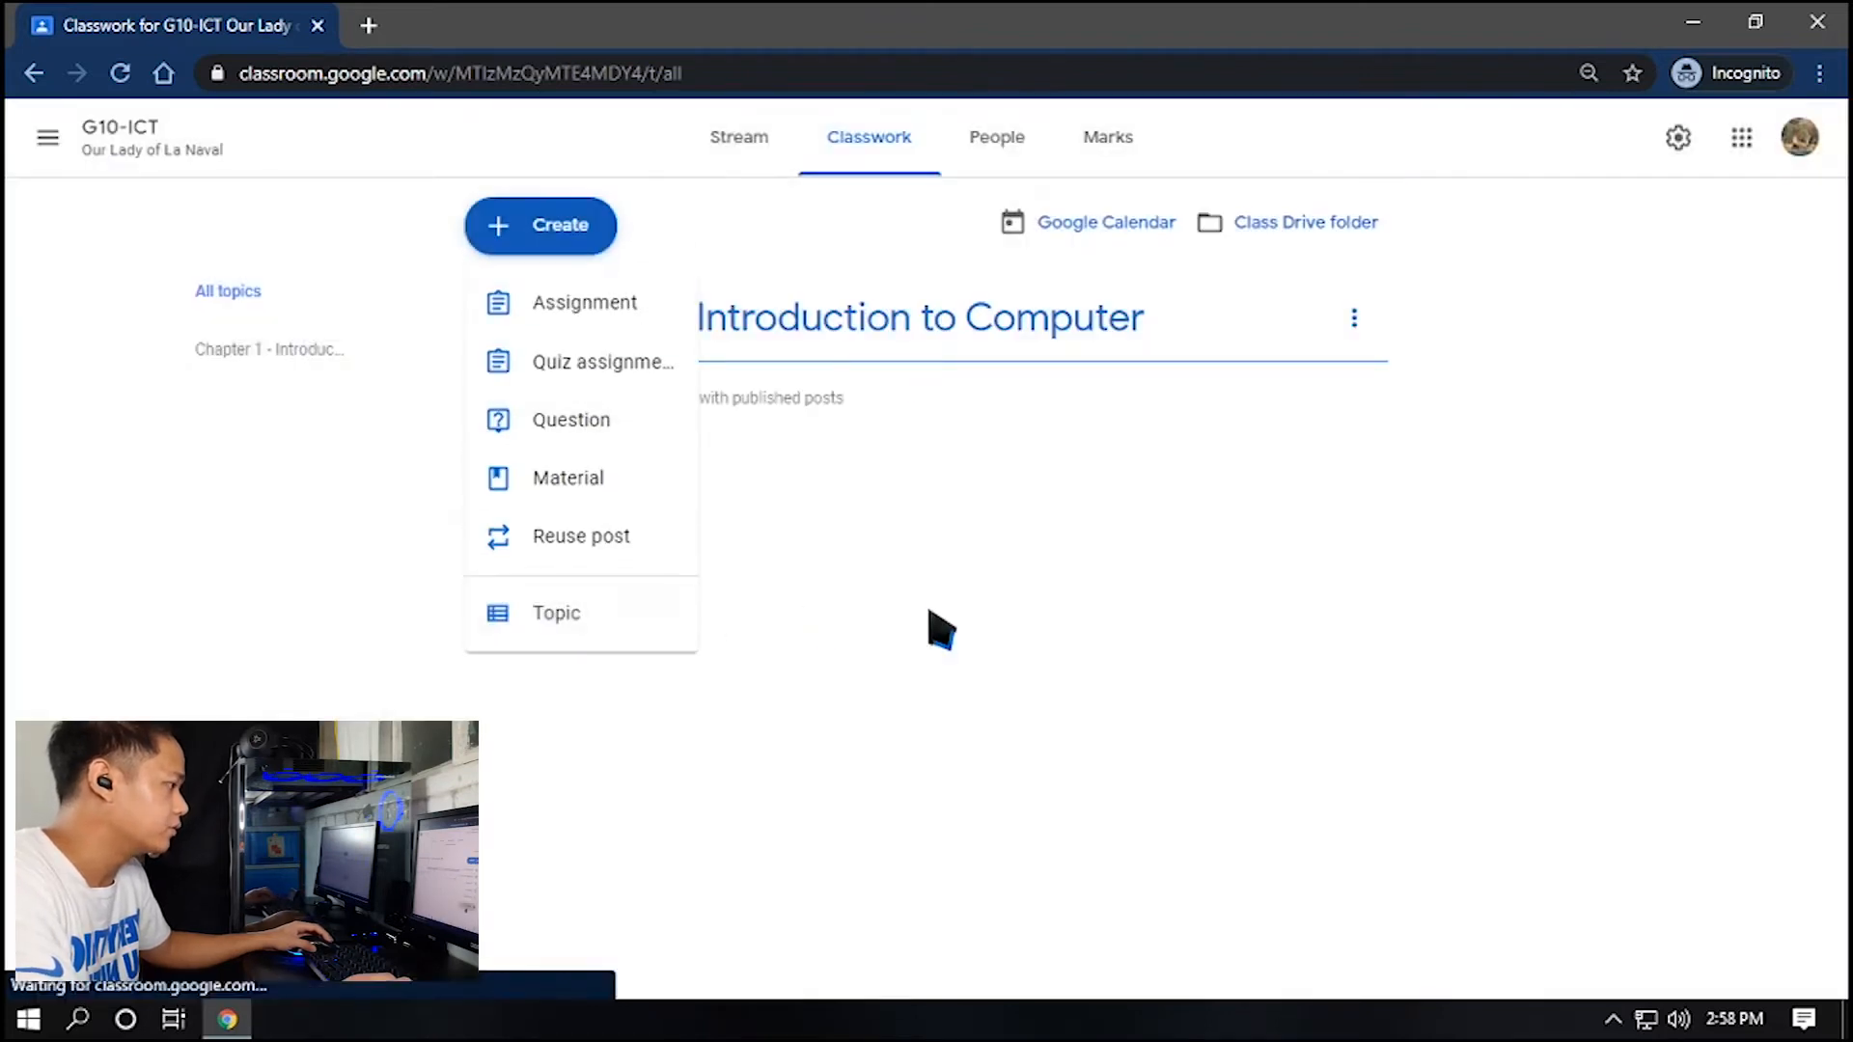
type("Chapter 2 - The")
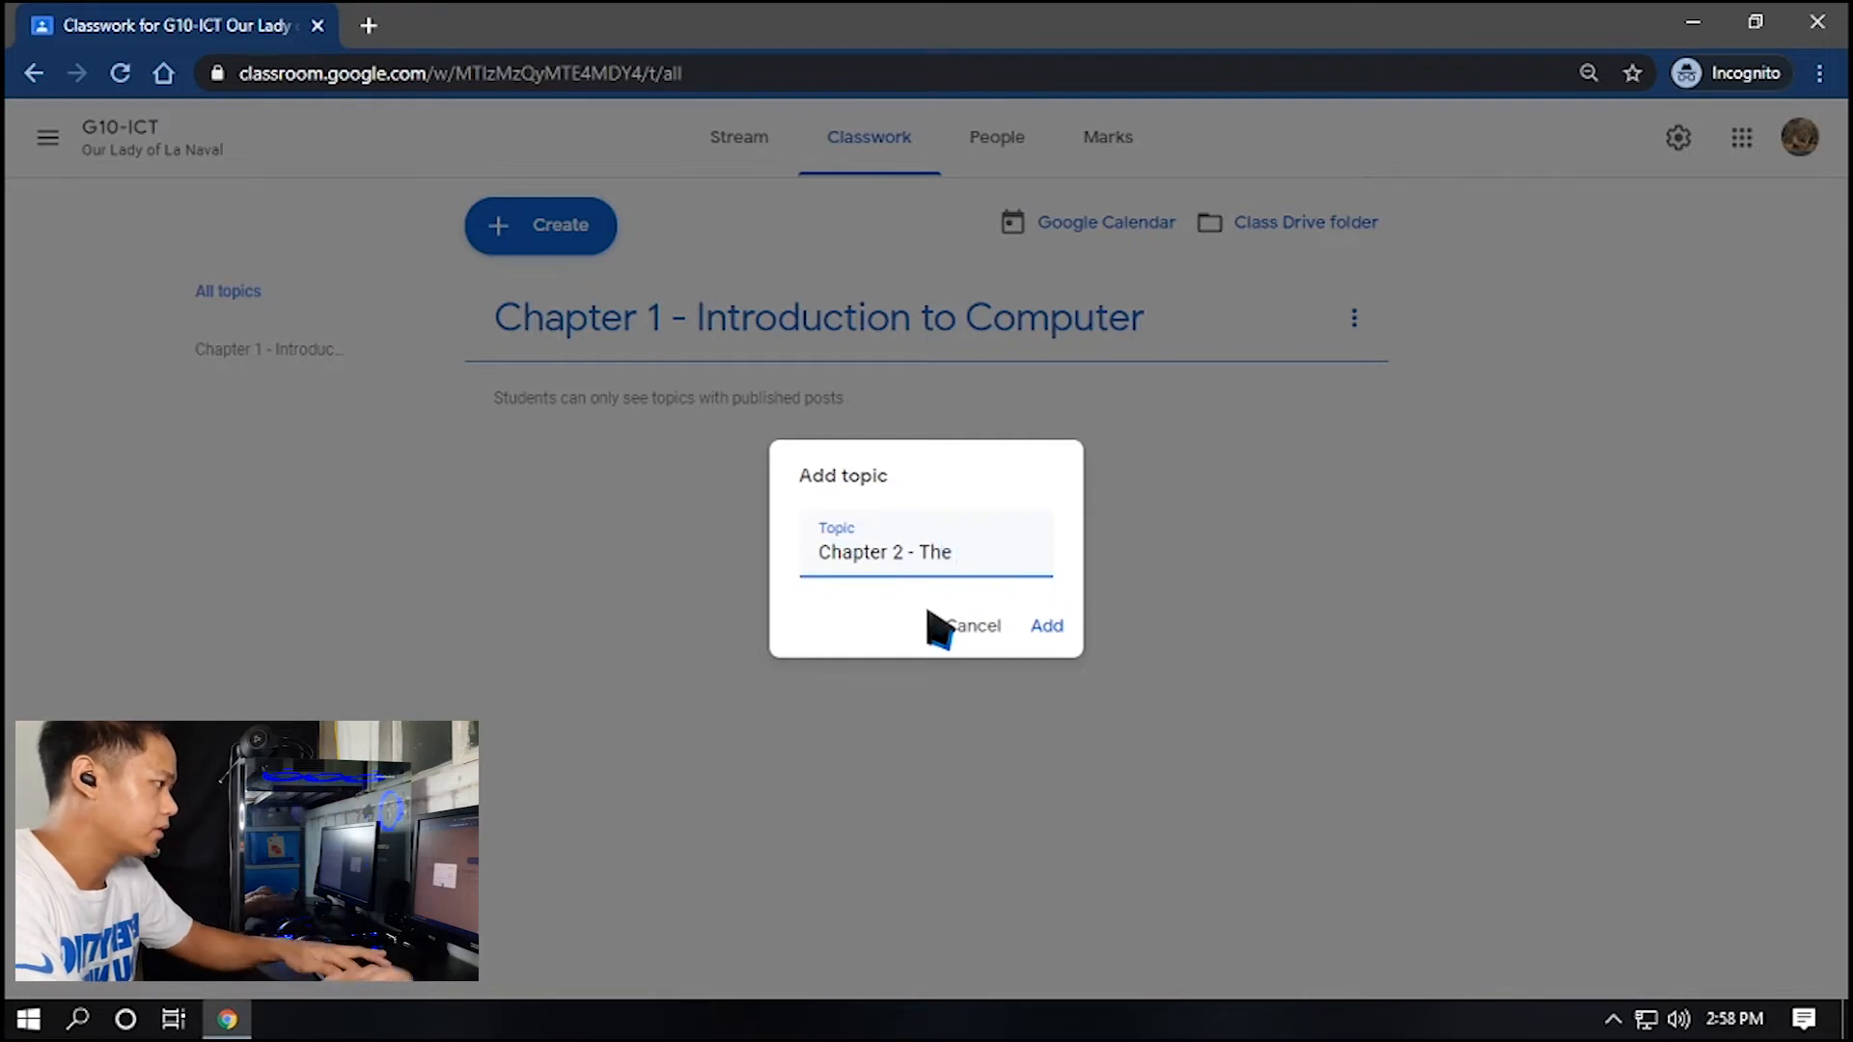
type(" Complete Har")
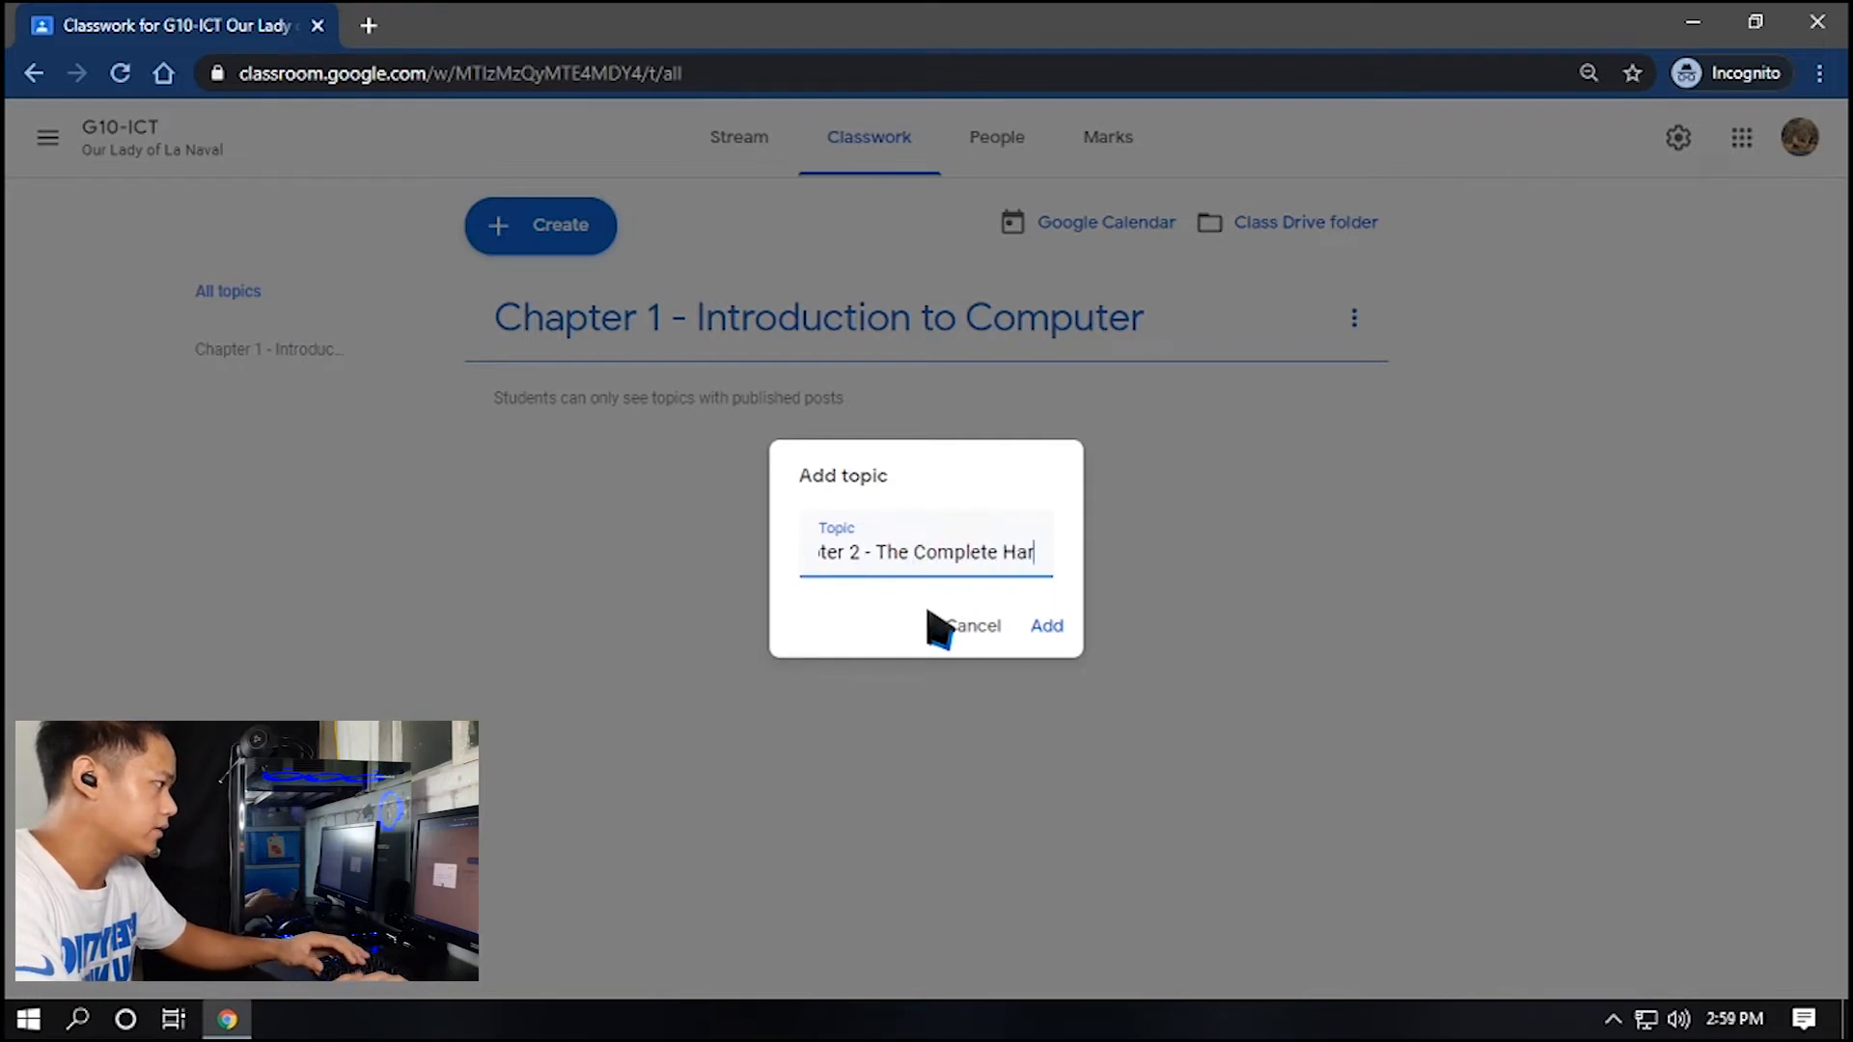
type("dware System")
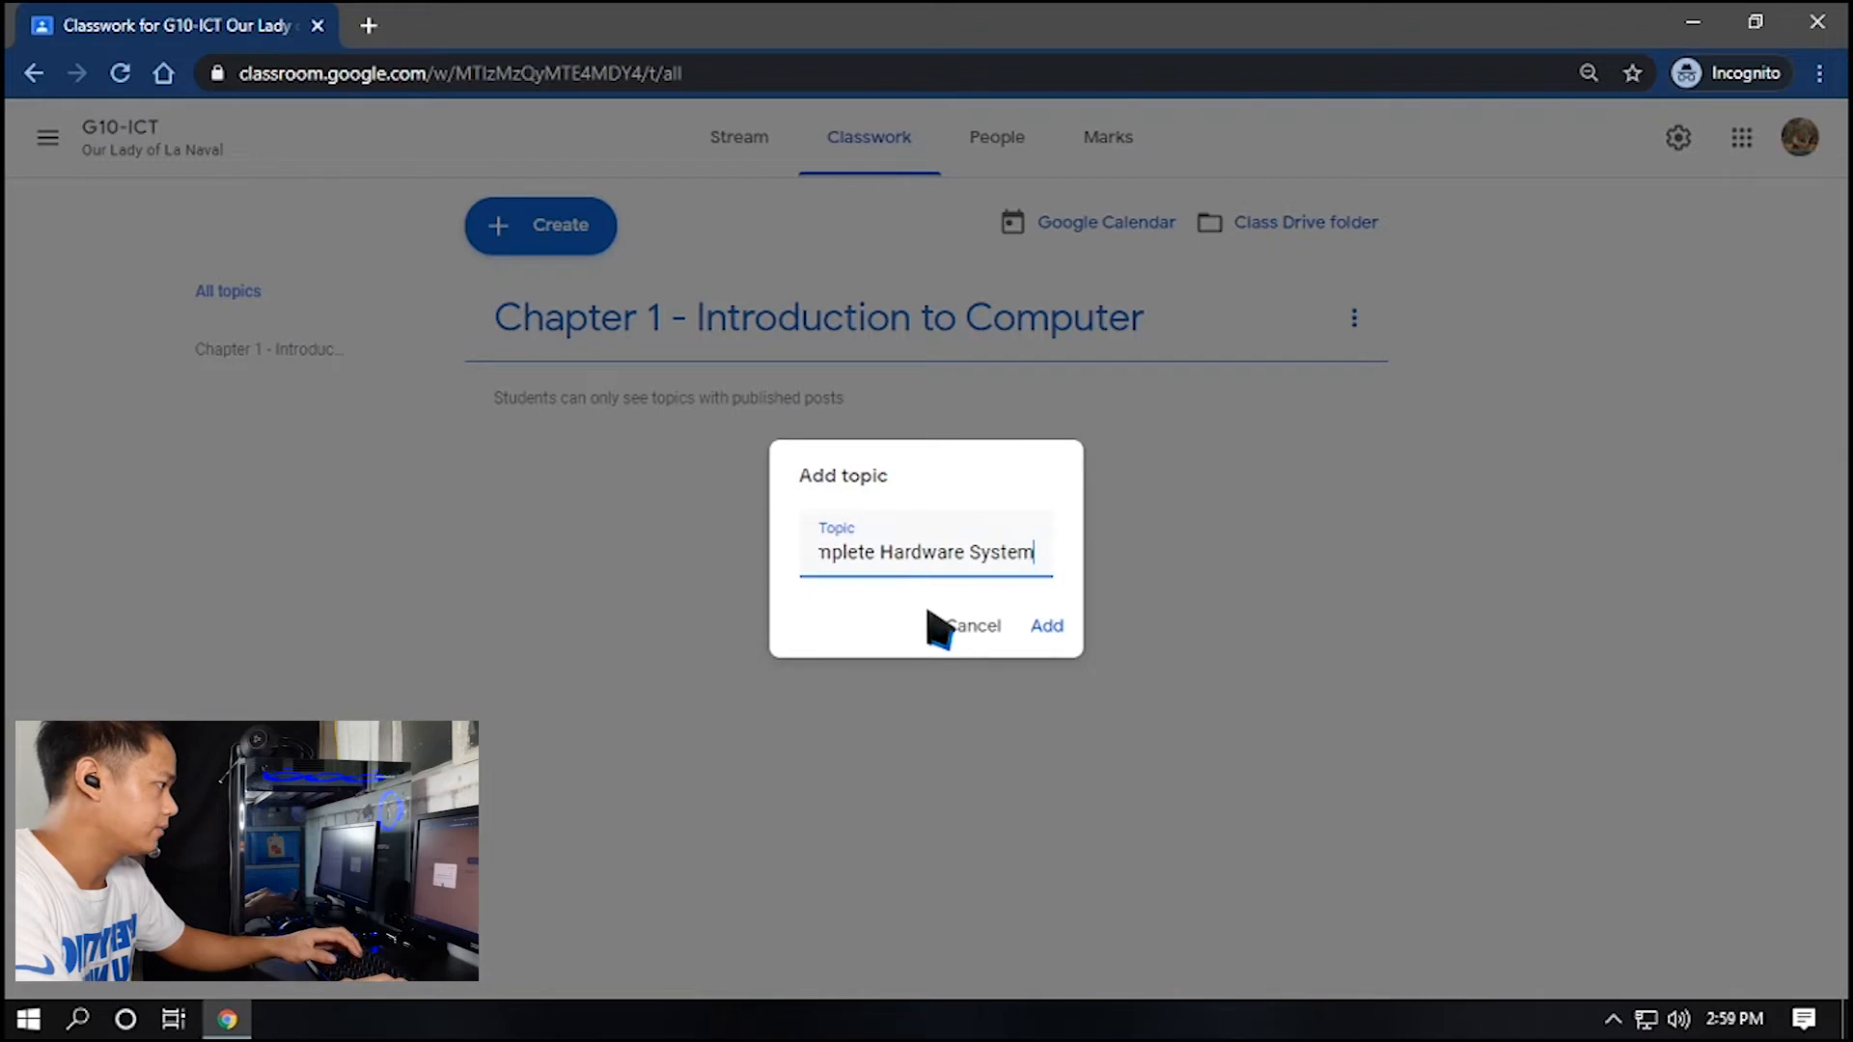
left_click(1059, 633)
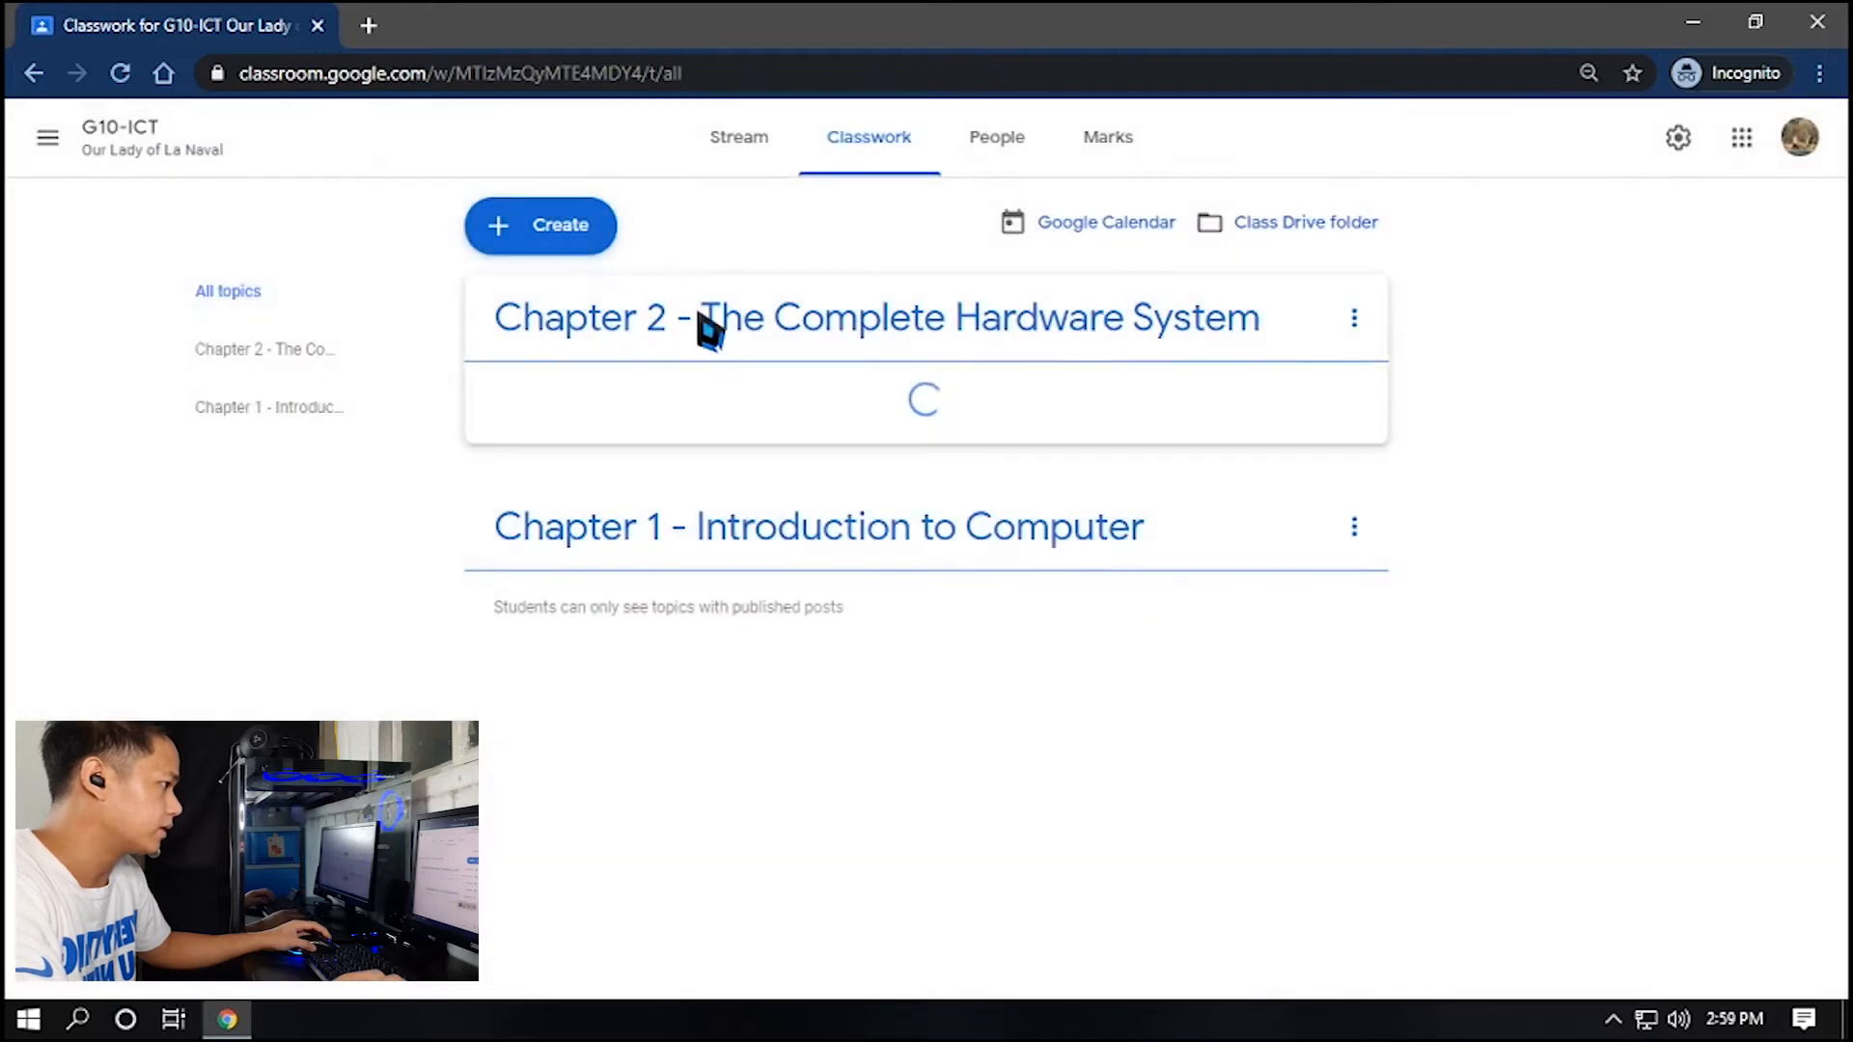
Add a classwork topic named "Chapter 3 - Basic Computer Peripherals"
left_click(597, 244)
left_click(602, 615)
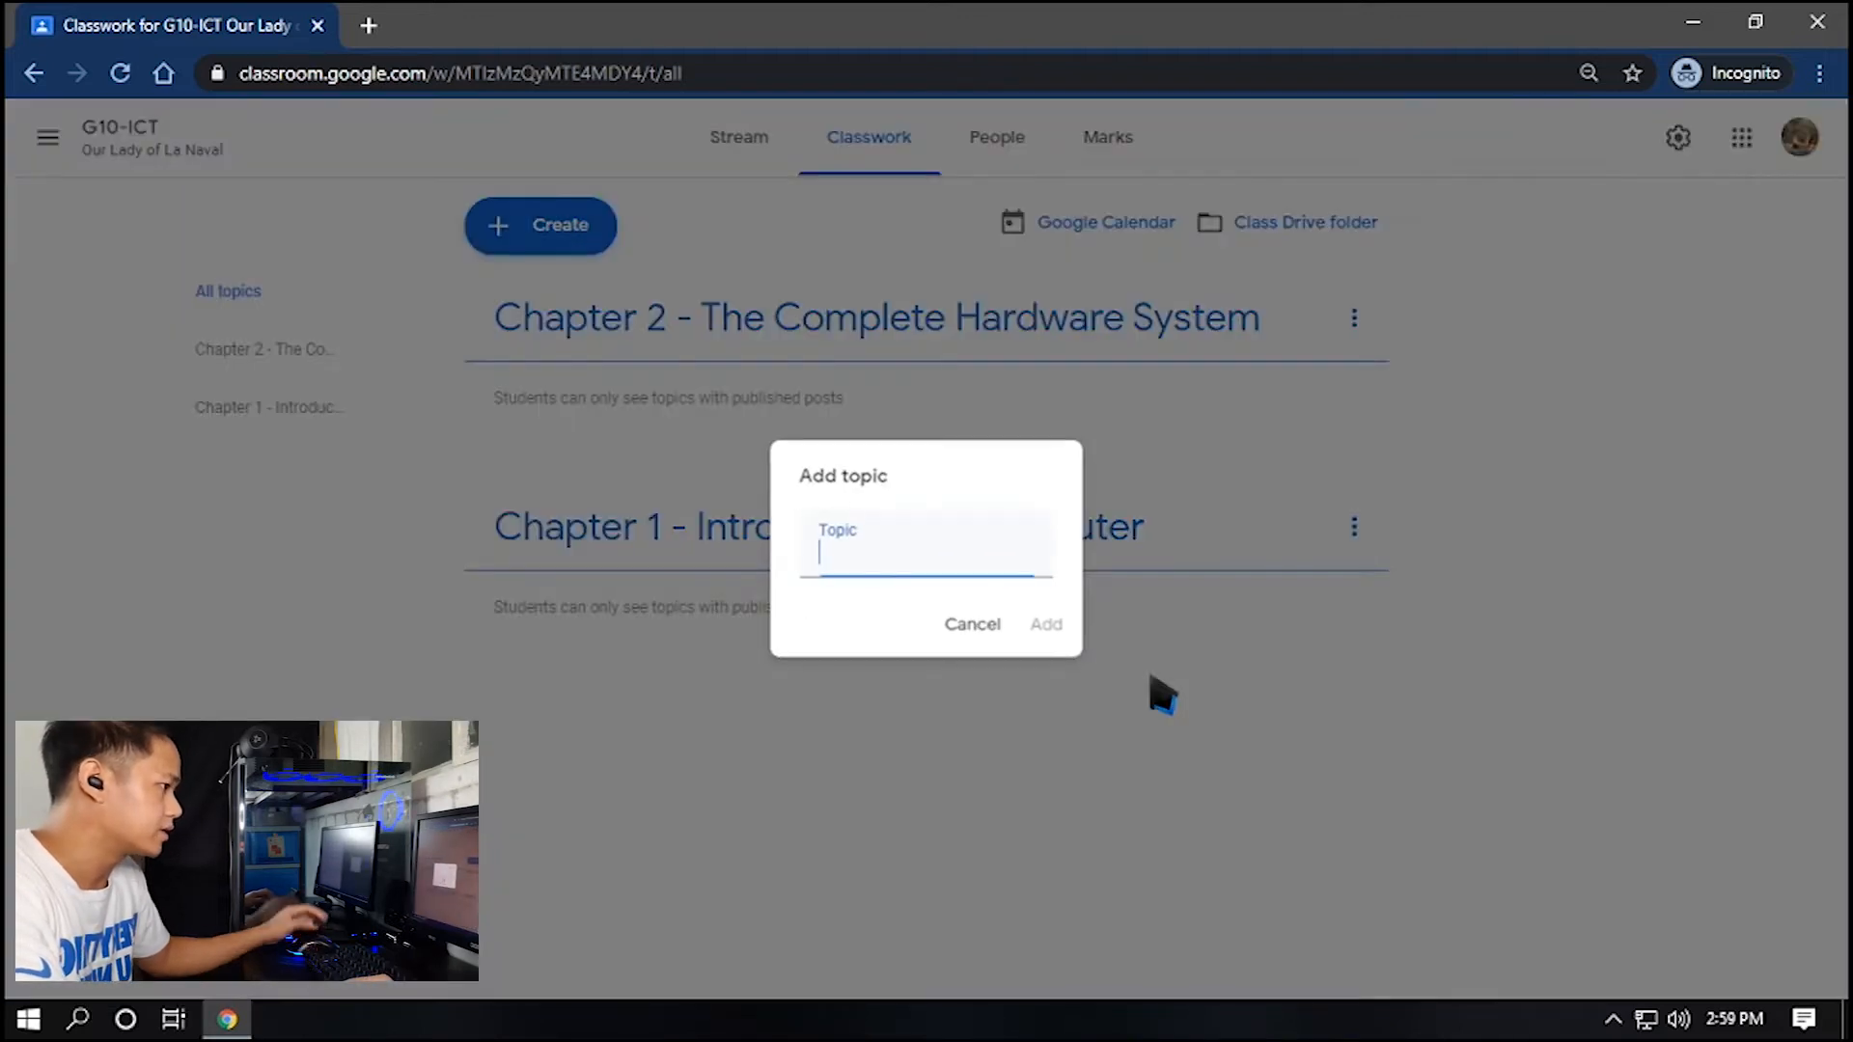
type("Chapter 3  - Cha")
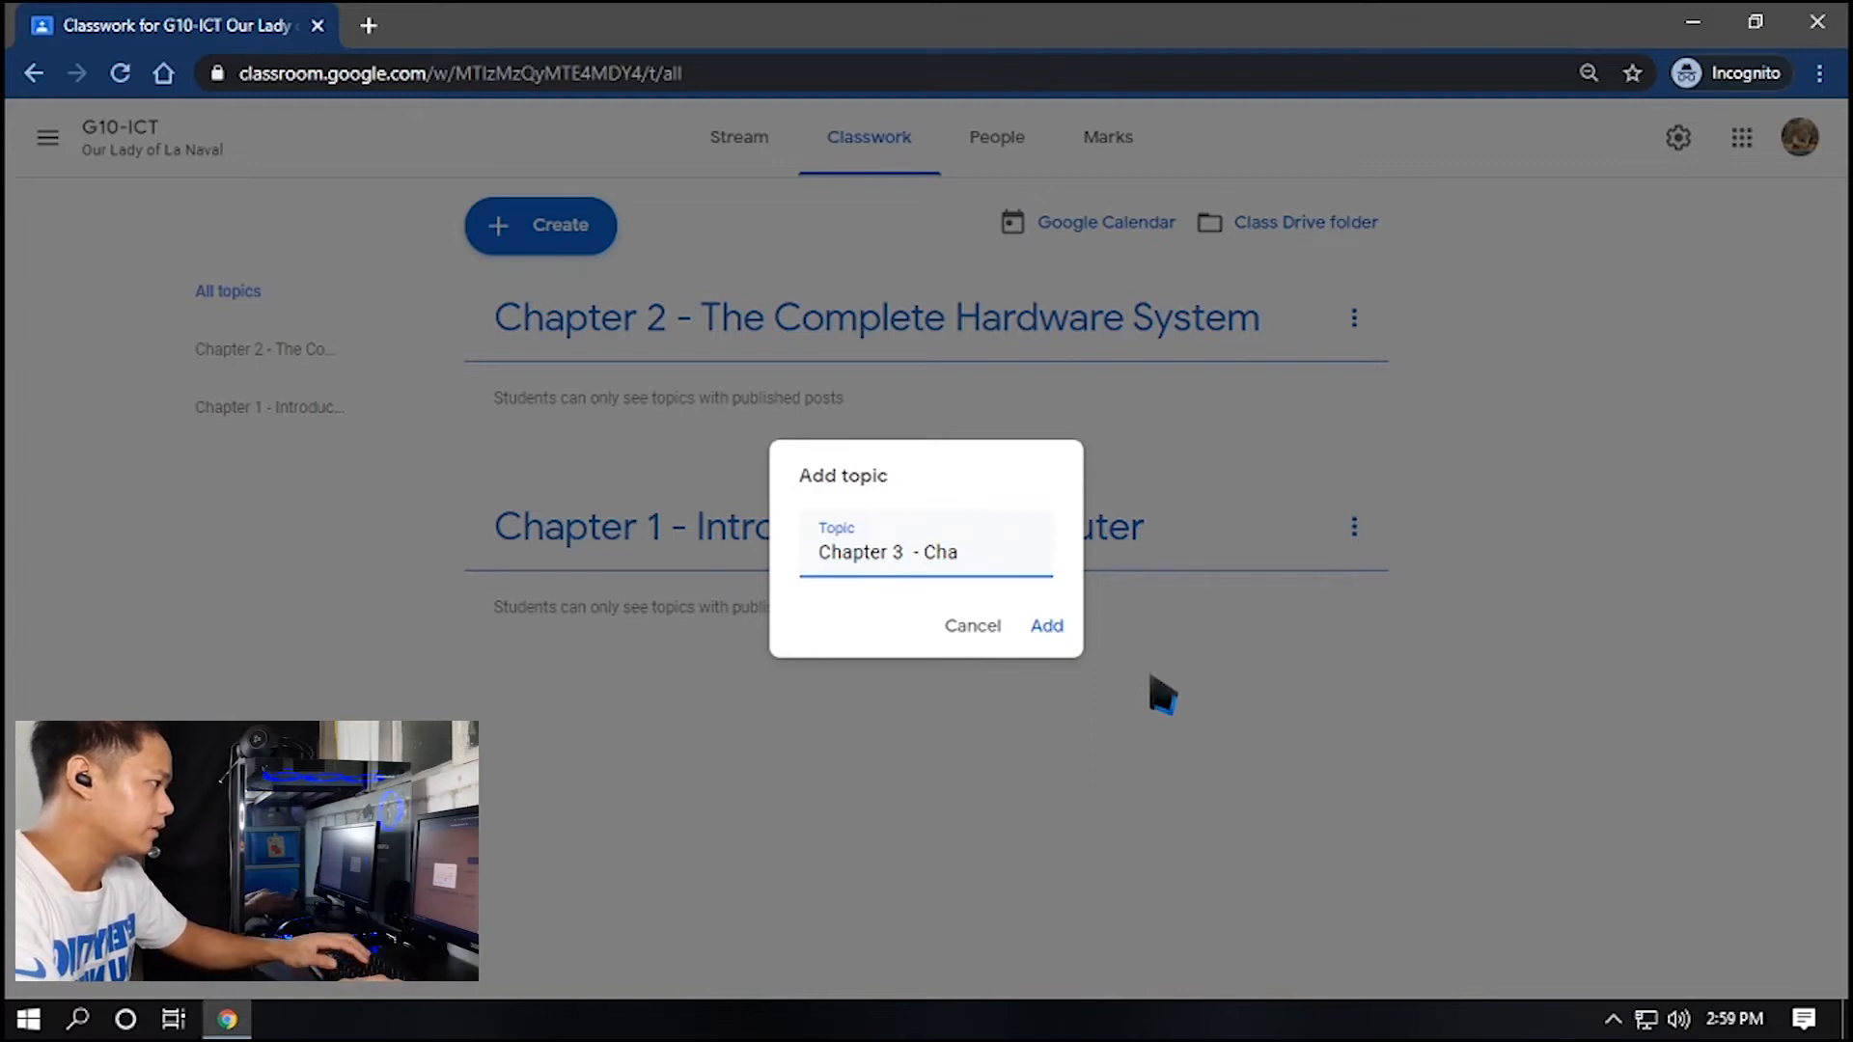
type("mpu")
key("BackSpace")
key("BackSpace")
key("BackSpace")
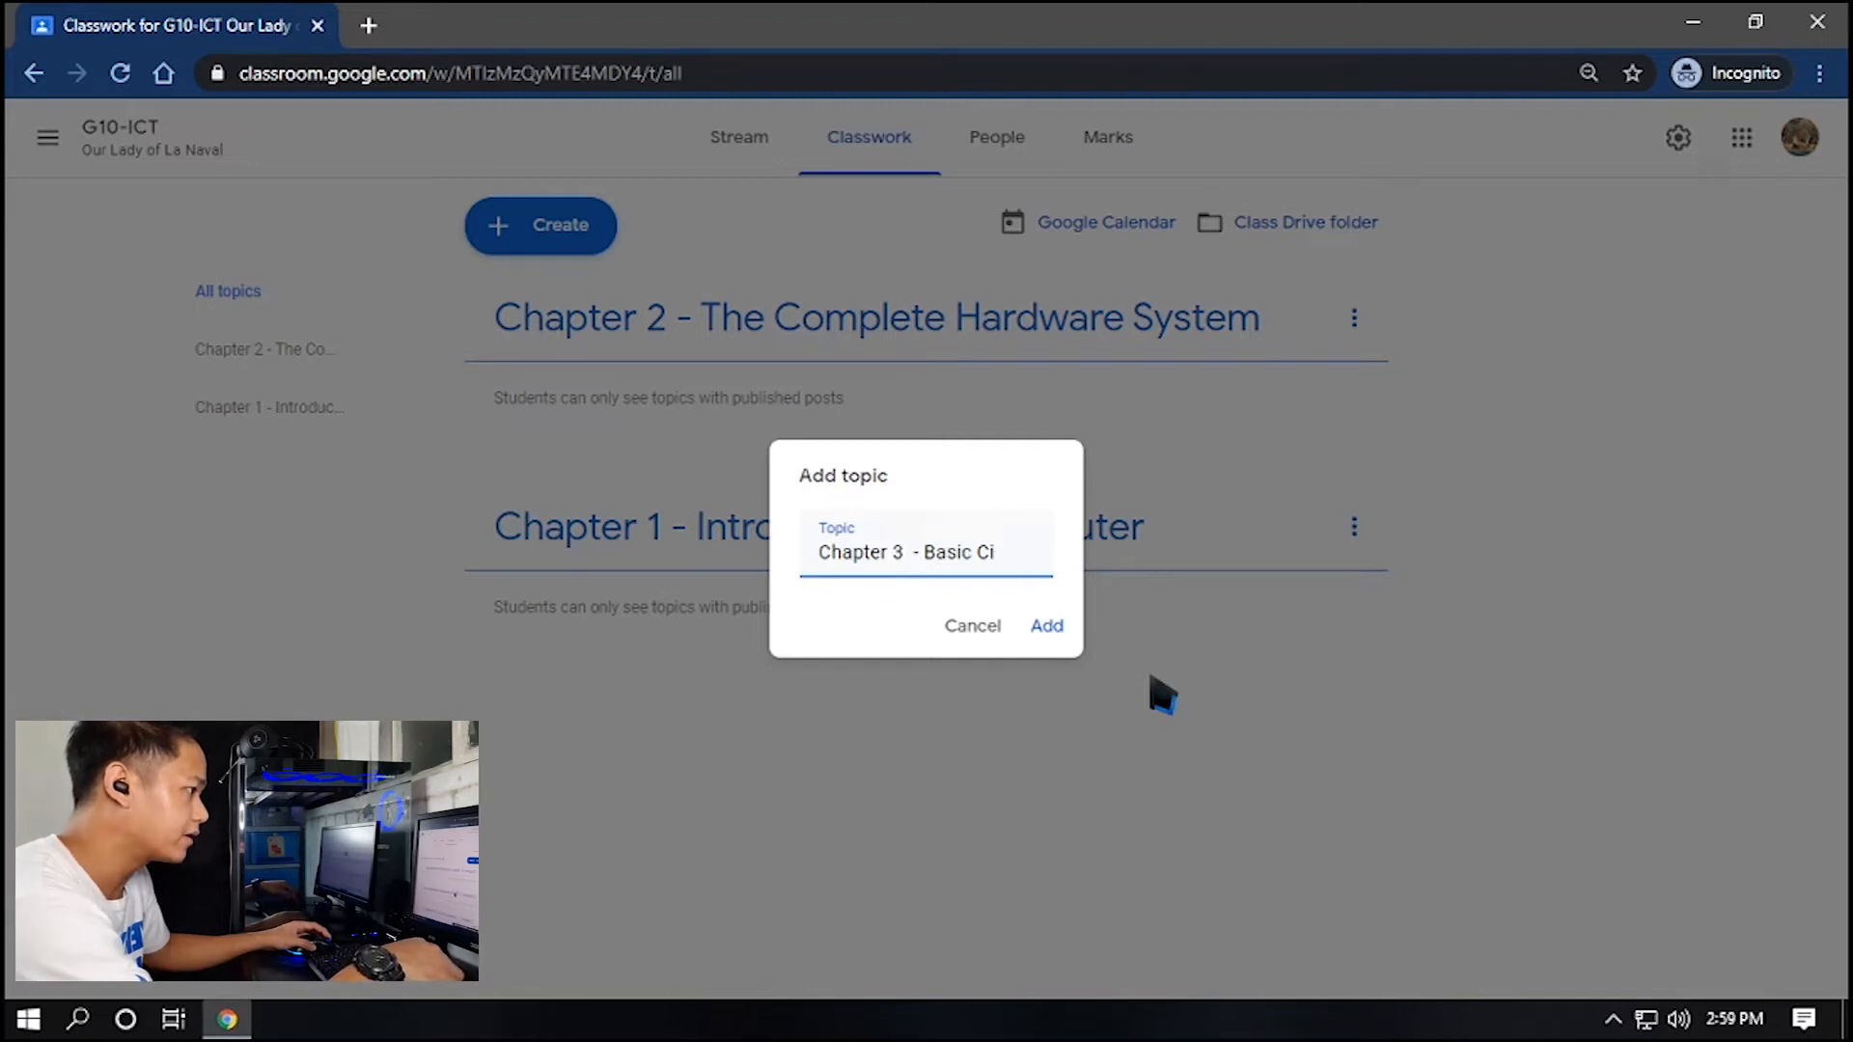
type("puter Perip")
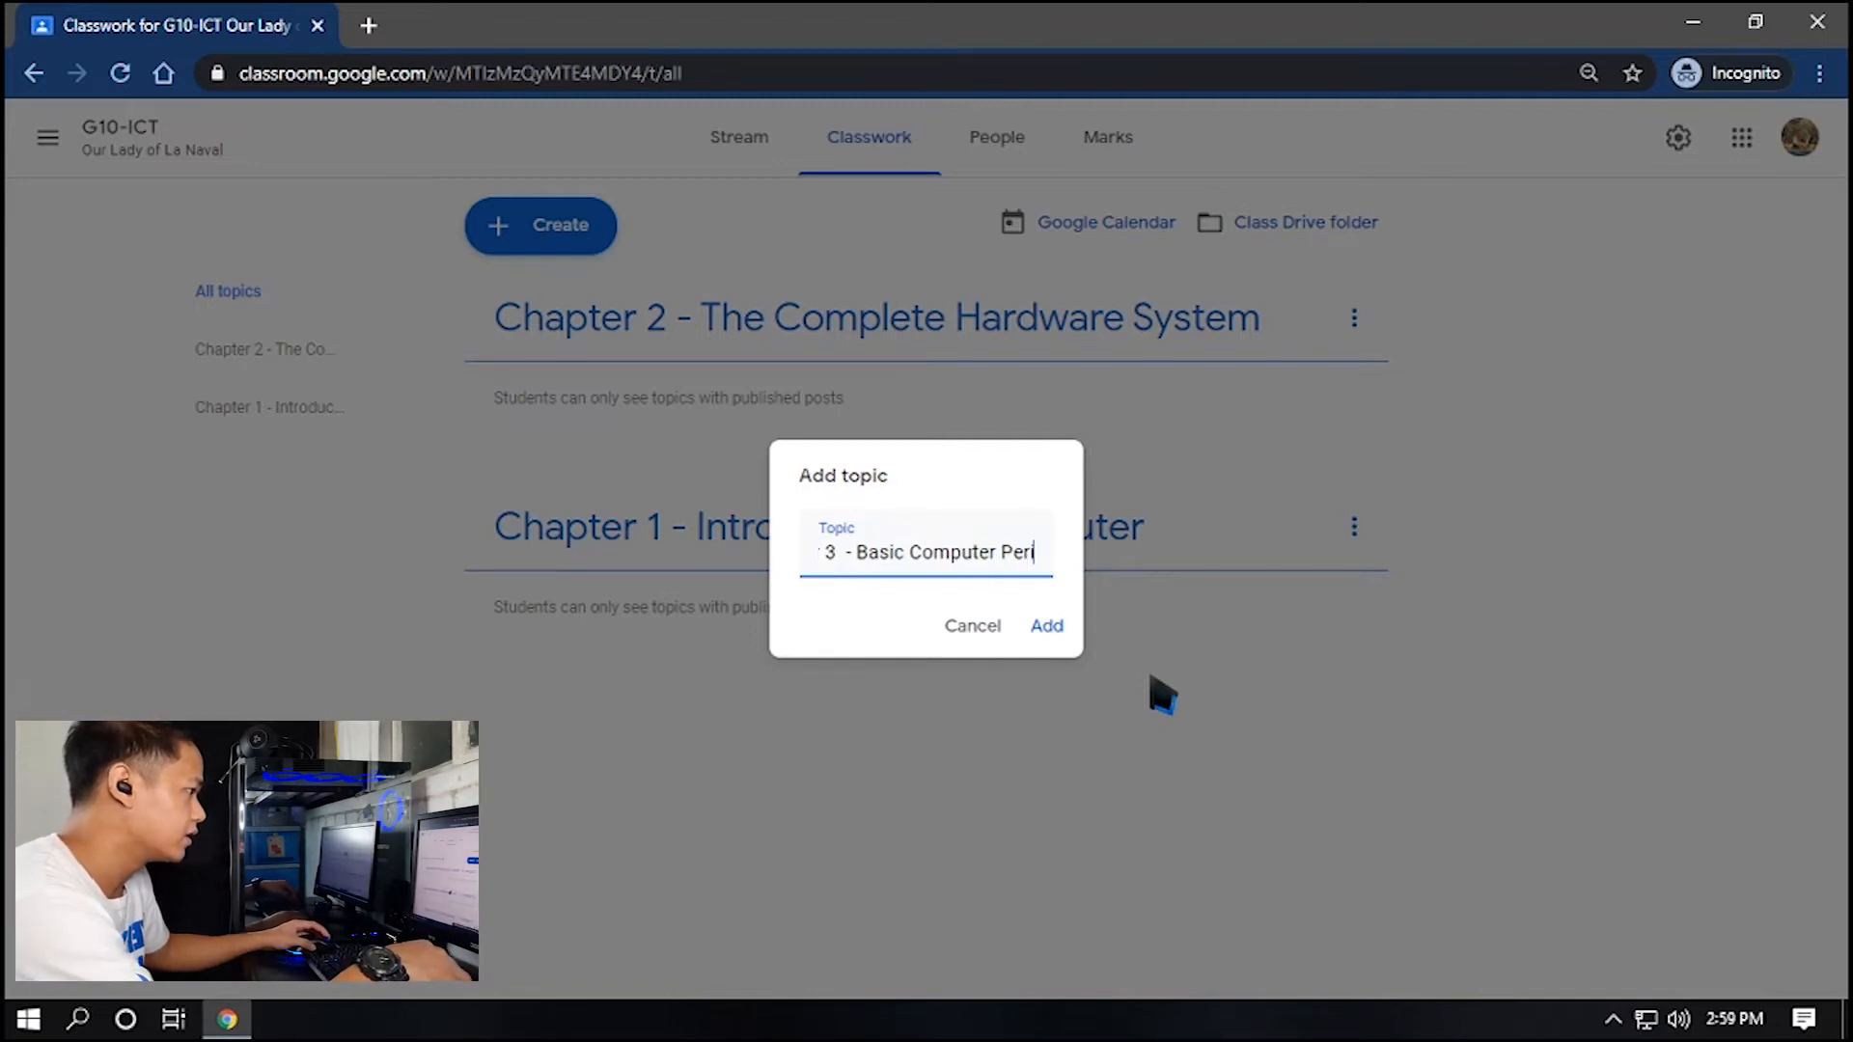
type("herals")
key("Return")
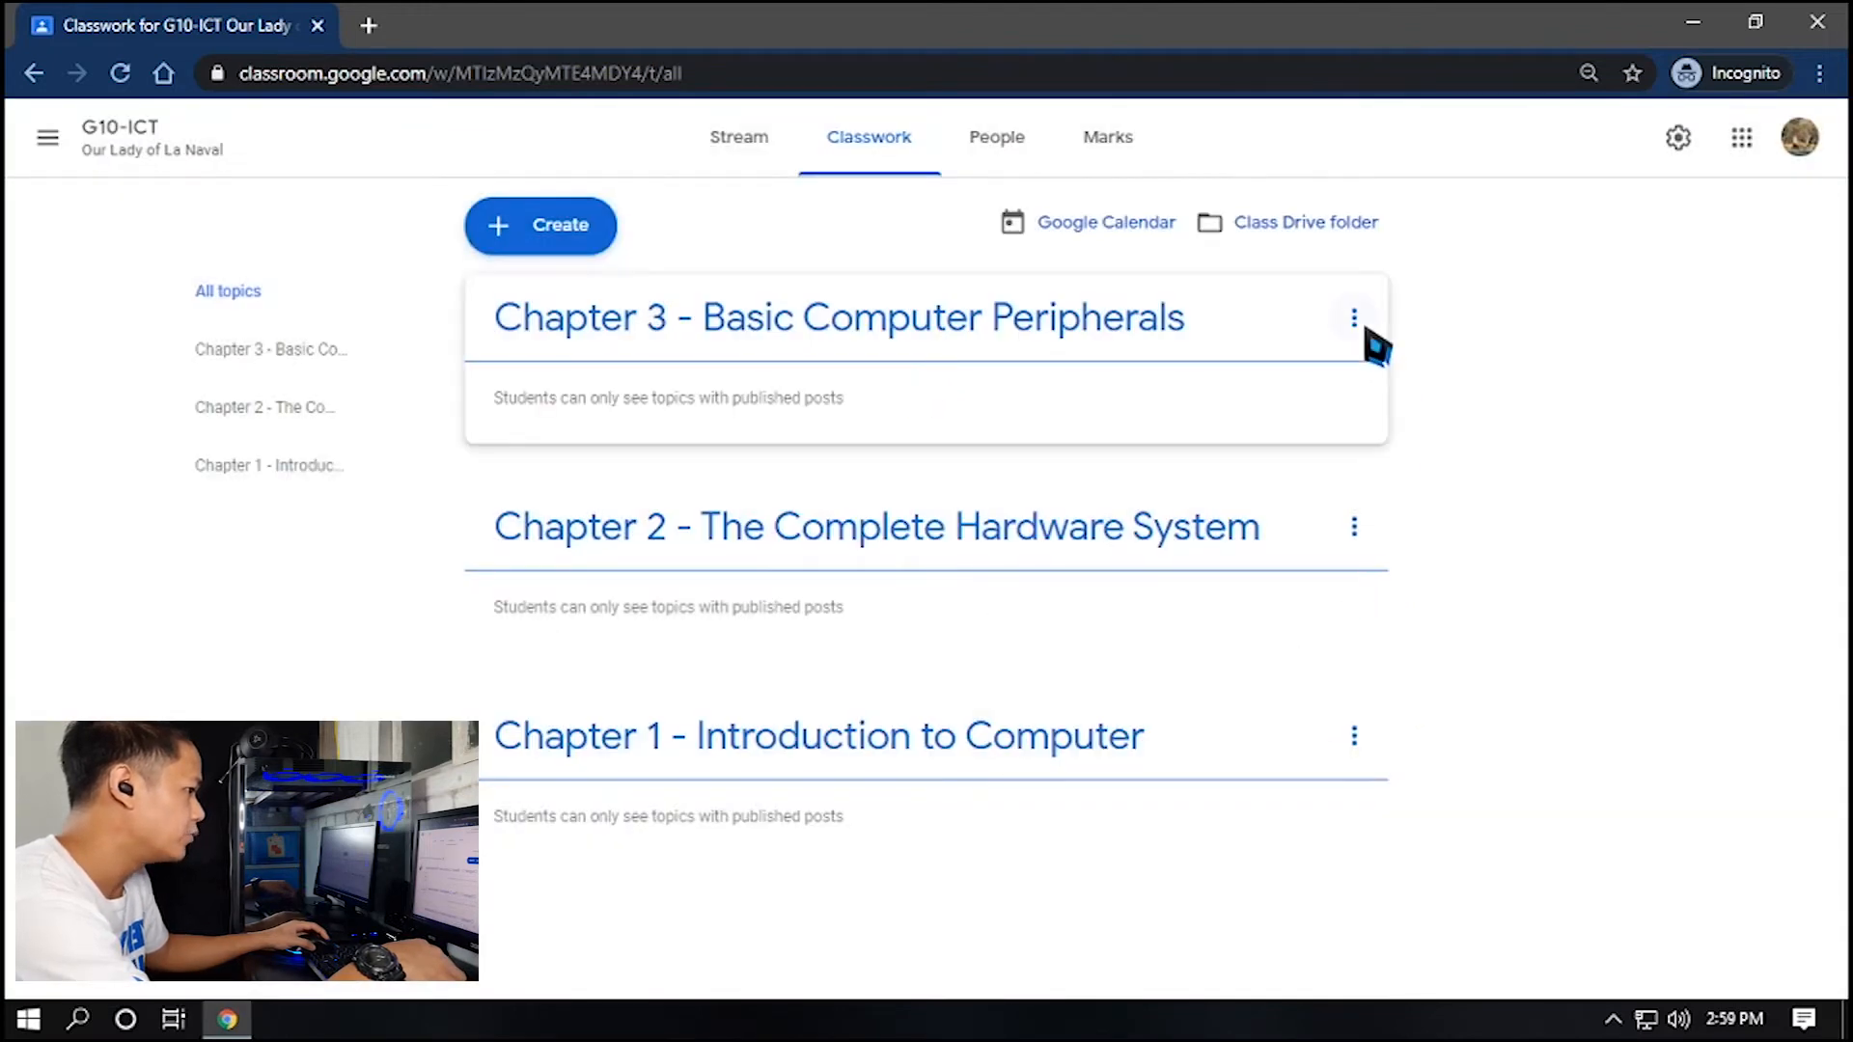
Examine the available options for the Chapter 3, Chapter 2 and Chapter 1 topics in turn
left_click(1356, 320)
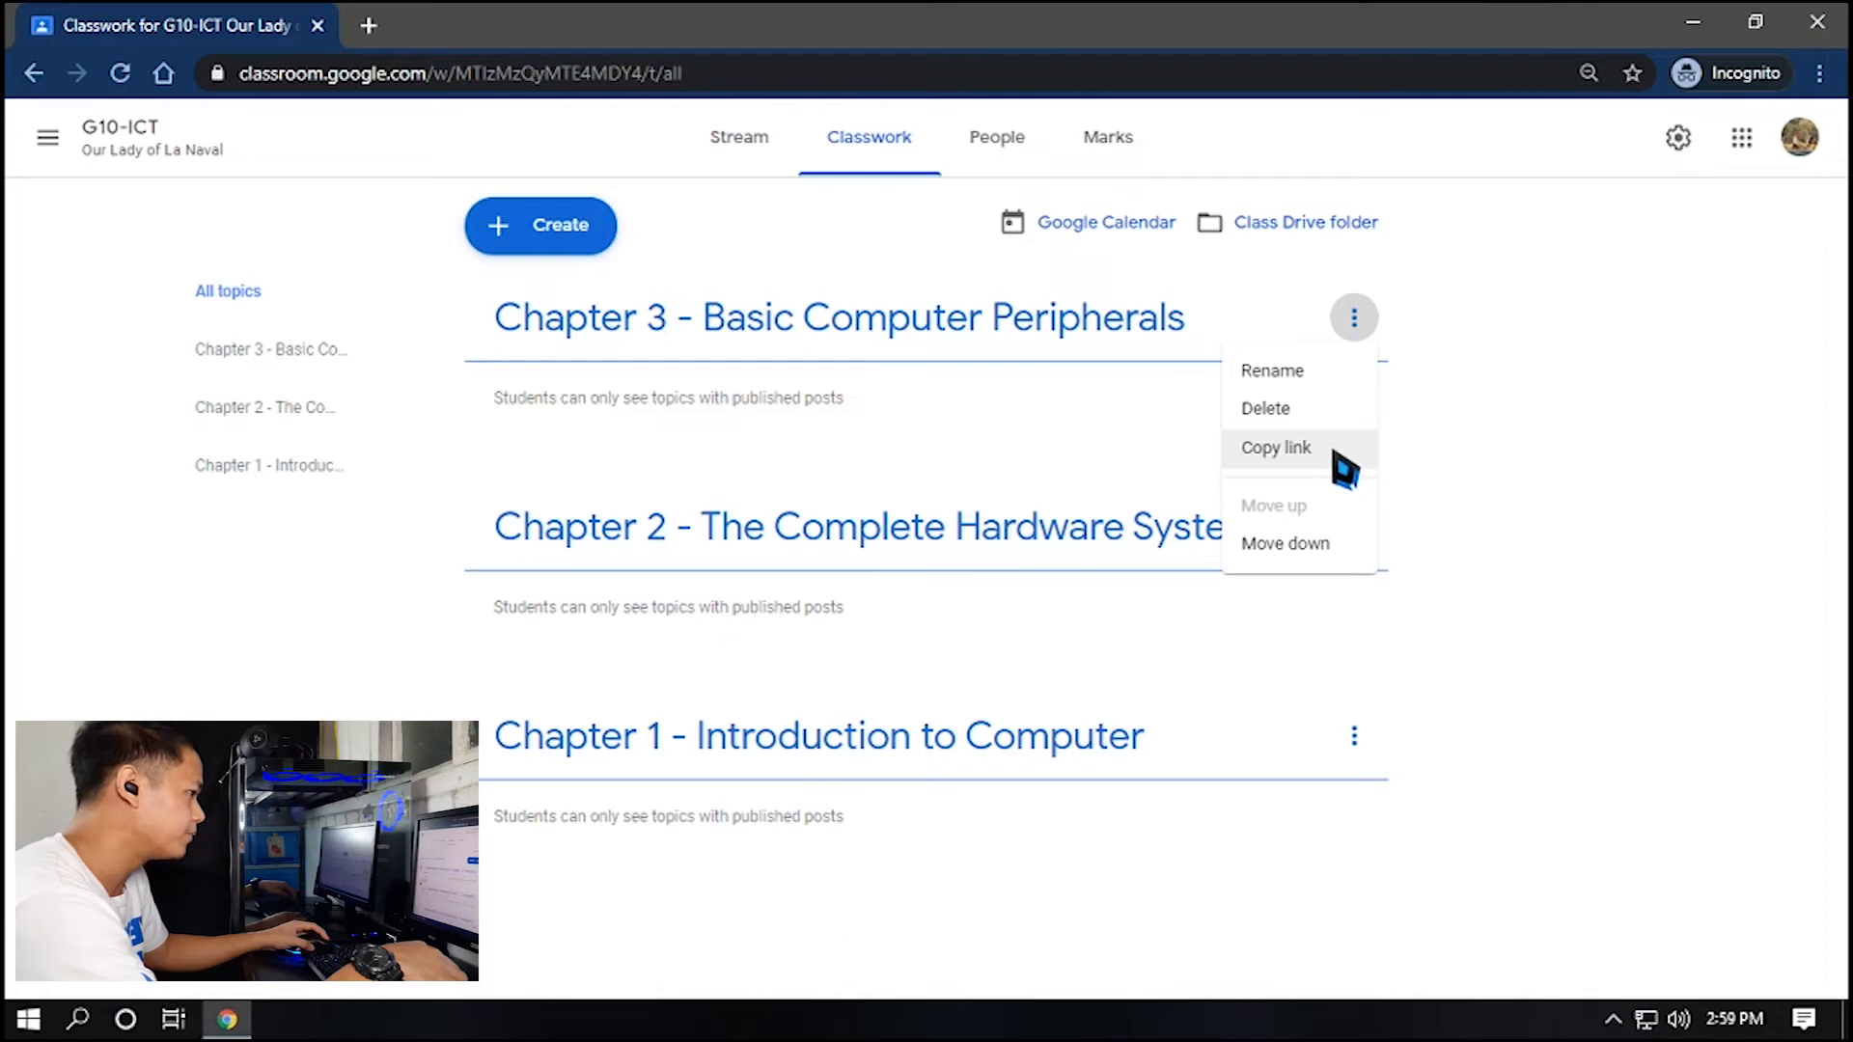
left_click(1473, 442)
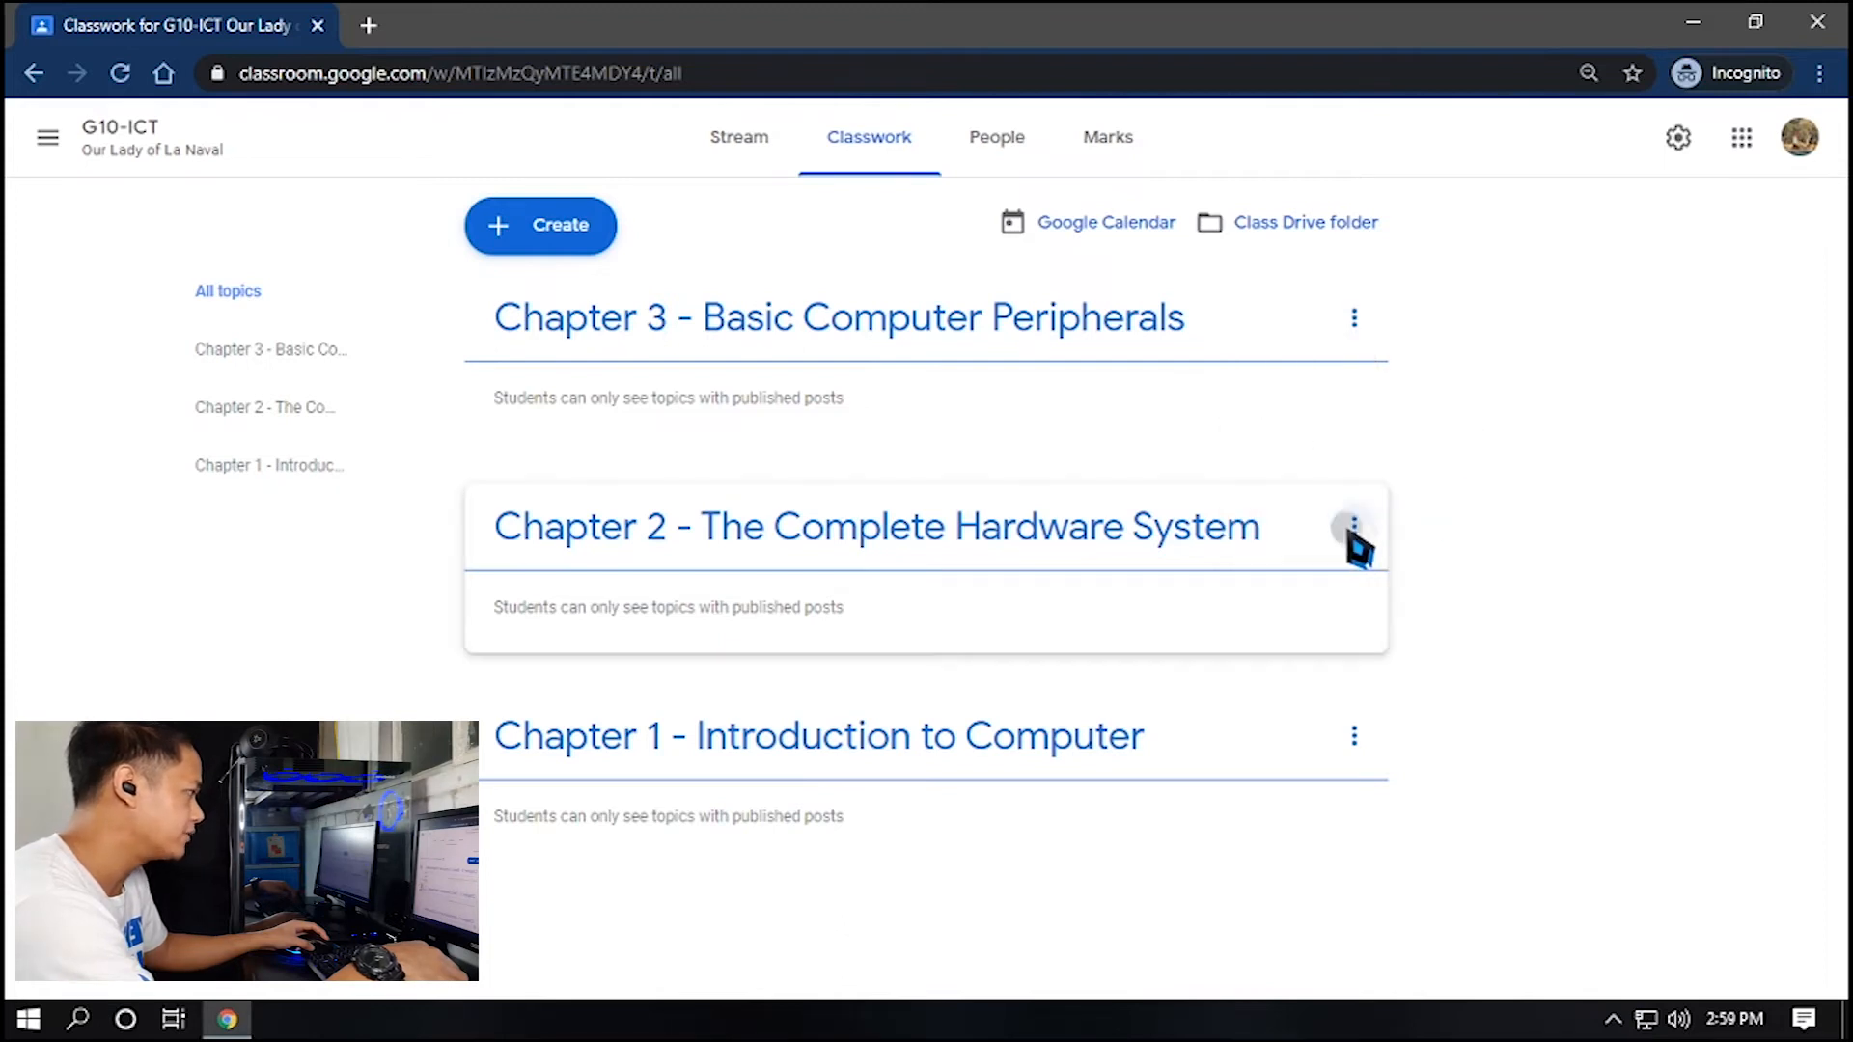
left_click(1354, 526)
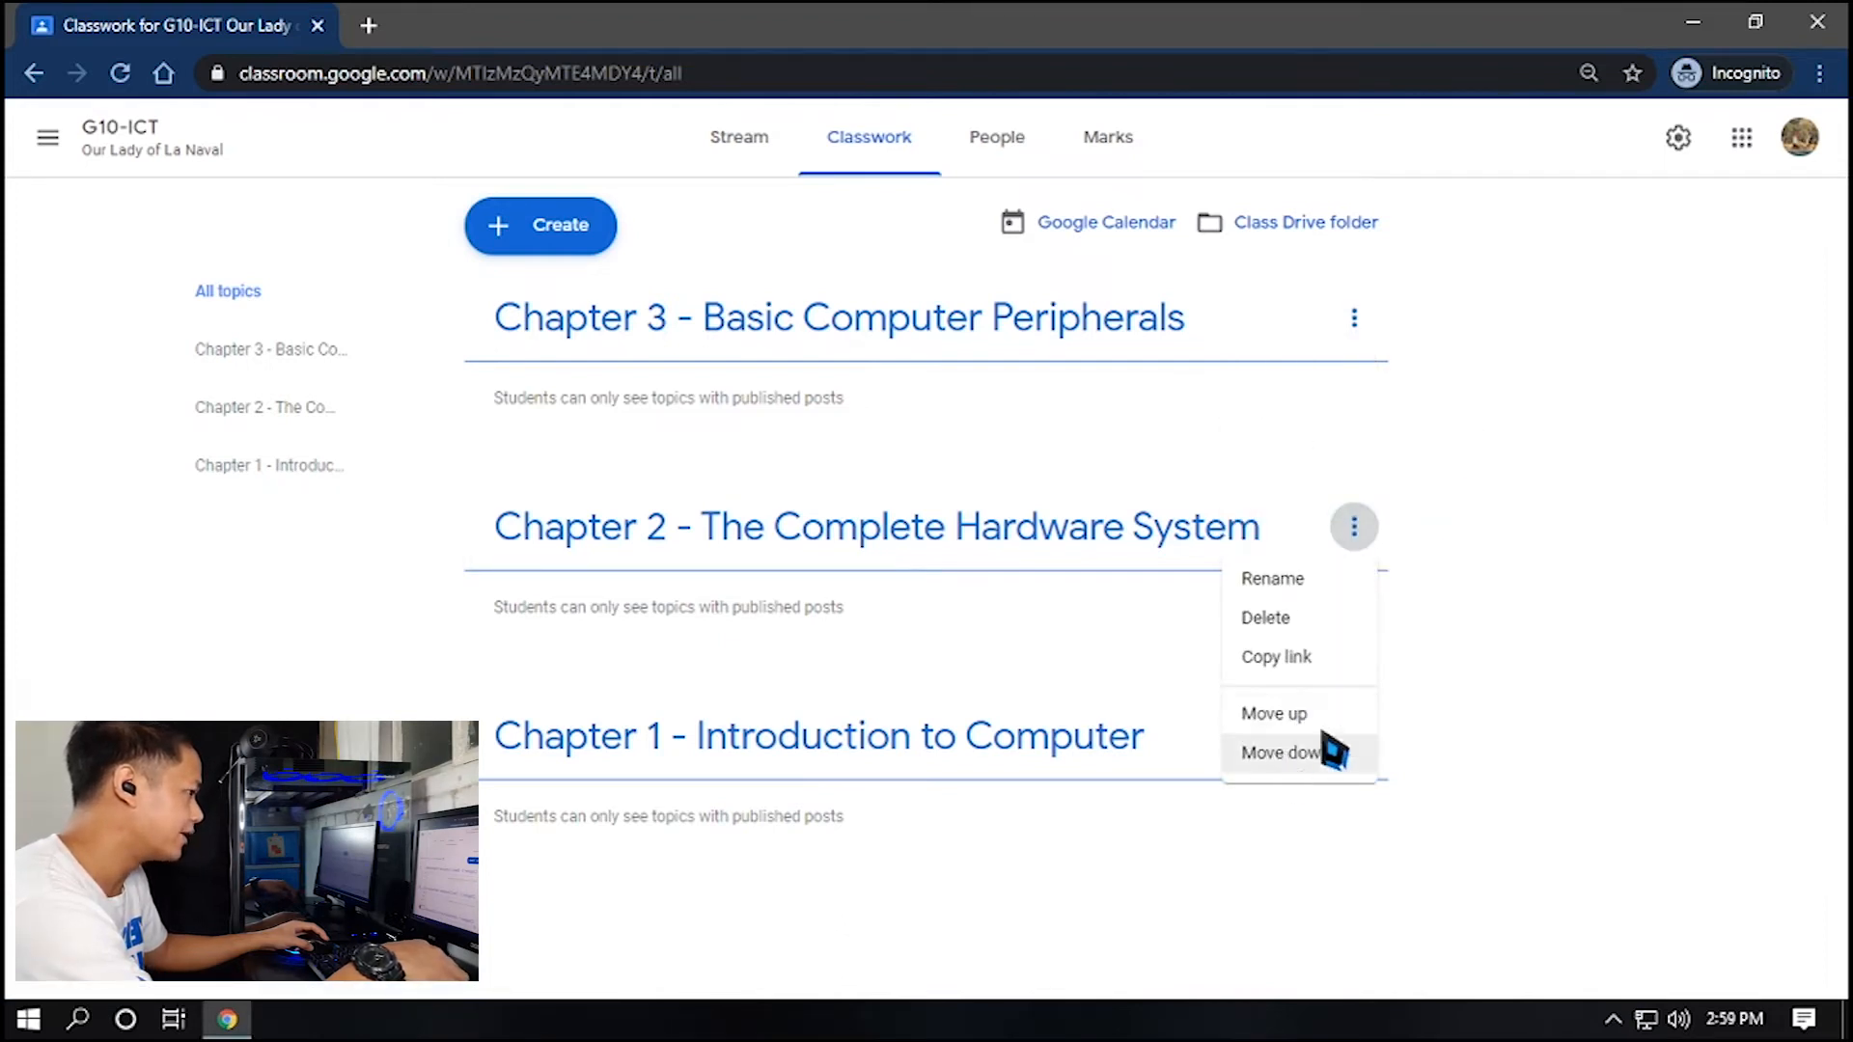
left_click(1406, 757)
left_click(1359, 737)
left_click(1425, 722)
Reorder the topics by moving Chapter 1 to the start of the list and Chapter 2 directly after it
left_click_drag(1031, 710, 1015, 346)
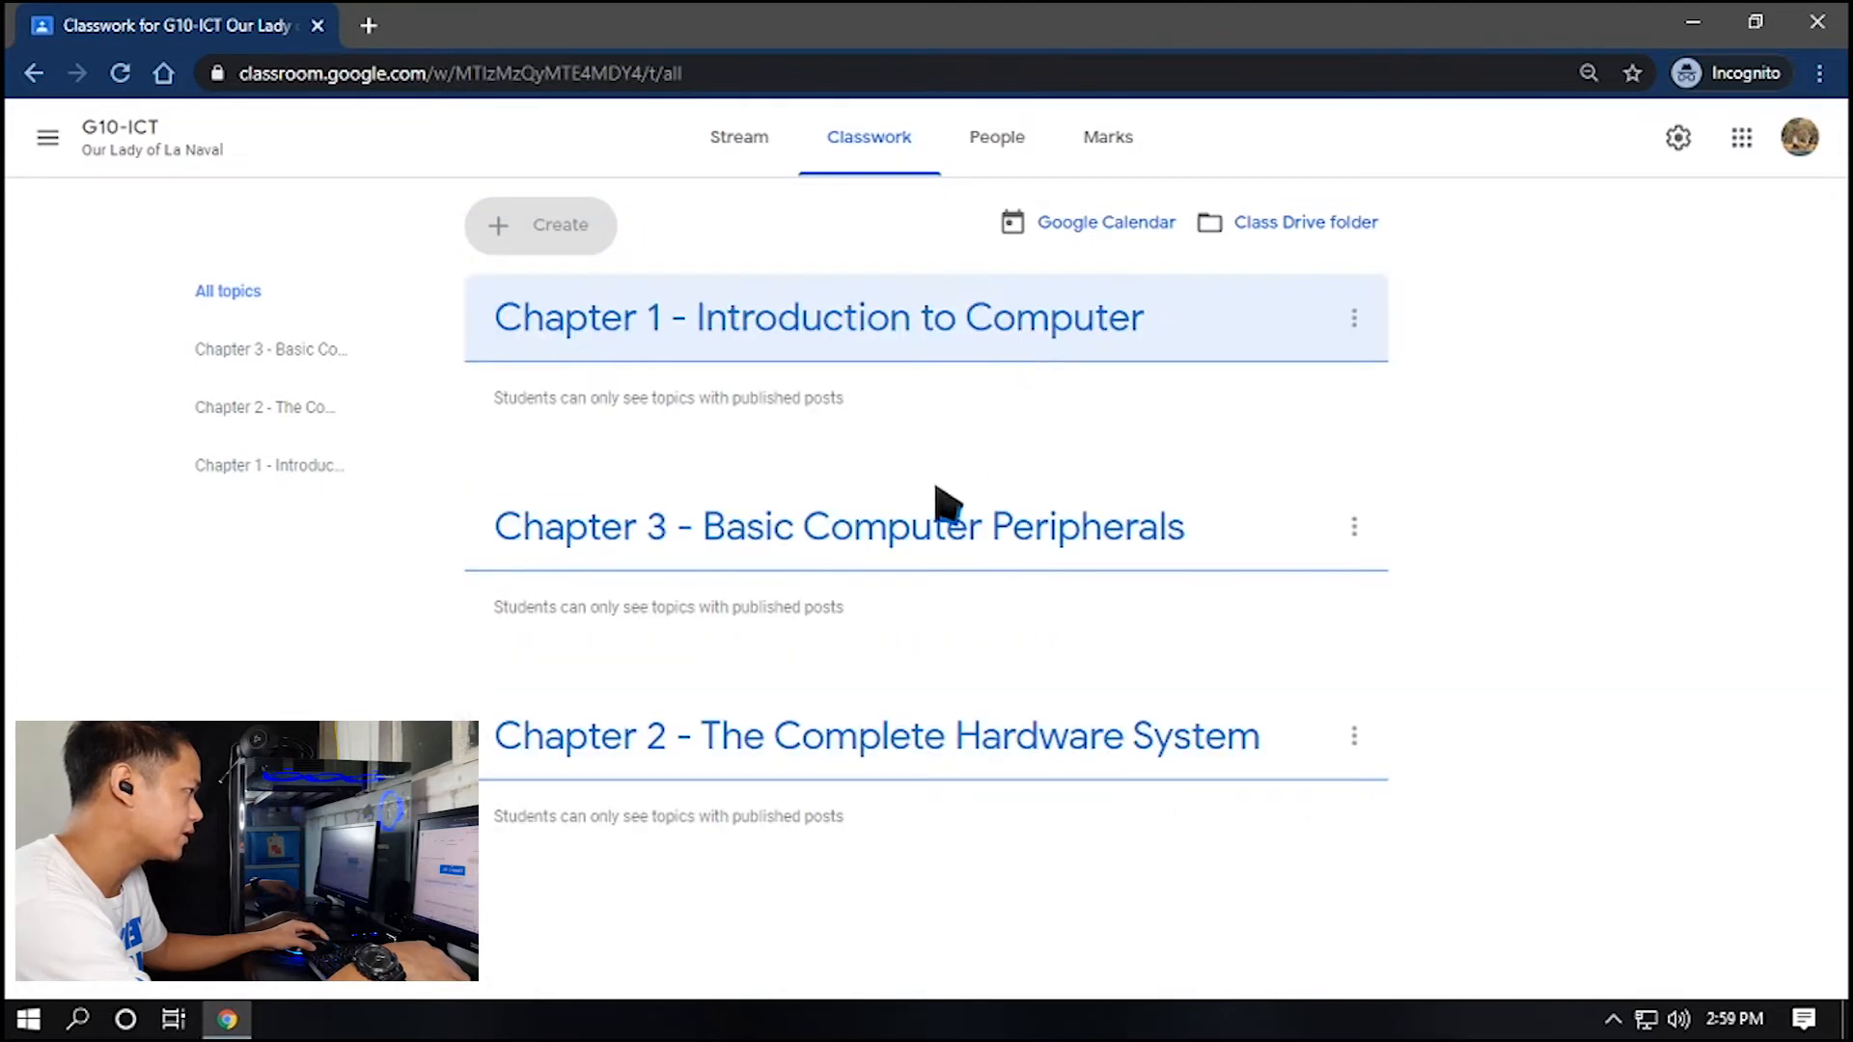
left_click_drag(1149, 700, 1118, 504)
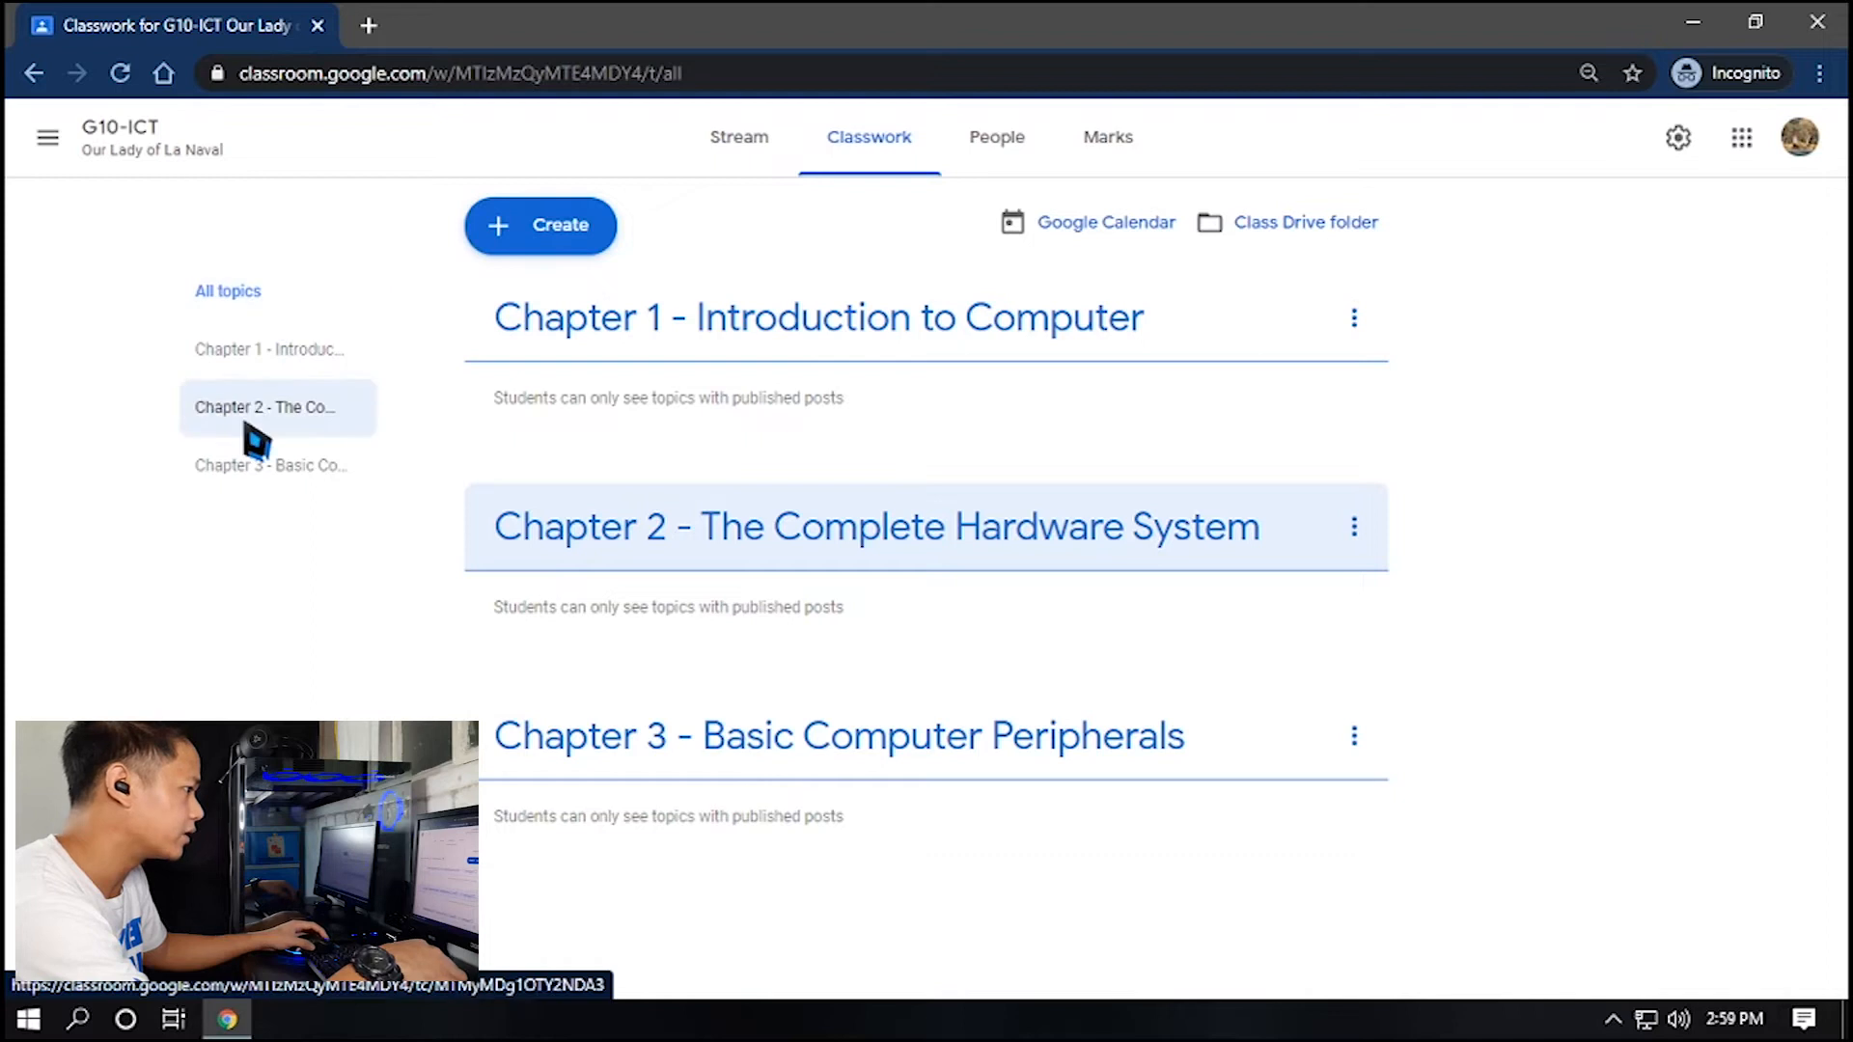
View the classwork filtered by each chapter topic in turn and return to all topics
left_click(282, 367)
left_click(294, 419)
left_click(295, 478)
left_click(290, 425)
left_click(236, 301)
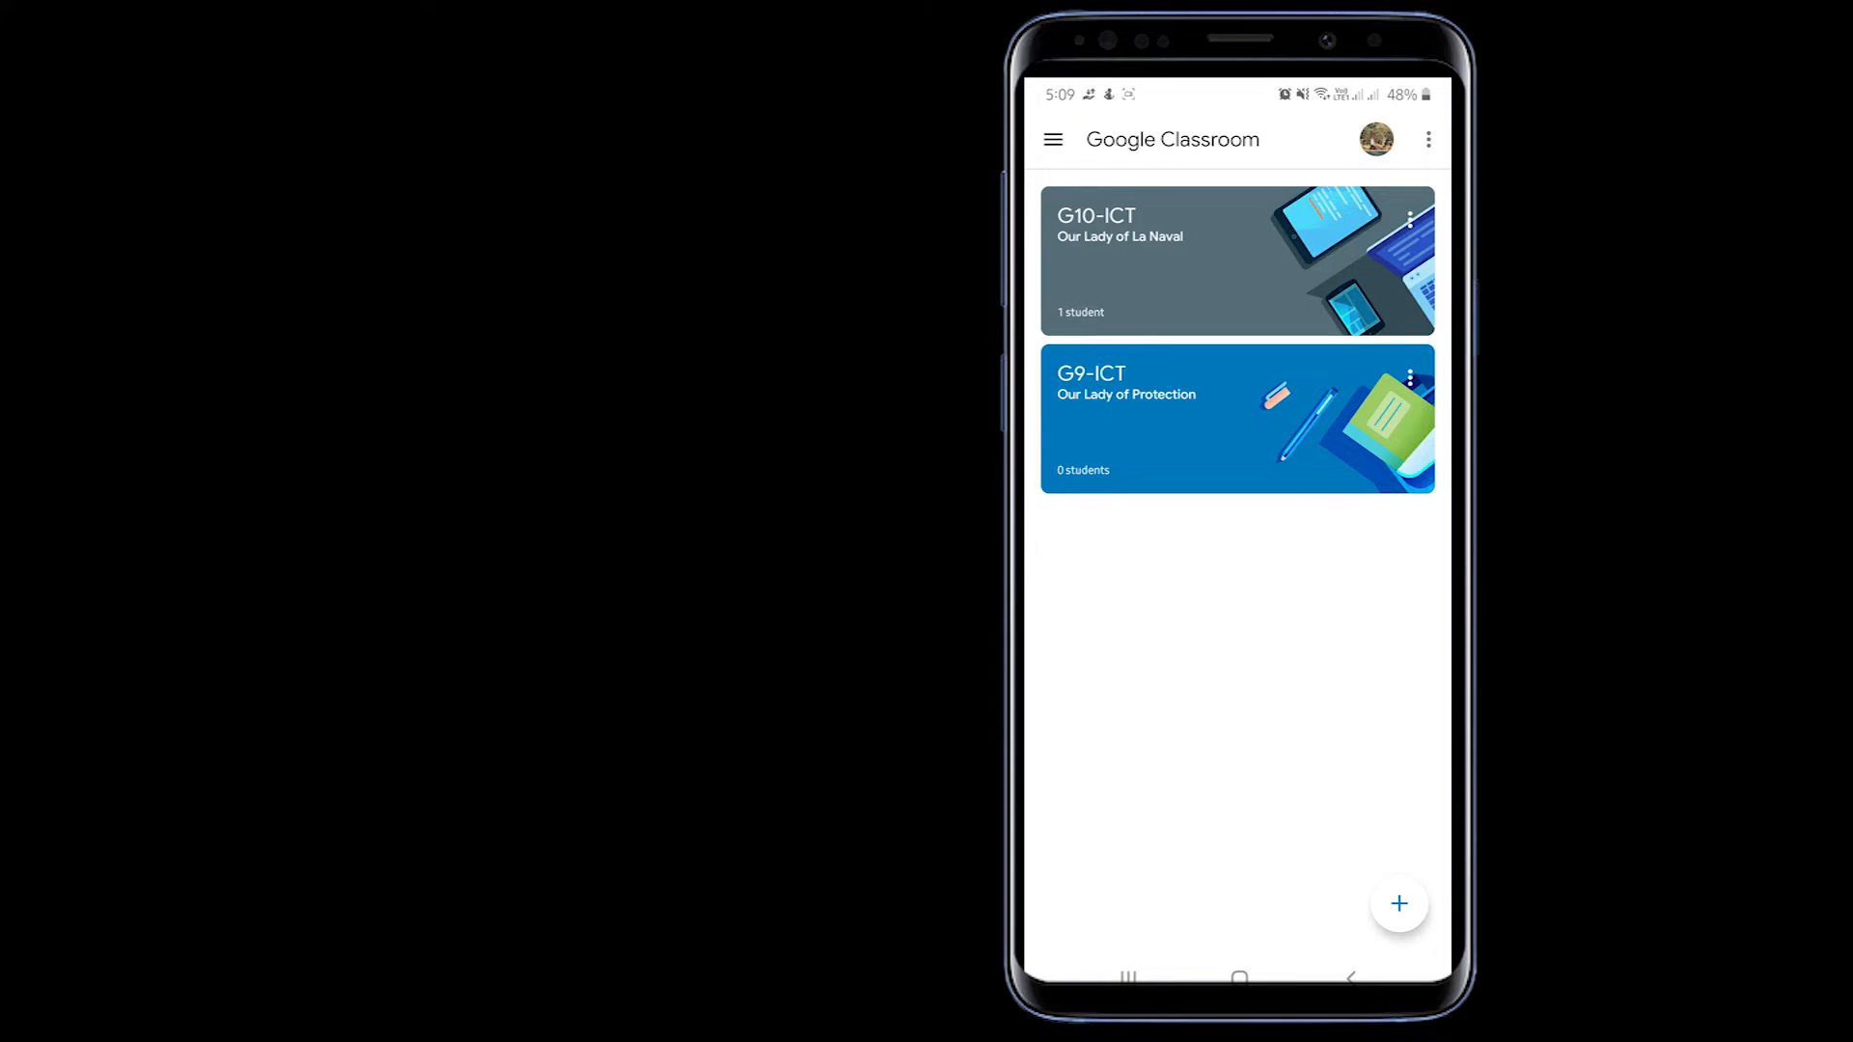
In the Google Classroom mobile app, open the G9-ICT class's classwork and add a topic named "Topic 1"
left_click(1238, 419)
left_click(1238, 924)
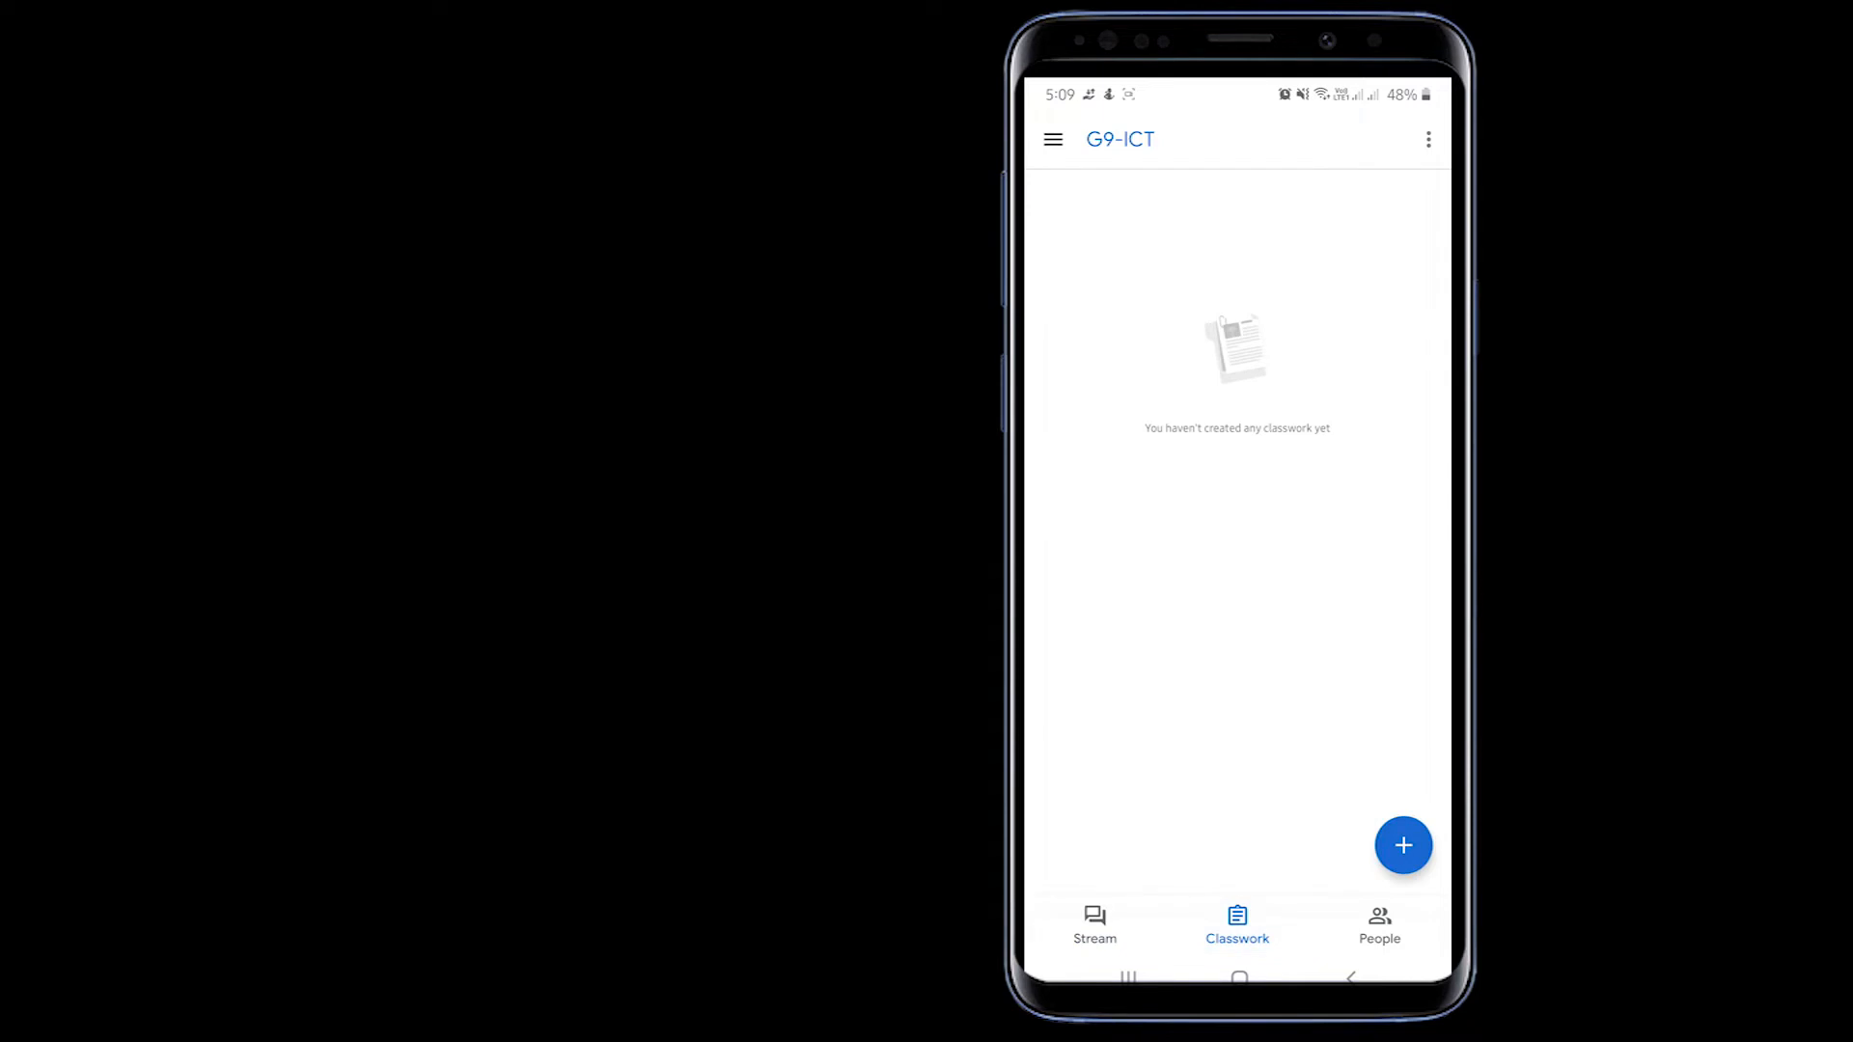
left_click(1403, 845)
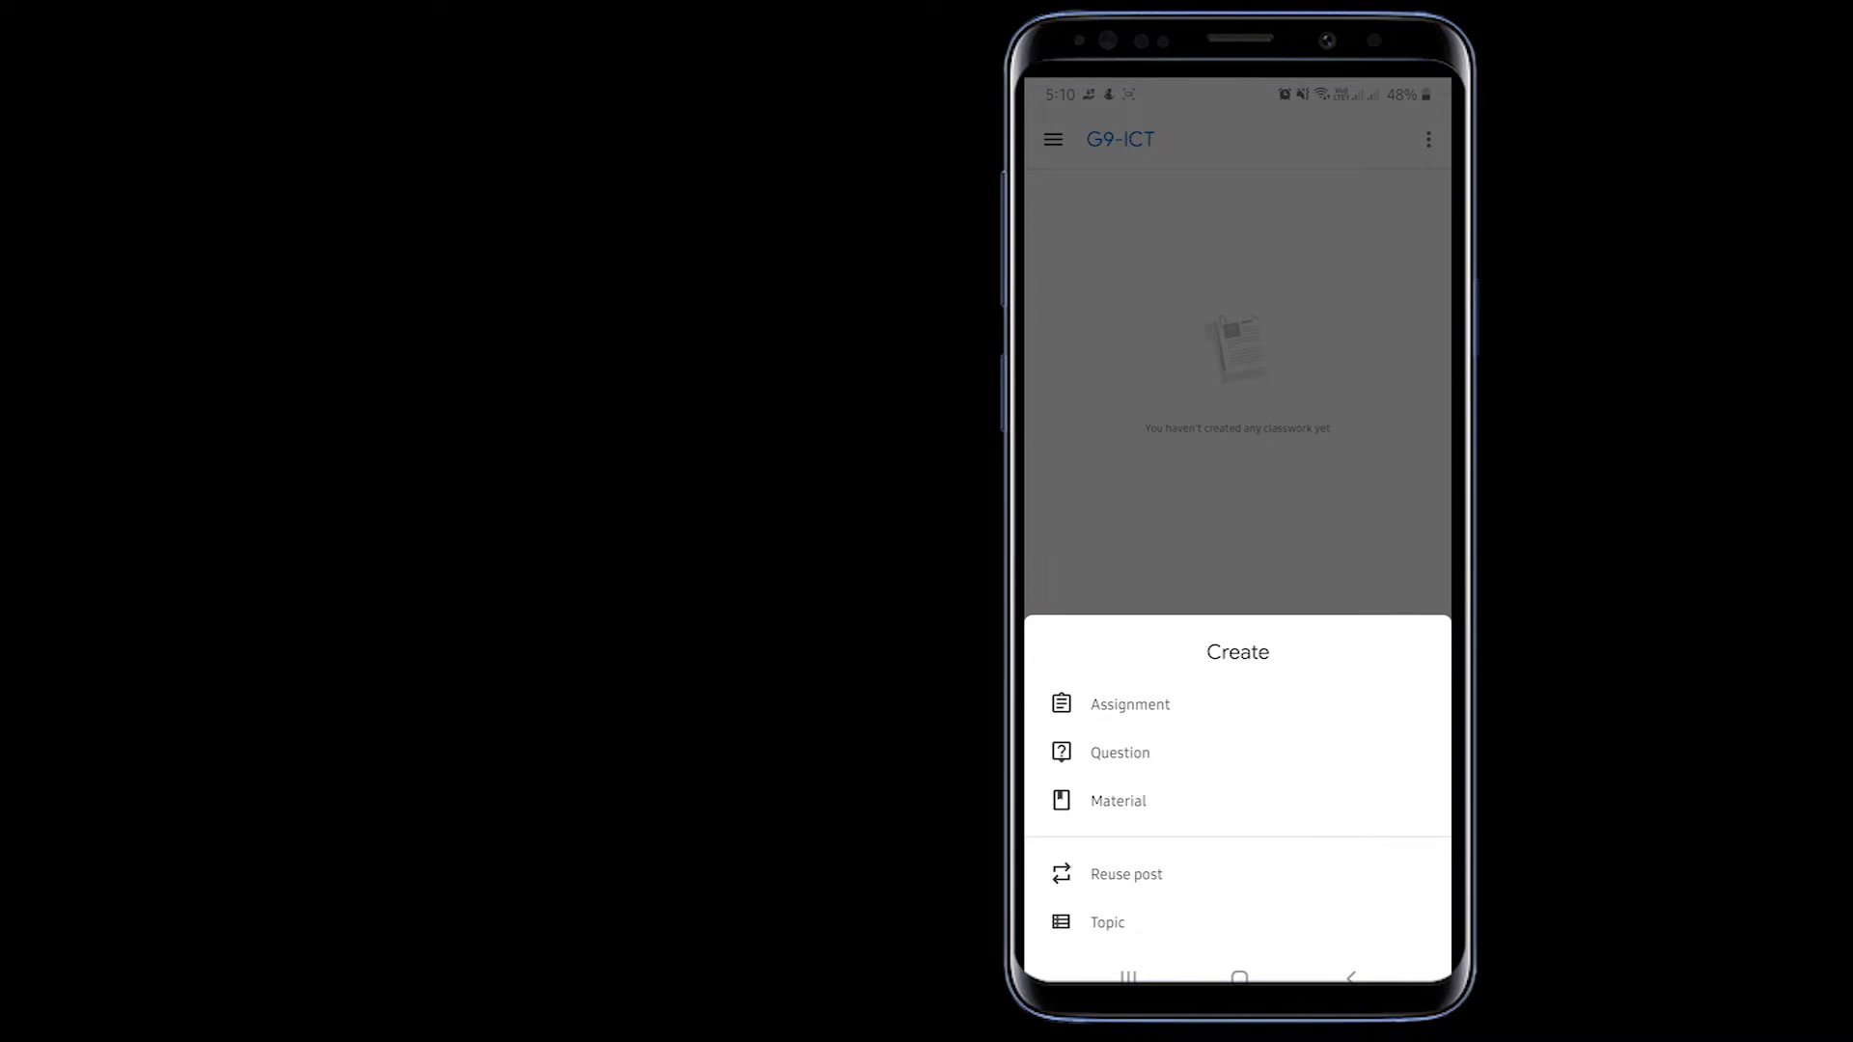
left_click(1107, 922)
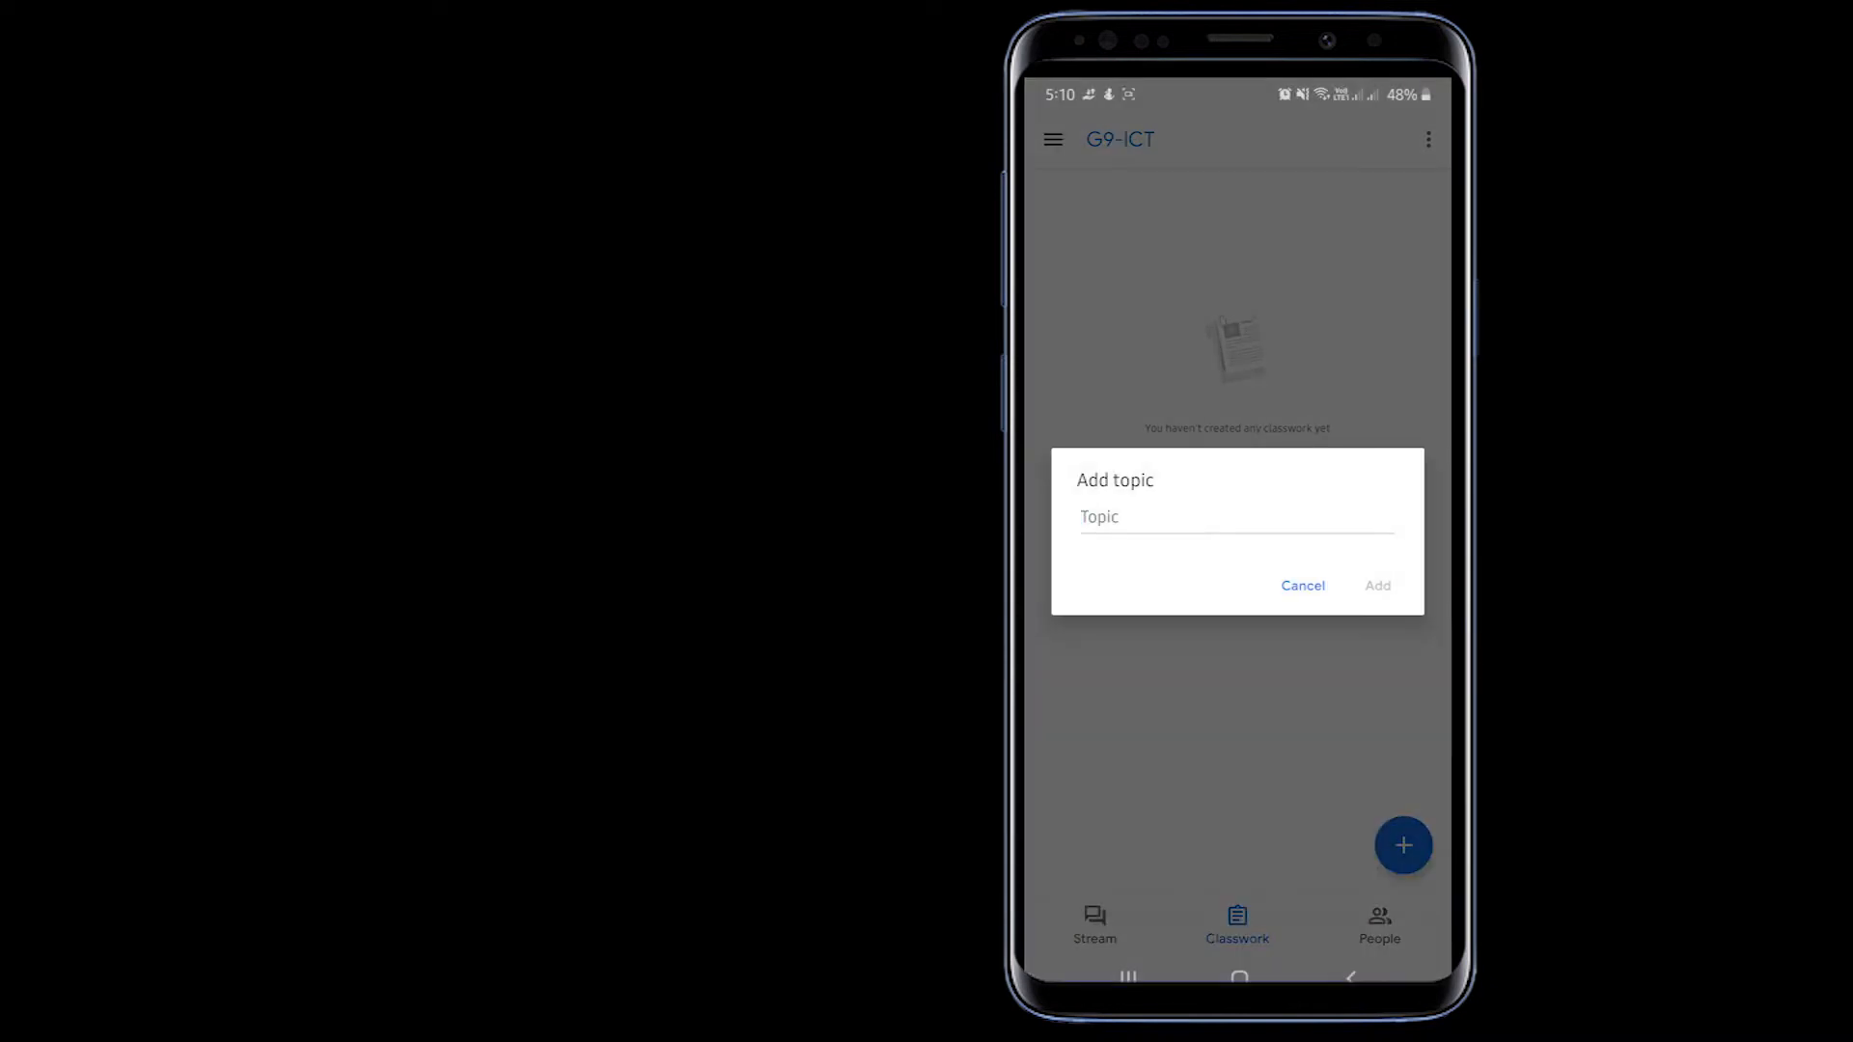
type("Topi")
type("1")
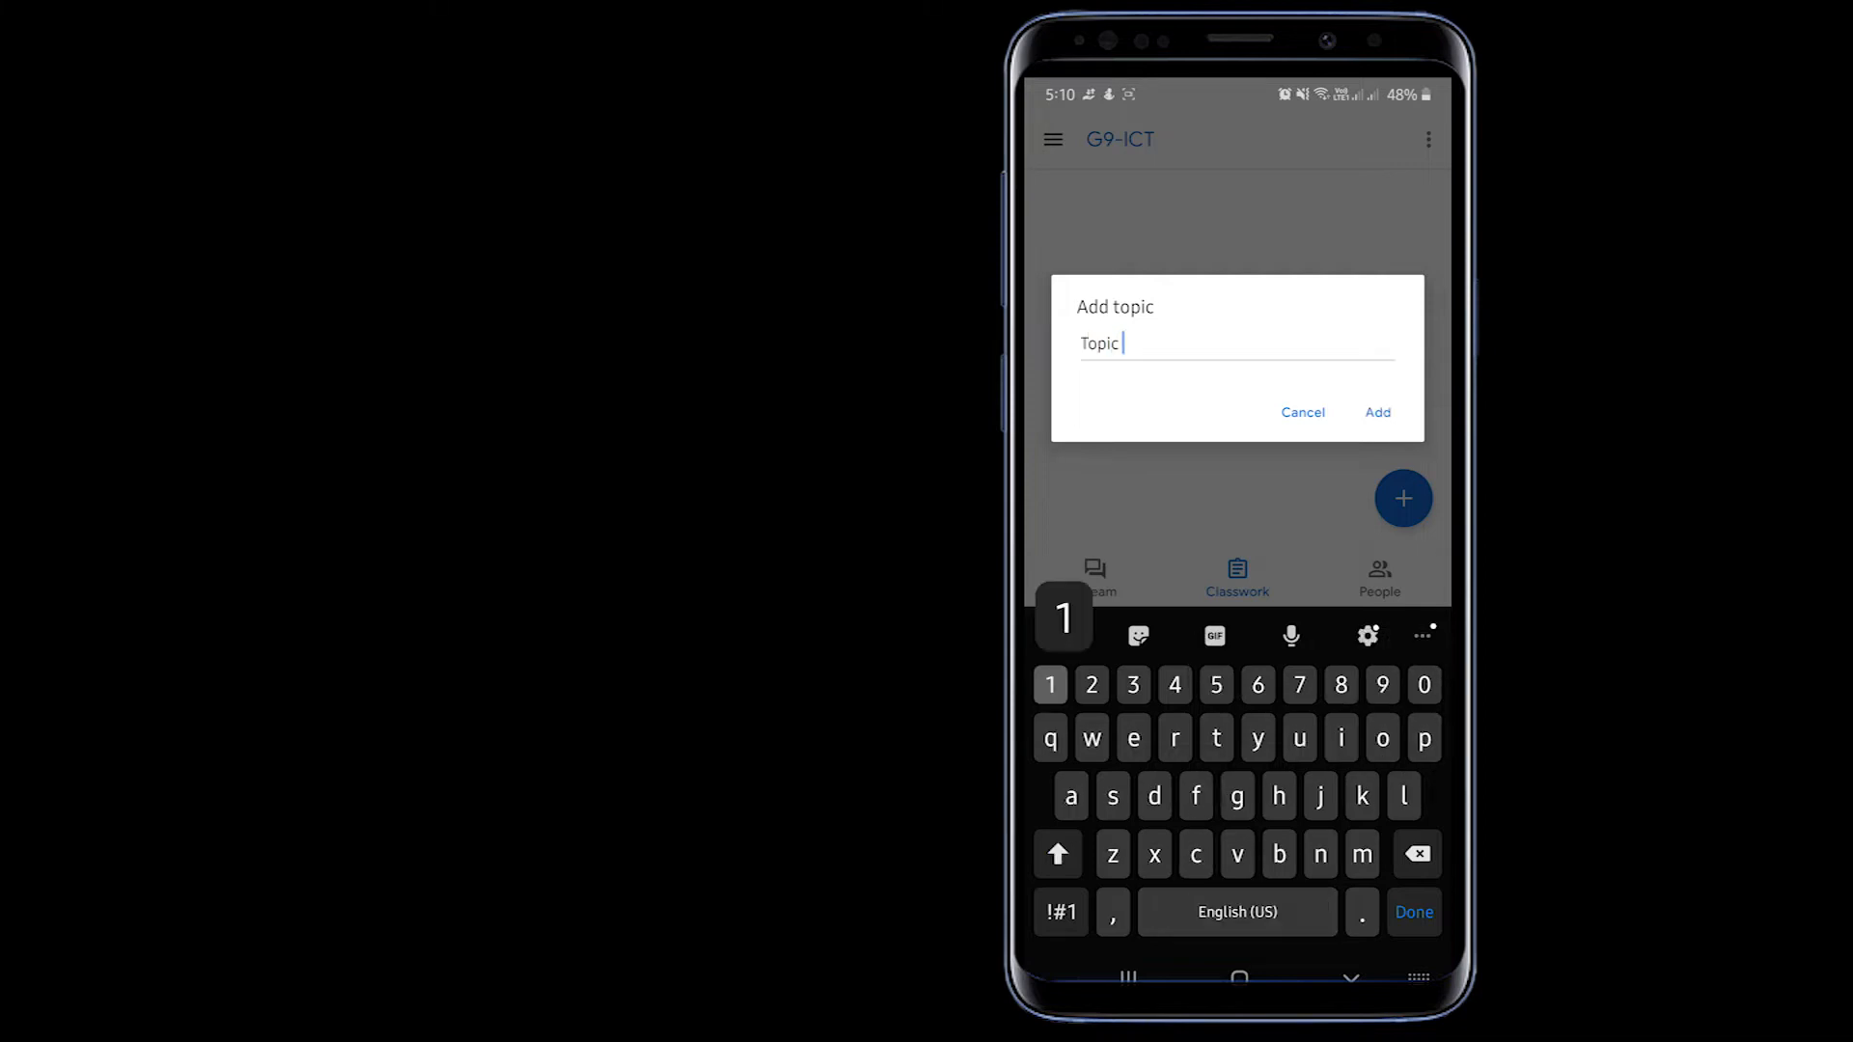
left_click(1378, 412)
Add a second topic named "Topic 2" to the G9-ICT classwork
left_click(1402, 843)
left_click(1107, 921)
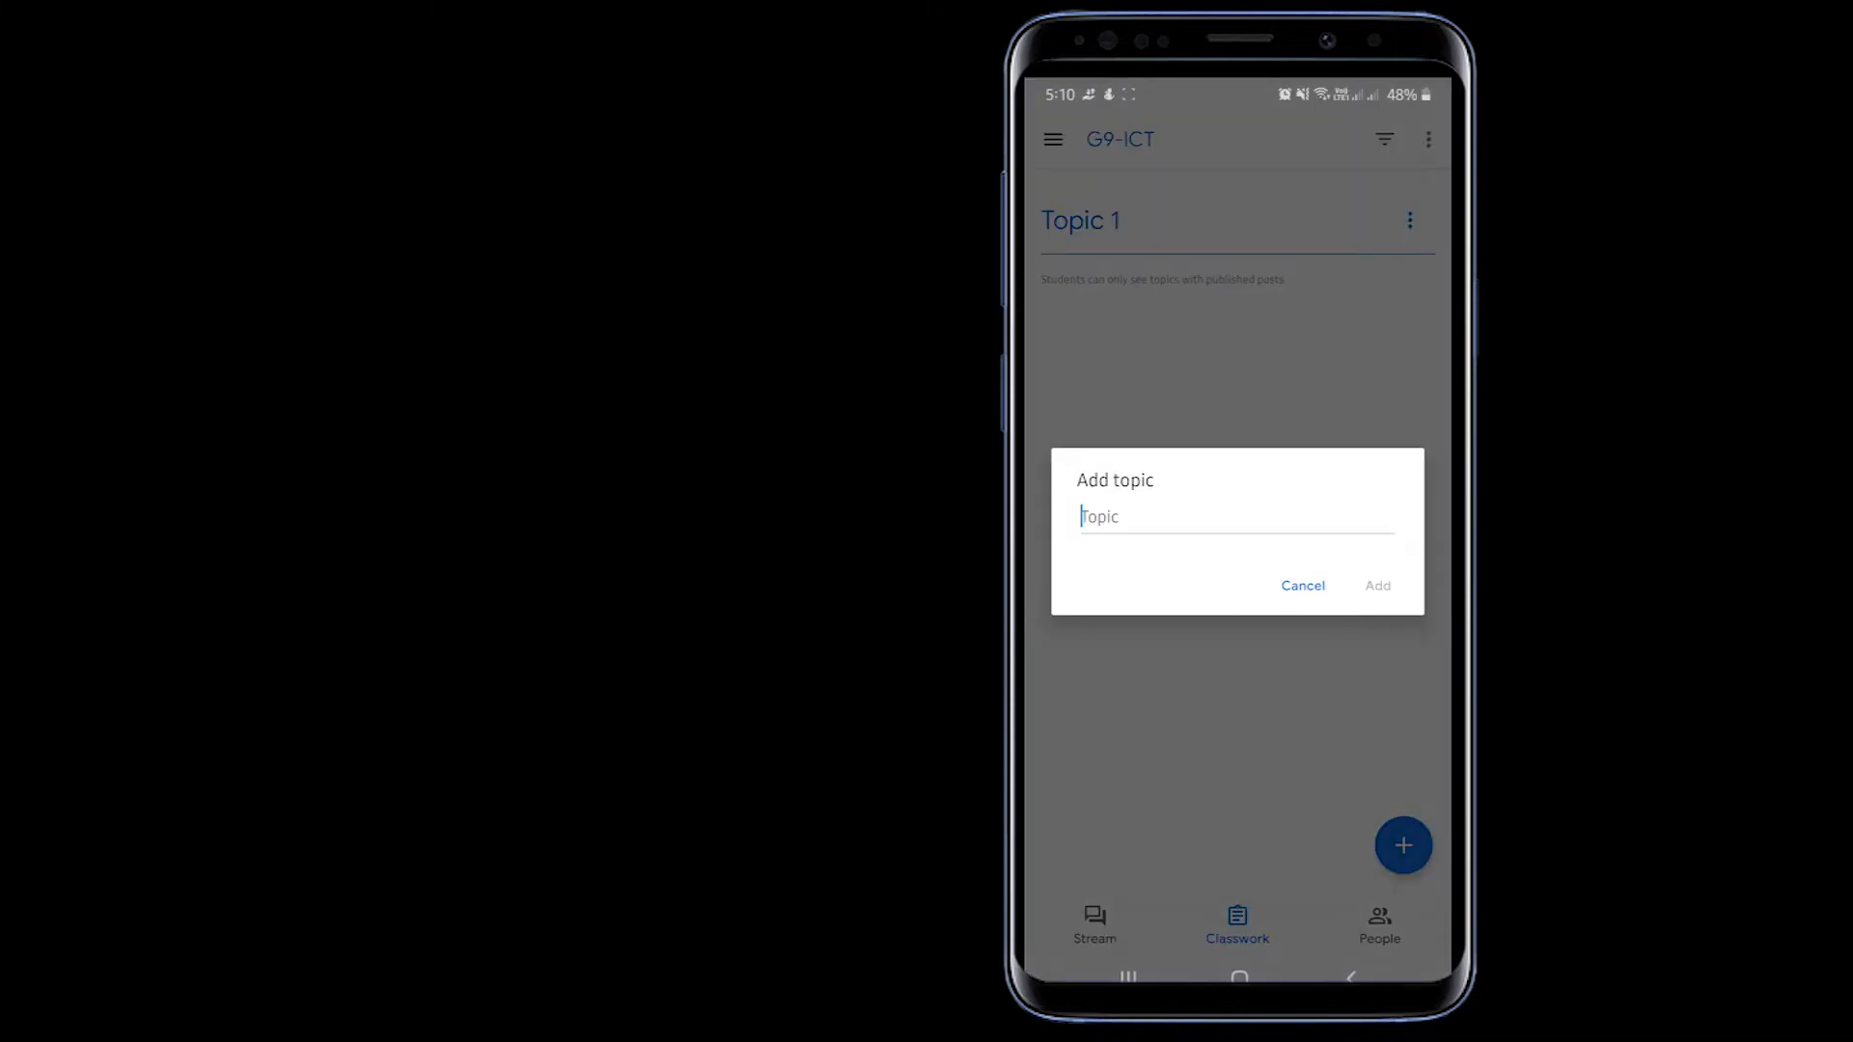
type("Topic 2")
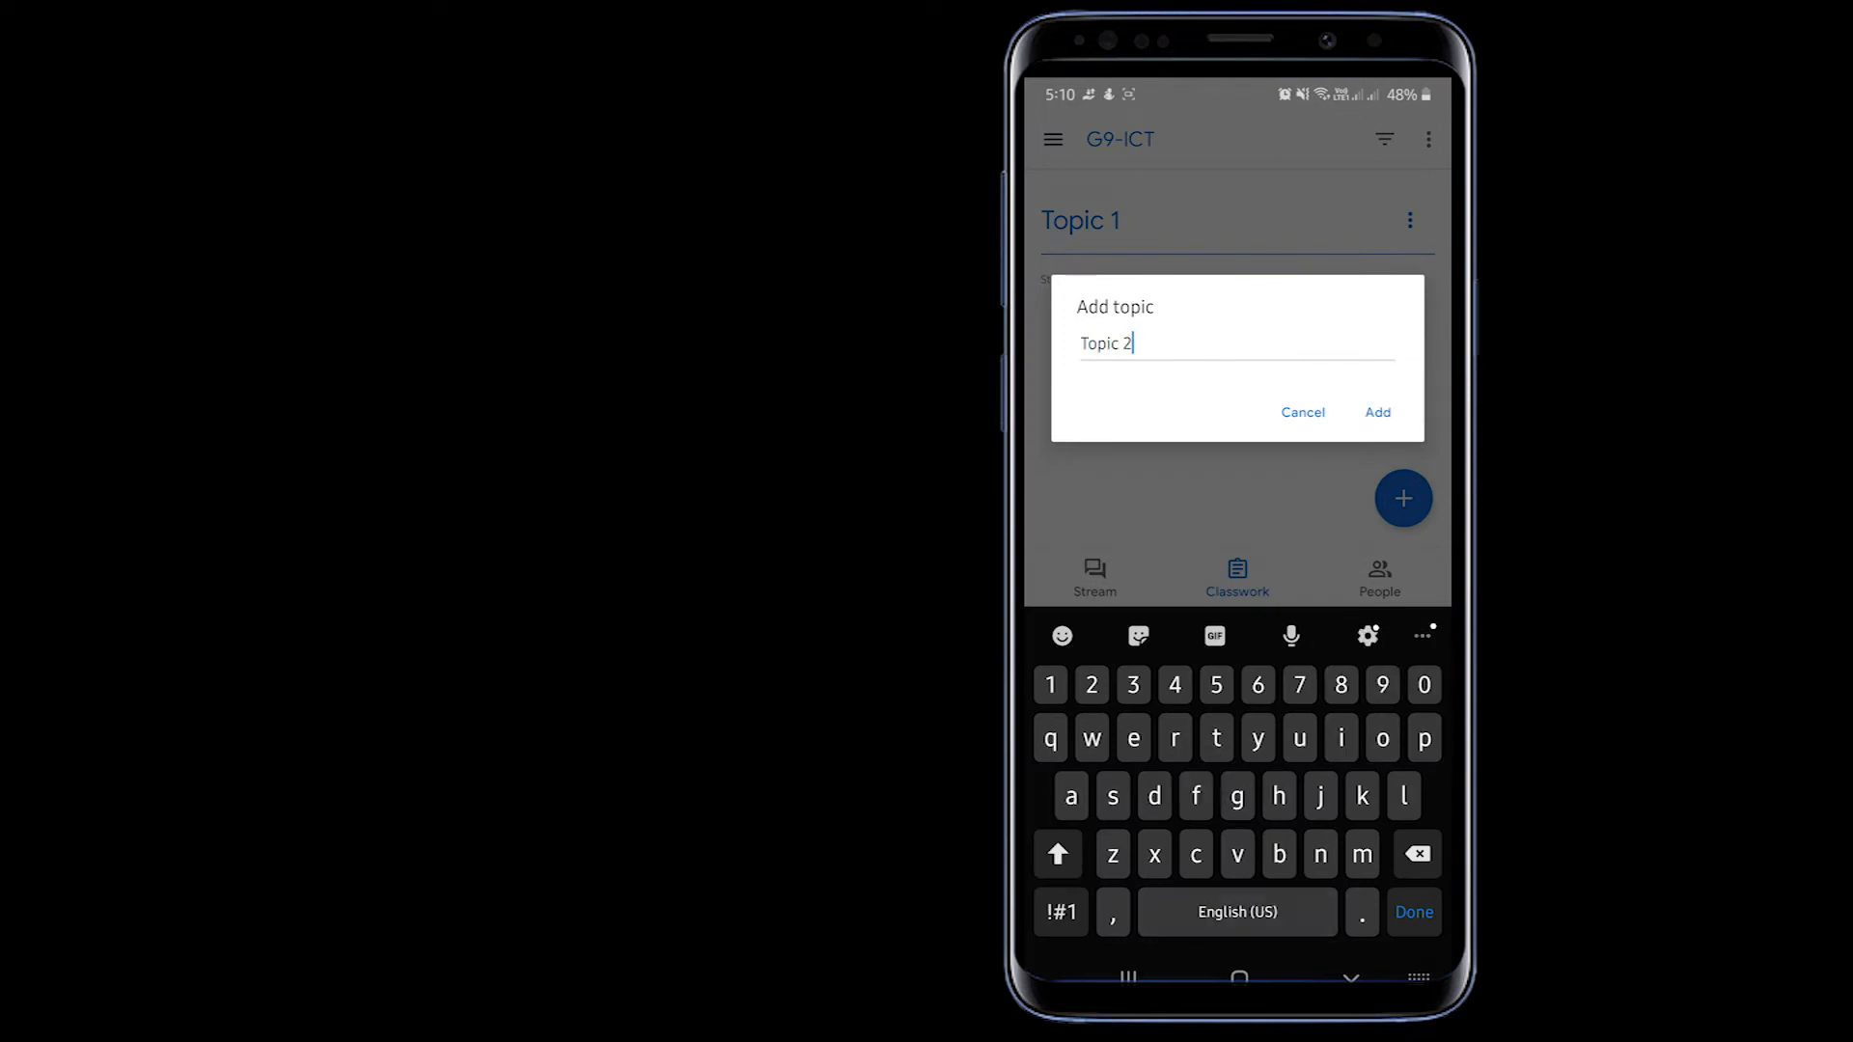
key("Return")
Examine the options available for Topic 2 in the G9-ICT classwork list
left_click(1414, 341)
key("Escape")
left_click_drag(1076, 340, 1076, 322)
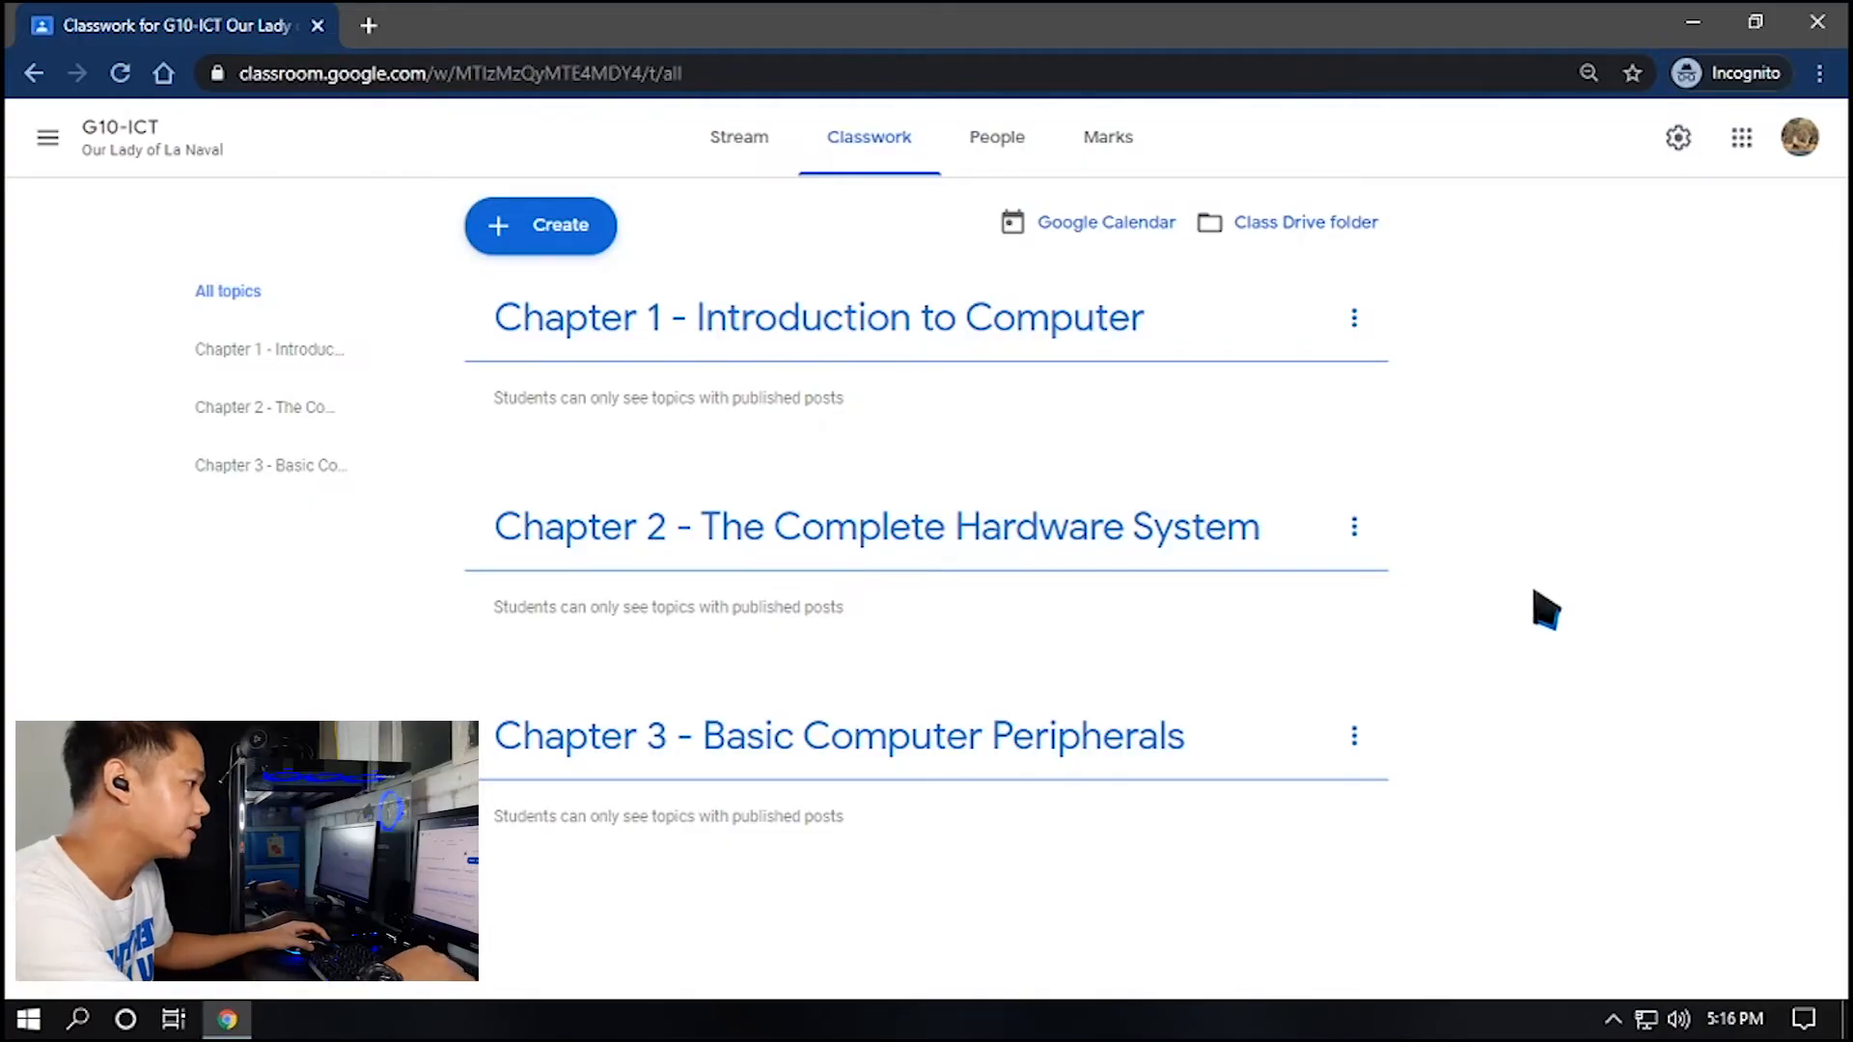
On the G10-ICT web page, create a material titled "Course guide for ICT" with the description "This is a course guide."
left_click(592, 249)
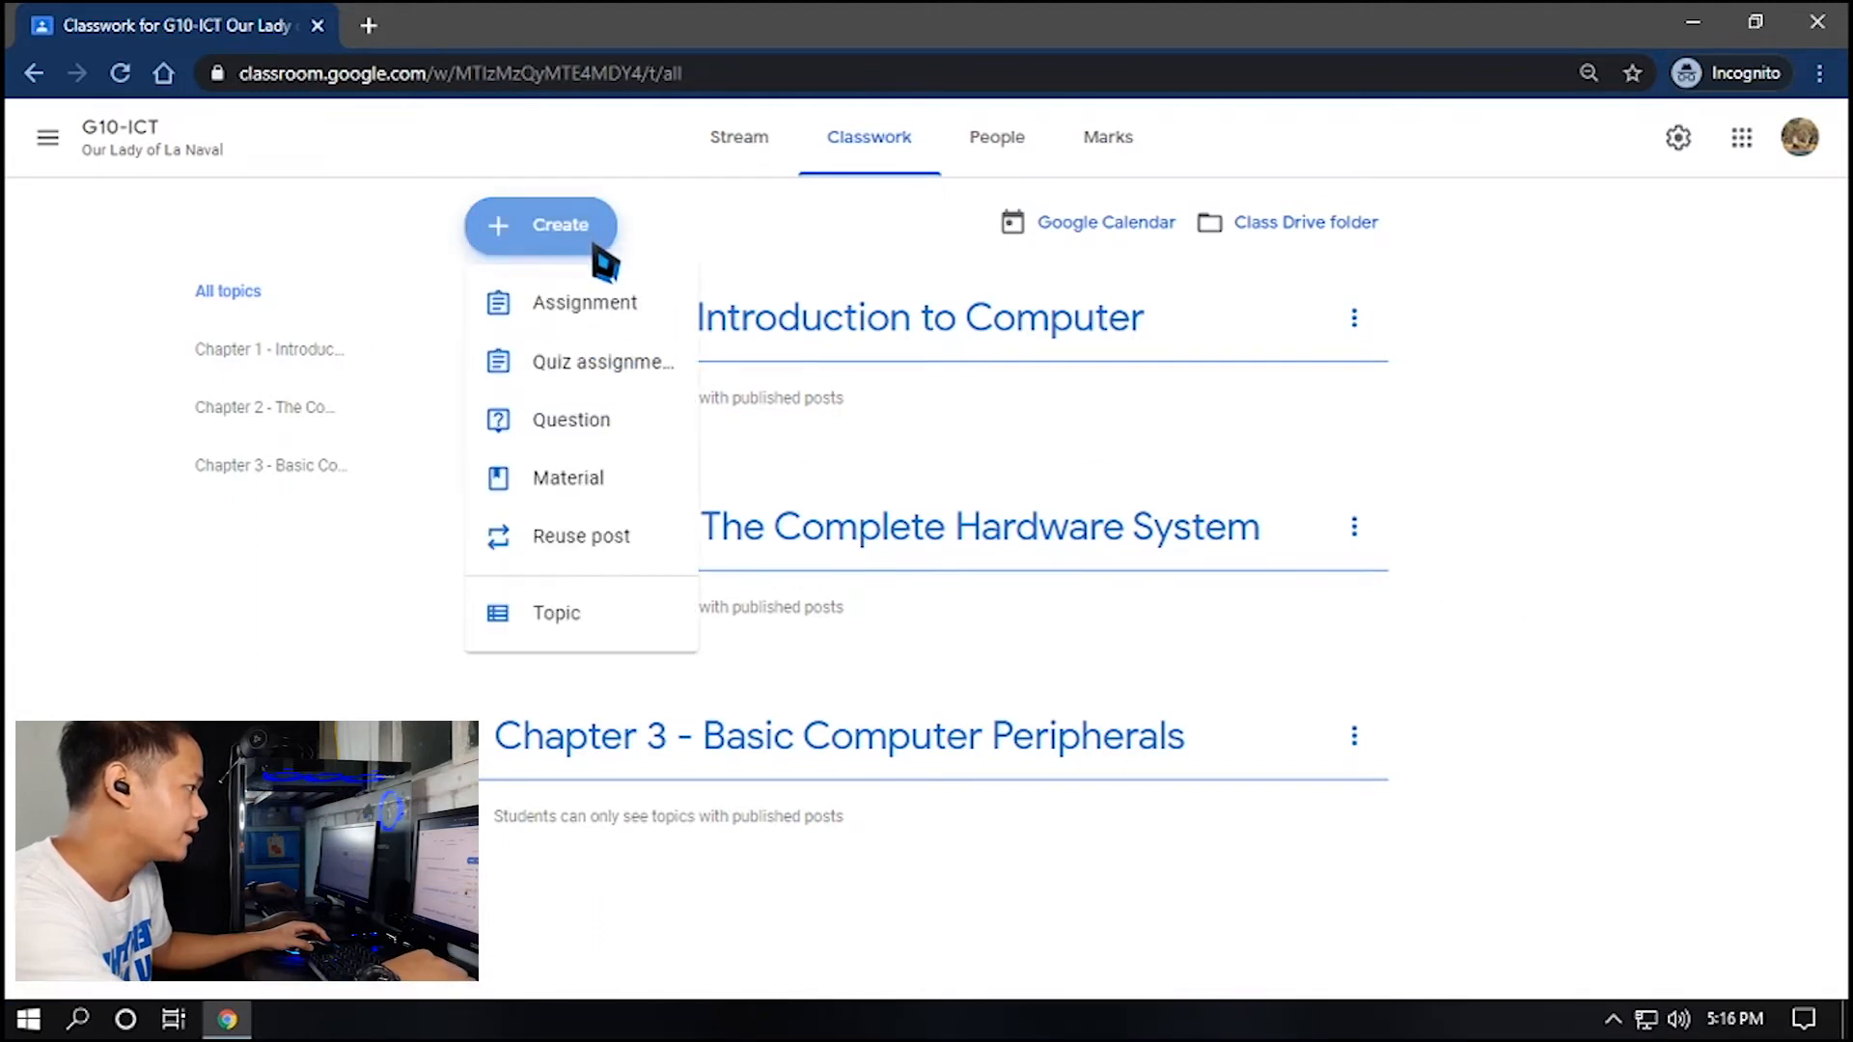
left_click(601, 487)
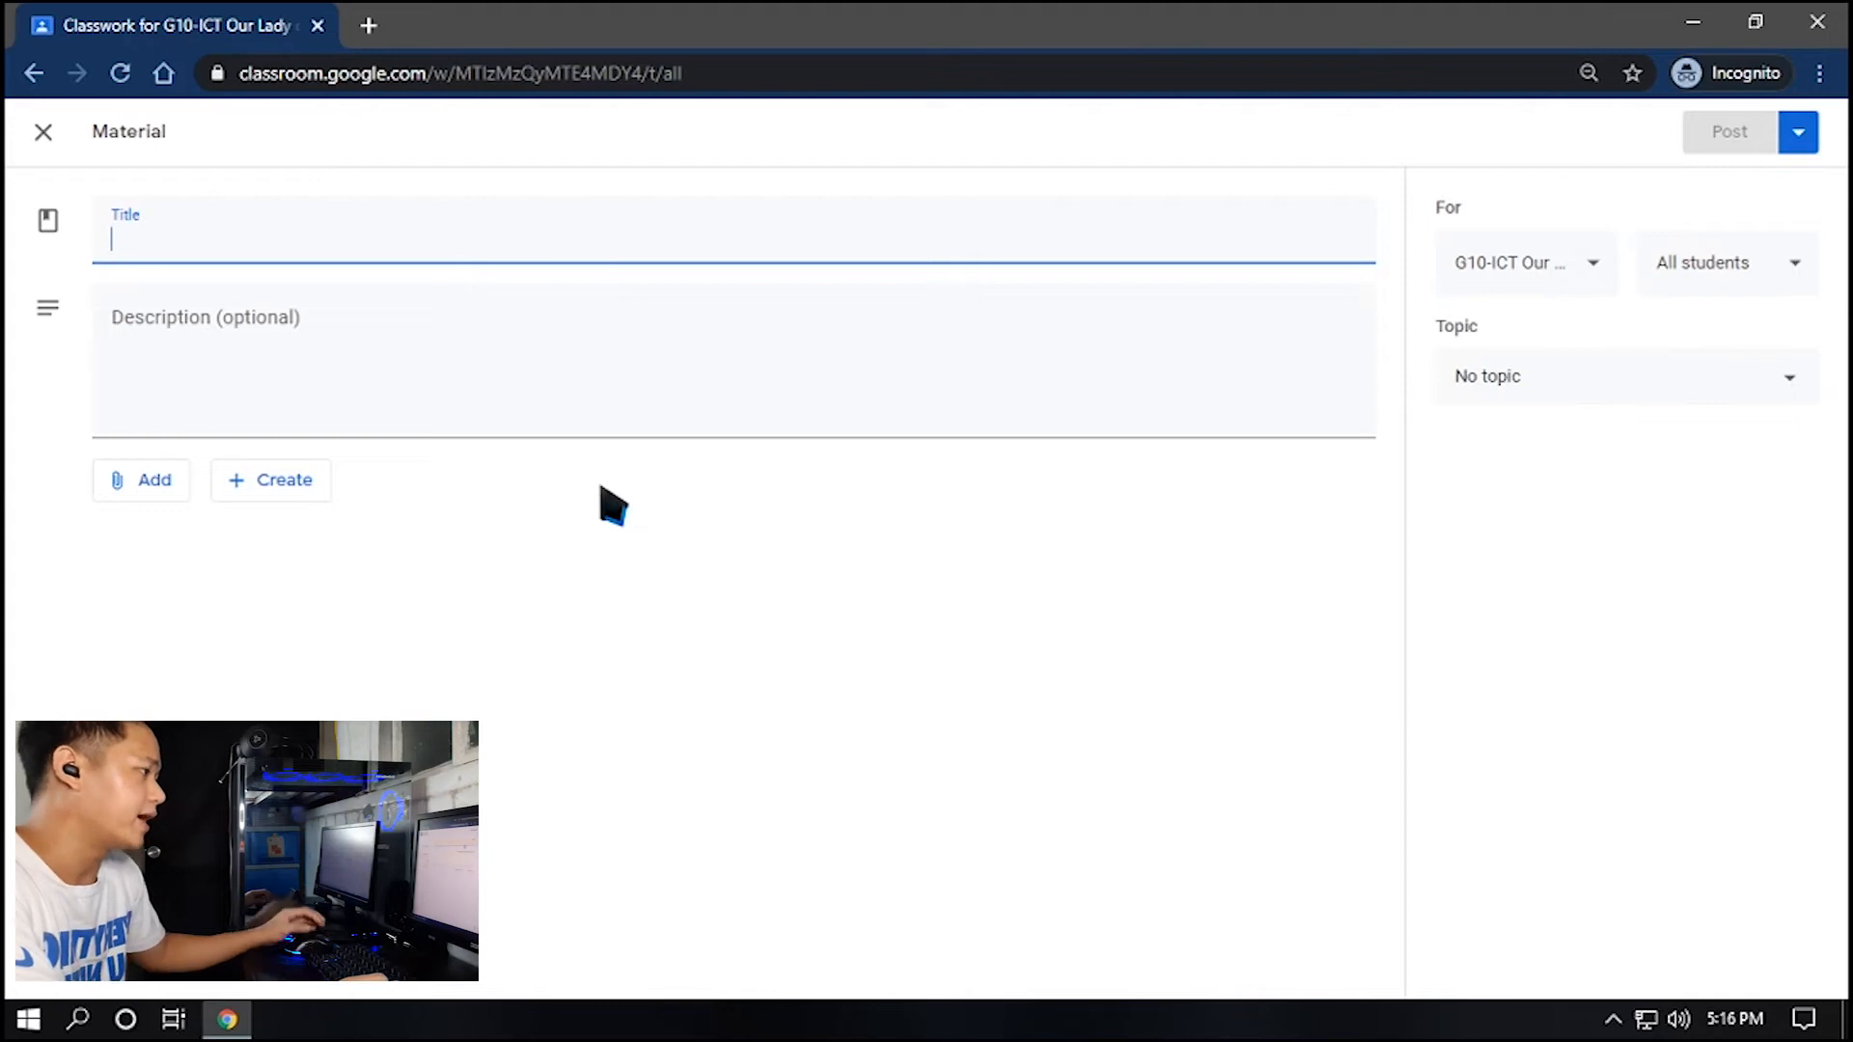
type("Course gu")
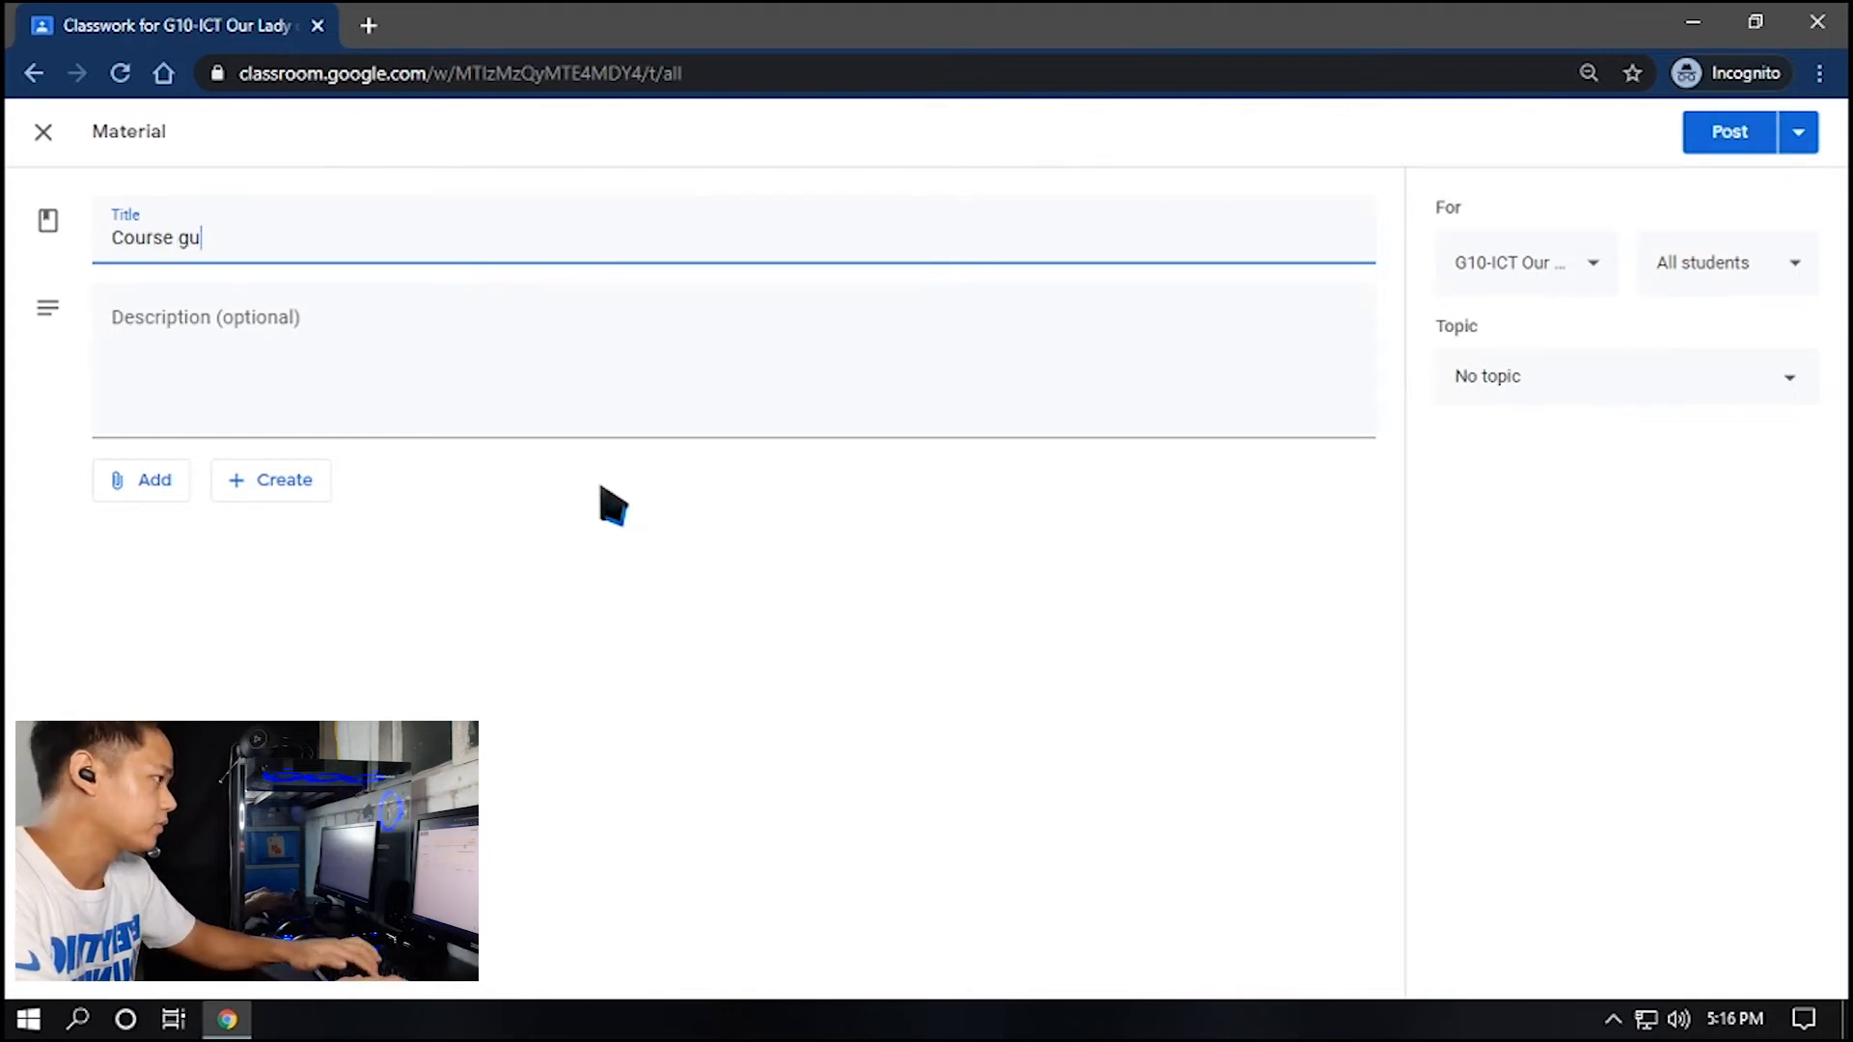
type("ide for ICT")
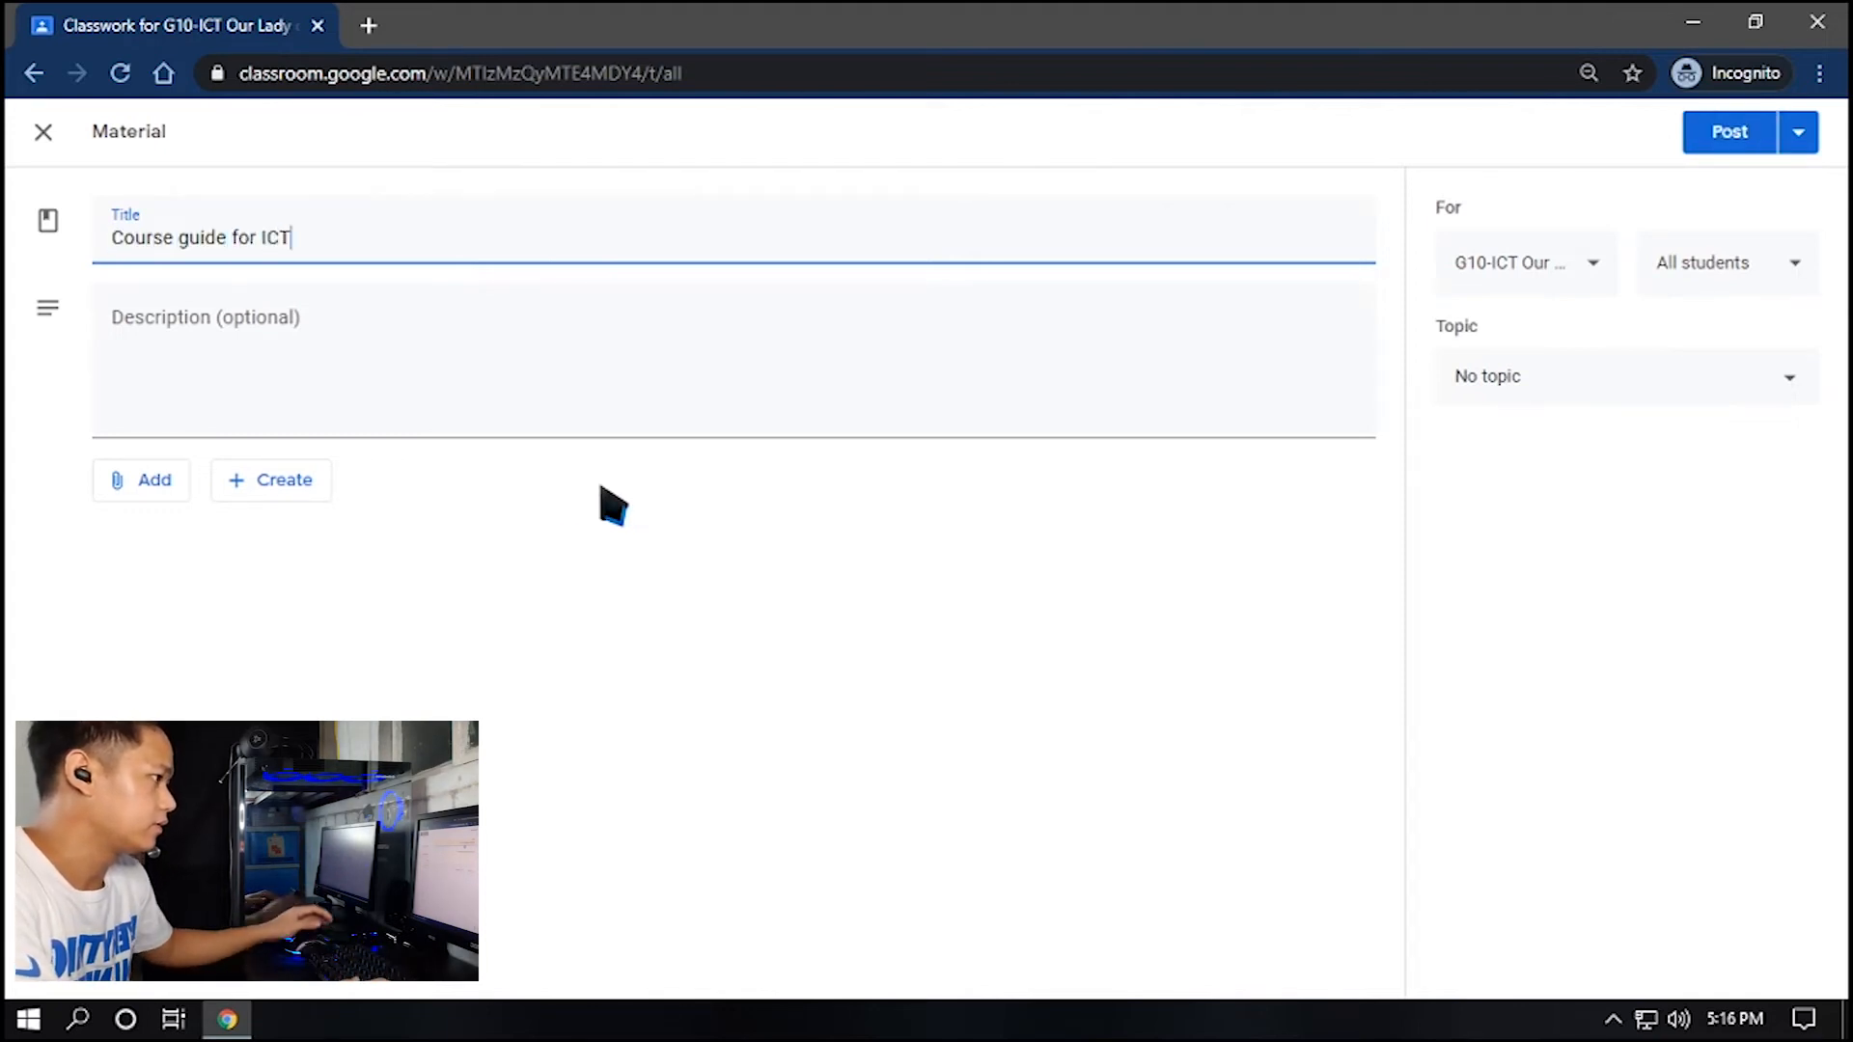
left_click(275, 311)
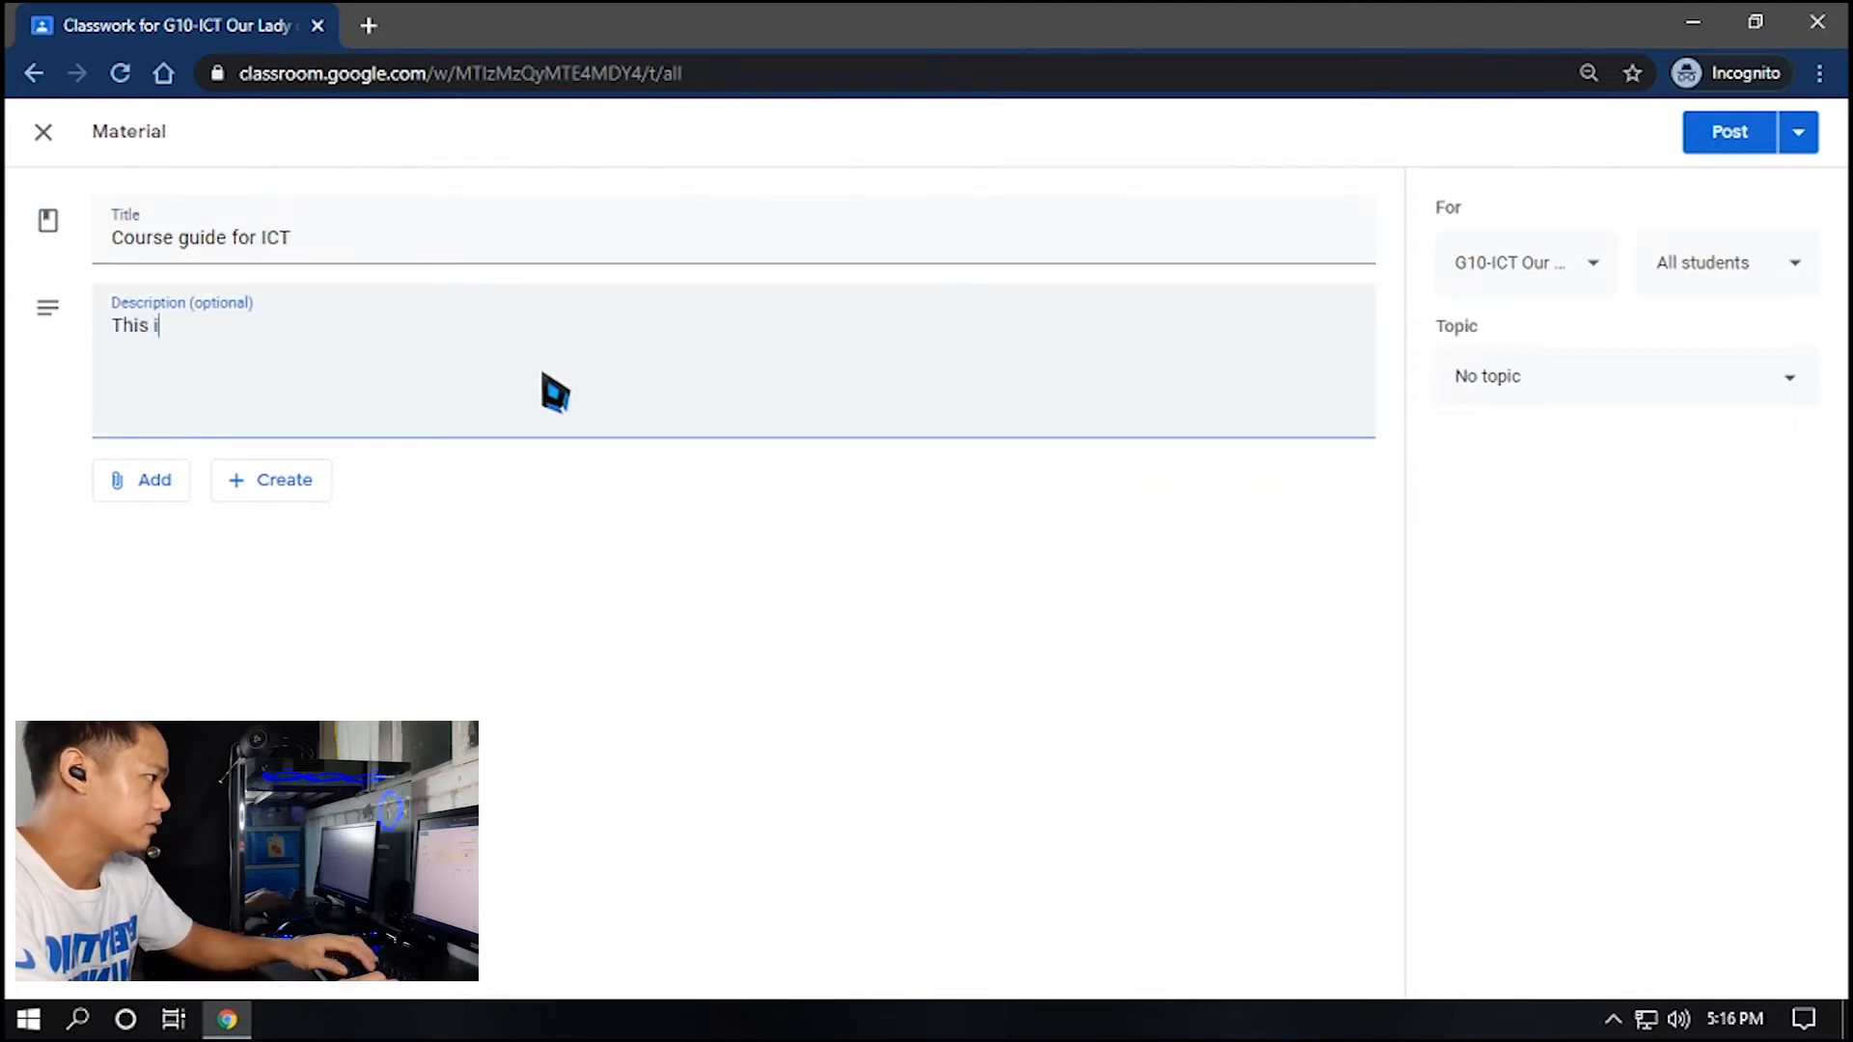
type("This is a course guide.")
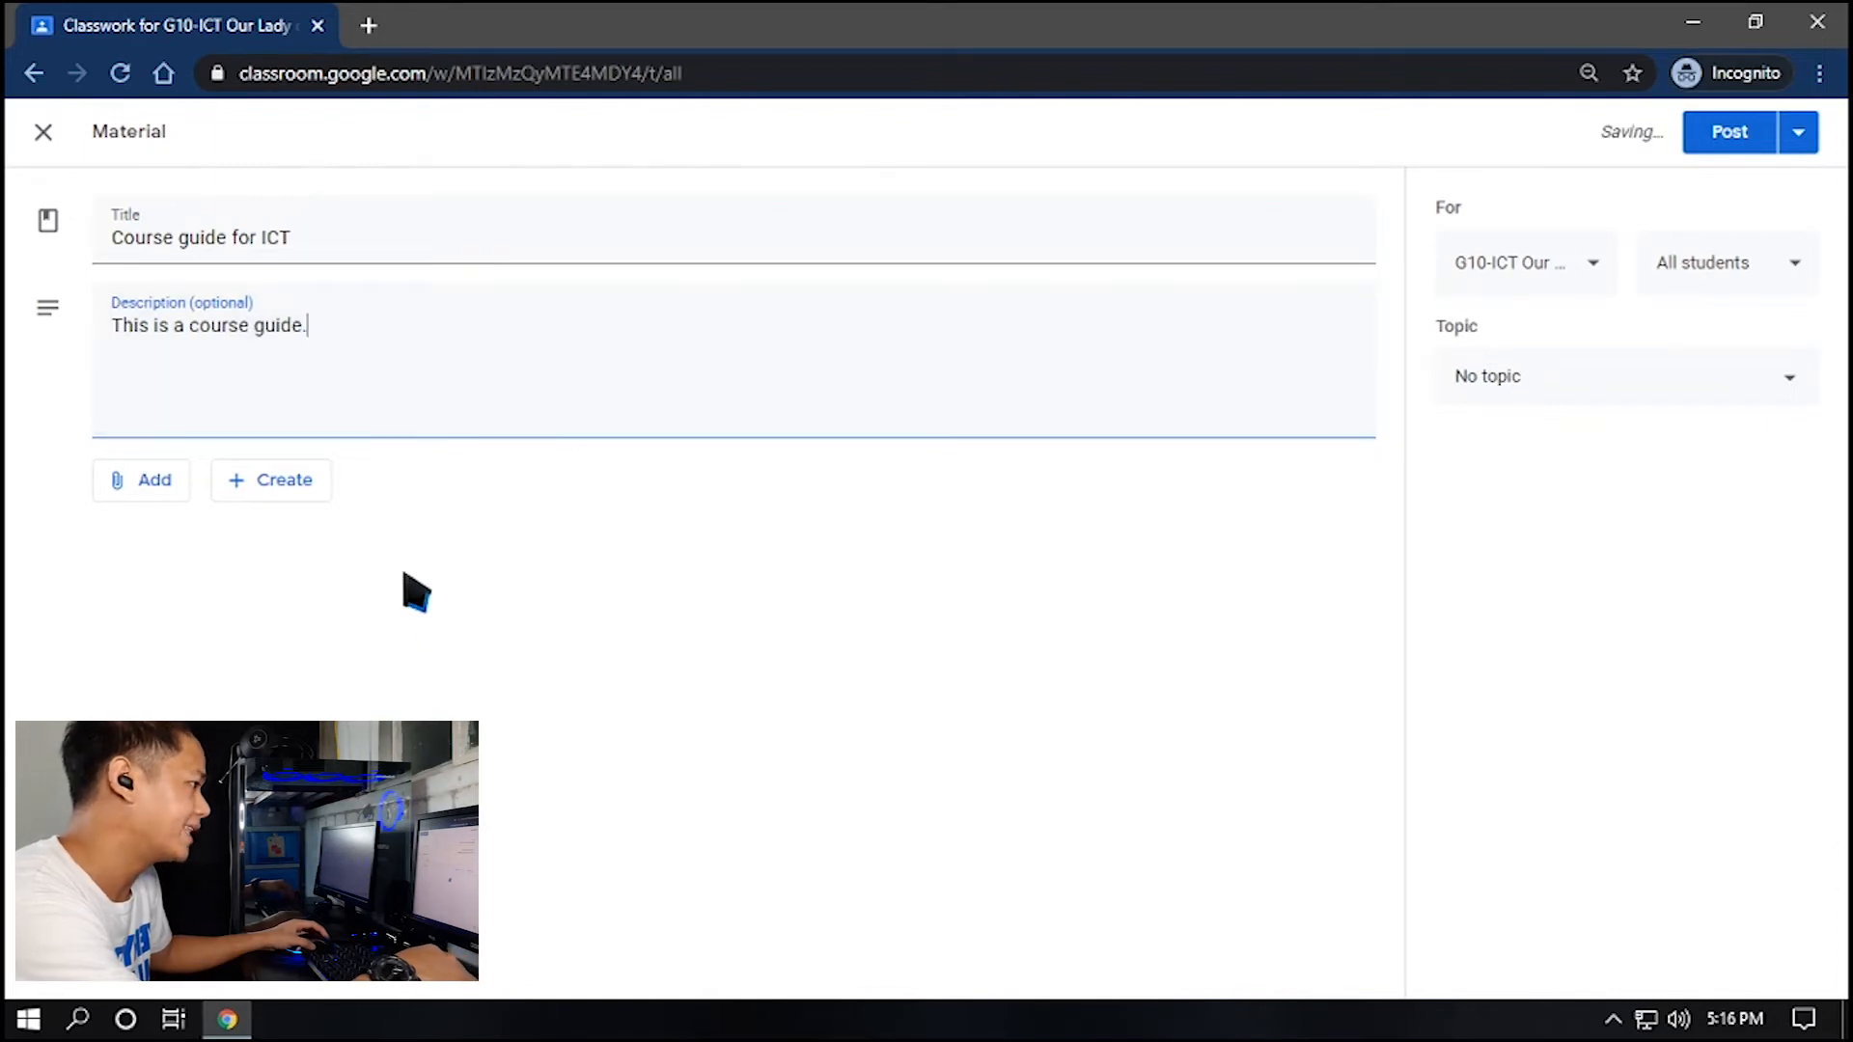
Upload the "Course Guide for ICT" file from the Materials folder as the material's attachment
left_click(154, 492)
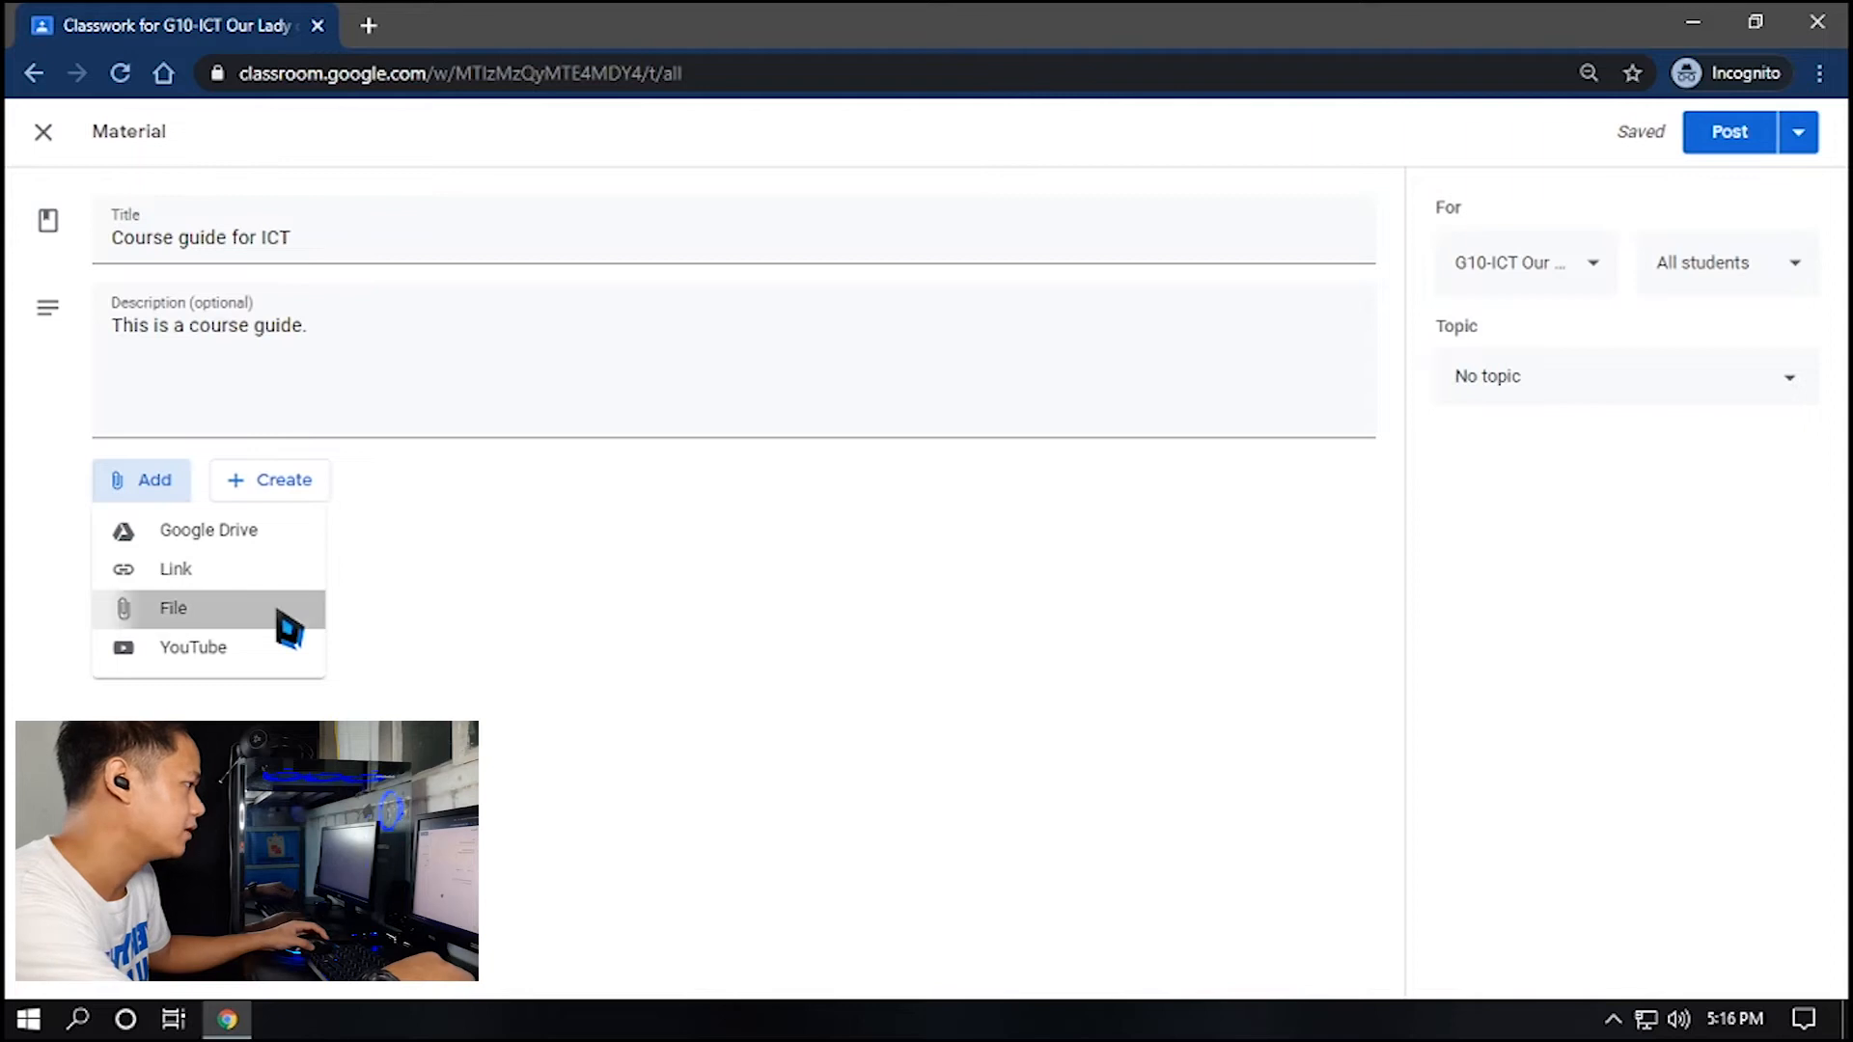
left_click(282, 622)
left_click(521, 290)
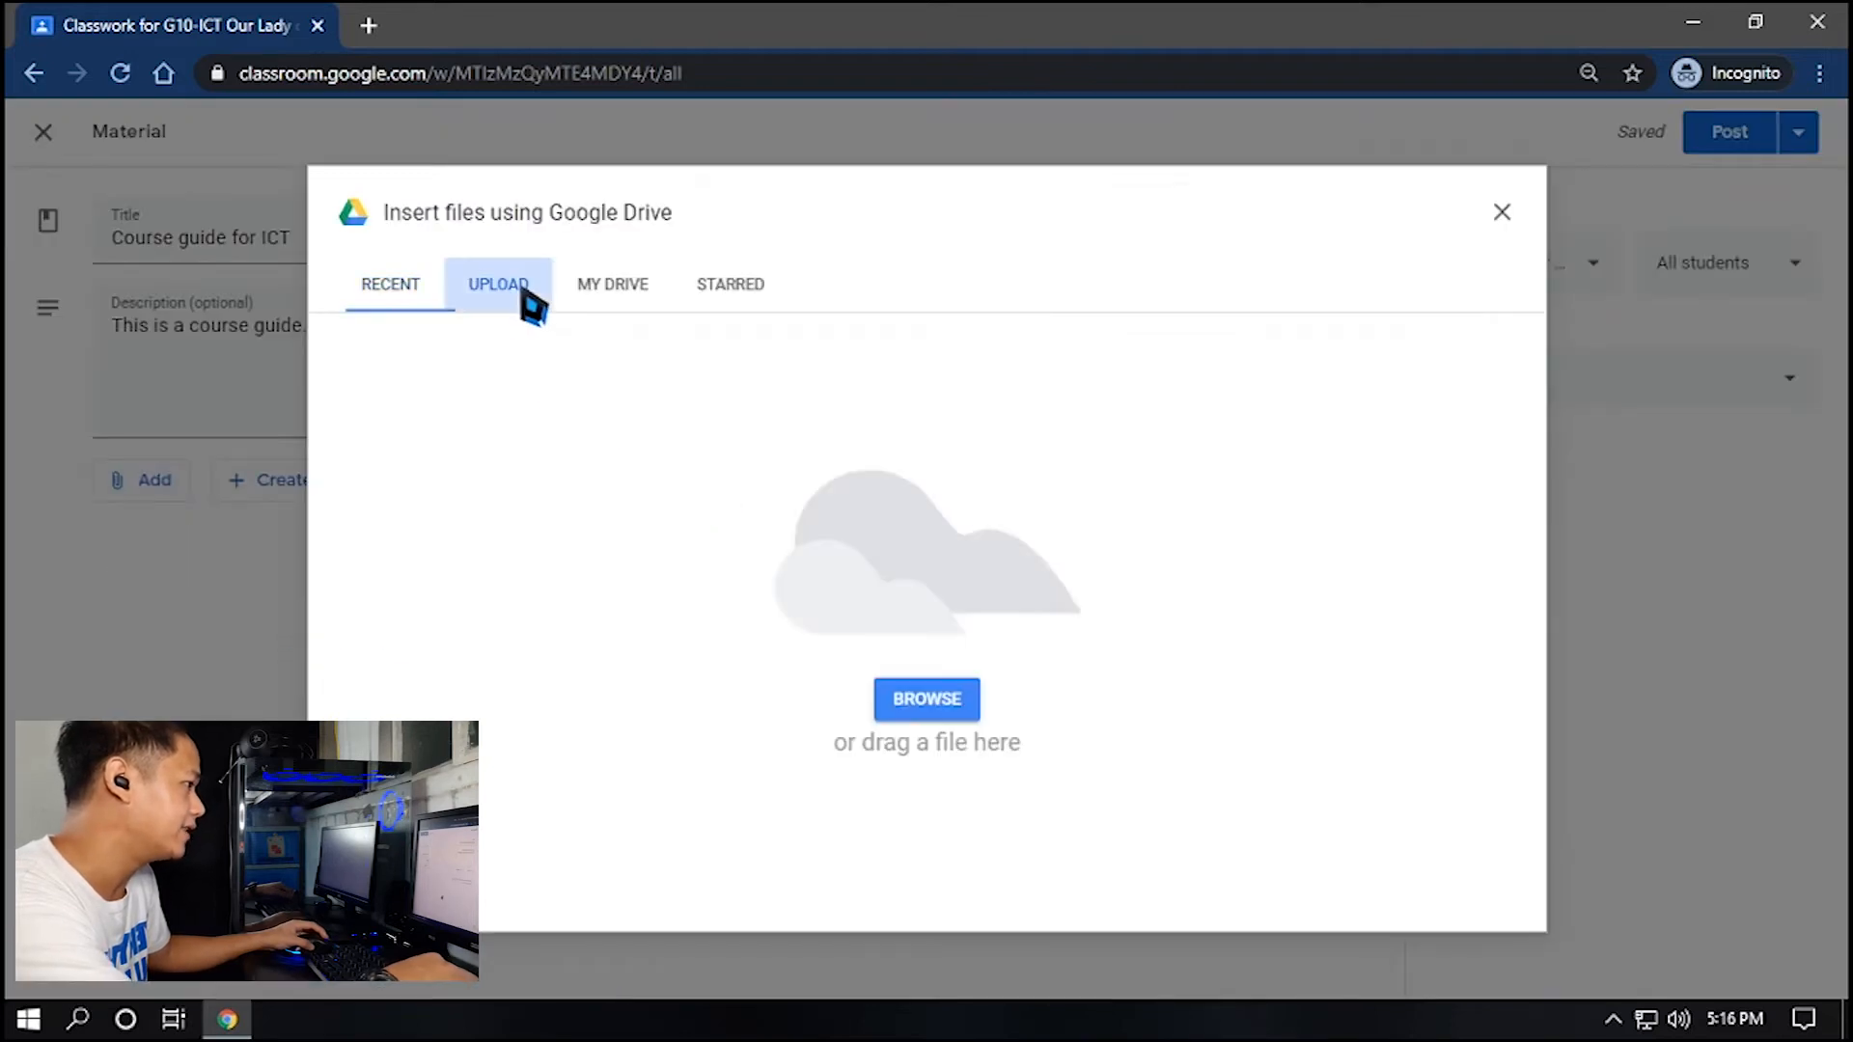
left_click(932, 693)
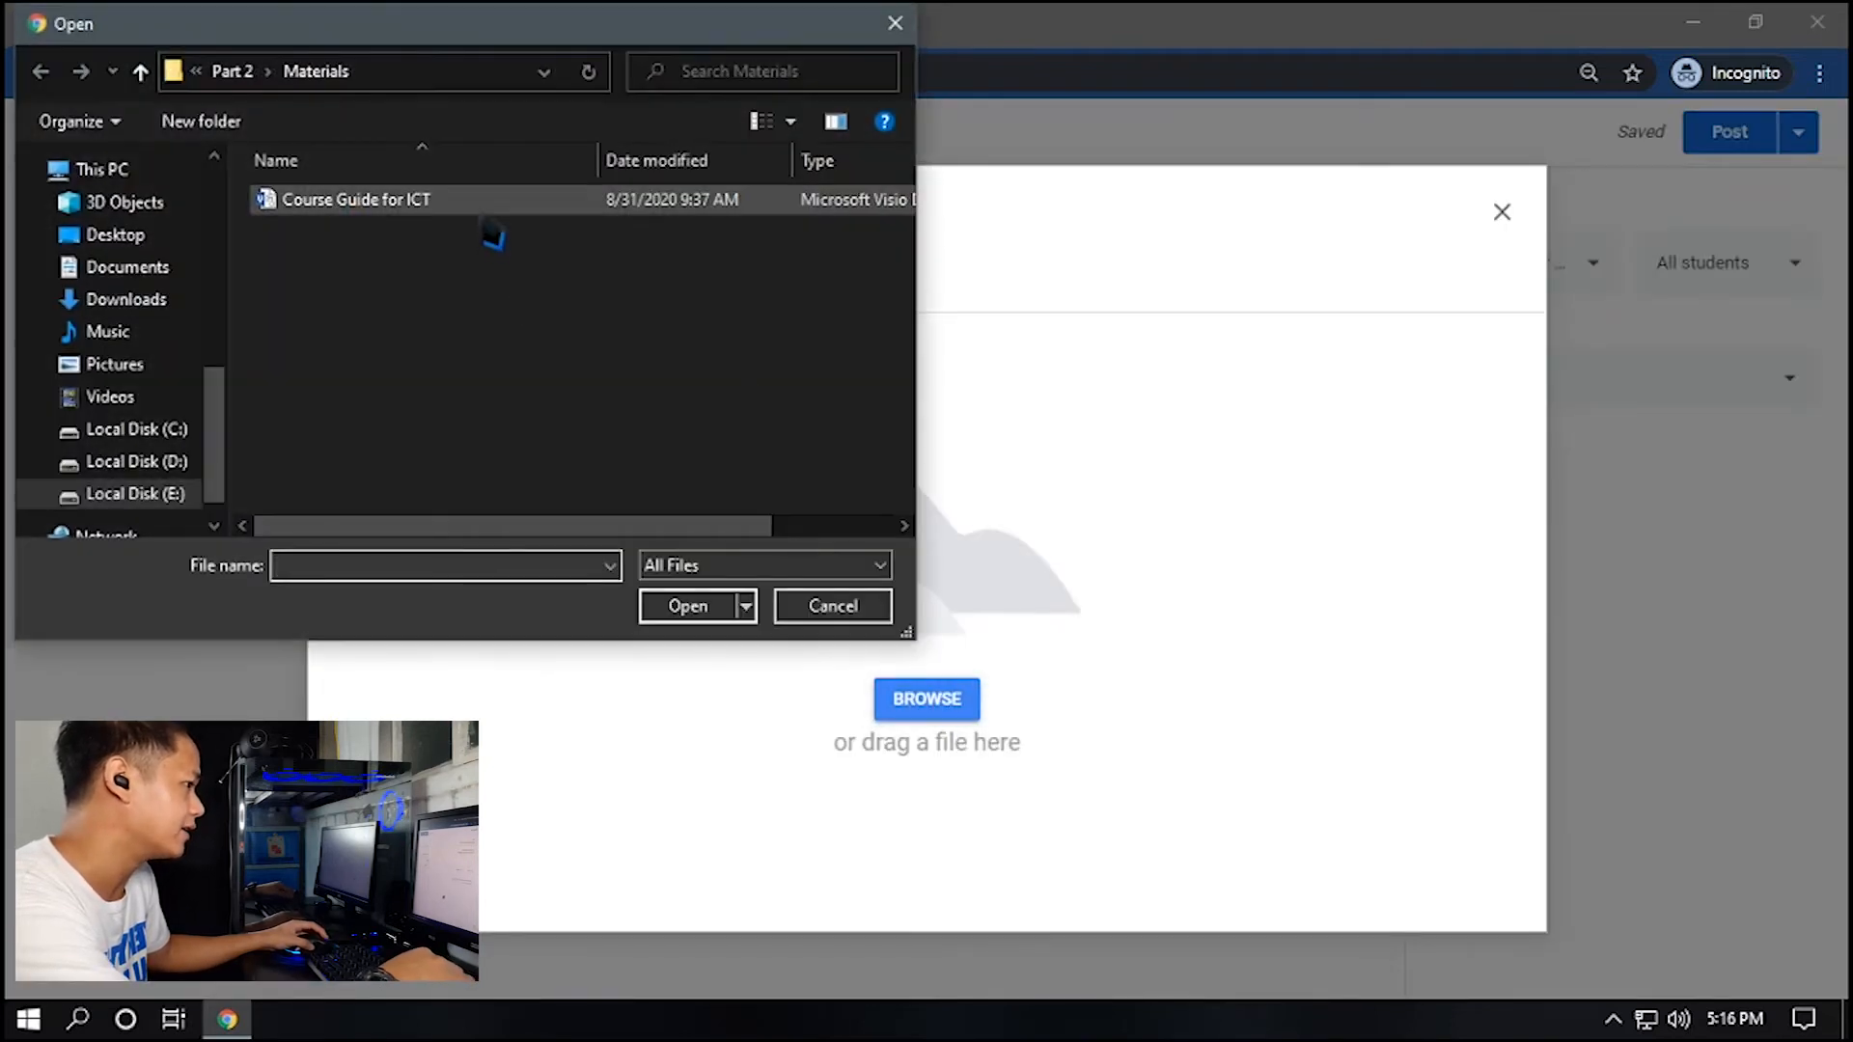
double_click(488, 205)
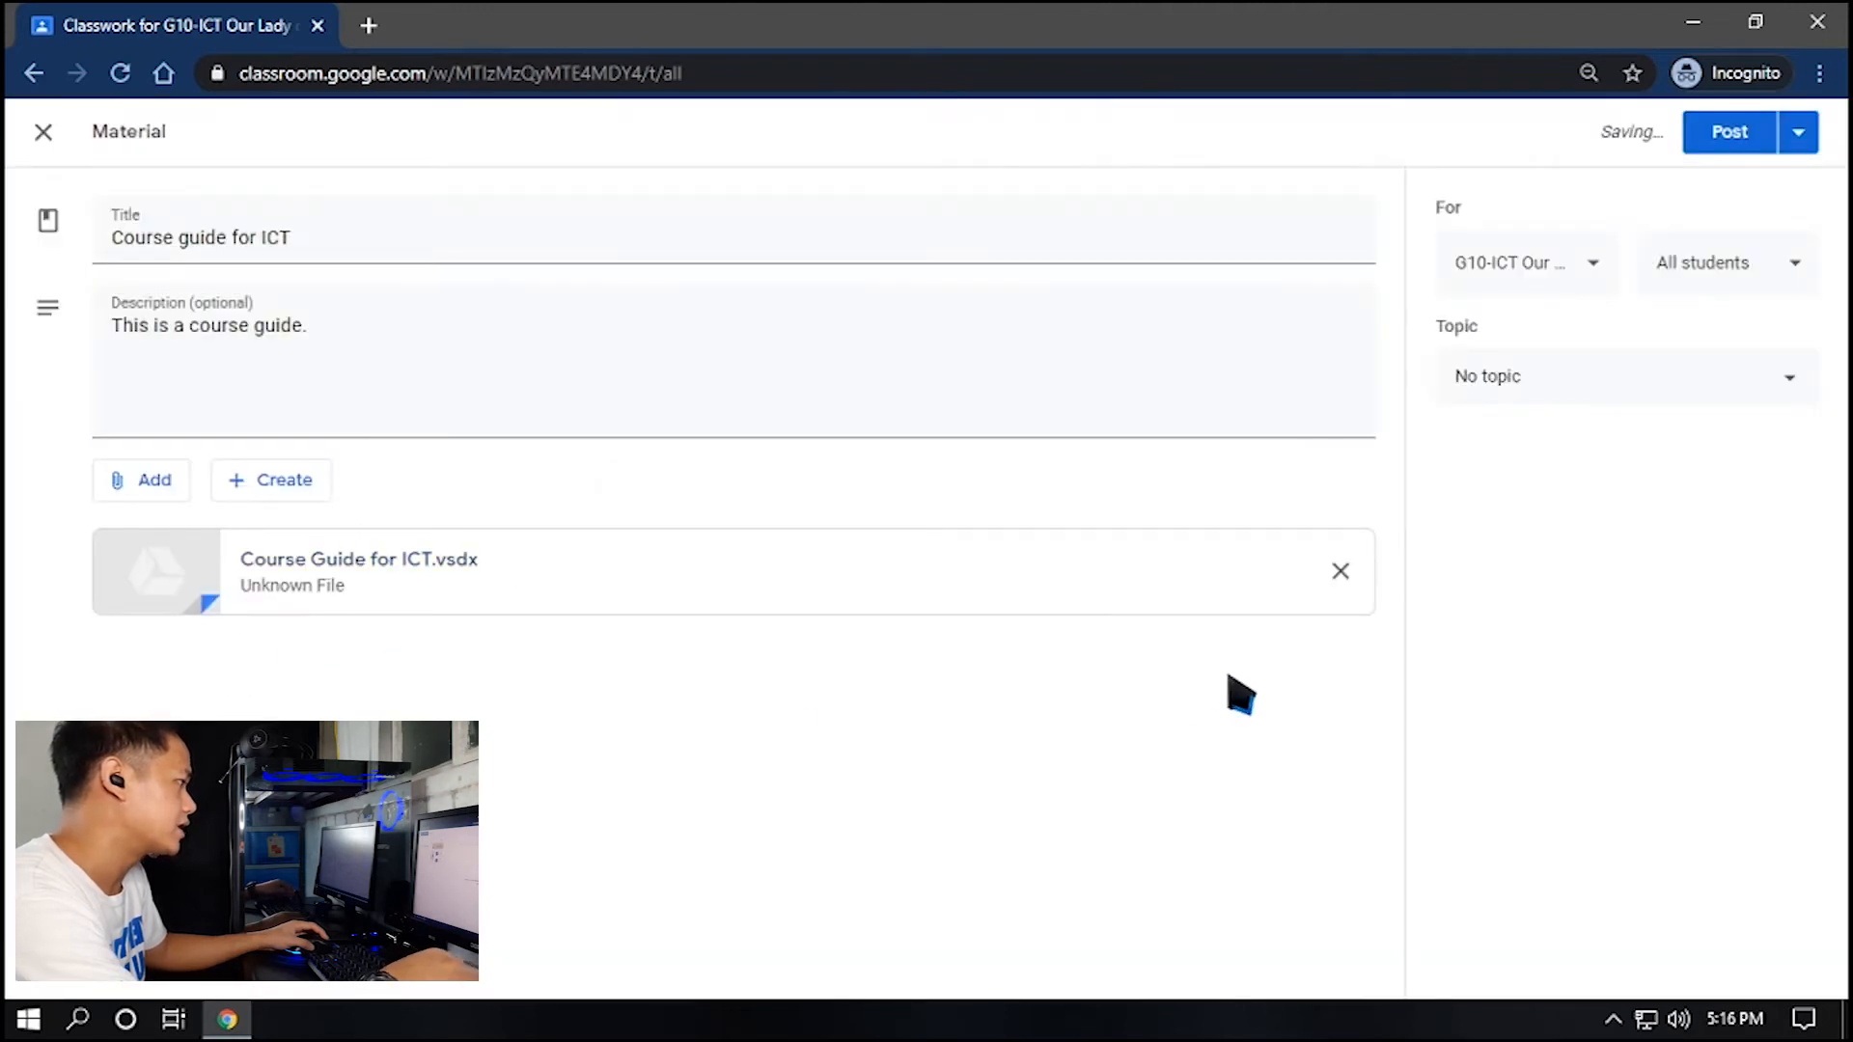
Add G9-ICT to the classes receiving the material and remove it again, keeping only G10-ICT
left_click(1593, 265)
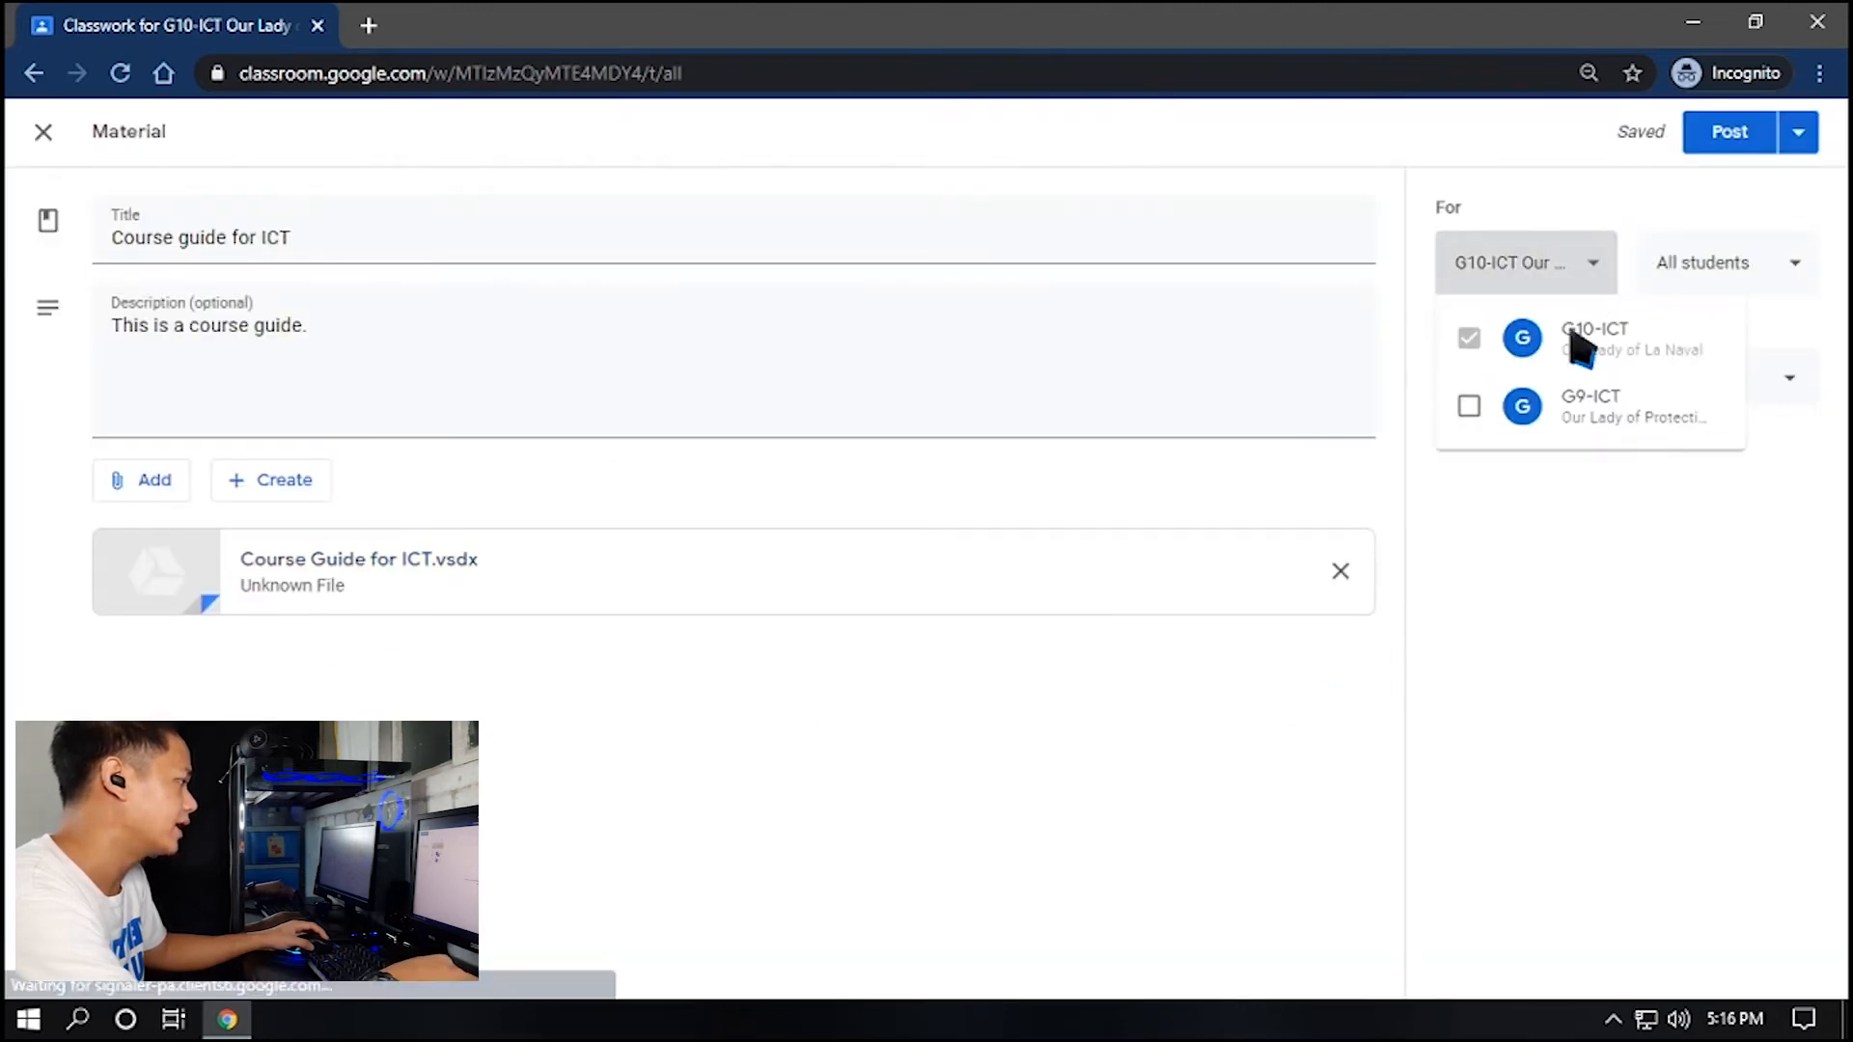
left_click(1717, 290)
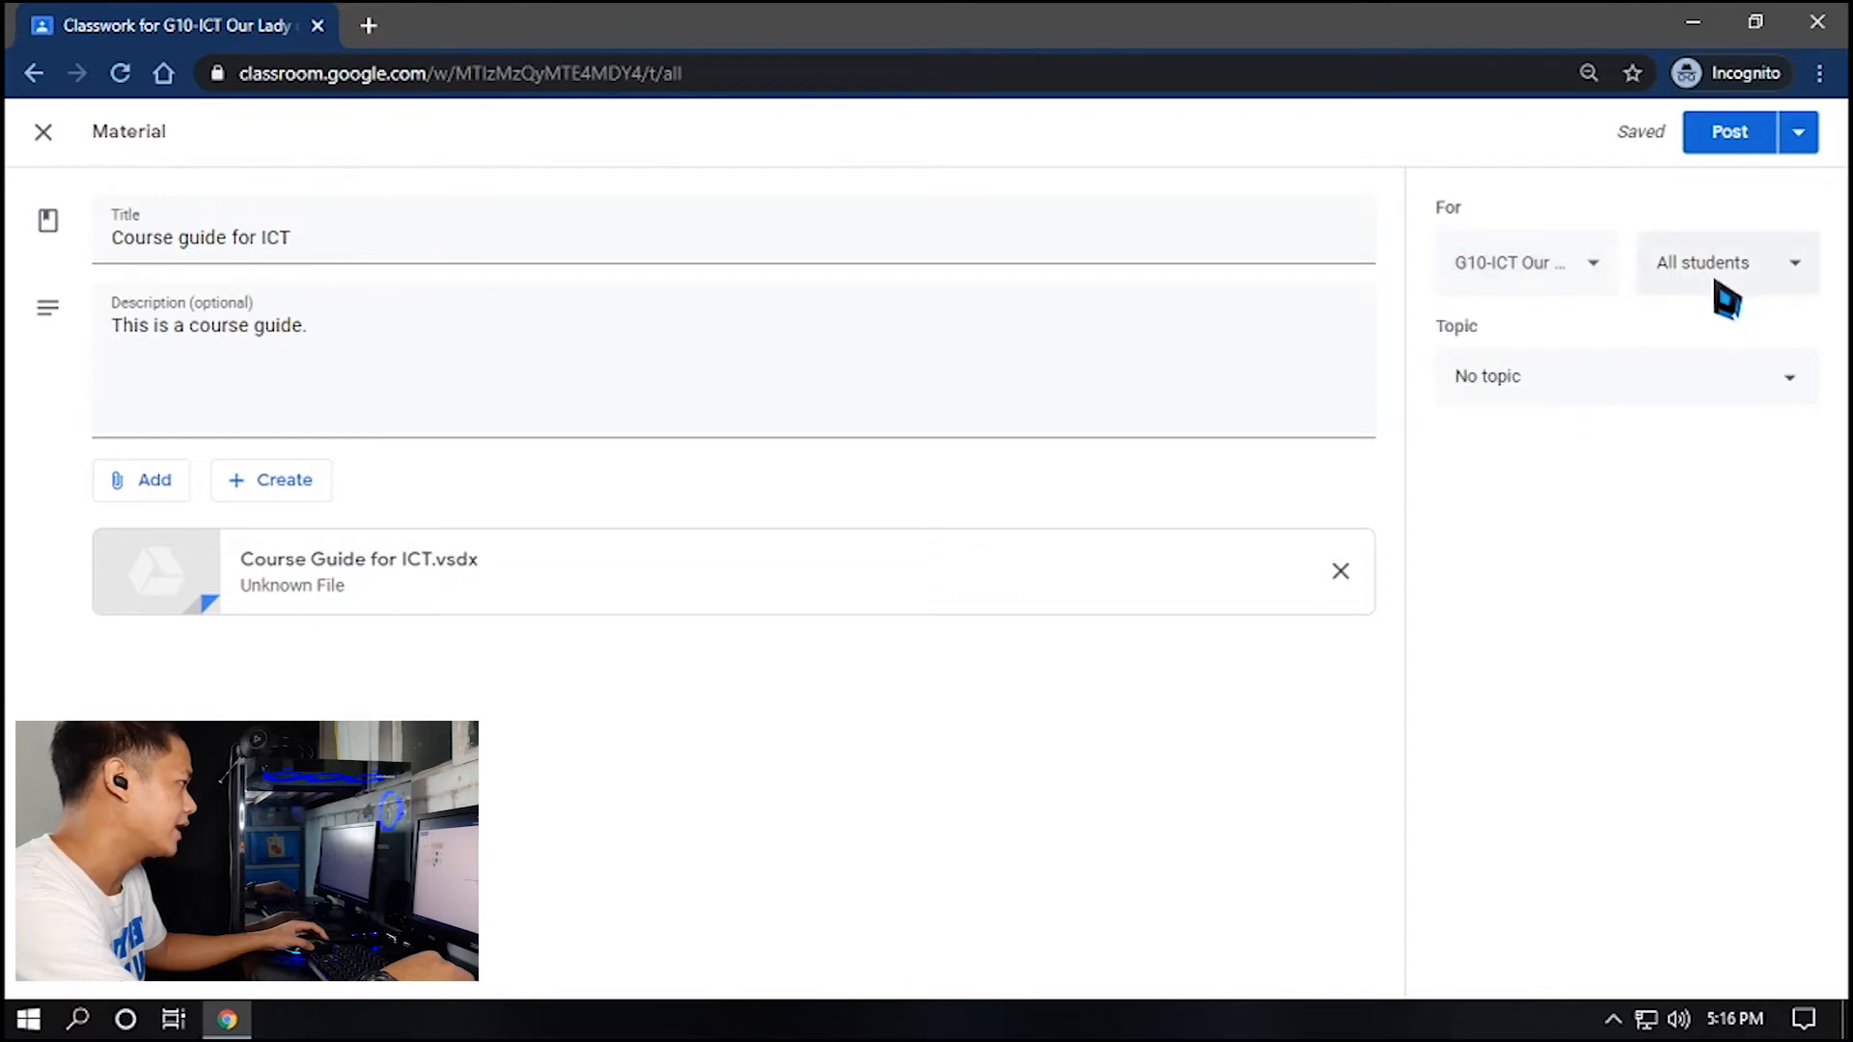
left_click(1593, 286)
left_click(1469, 407)
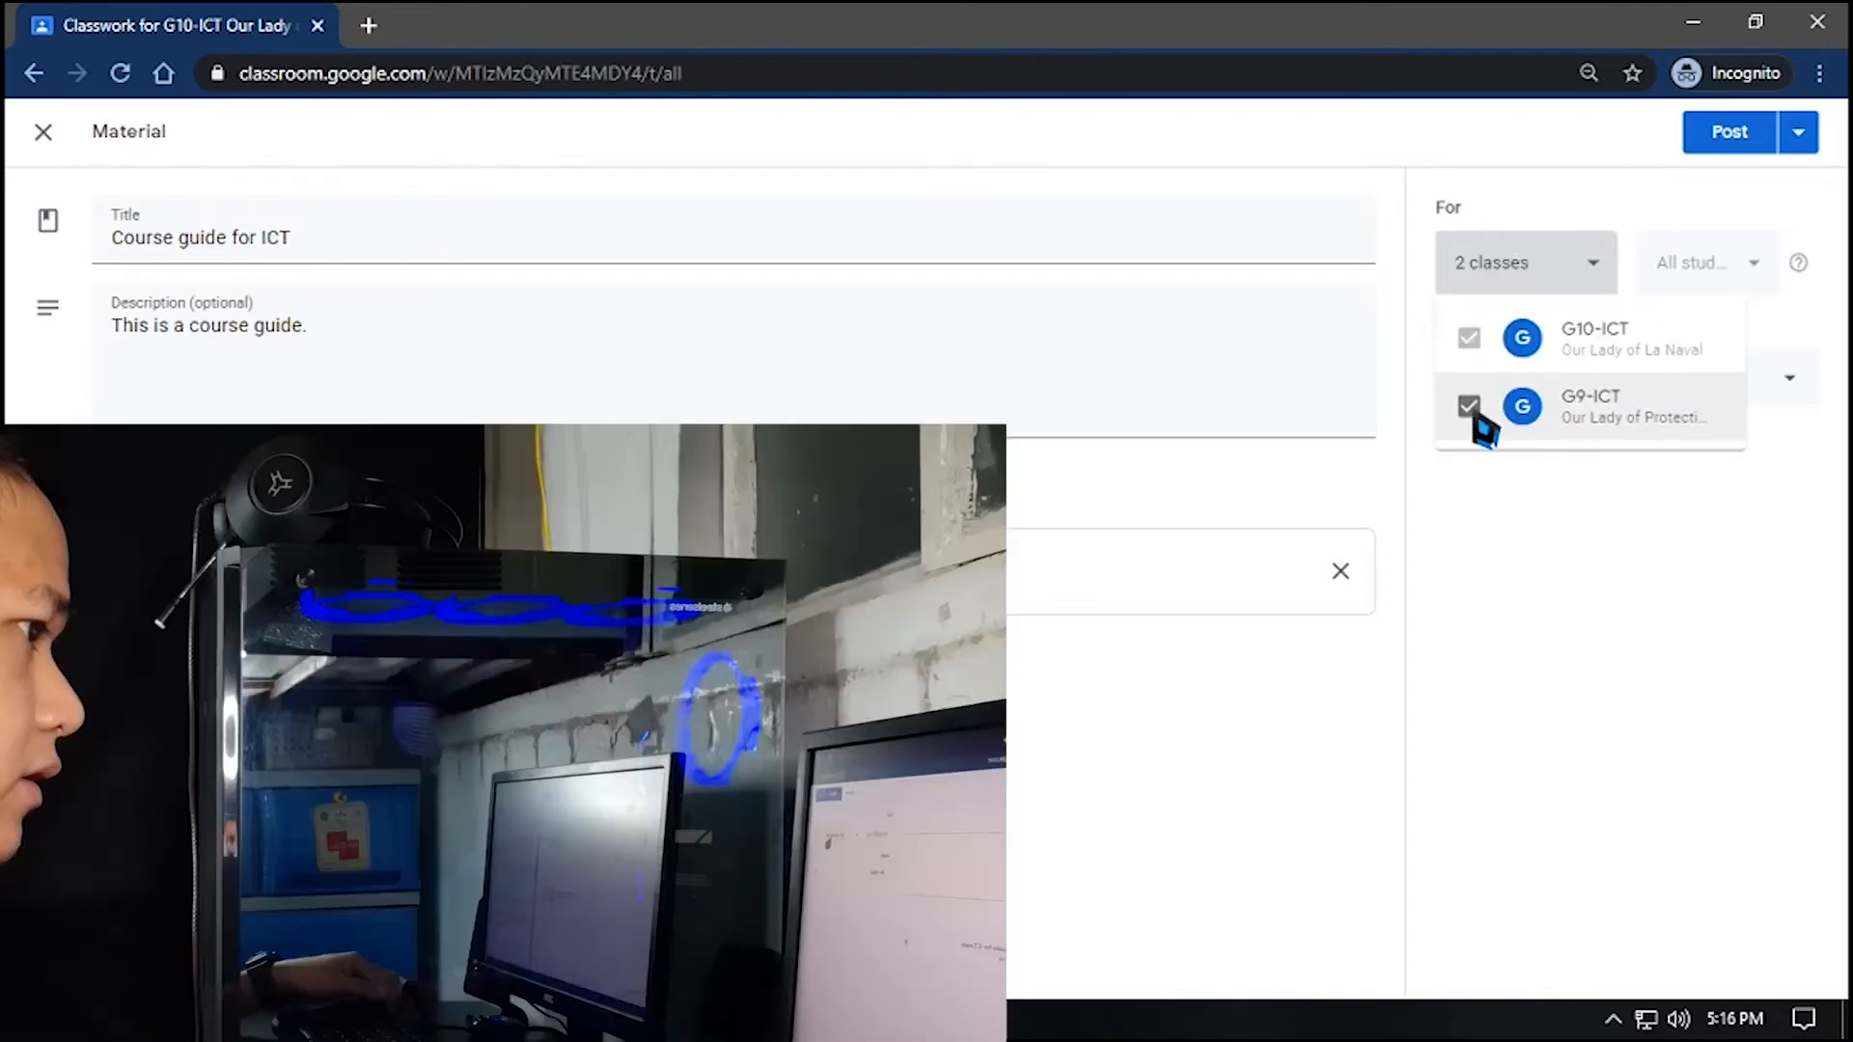
left_click(1471, 405)
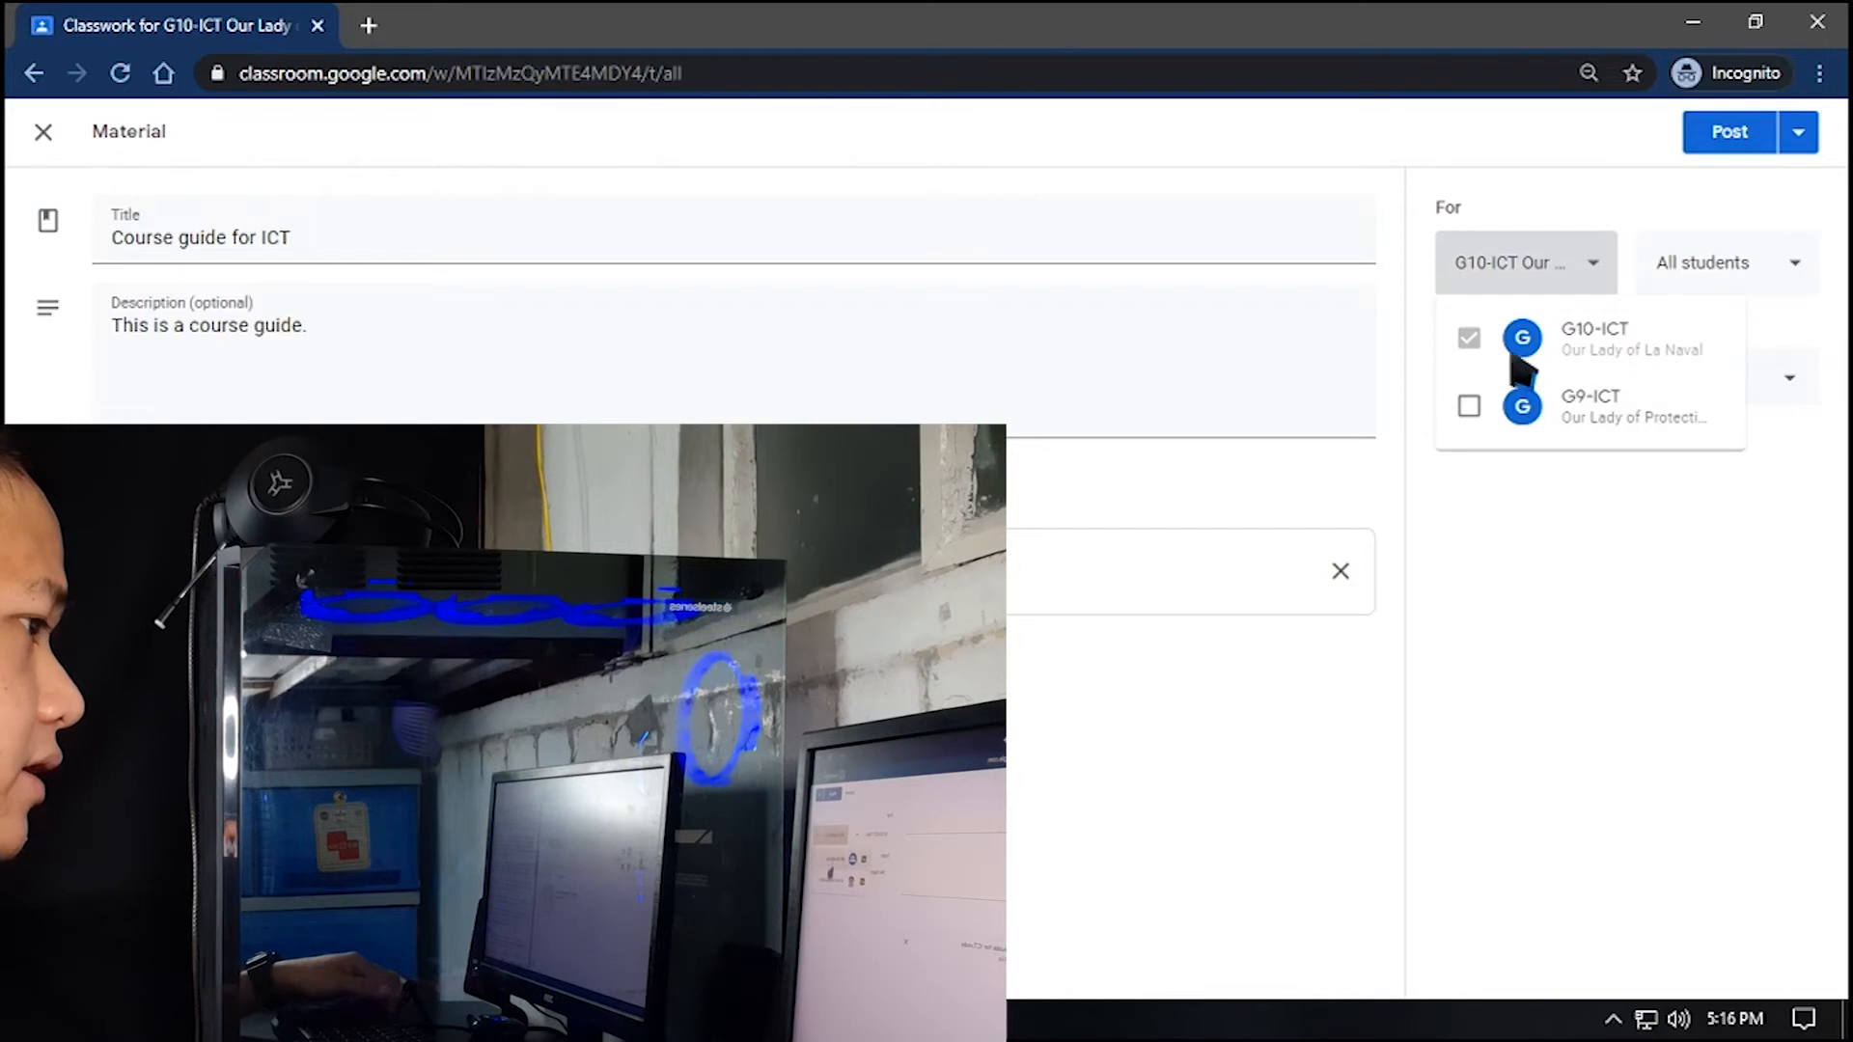
Try out the material's student recipient choices and restore the selection to all students
left_click(1762, 270)
left_click(1802, 279)
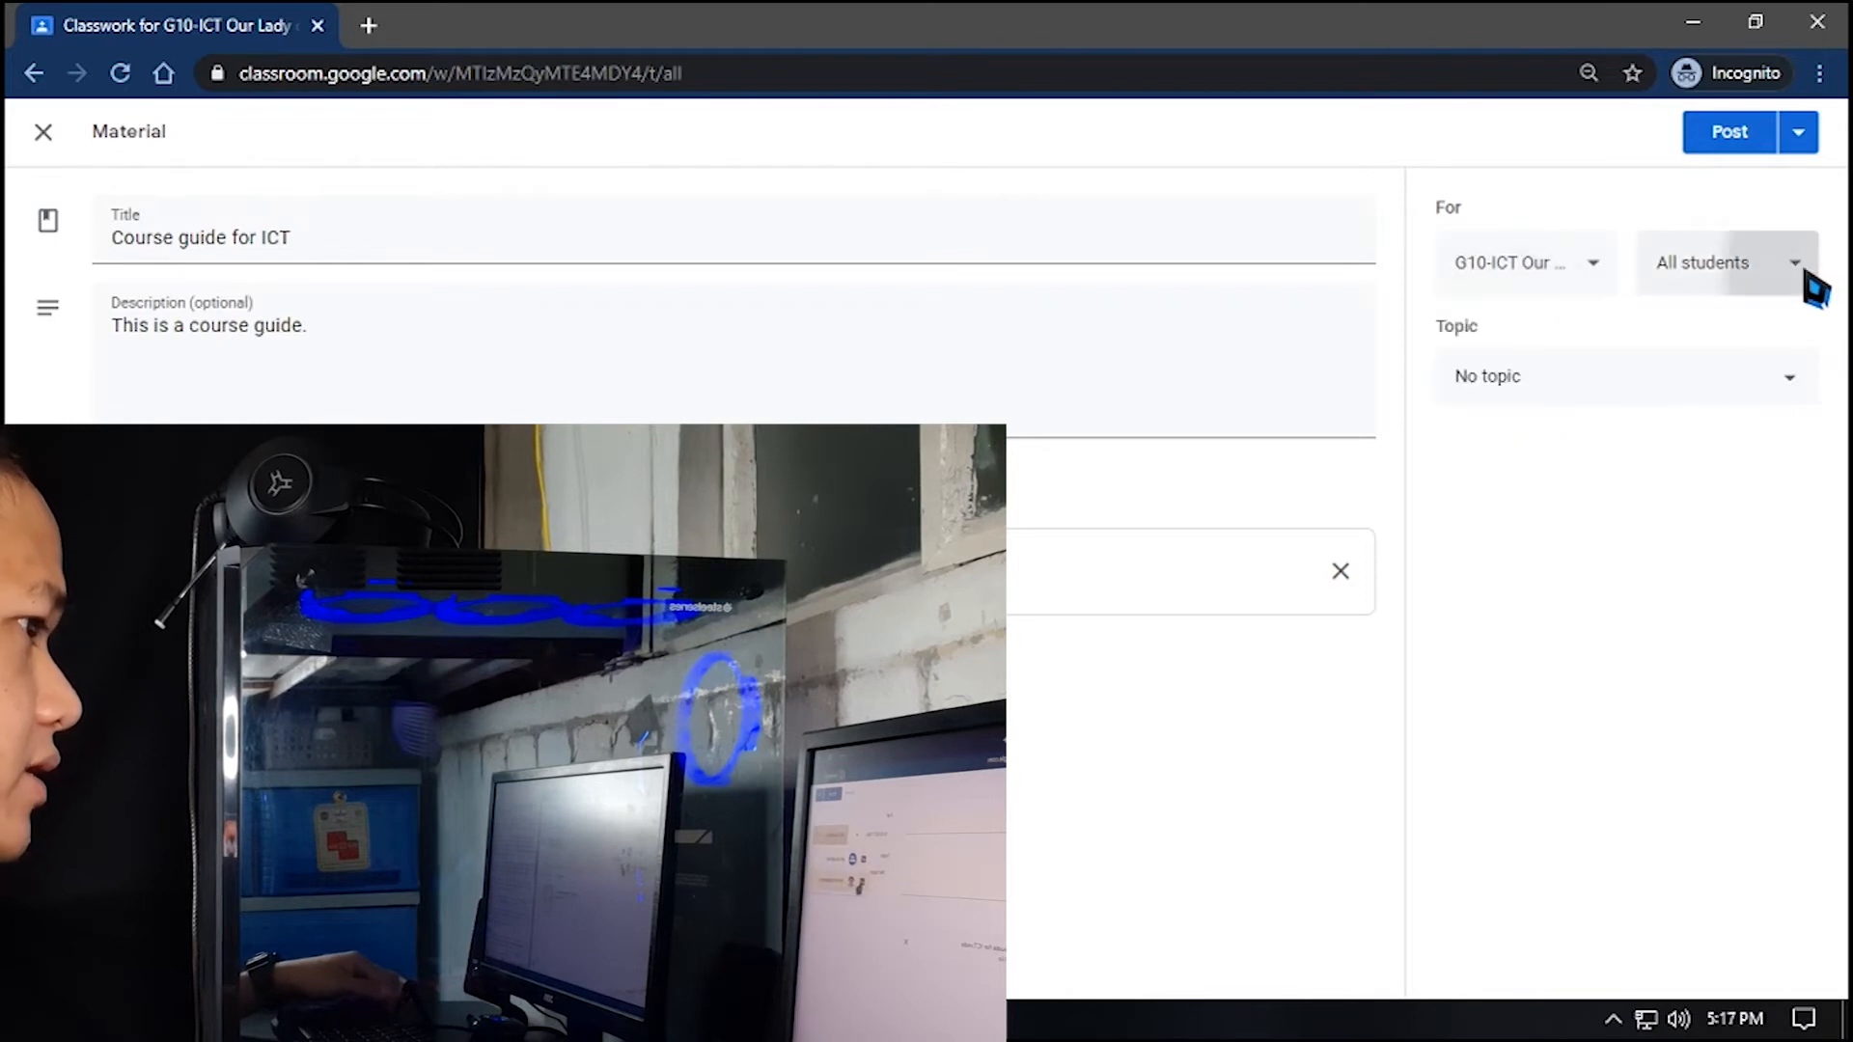
left_click(1554, 340)
left_click(1554, 340)
left_click(1554, 340)
left_click(1554, 406)
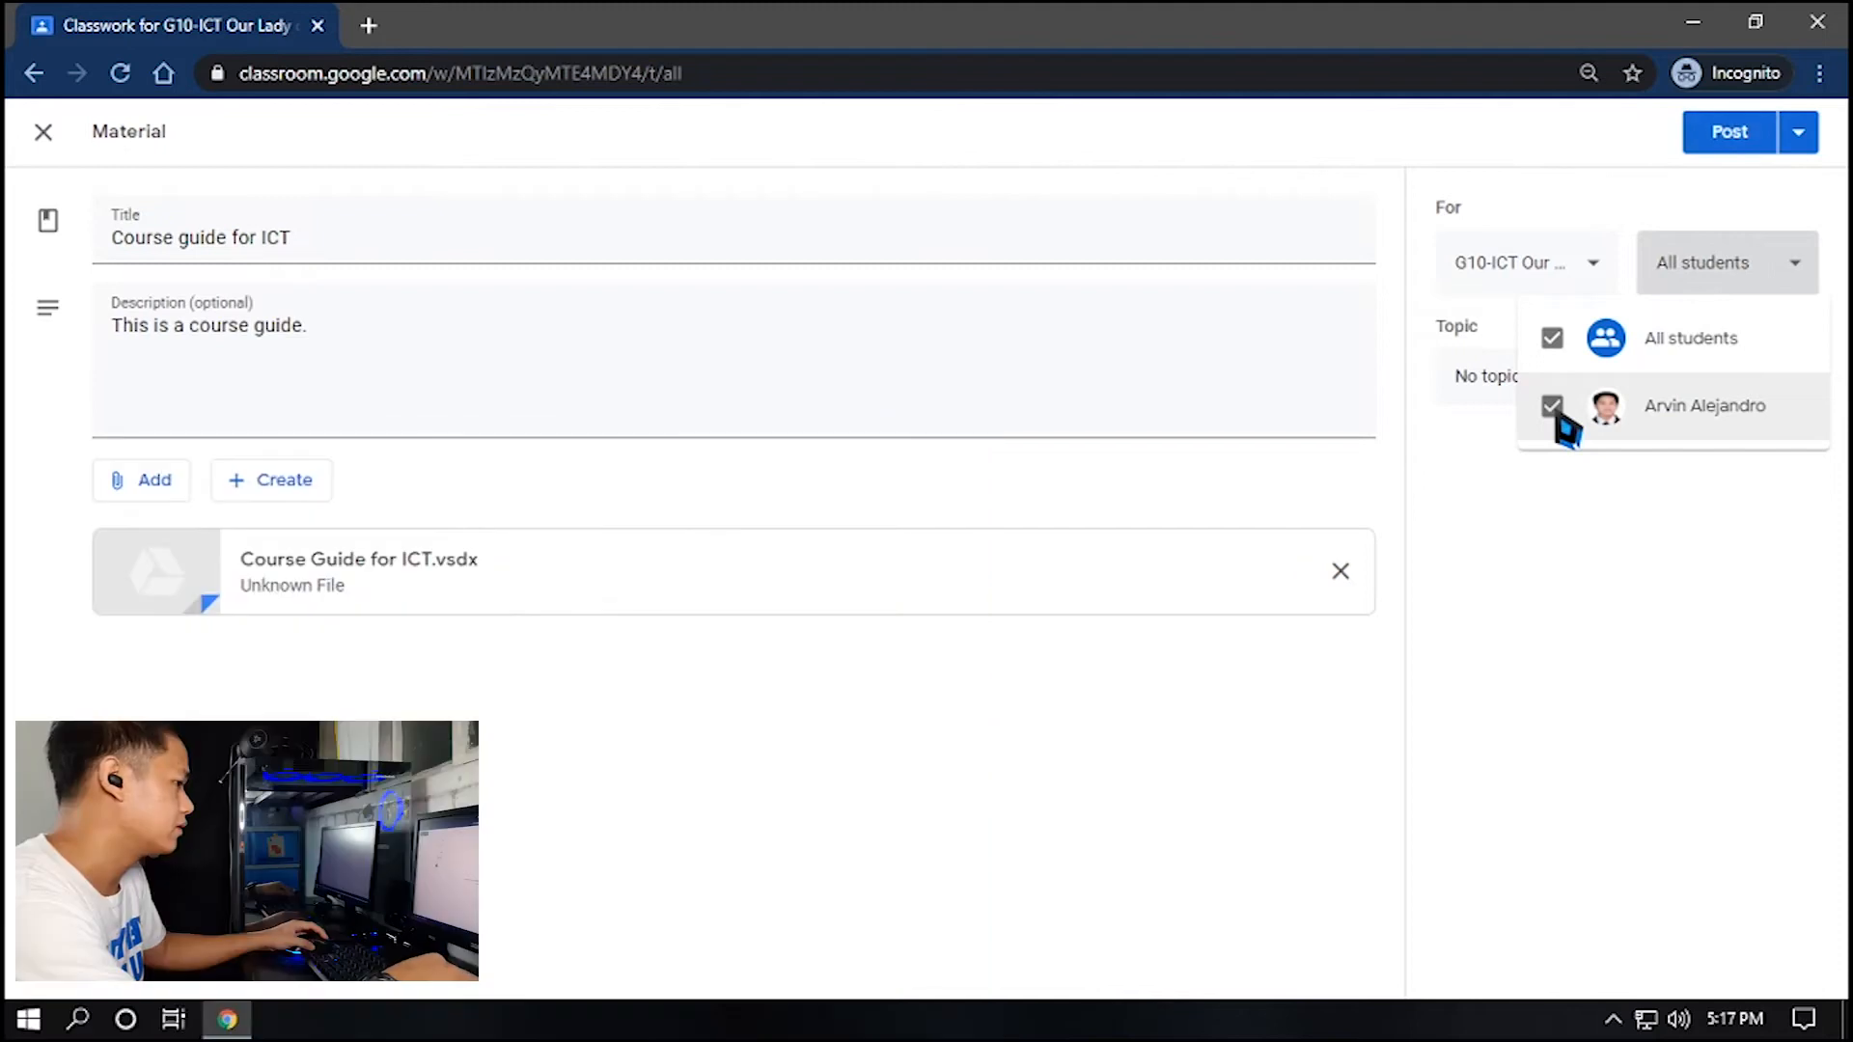
key("Escape")
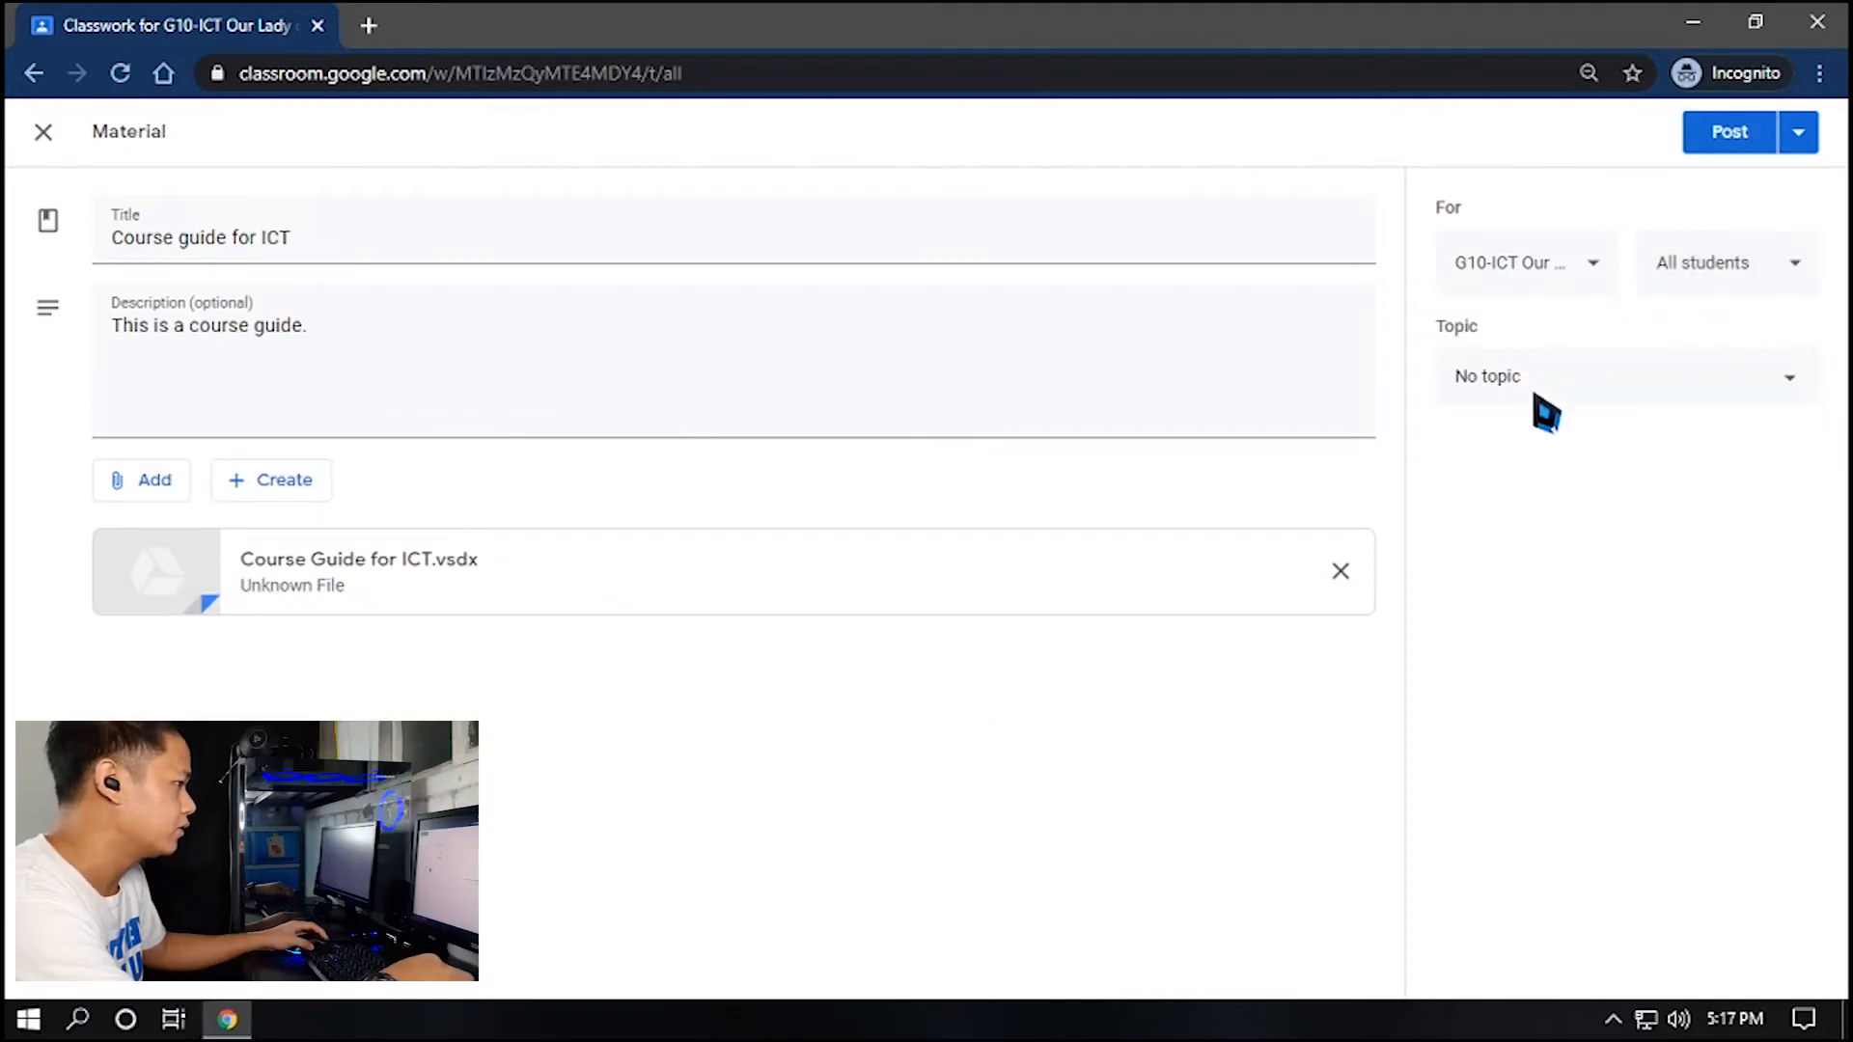
Review the topic choices, keep the material under No topic and post it
left_click(1799, 391)
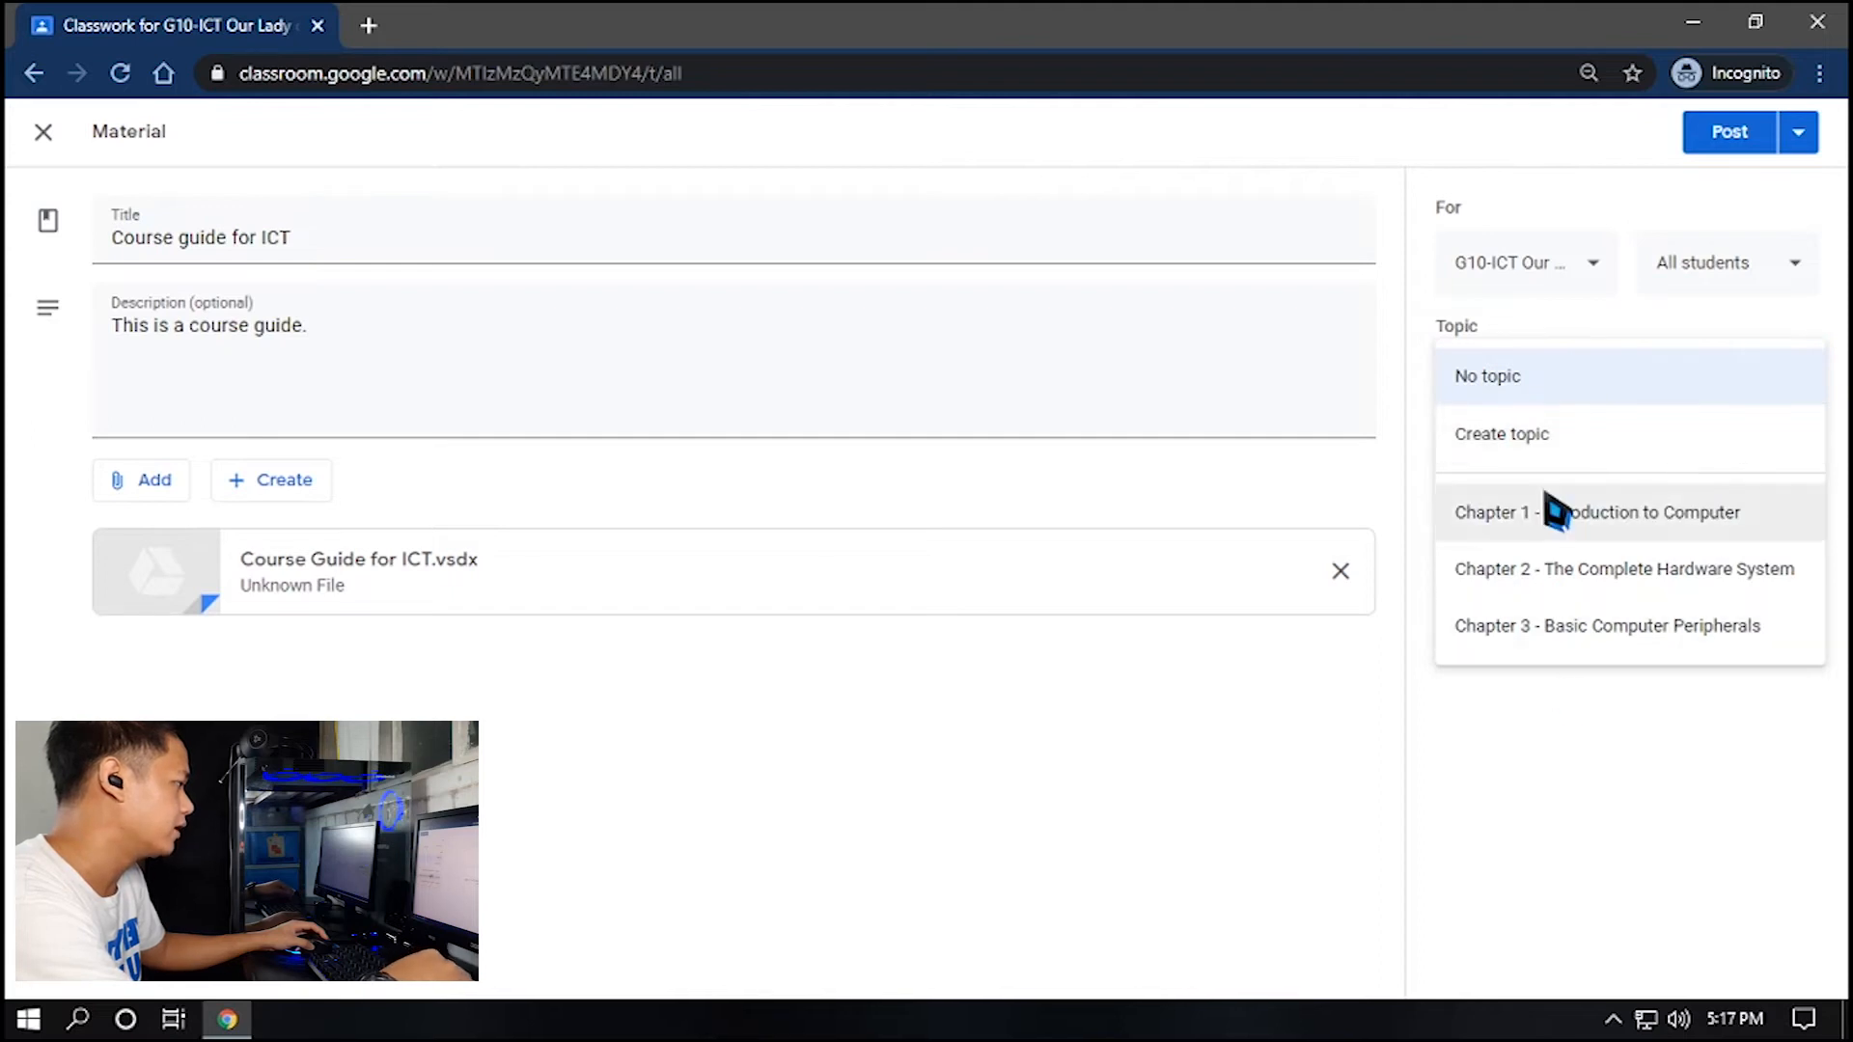
left_click(1560, 395)
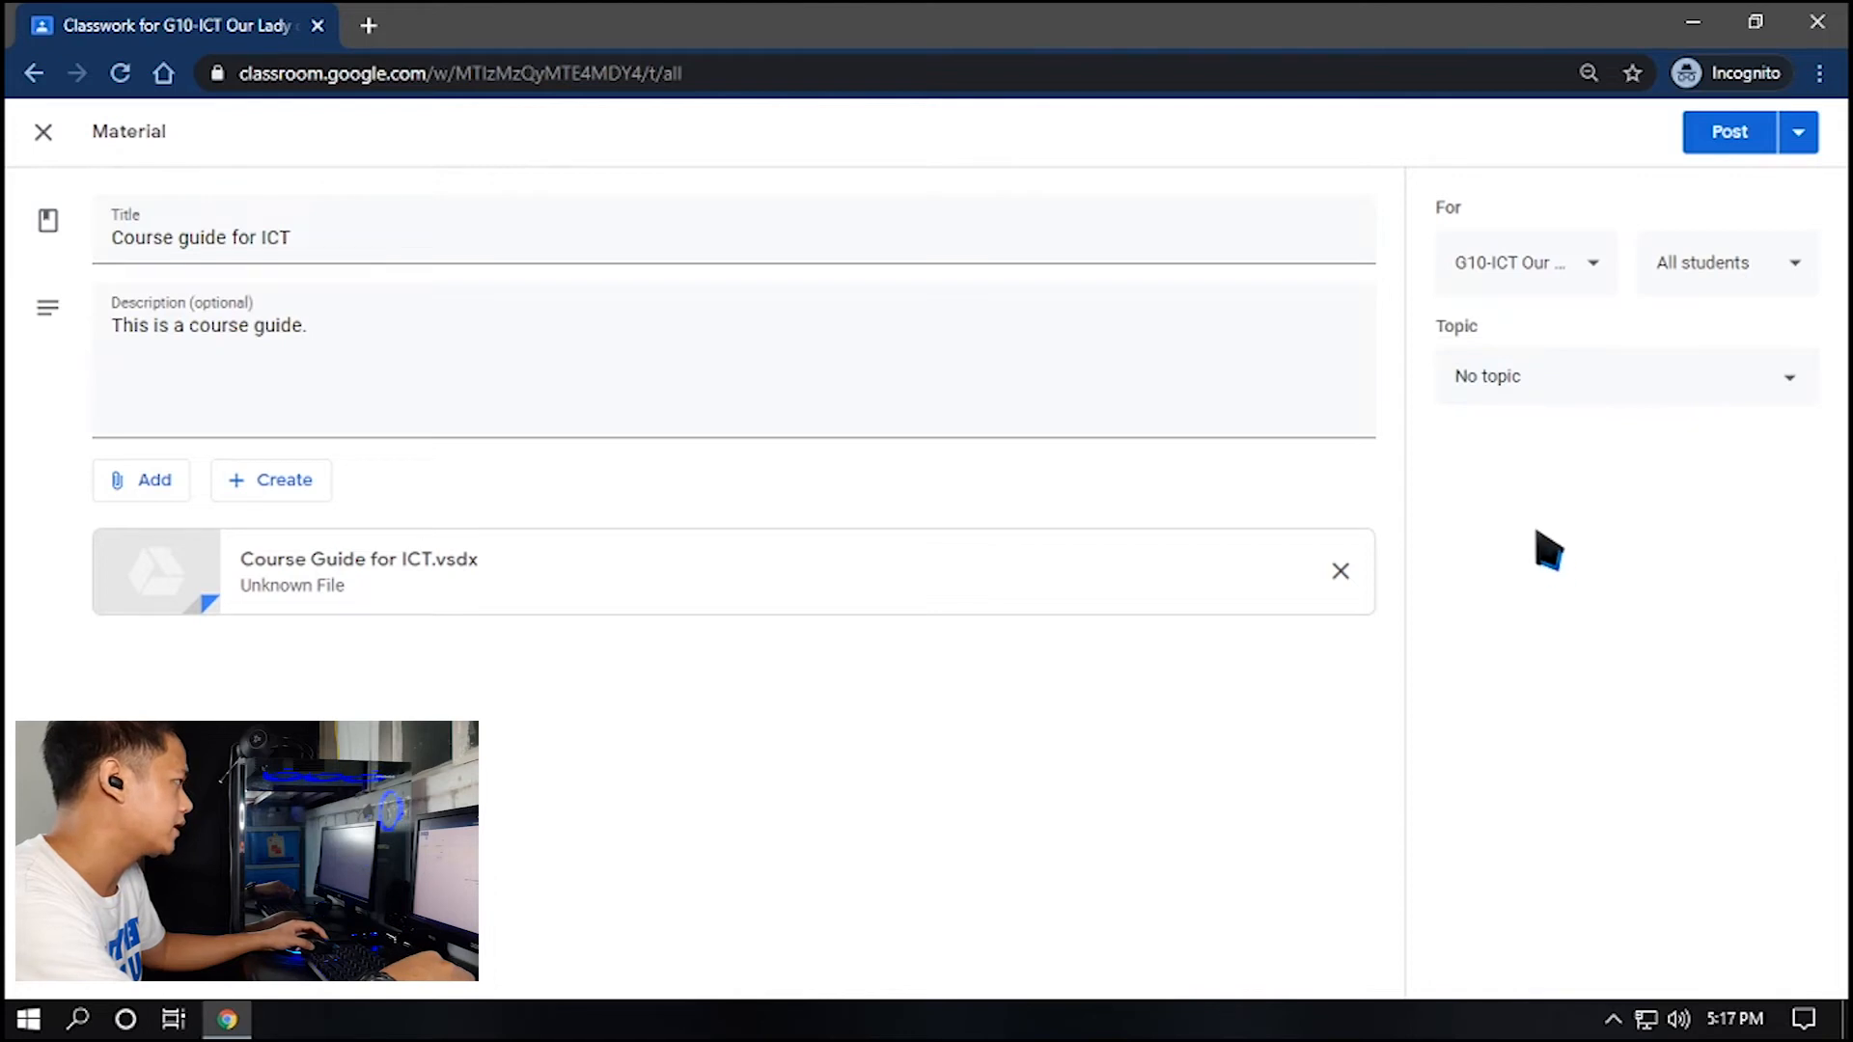
left_click(1732, 140)
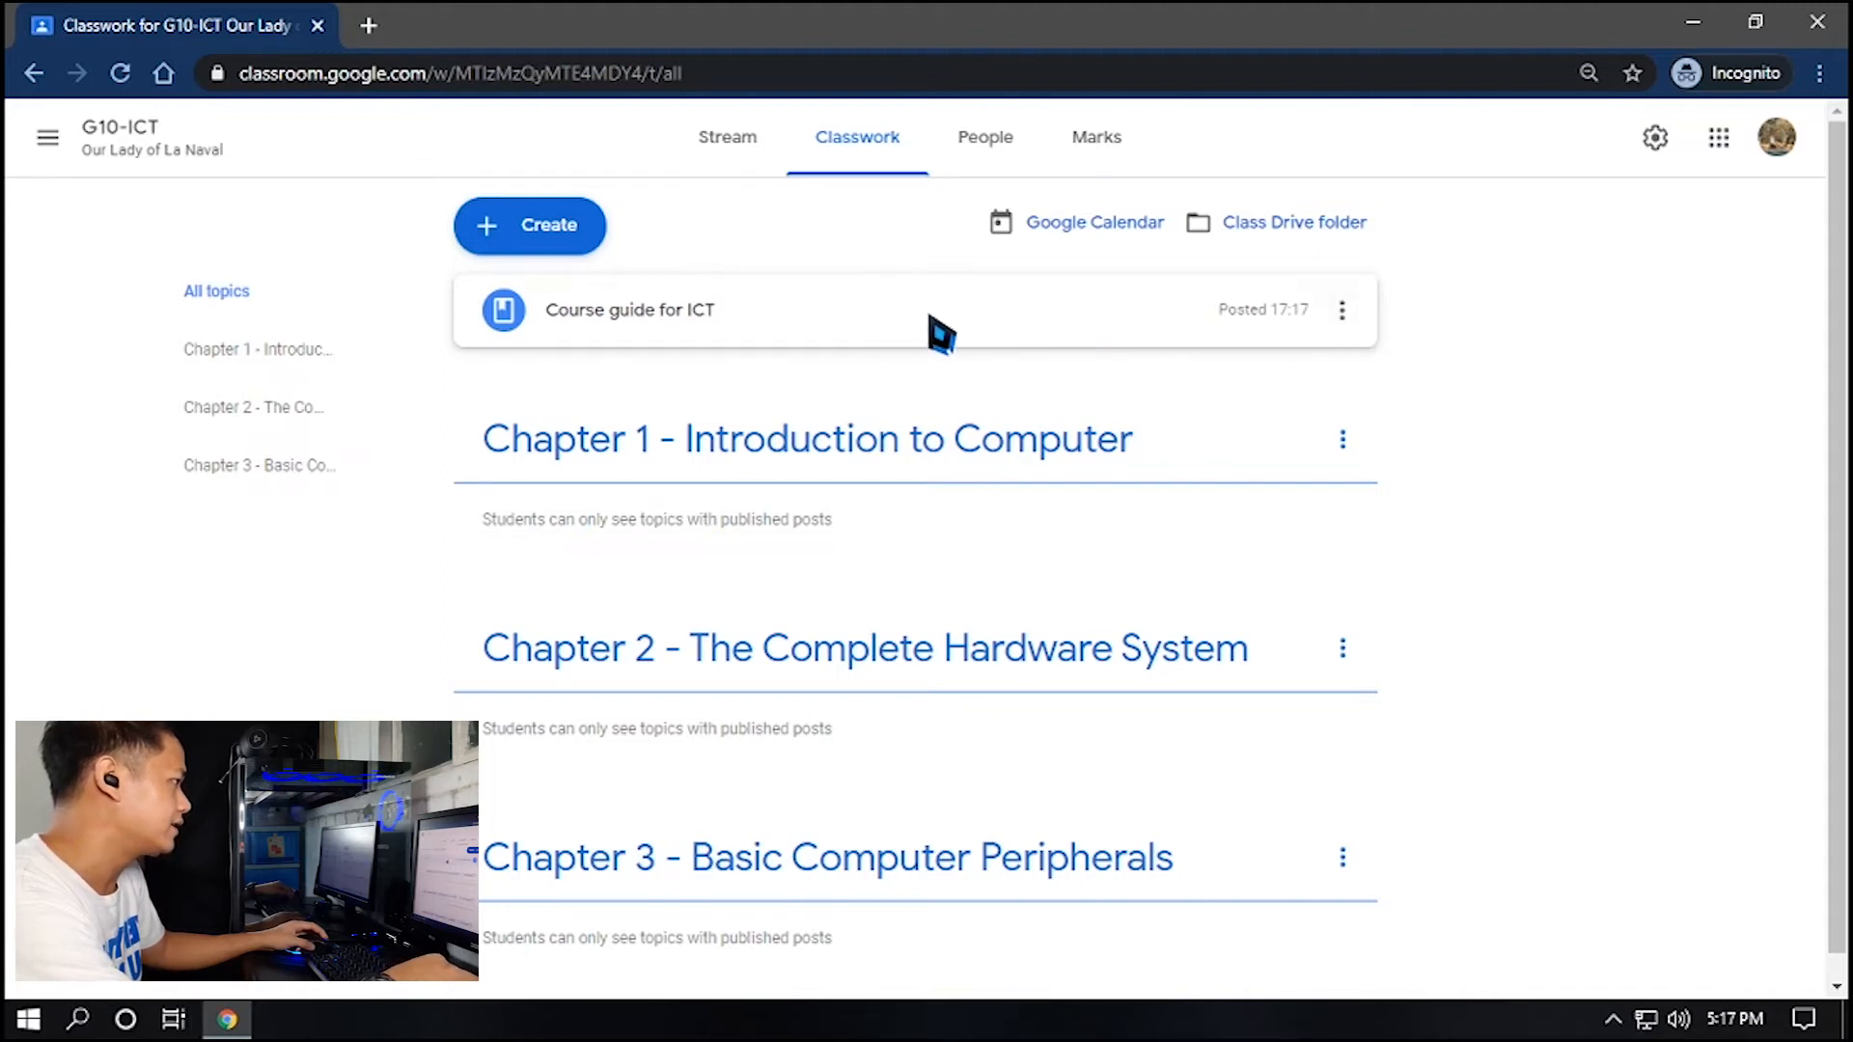
Move the "Course guide for ICT" material into Chapter 1, on to Chapter 2, and back to Chapter 1
left_click_drag(935, 313, 924, 461)
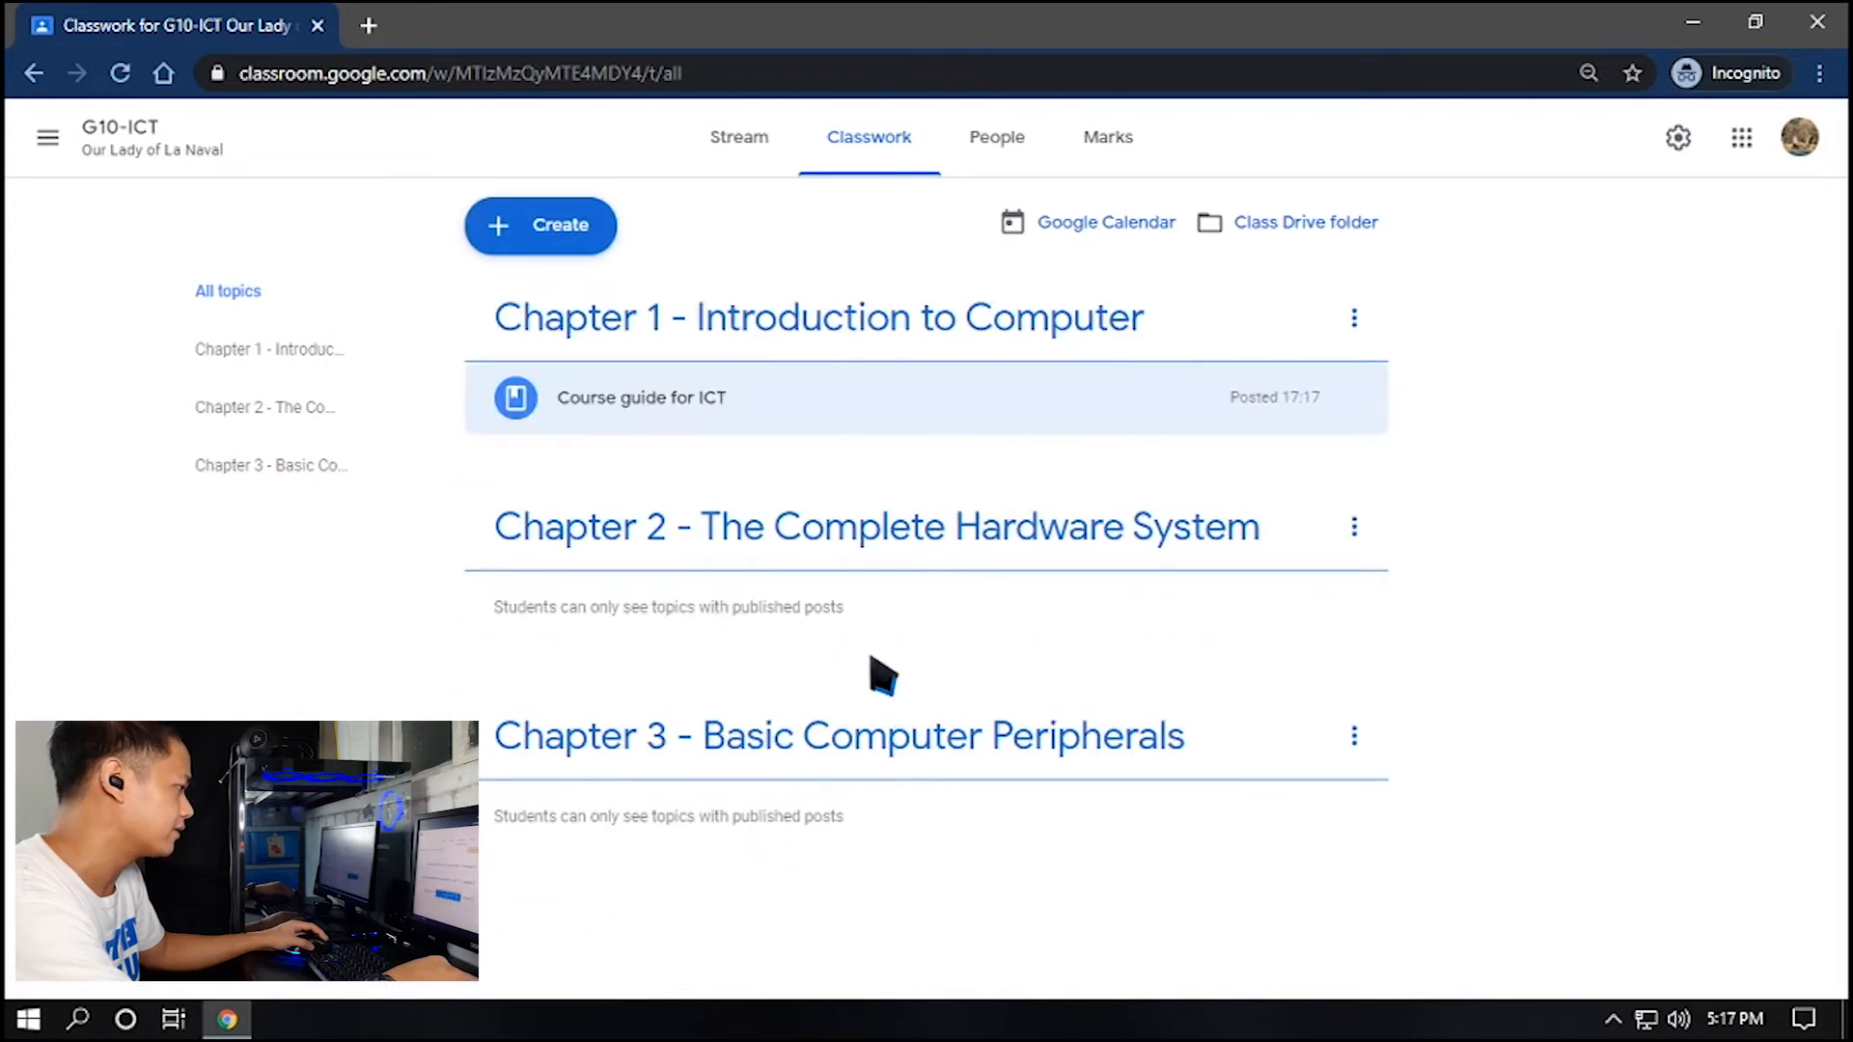
left_click_drag(850, 397, 848, 550)
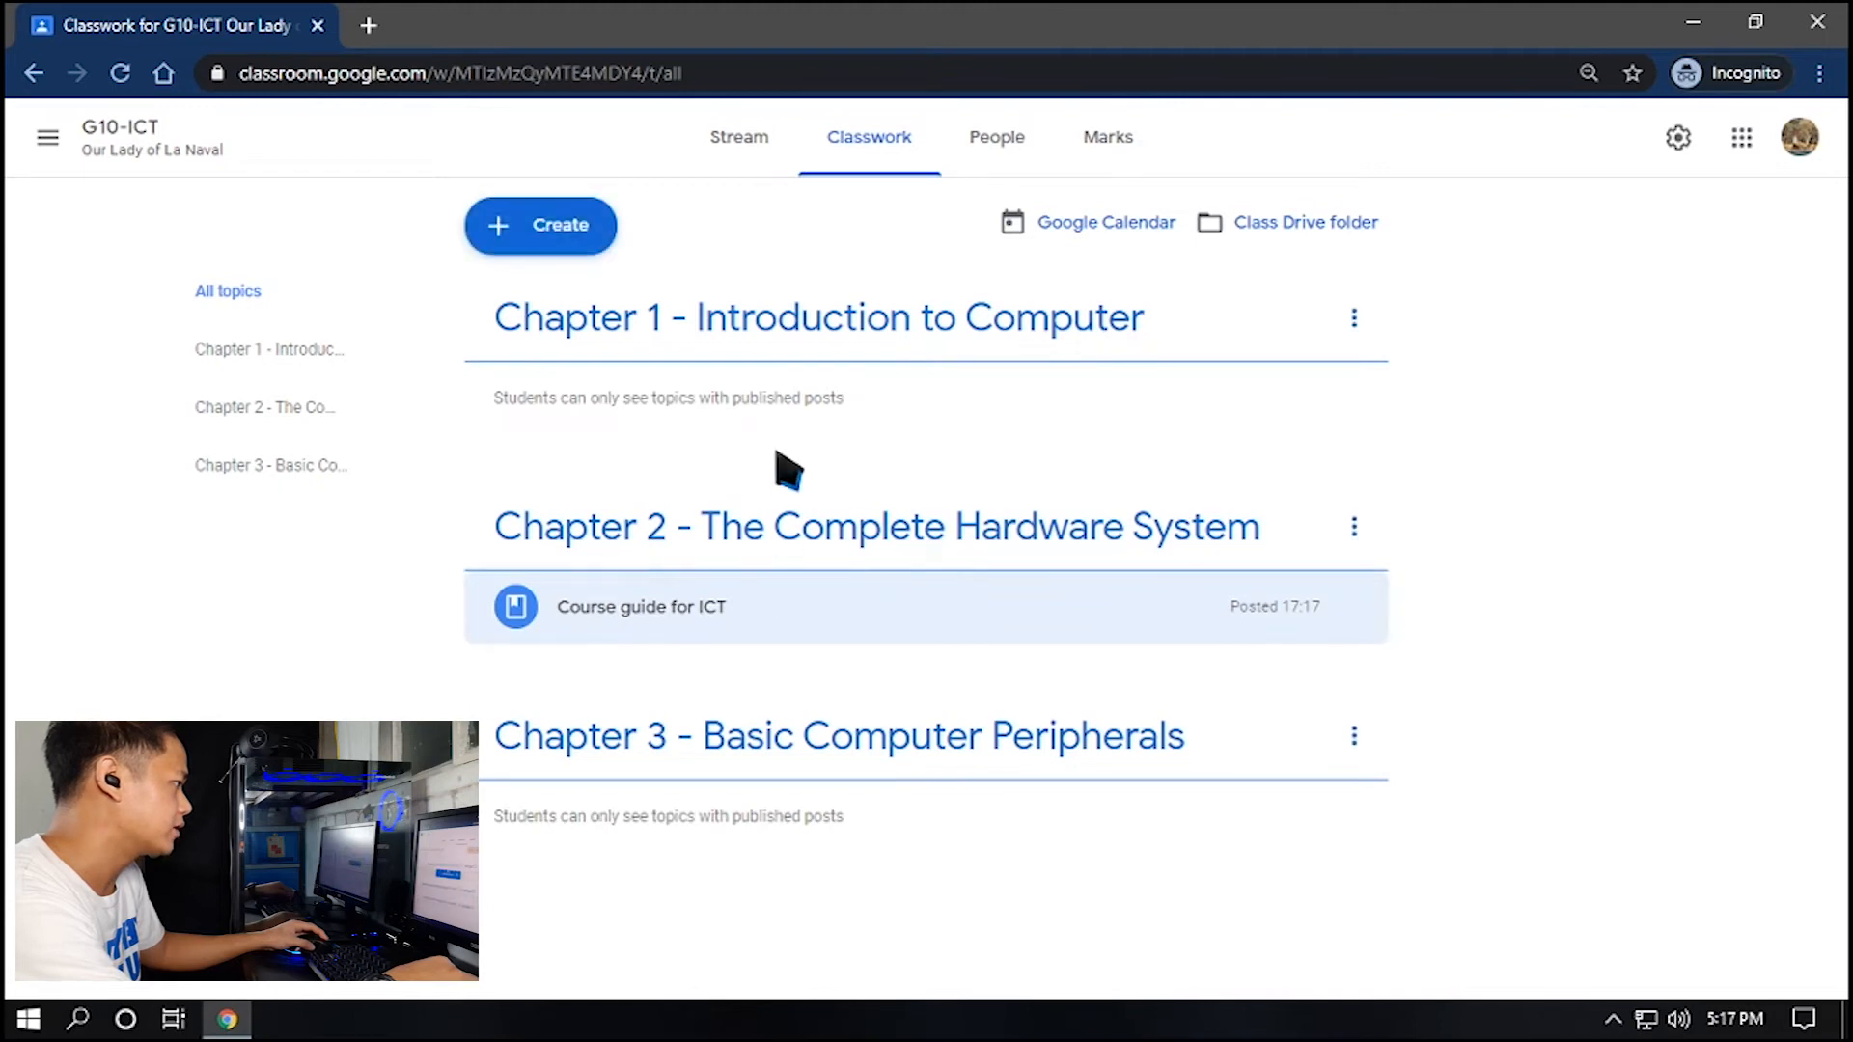
left_click_drag(766, 612, 758, 422)
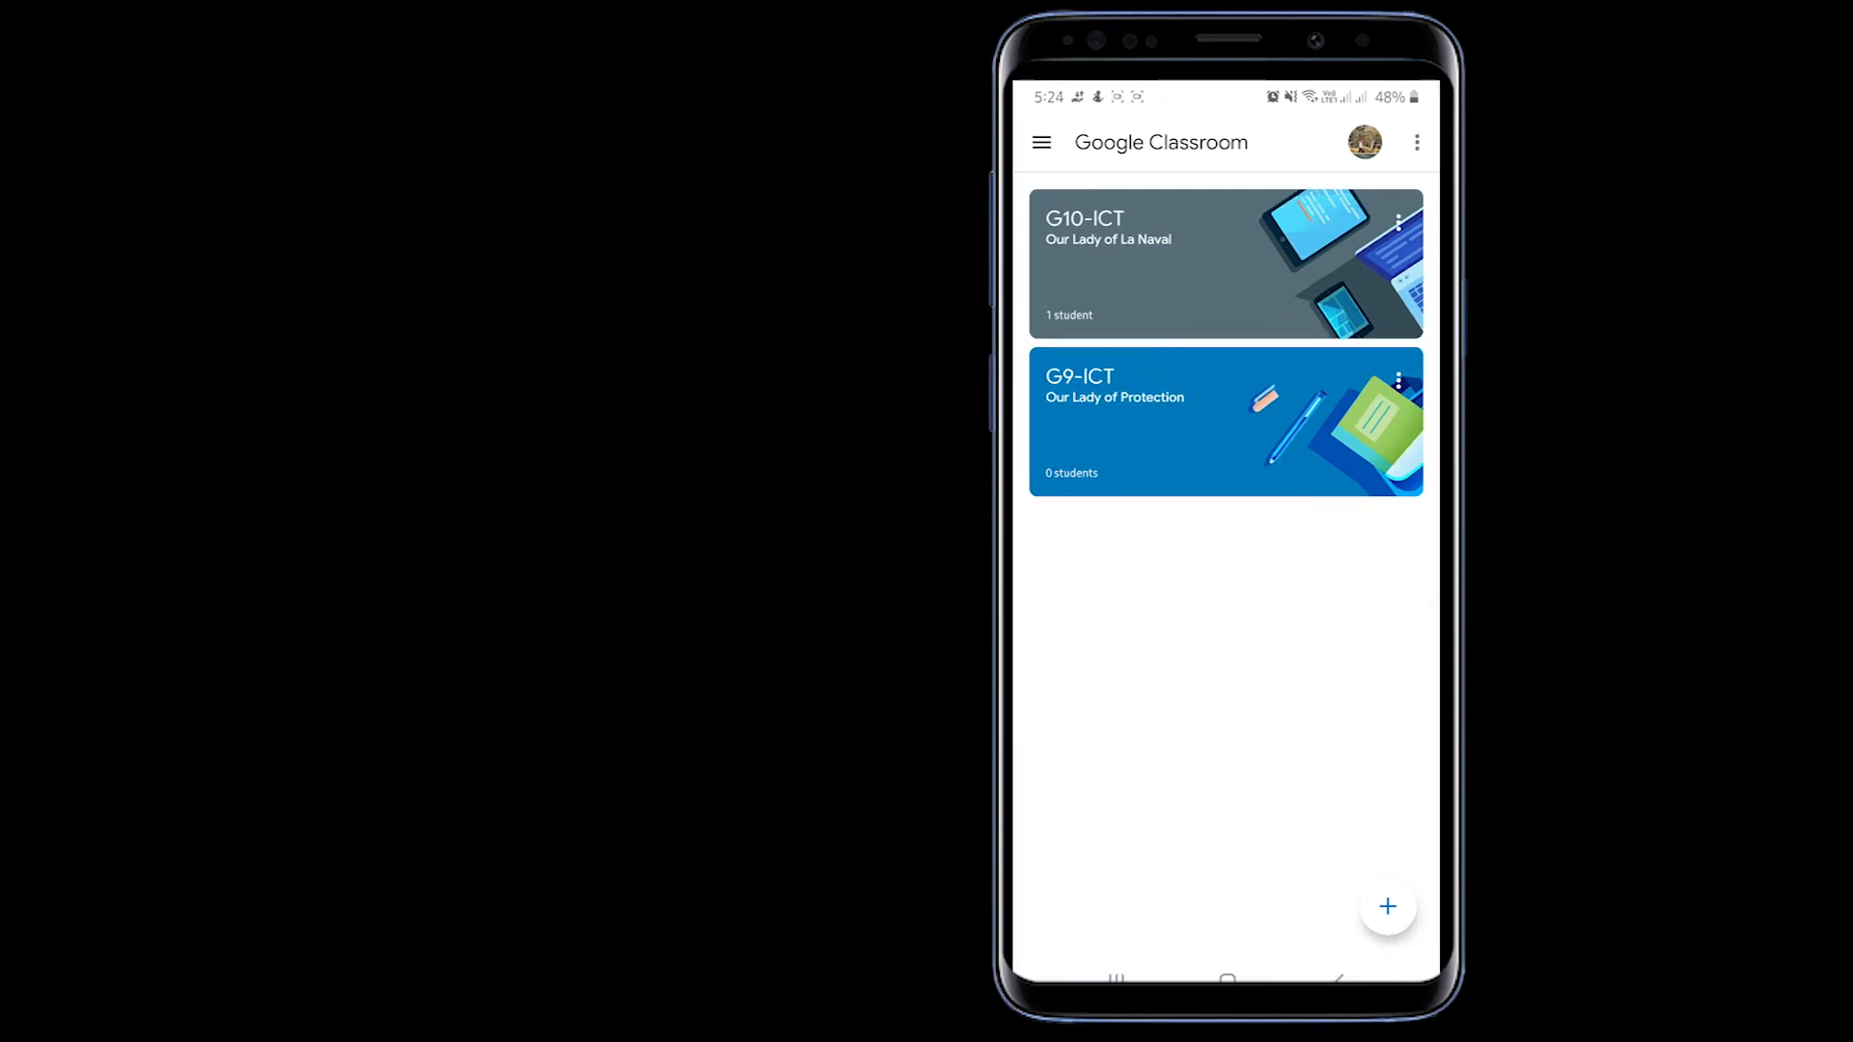
In the Google Classroom mobile app, open the G9-ICT class's classwork and start a new material
left_click(1159, 435)
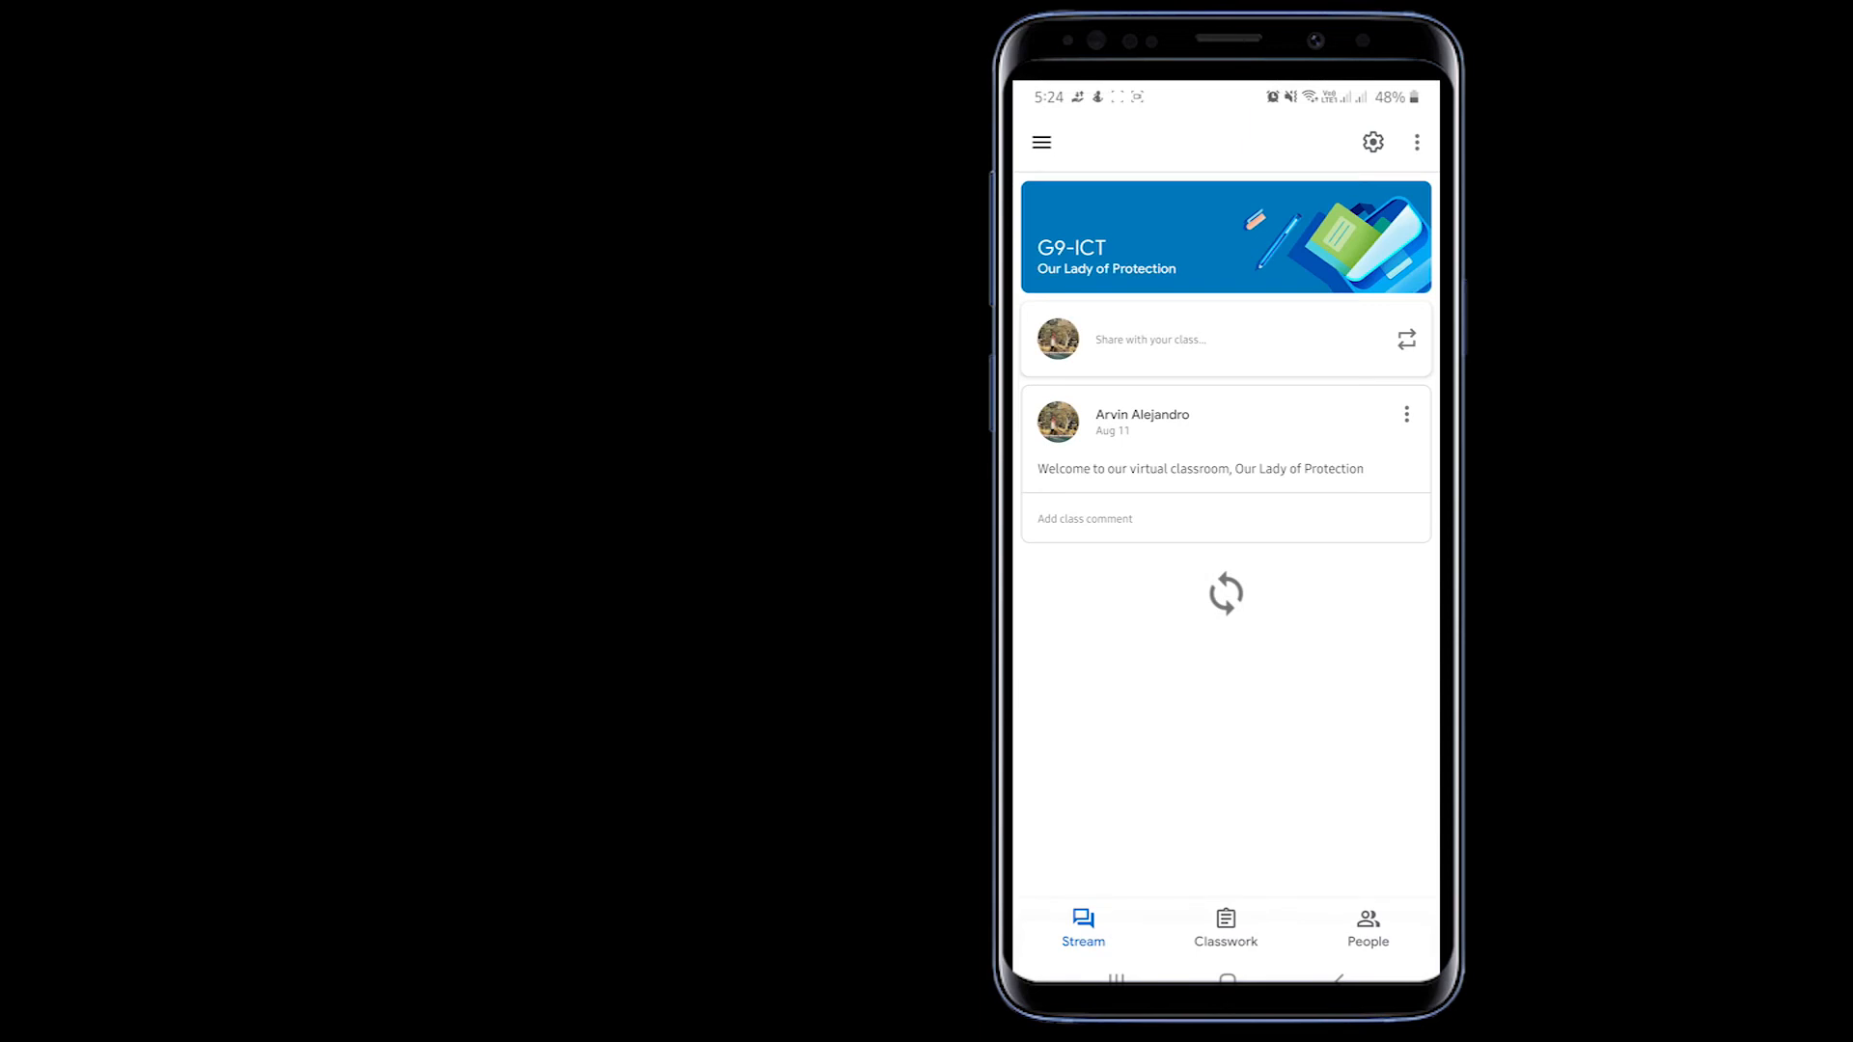
left_click(1226, 927)
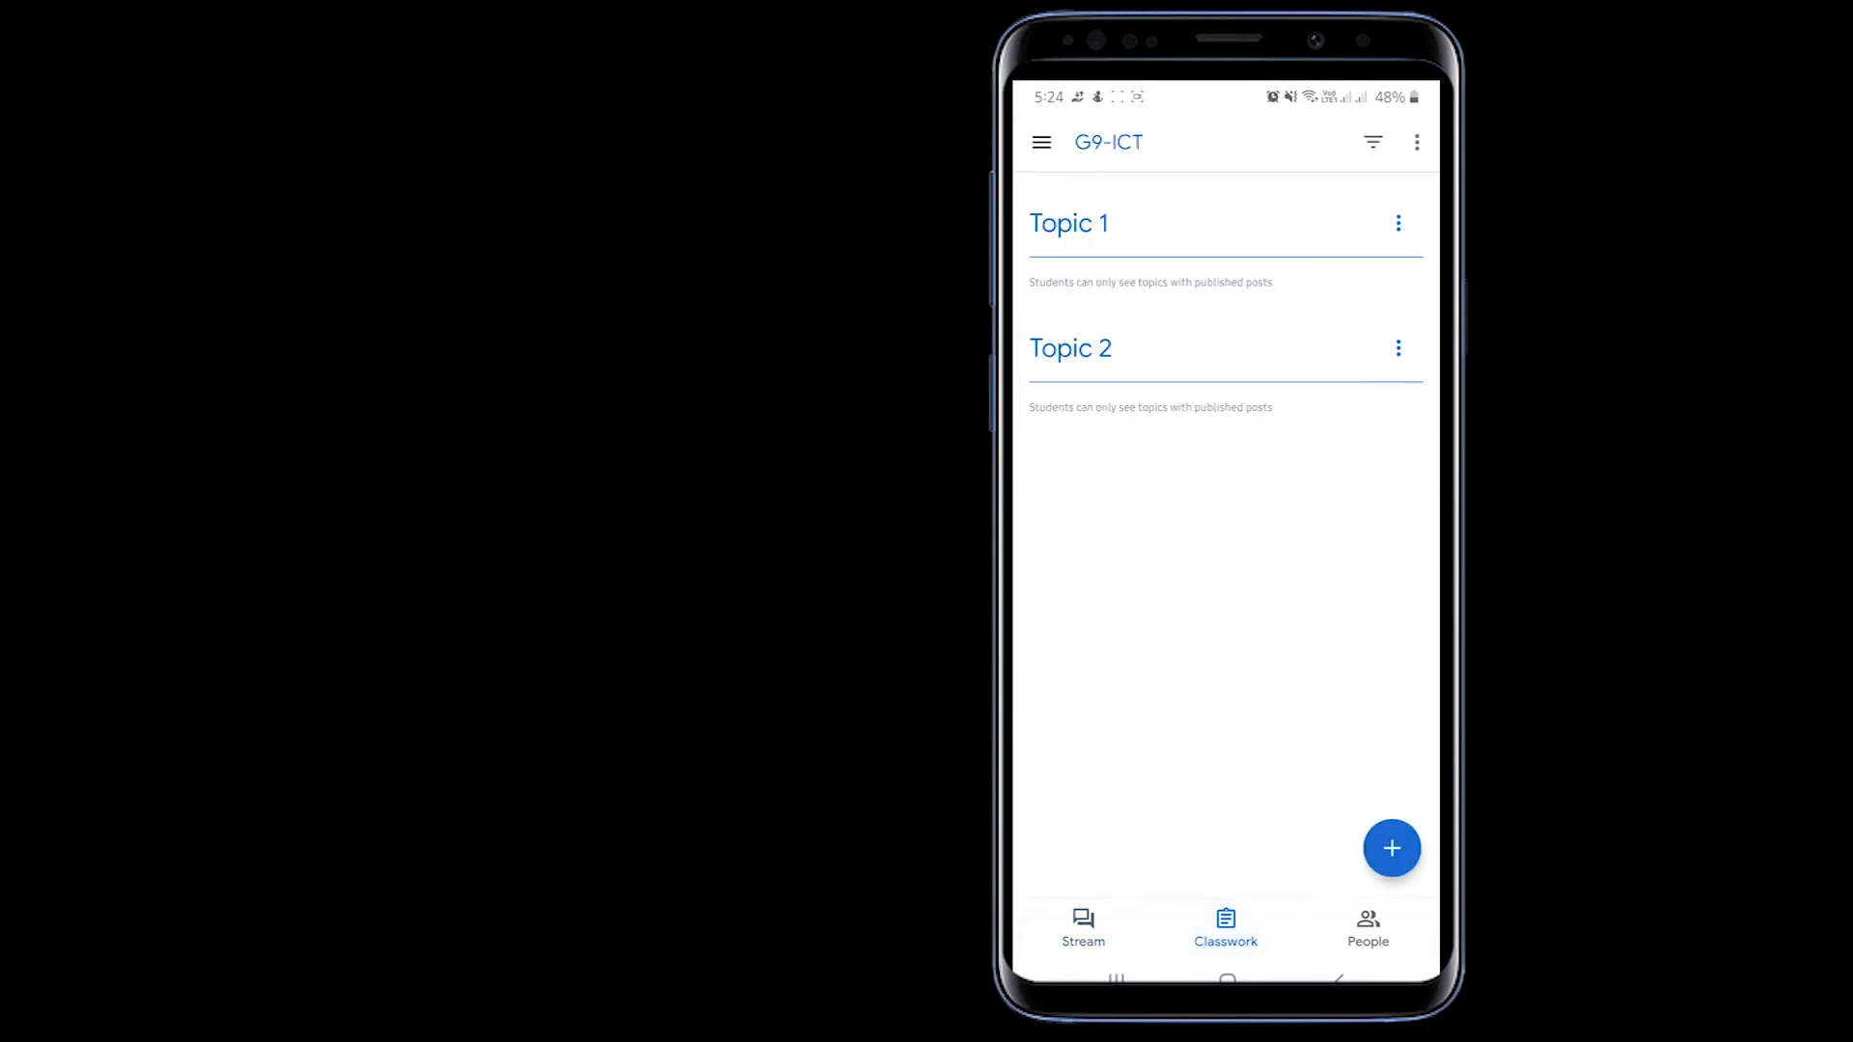
left_click(1392, 848)
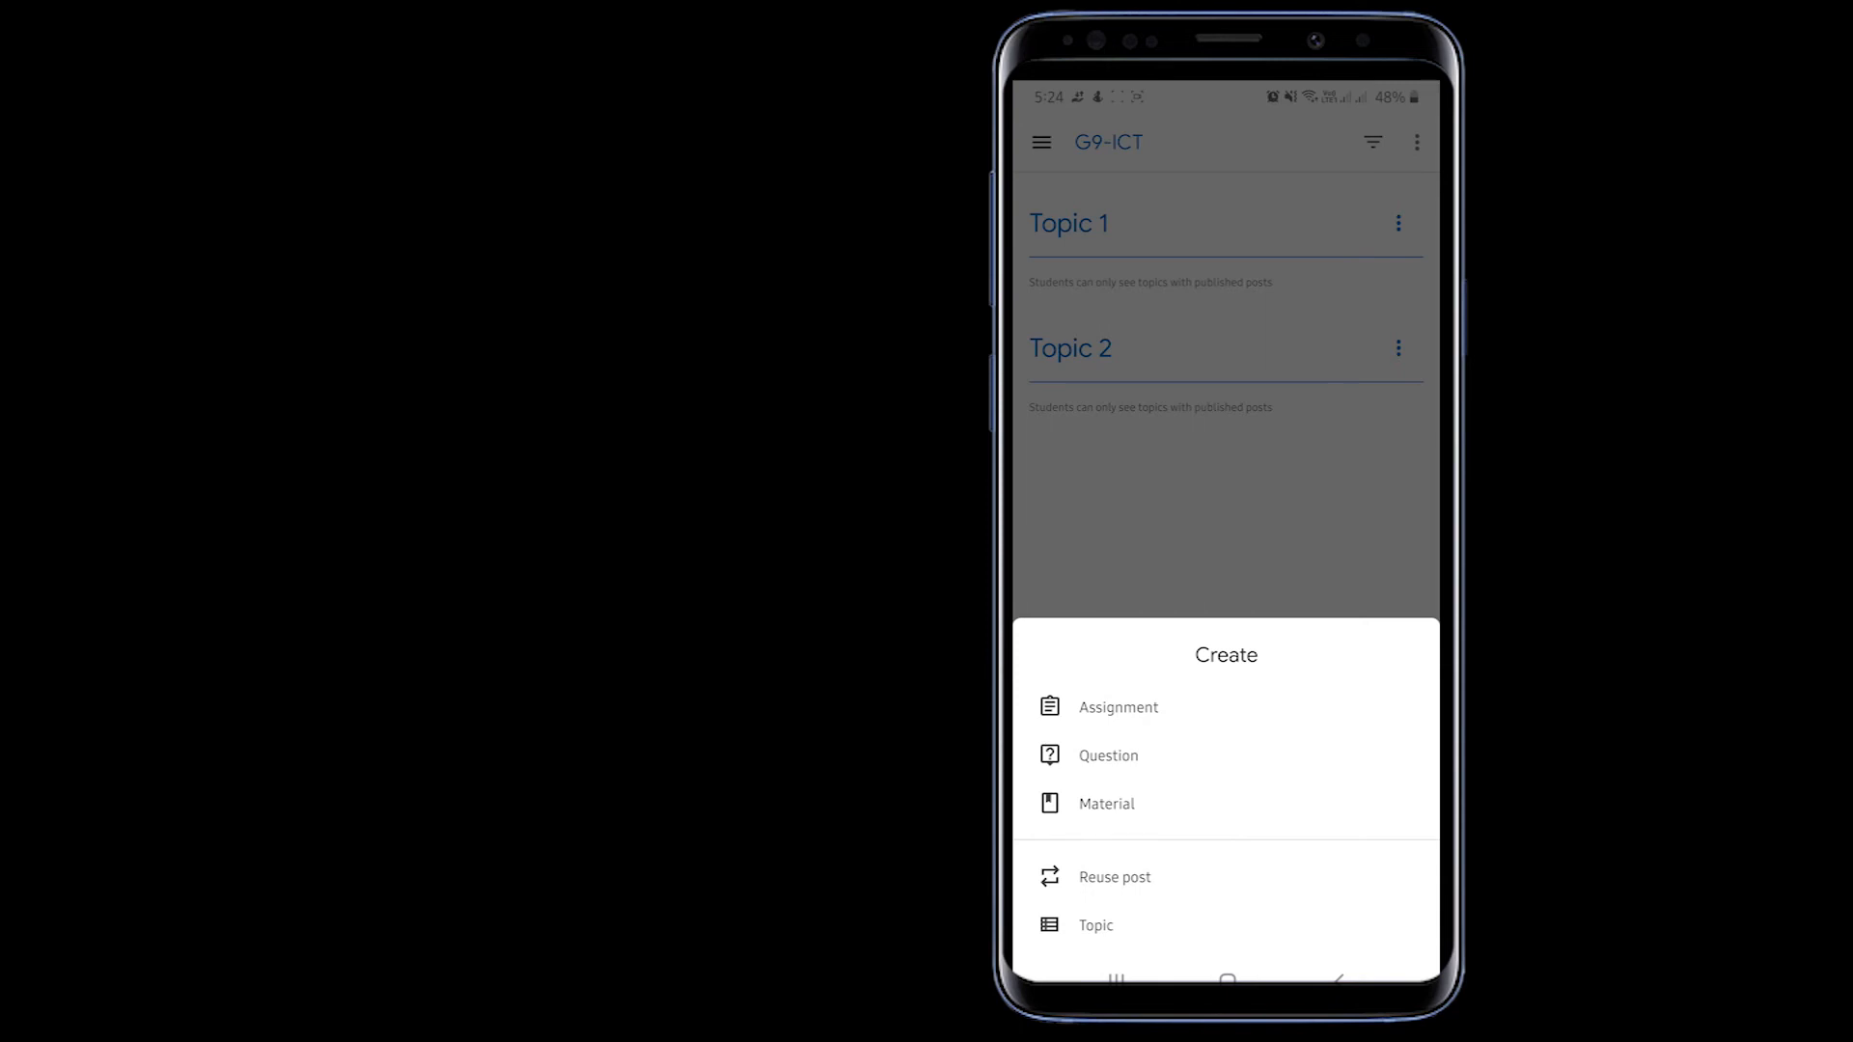
left_click(1106, 804)
Title the material "Course Guide for ICt", describe it as "Test" and choose Drive as the attachment source
type("Course Gui")
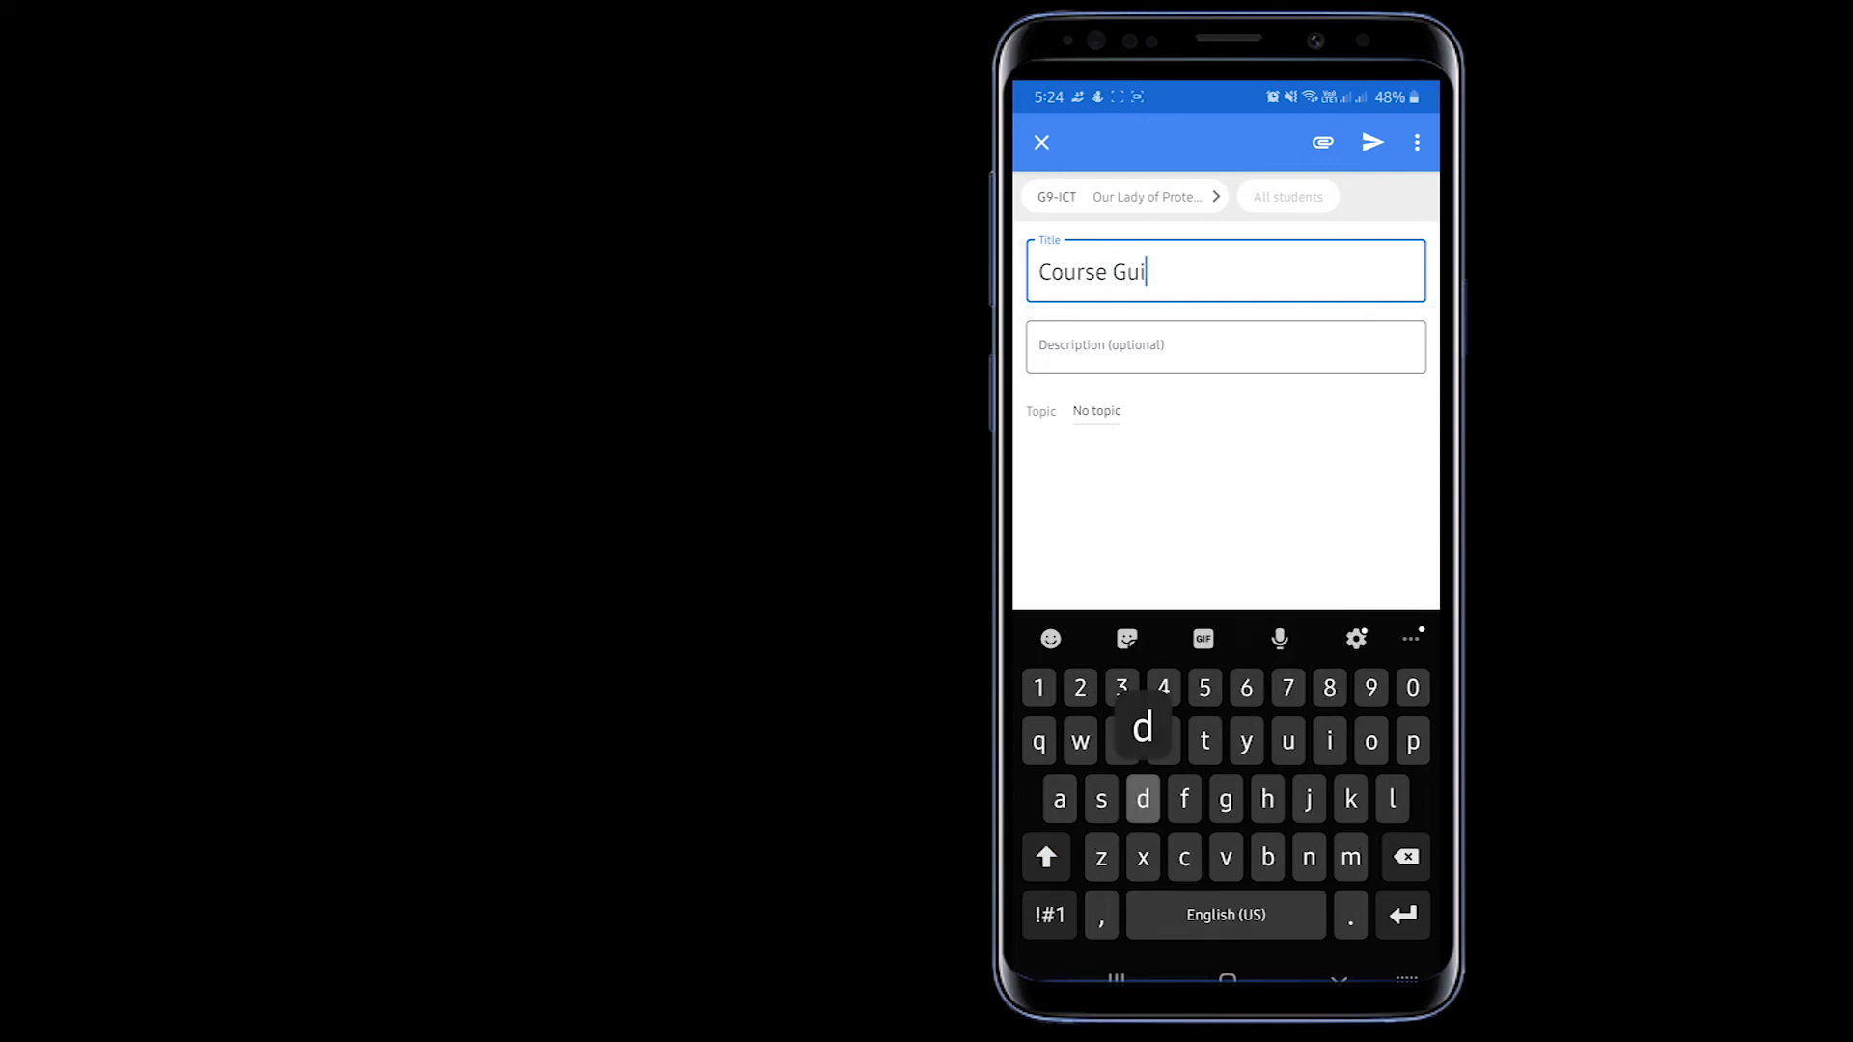
type("de for ICt")
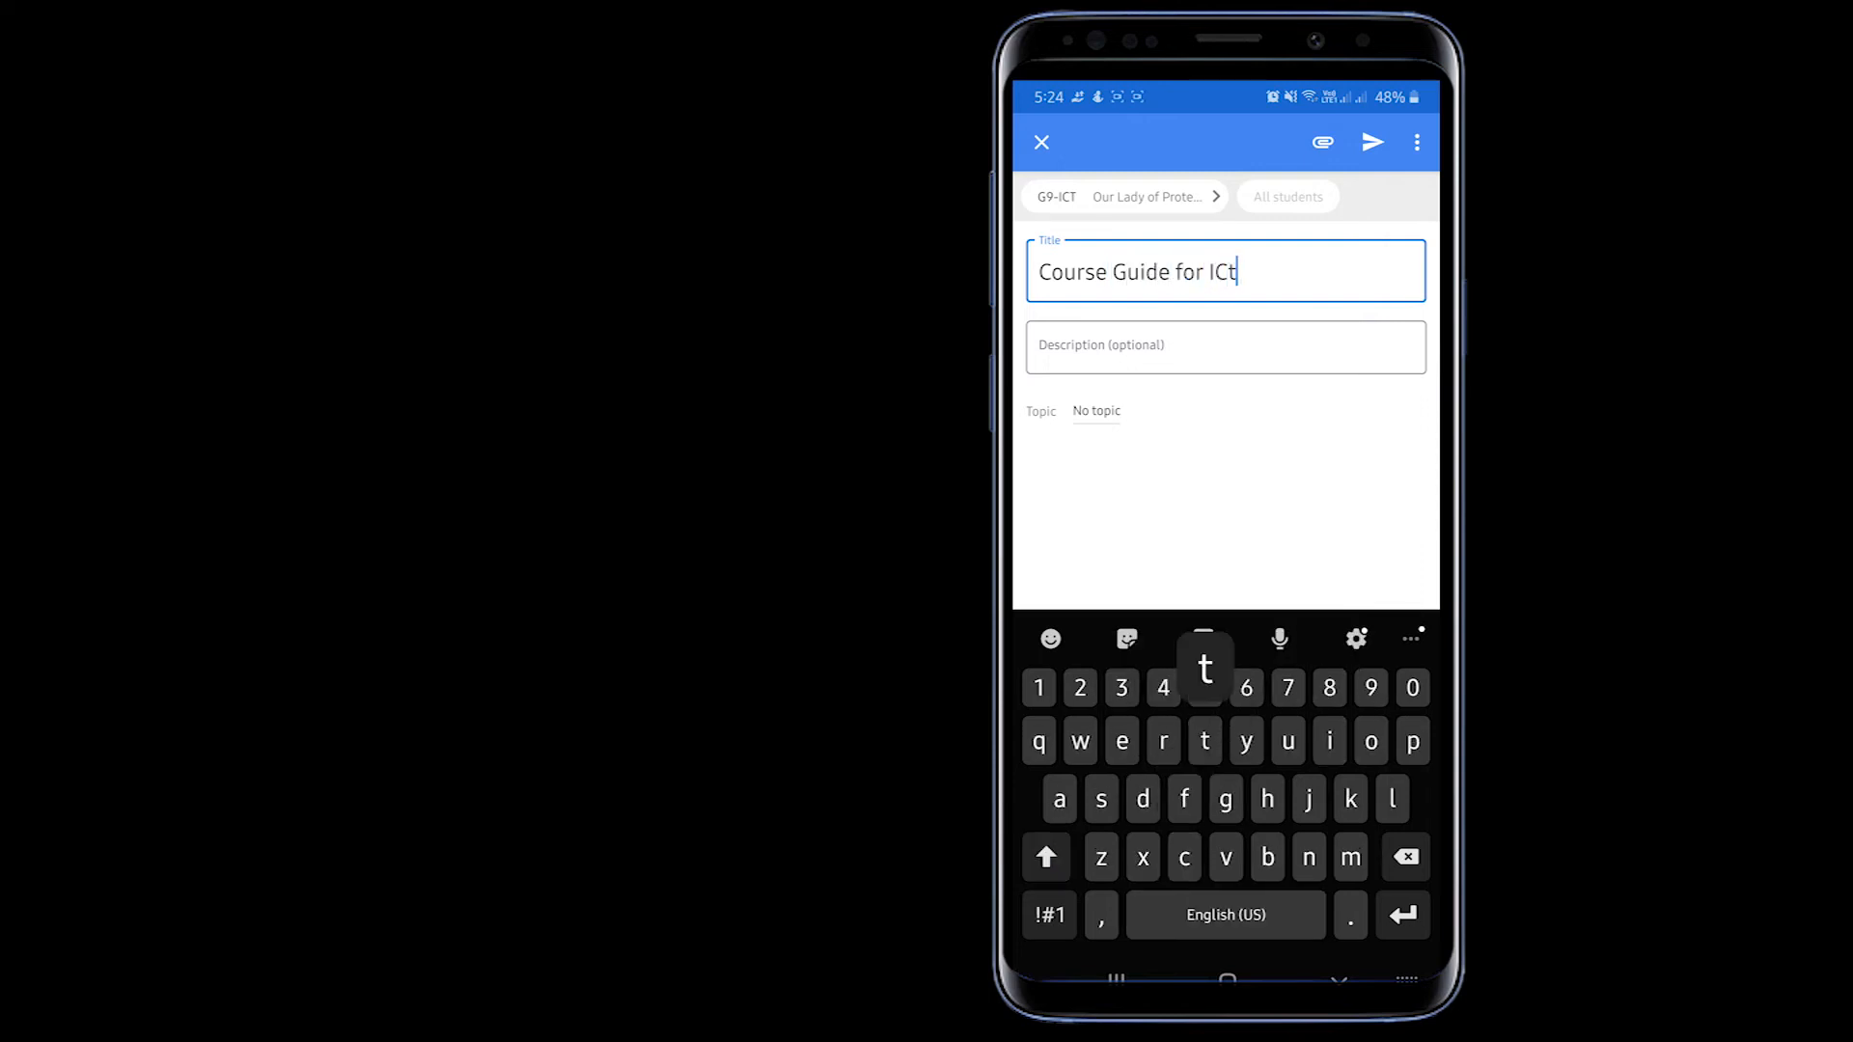
left_click(1226, 347)
type("Test")
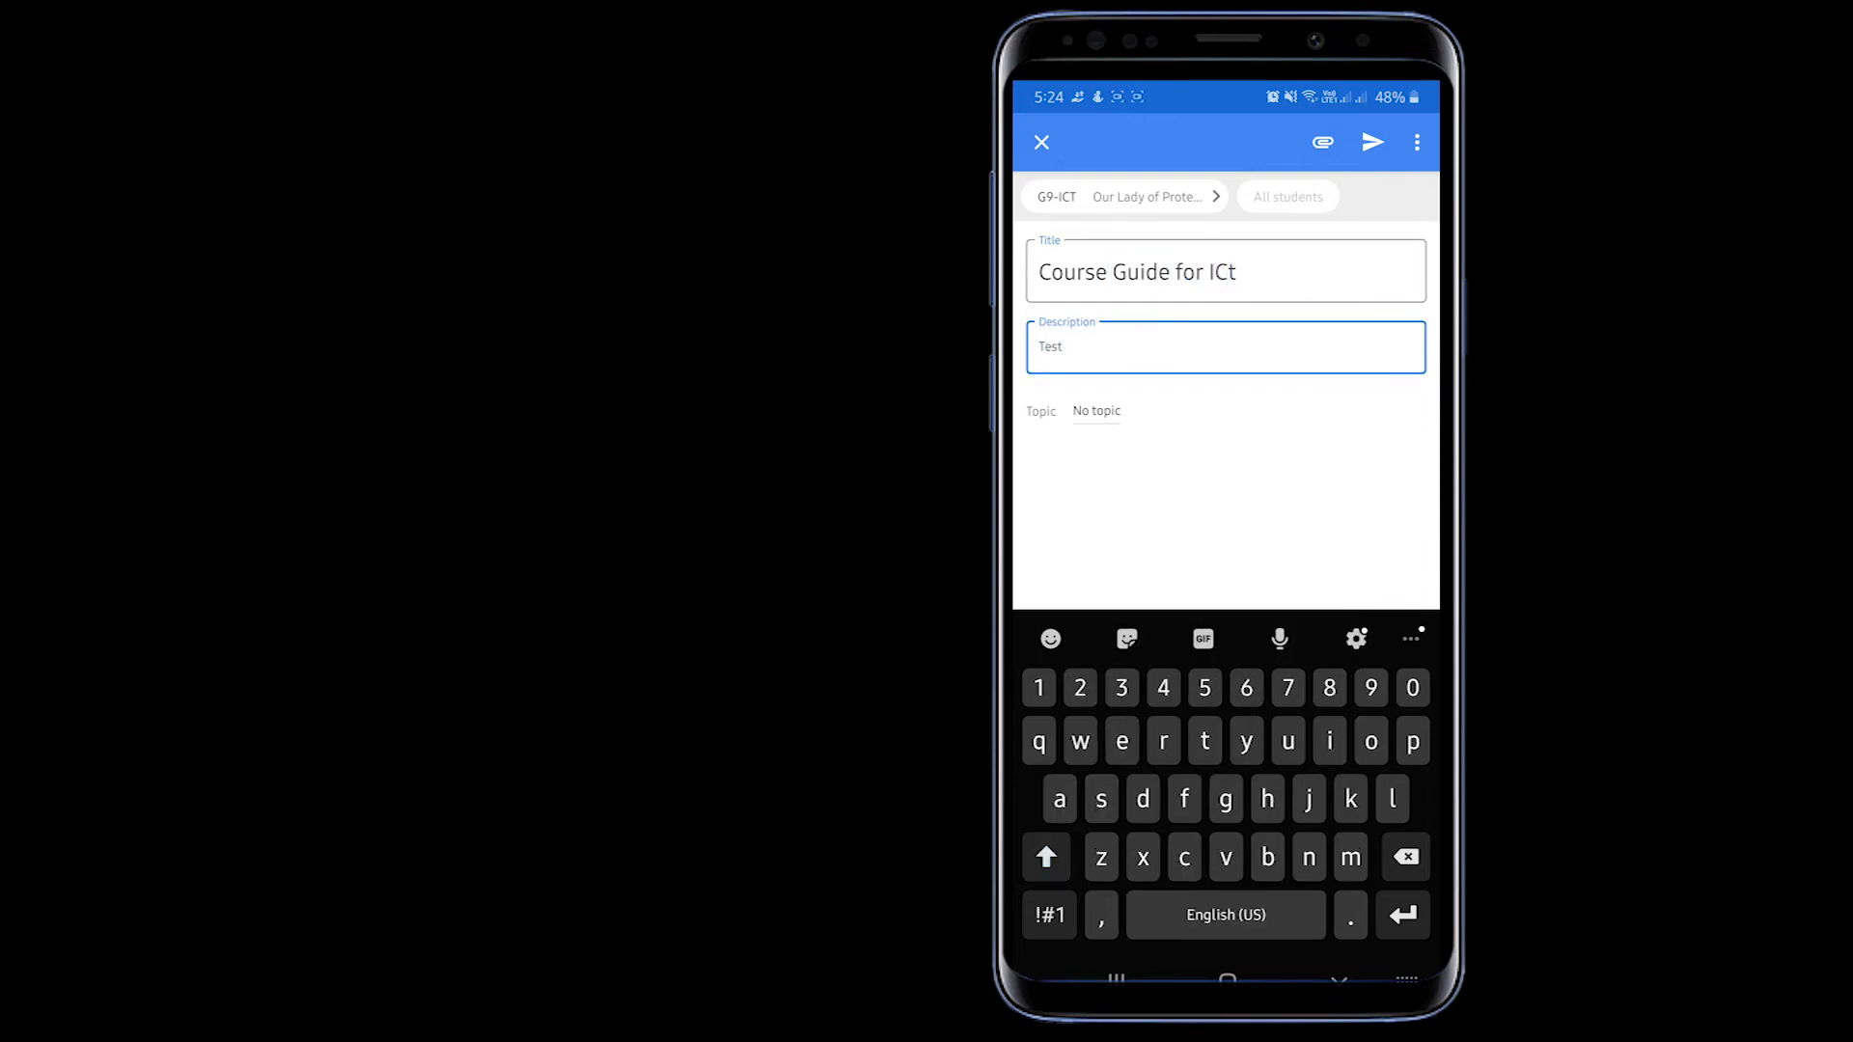
left_click(1322, 142)
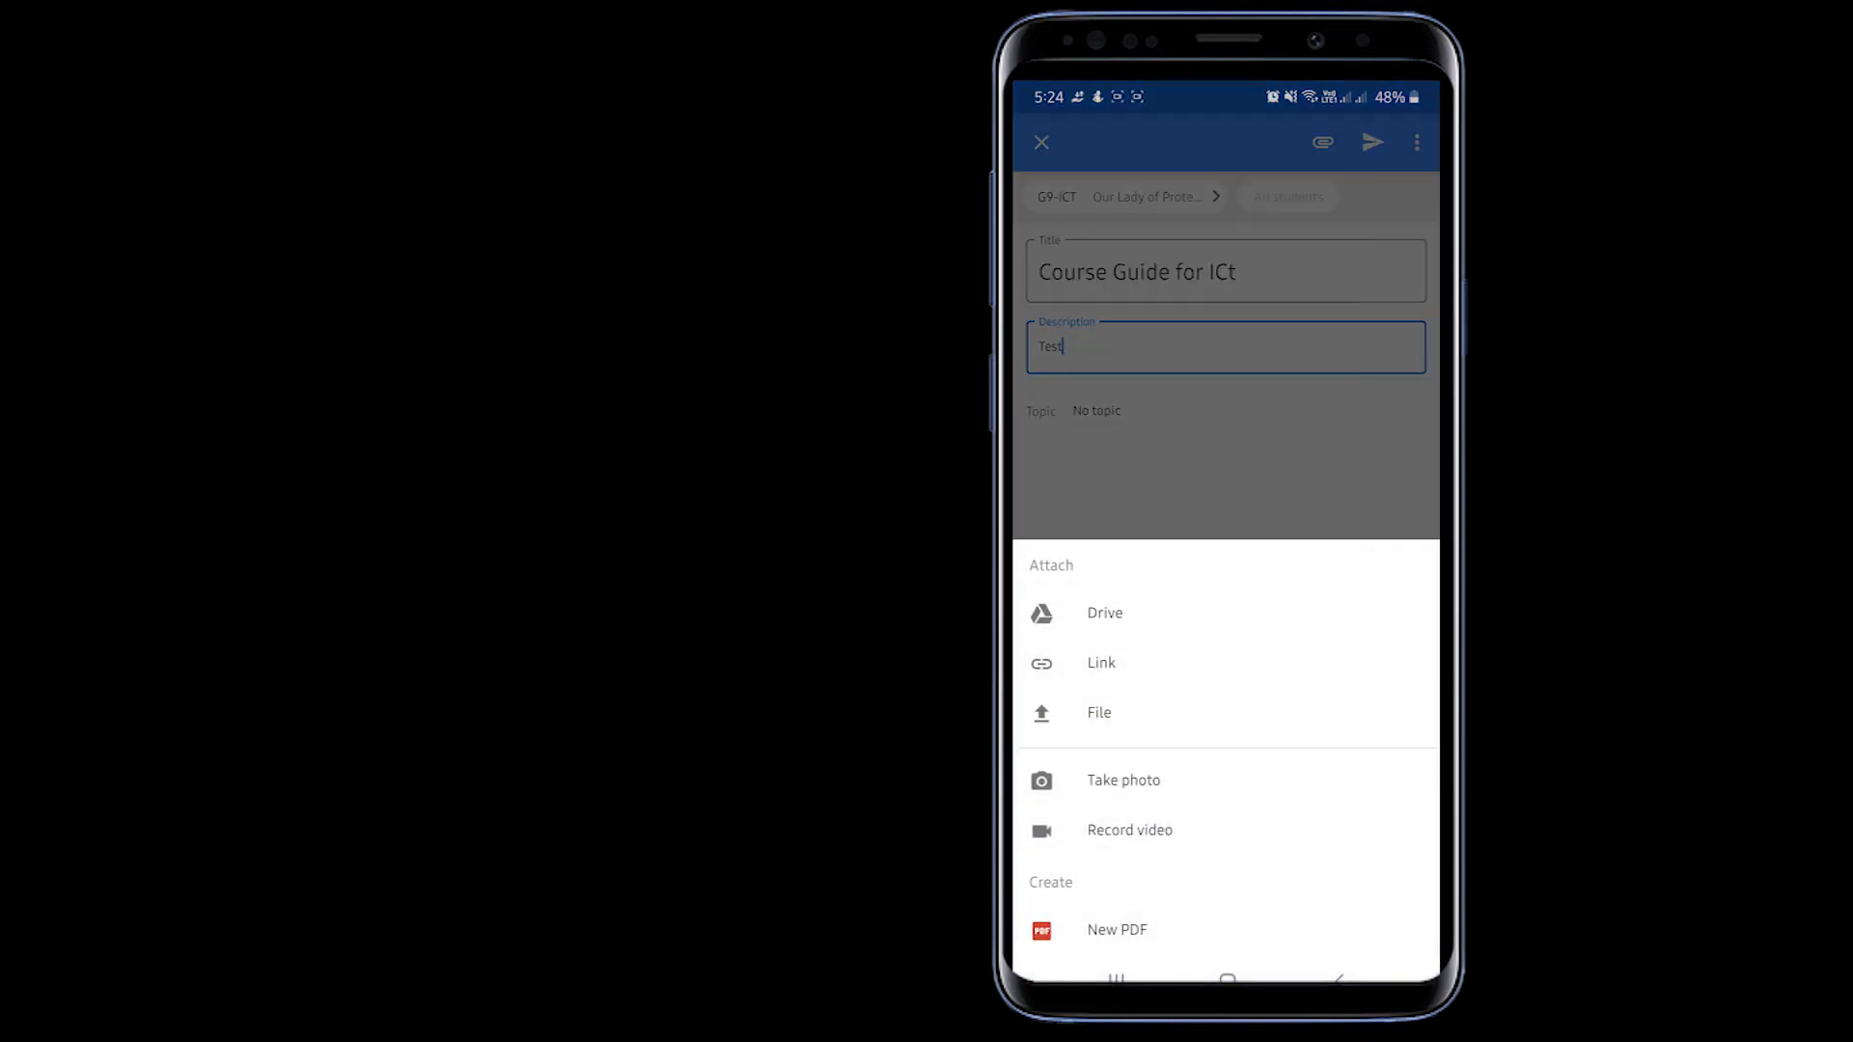
left_click(1105, 613)
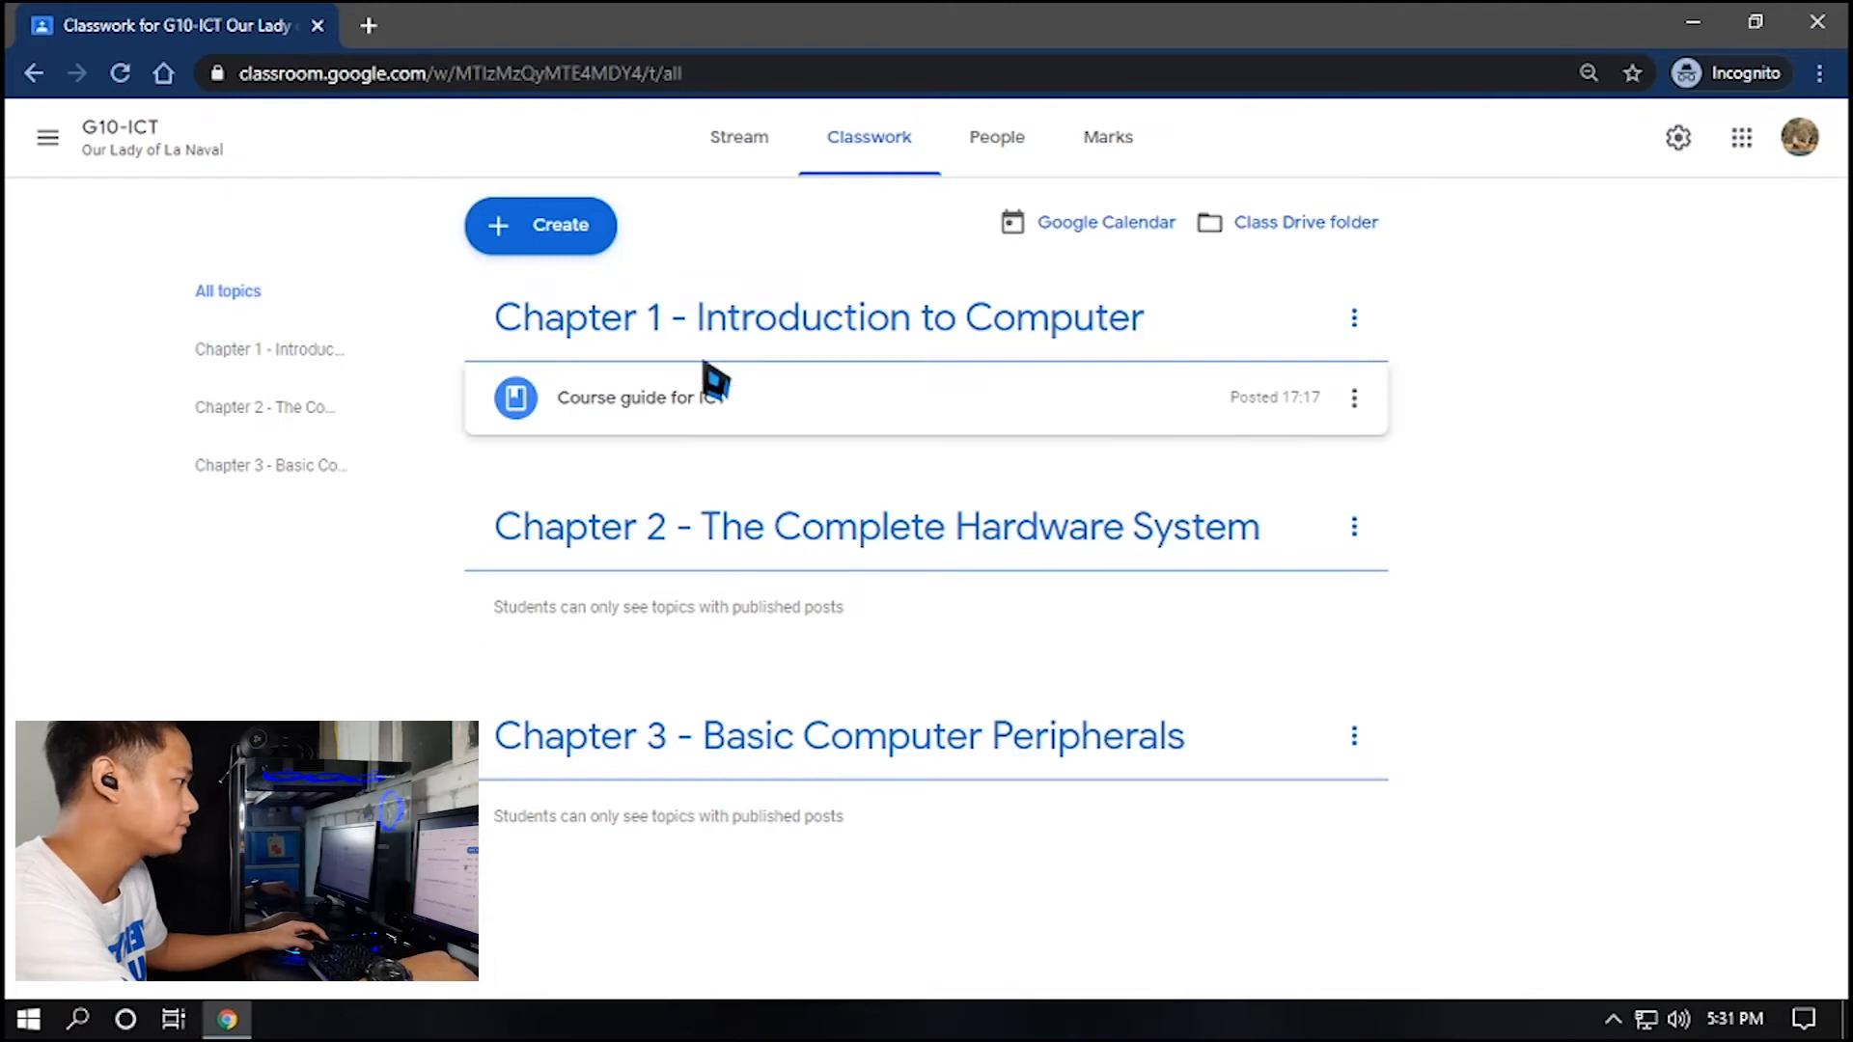
Create a question "What are your expectations for this Subject?" with the instructions "Kindly answer this question."
left_click(594, 239)
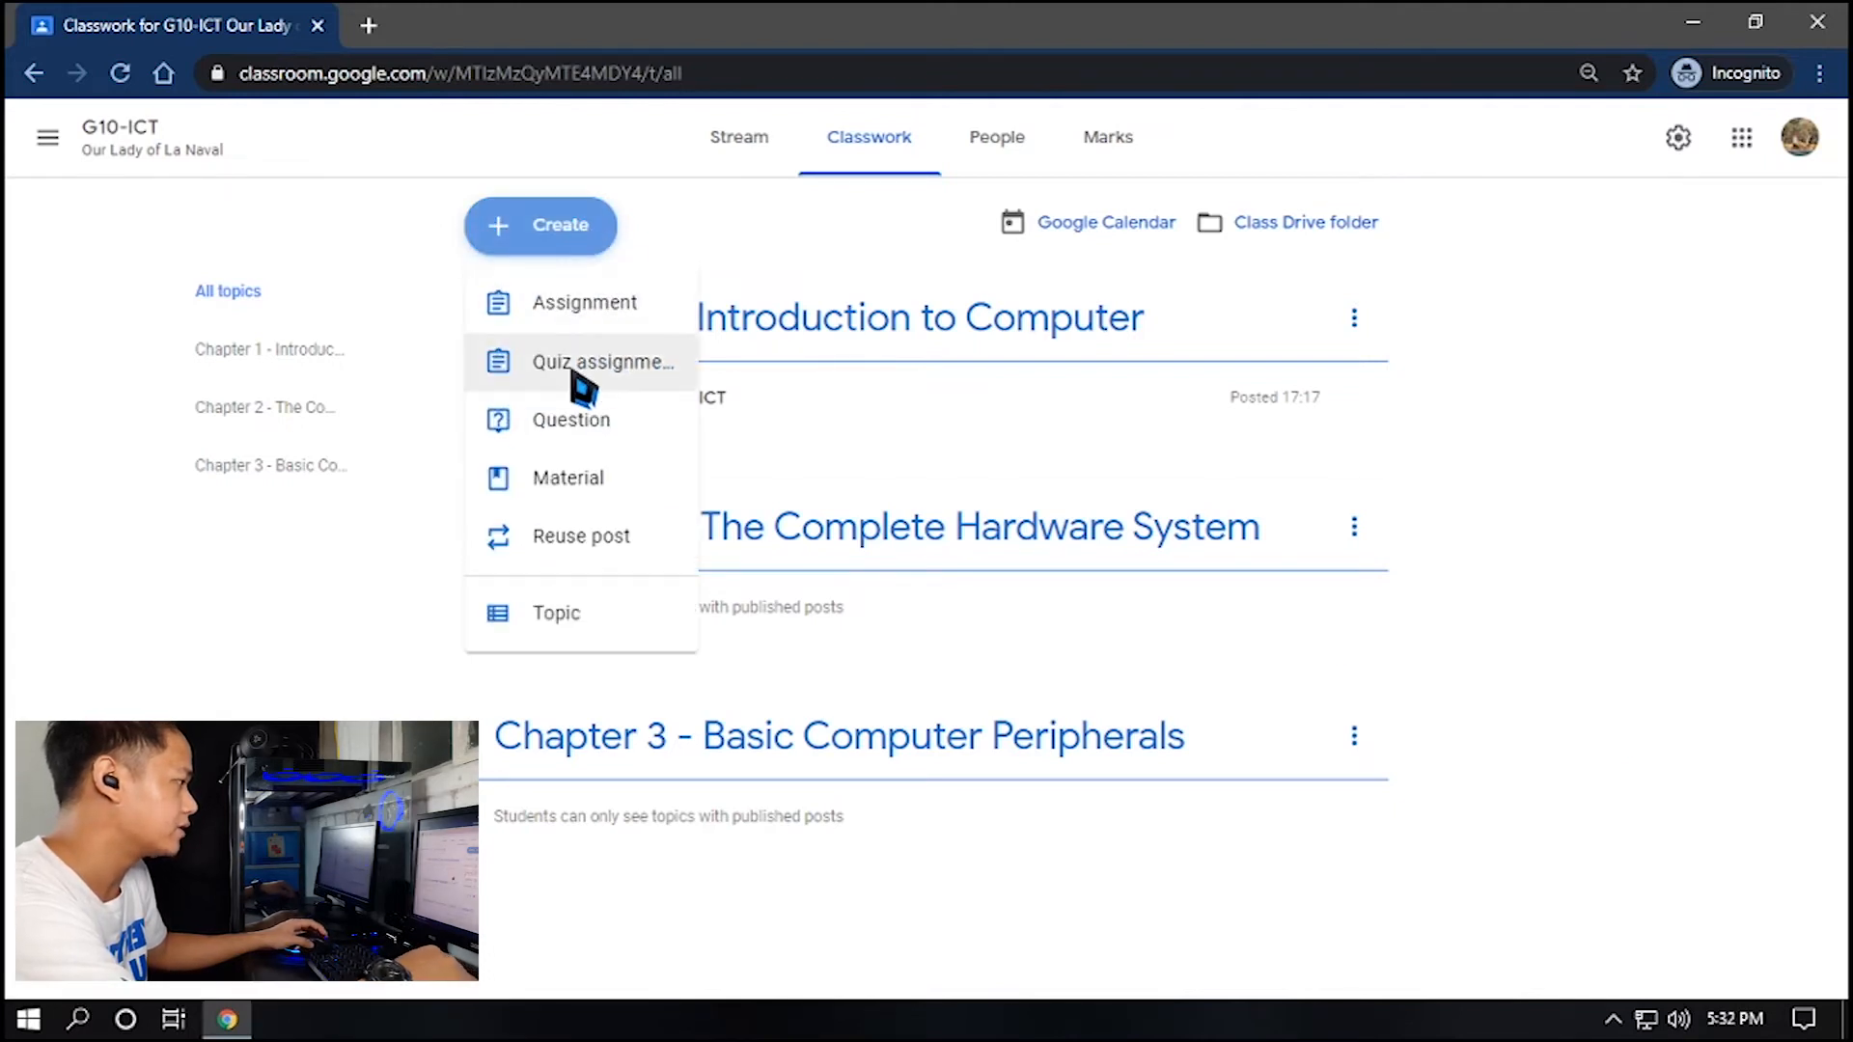
left_click(596, 434)
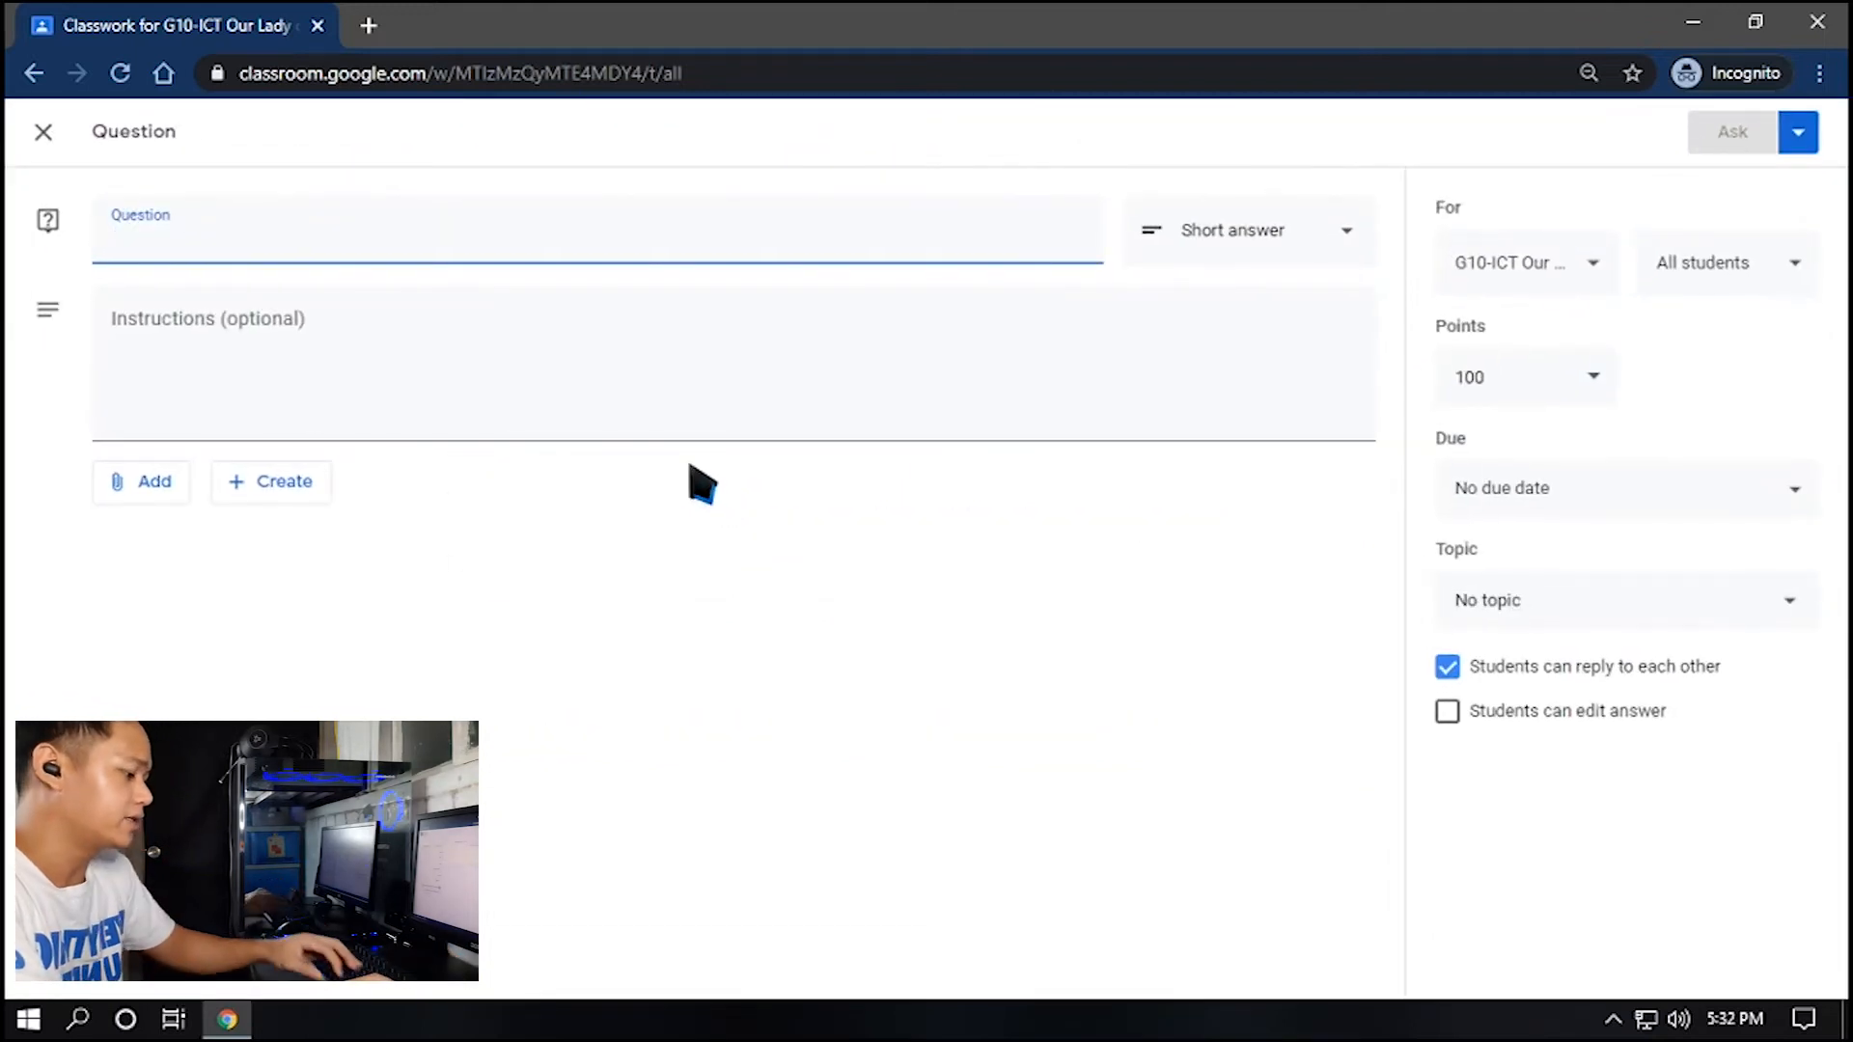
type("What are your expectations for this Subject?")
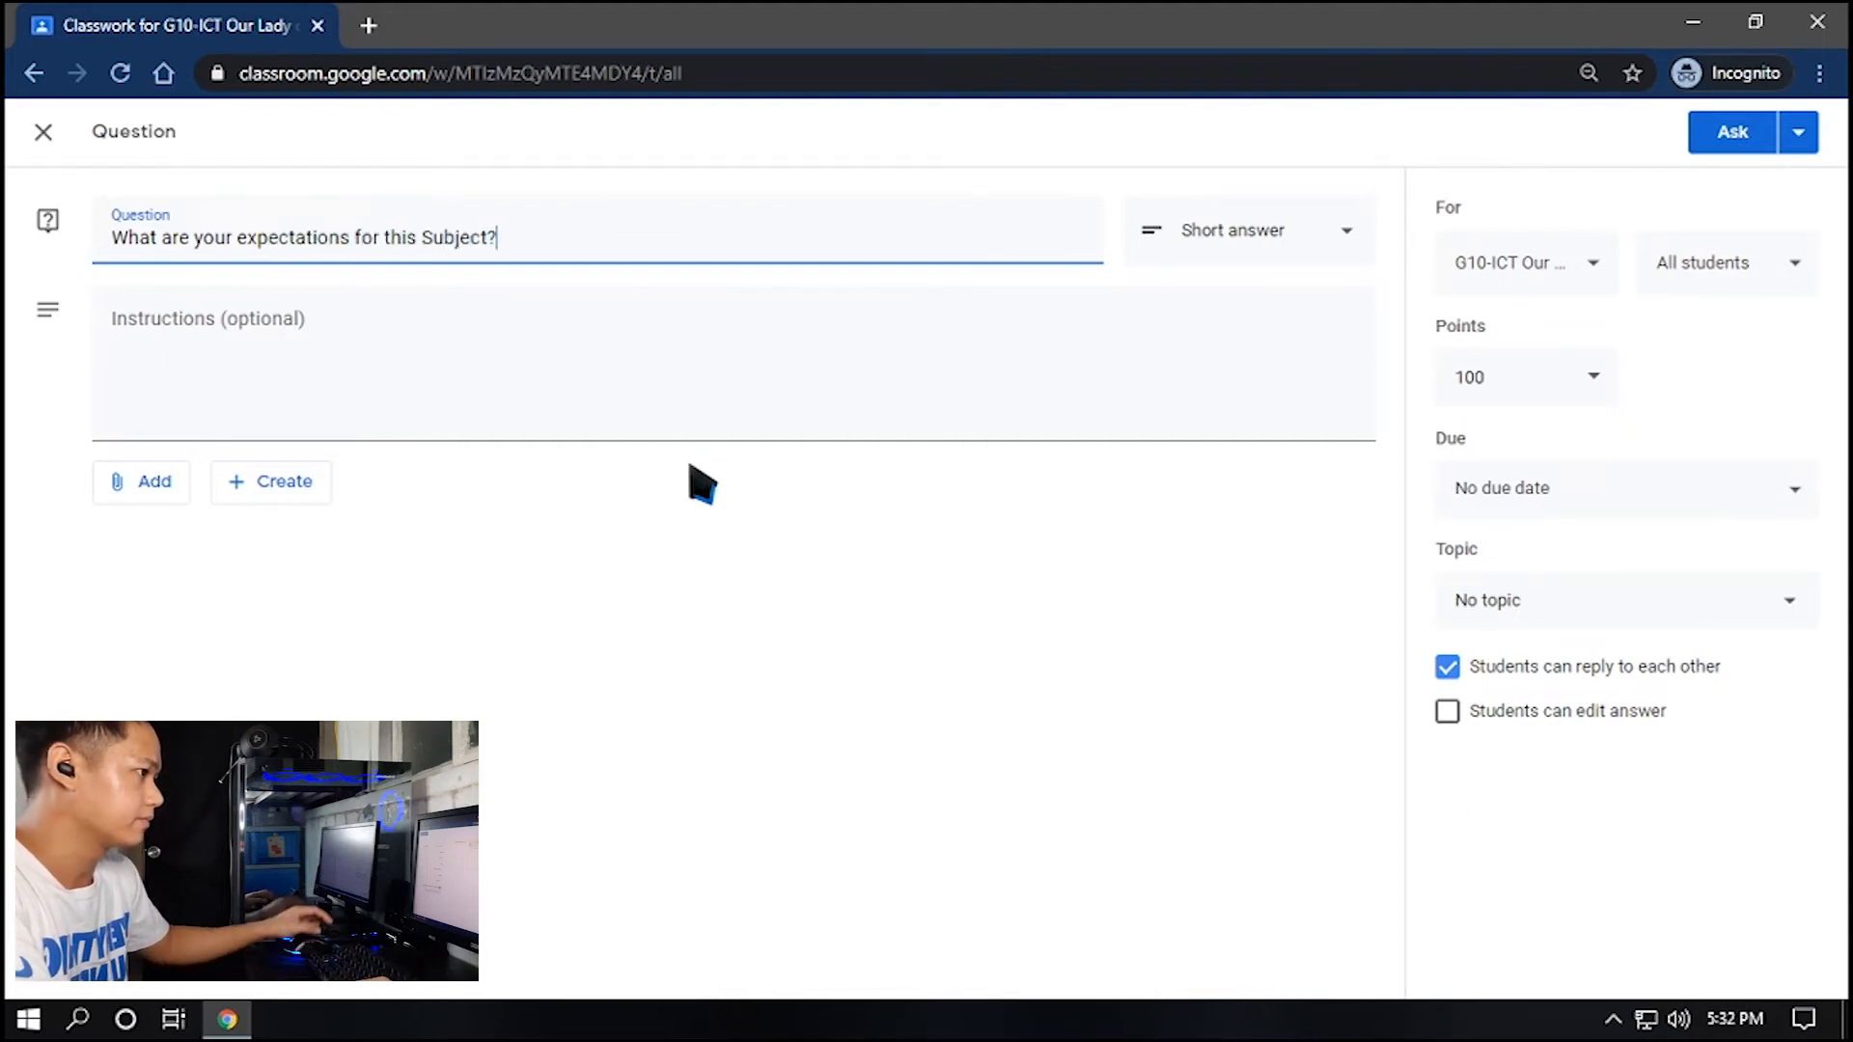
left_click(311, 349)
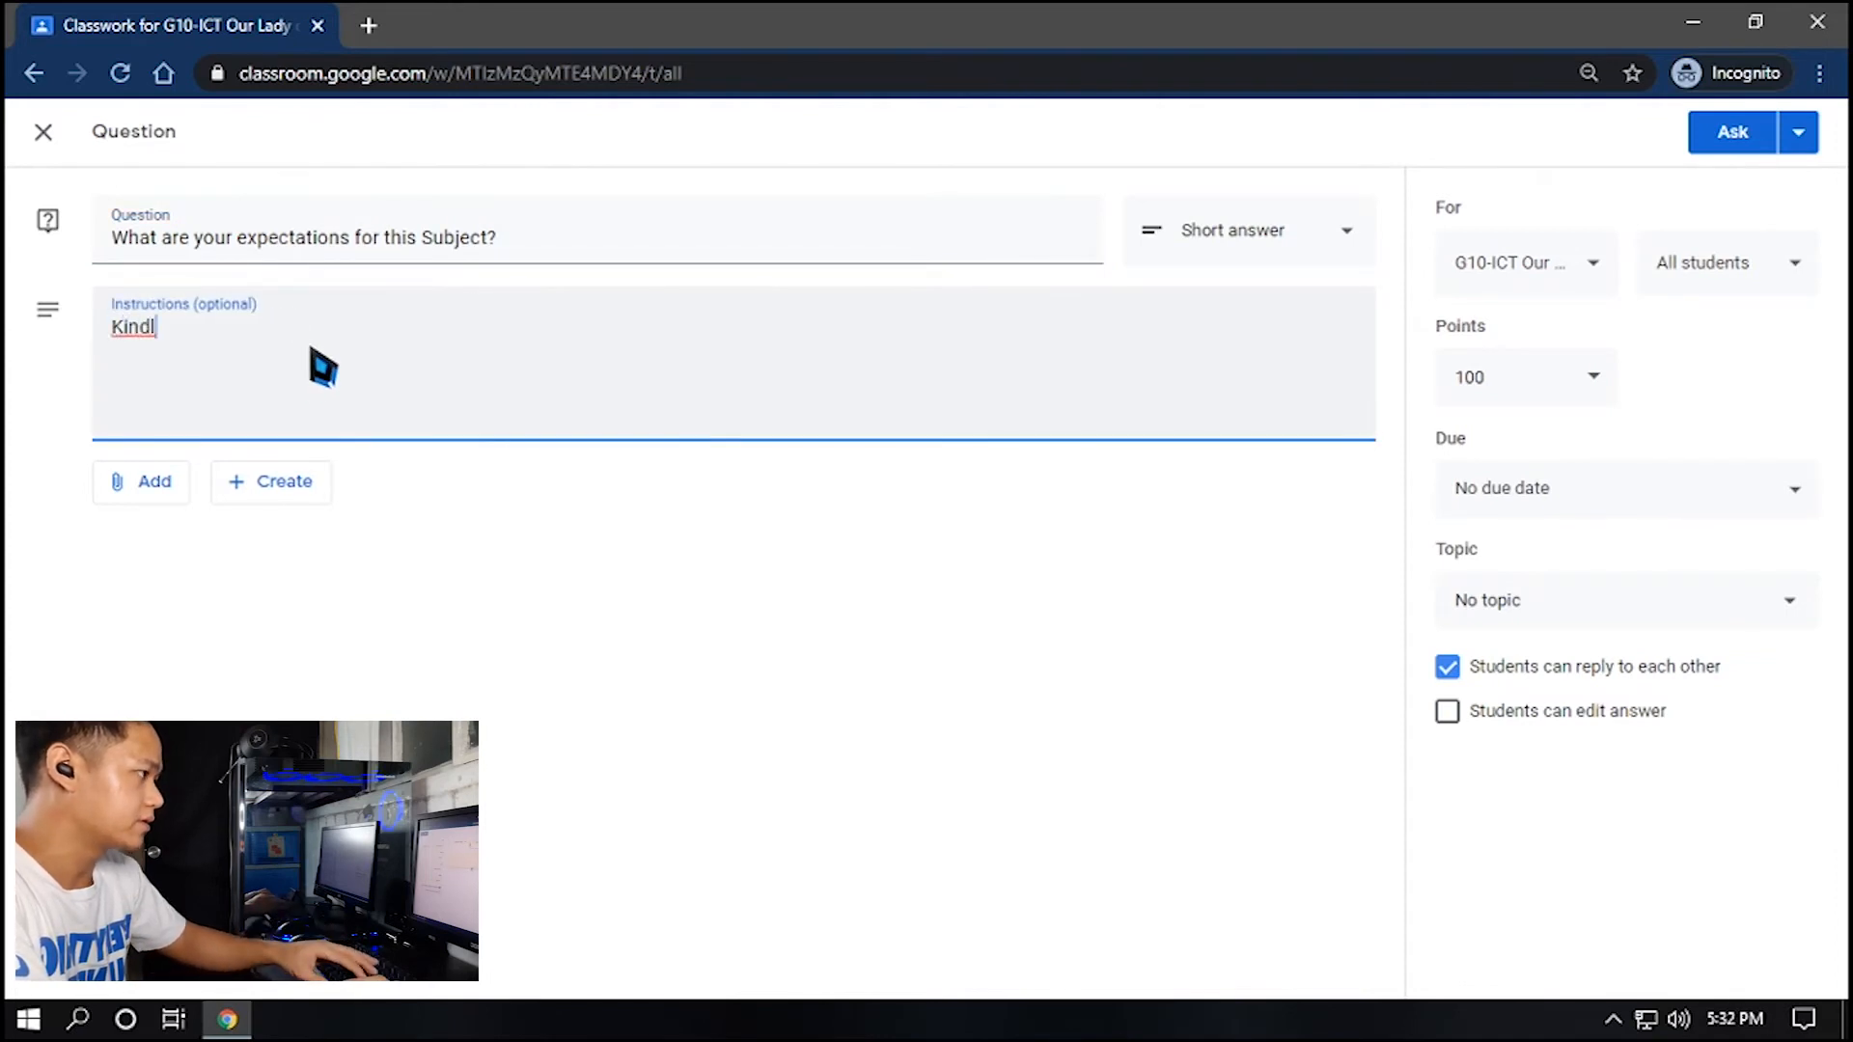
type("Kindly answer this question.")
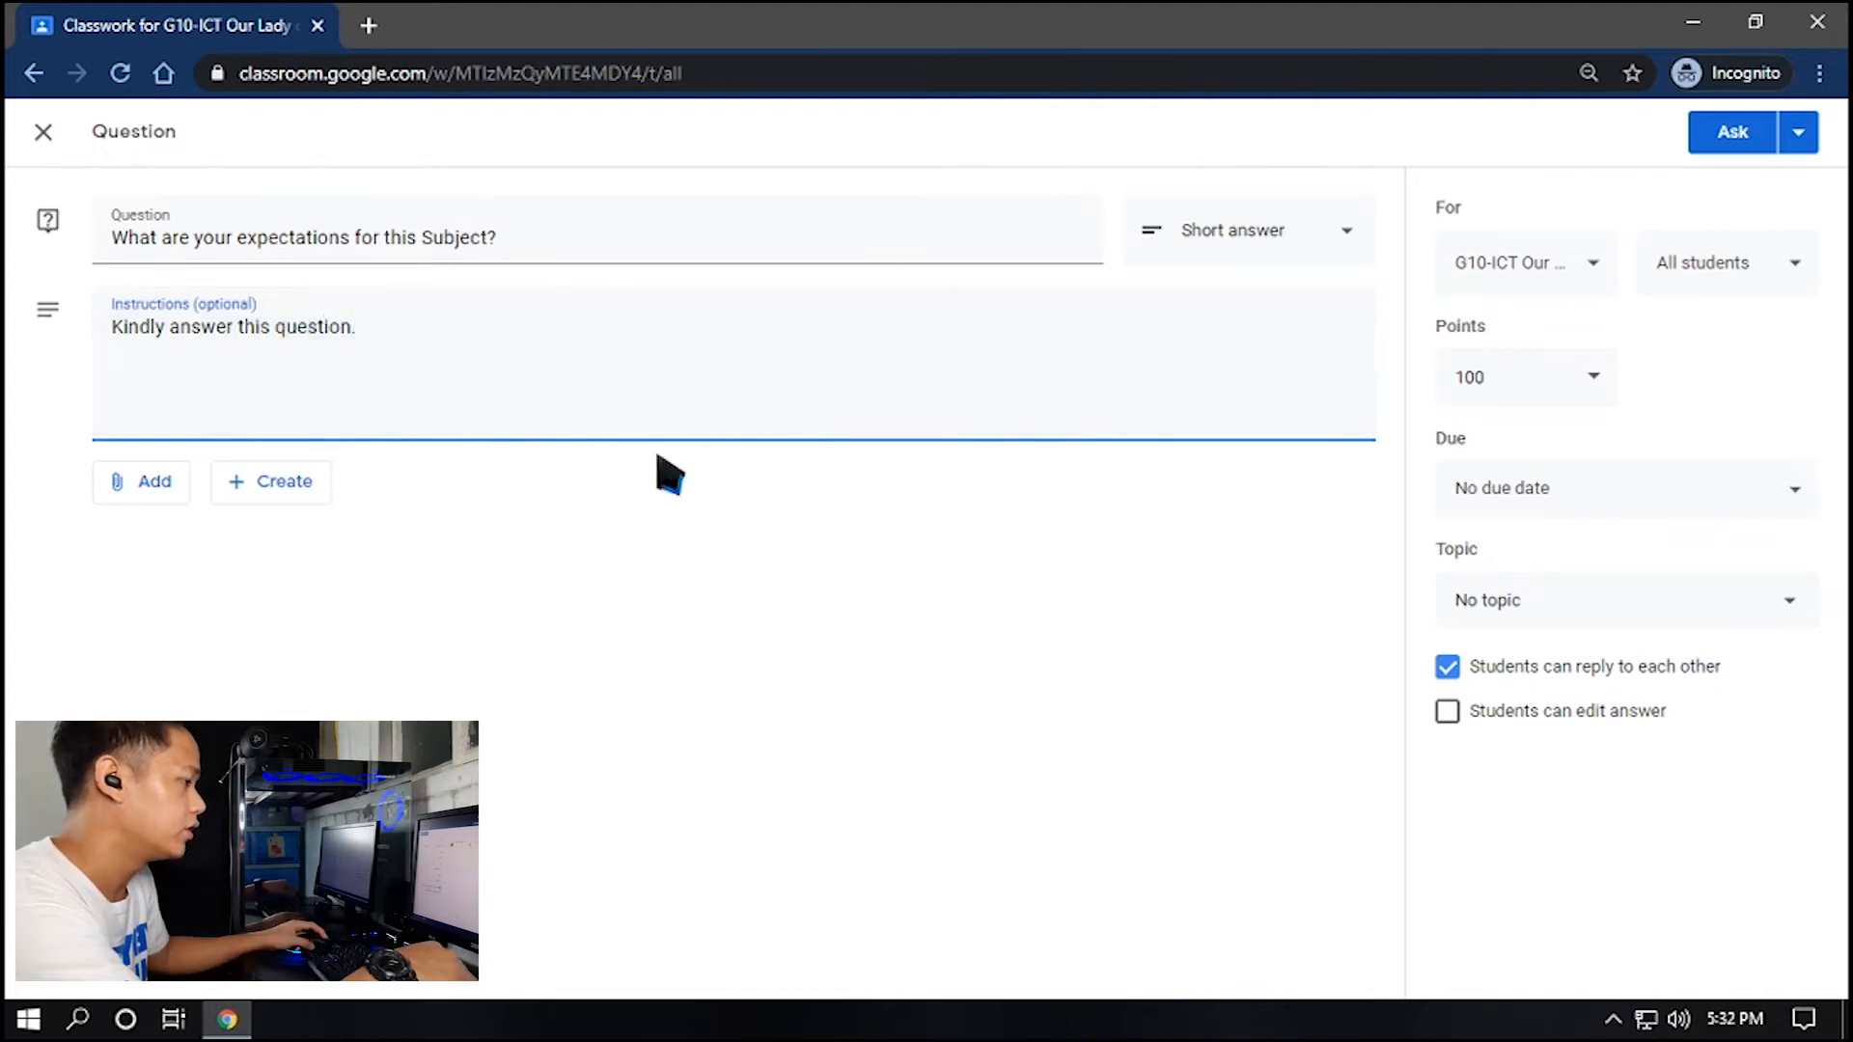
left_click(828, 668)
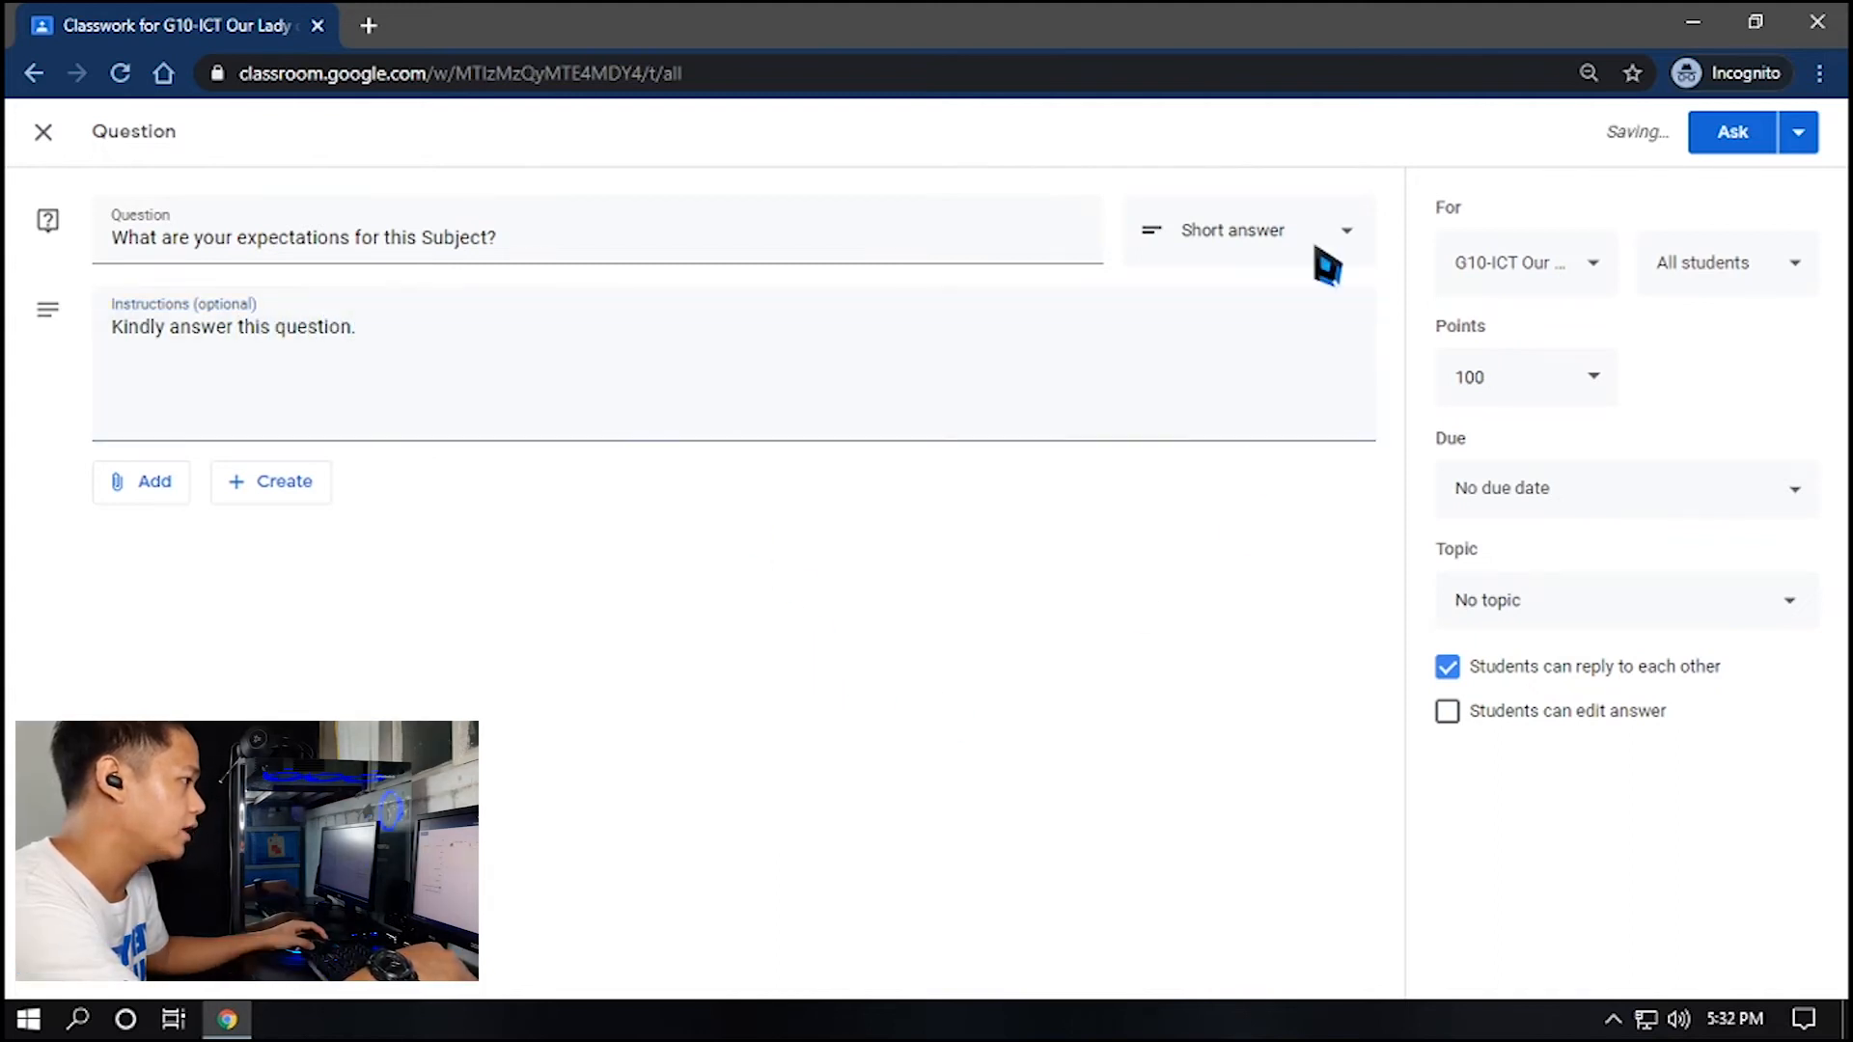
Review the question's answer types, attachment sources and new-file options without adding anything
left_click(1347, 239)
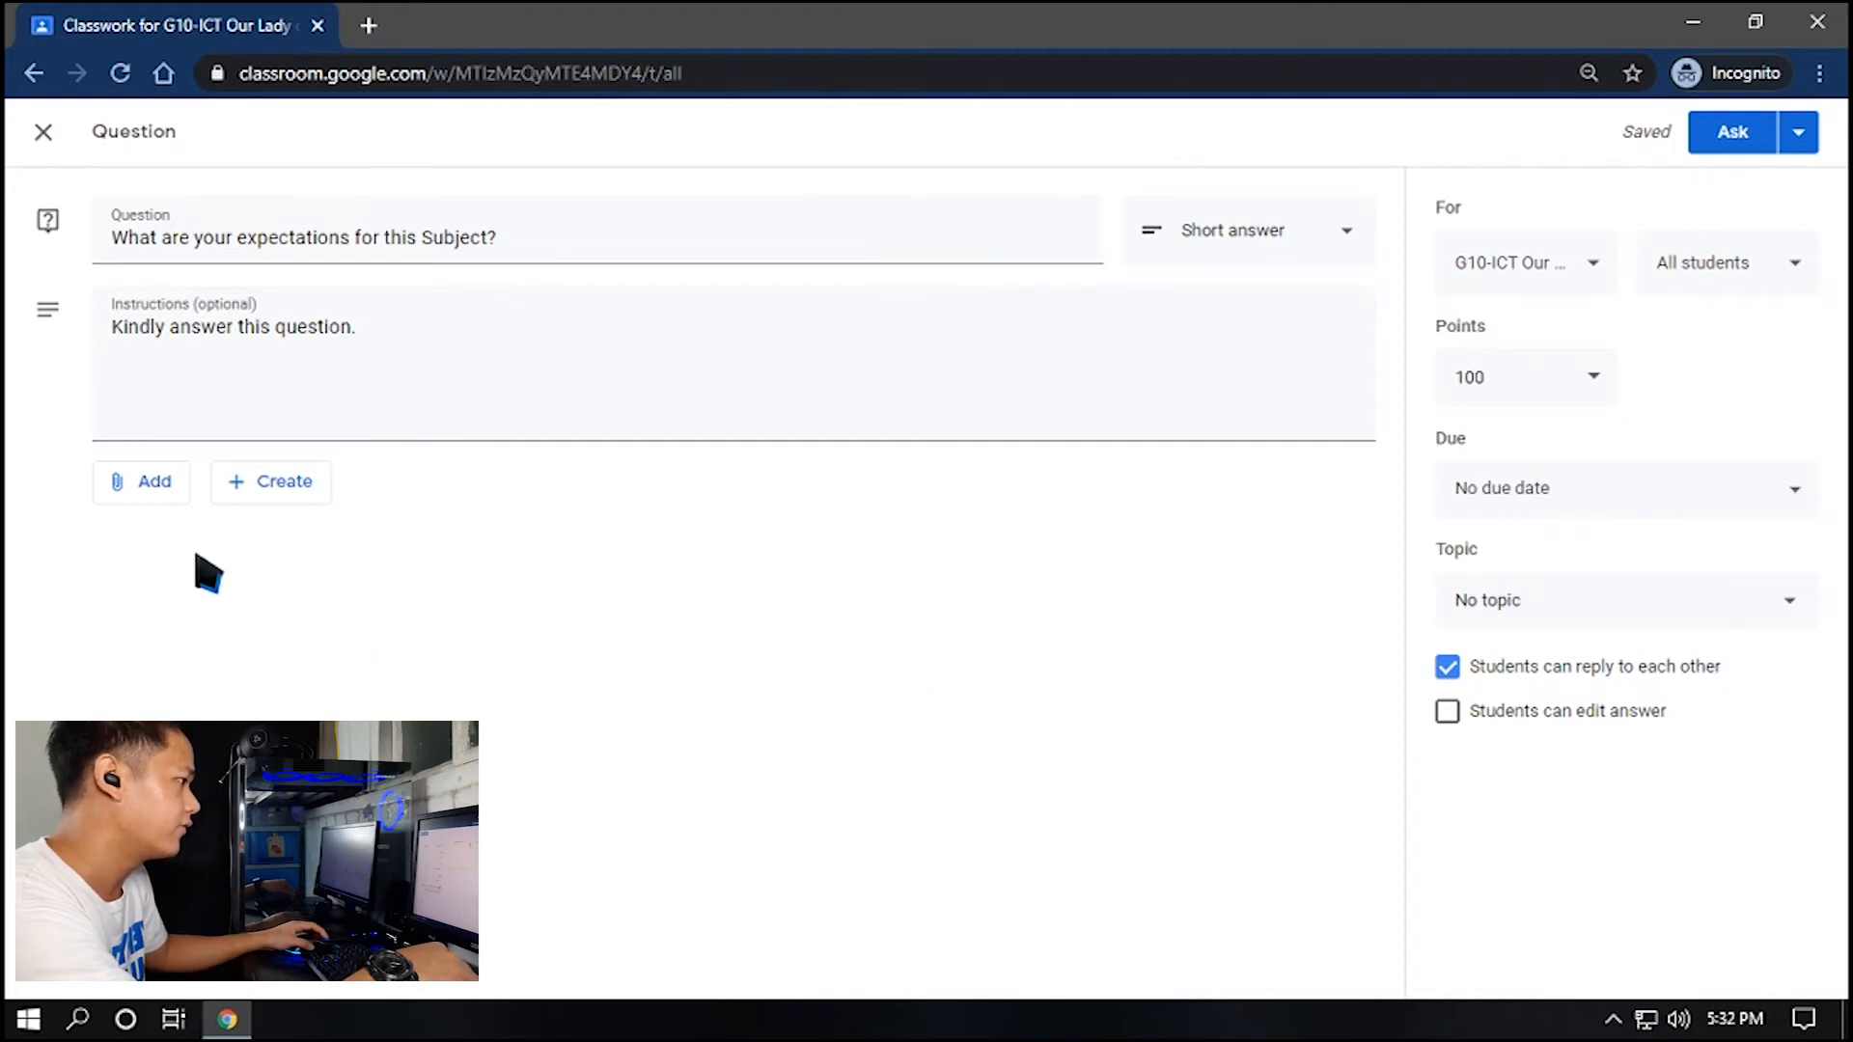
left_click(150, 486)
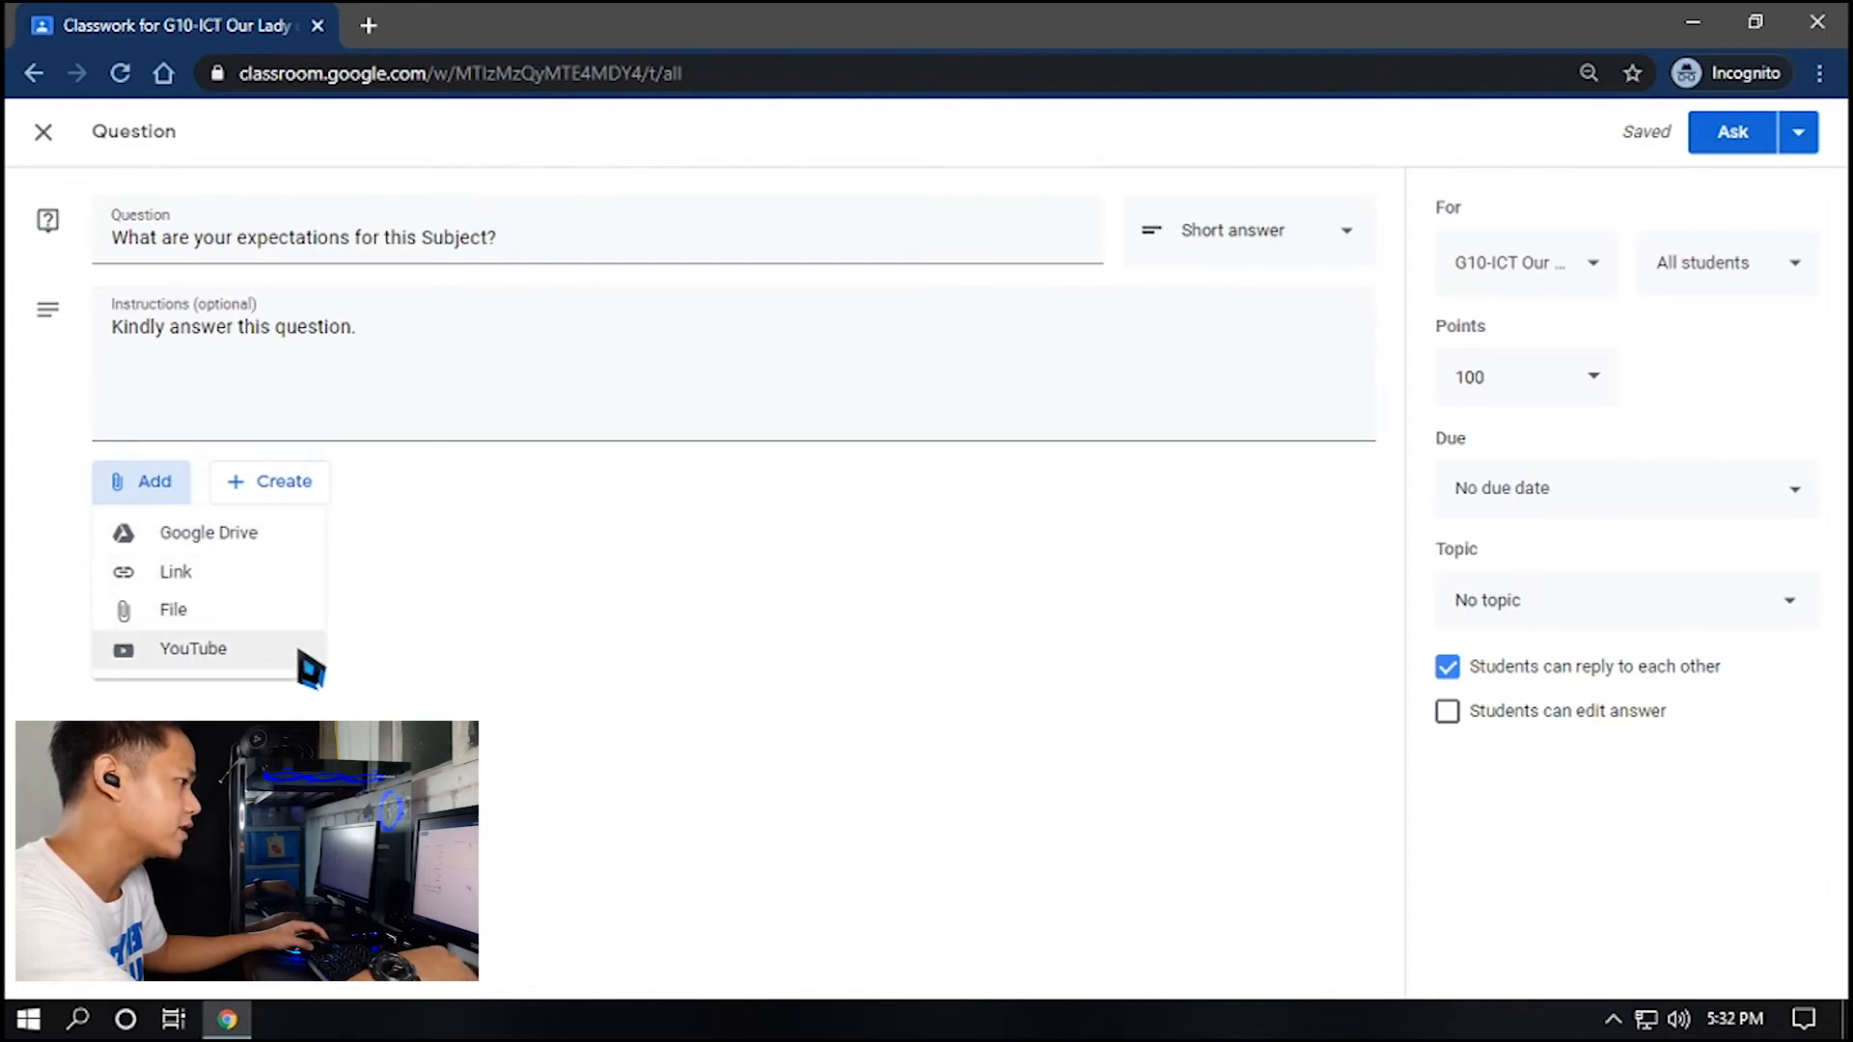
left_click(382, 618)
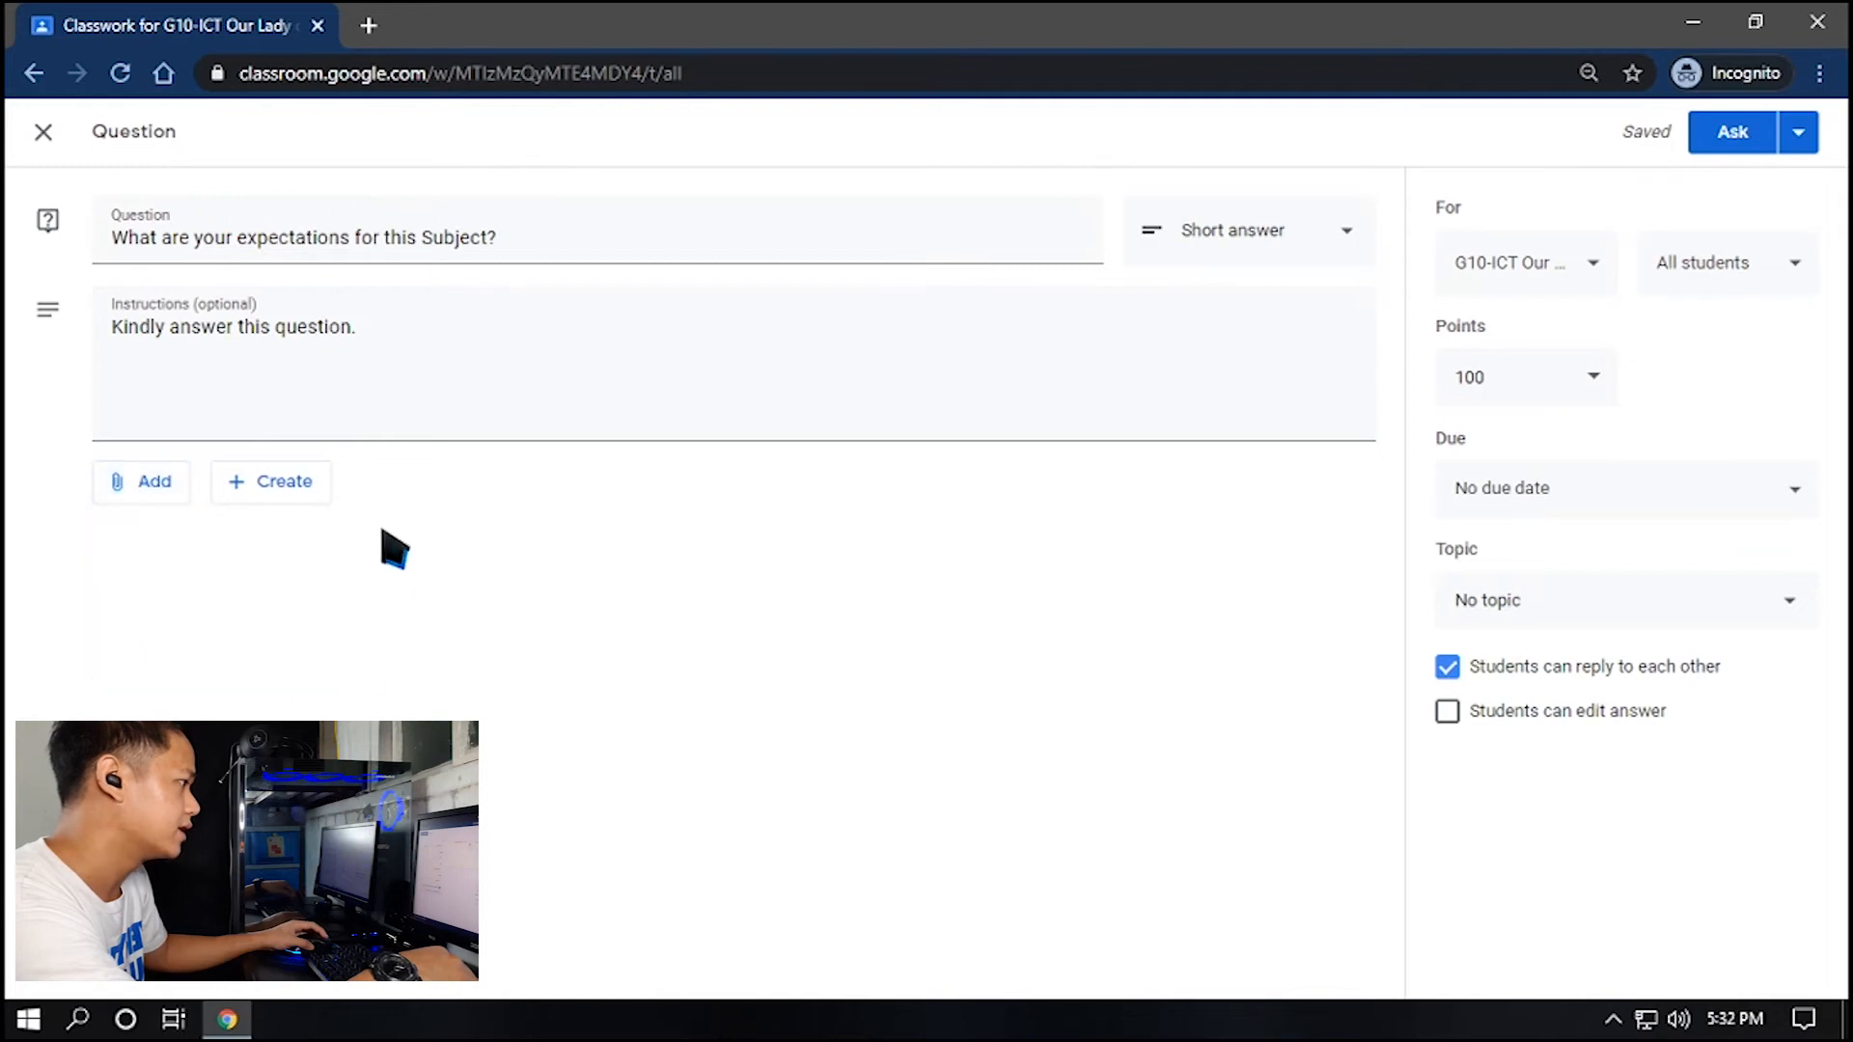
left_click(309, 494)
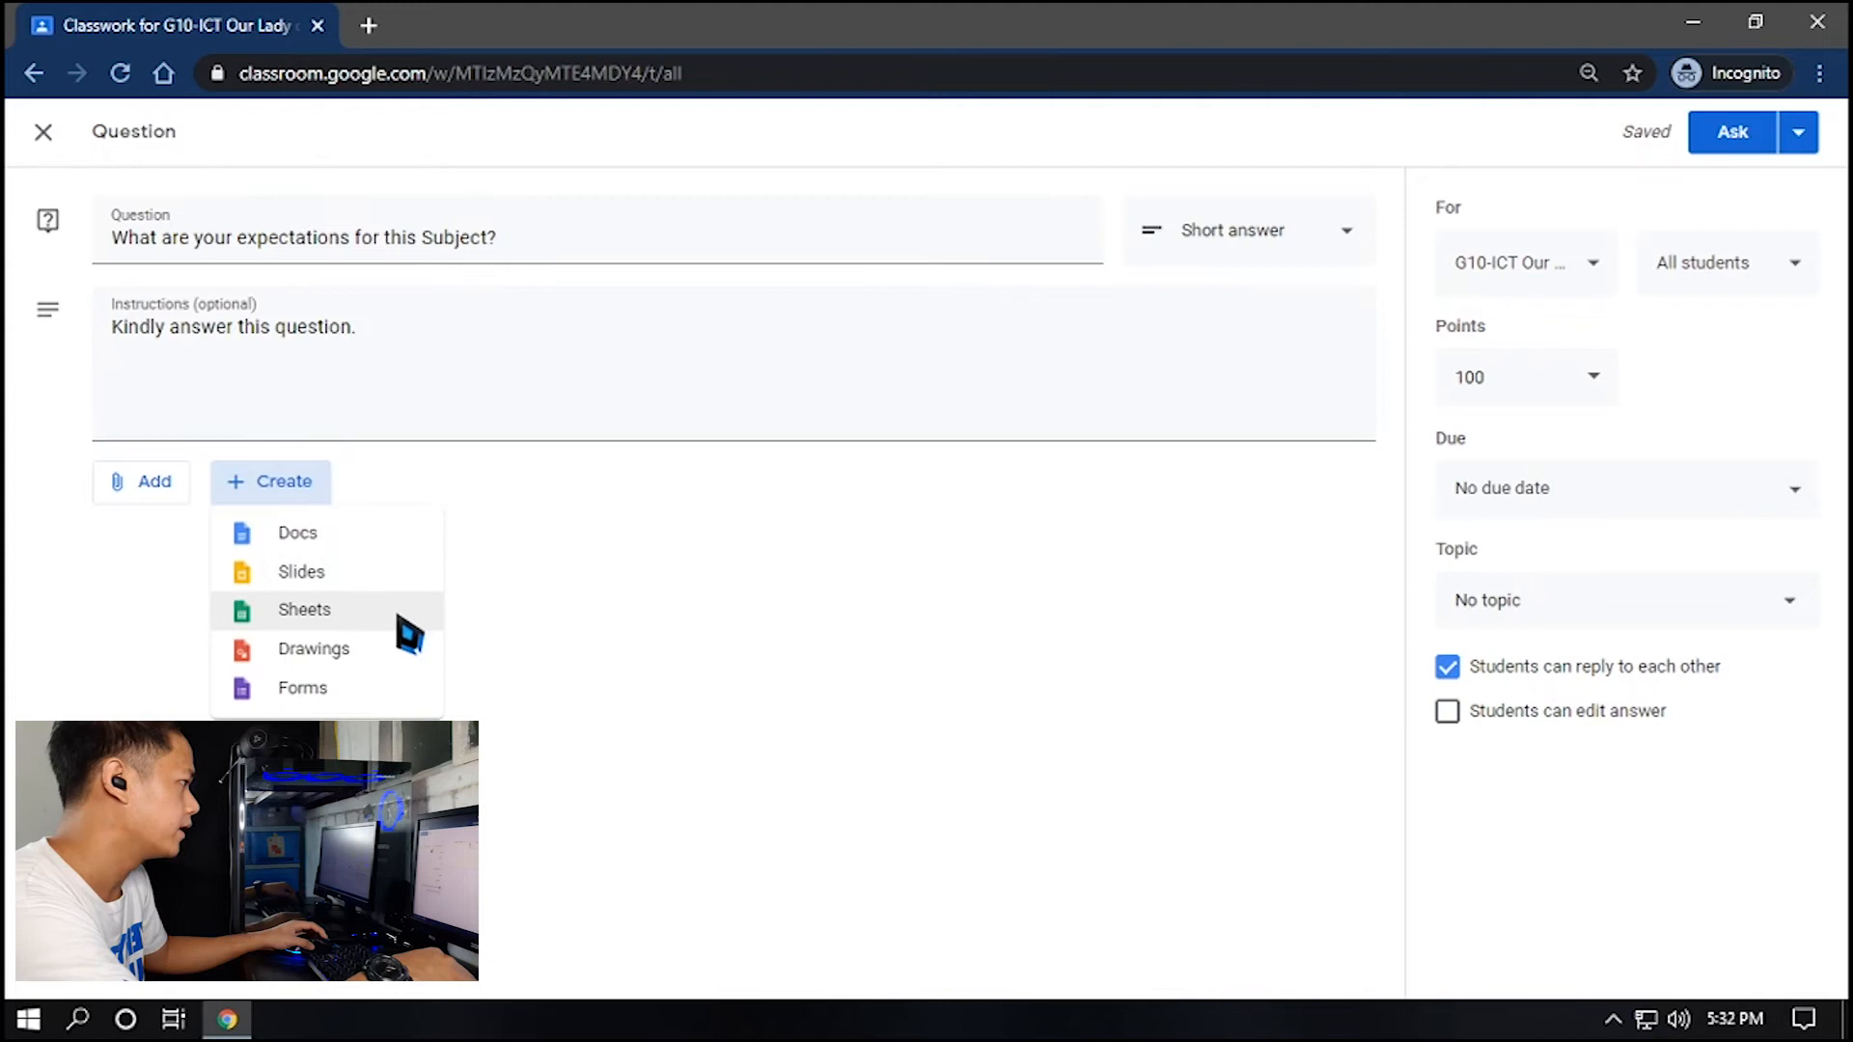
left_click(579, 548)
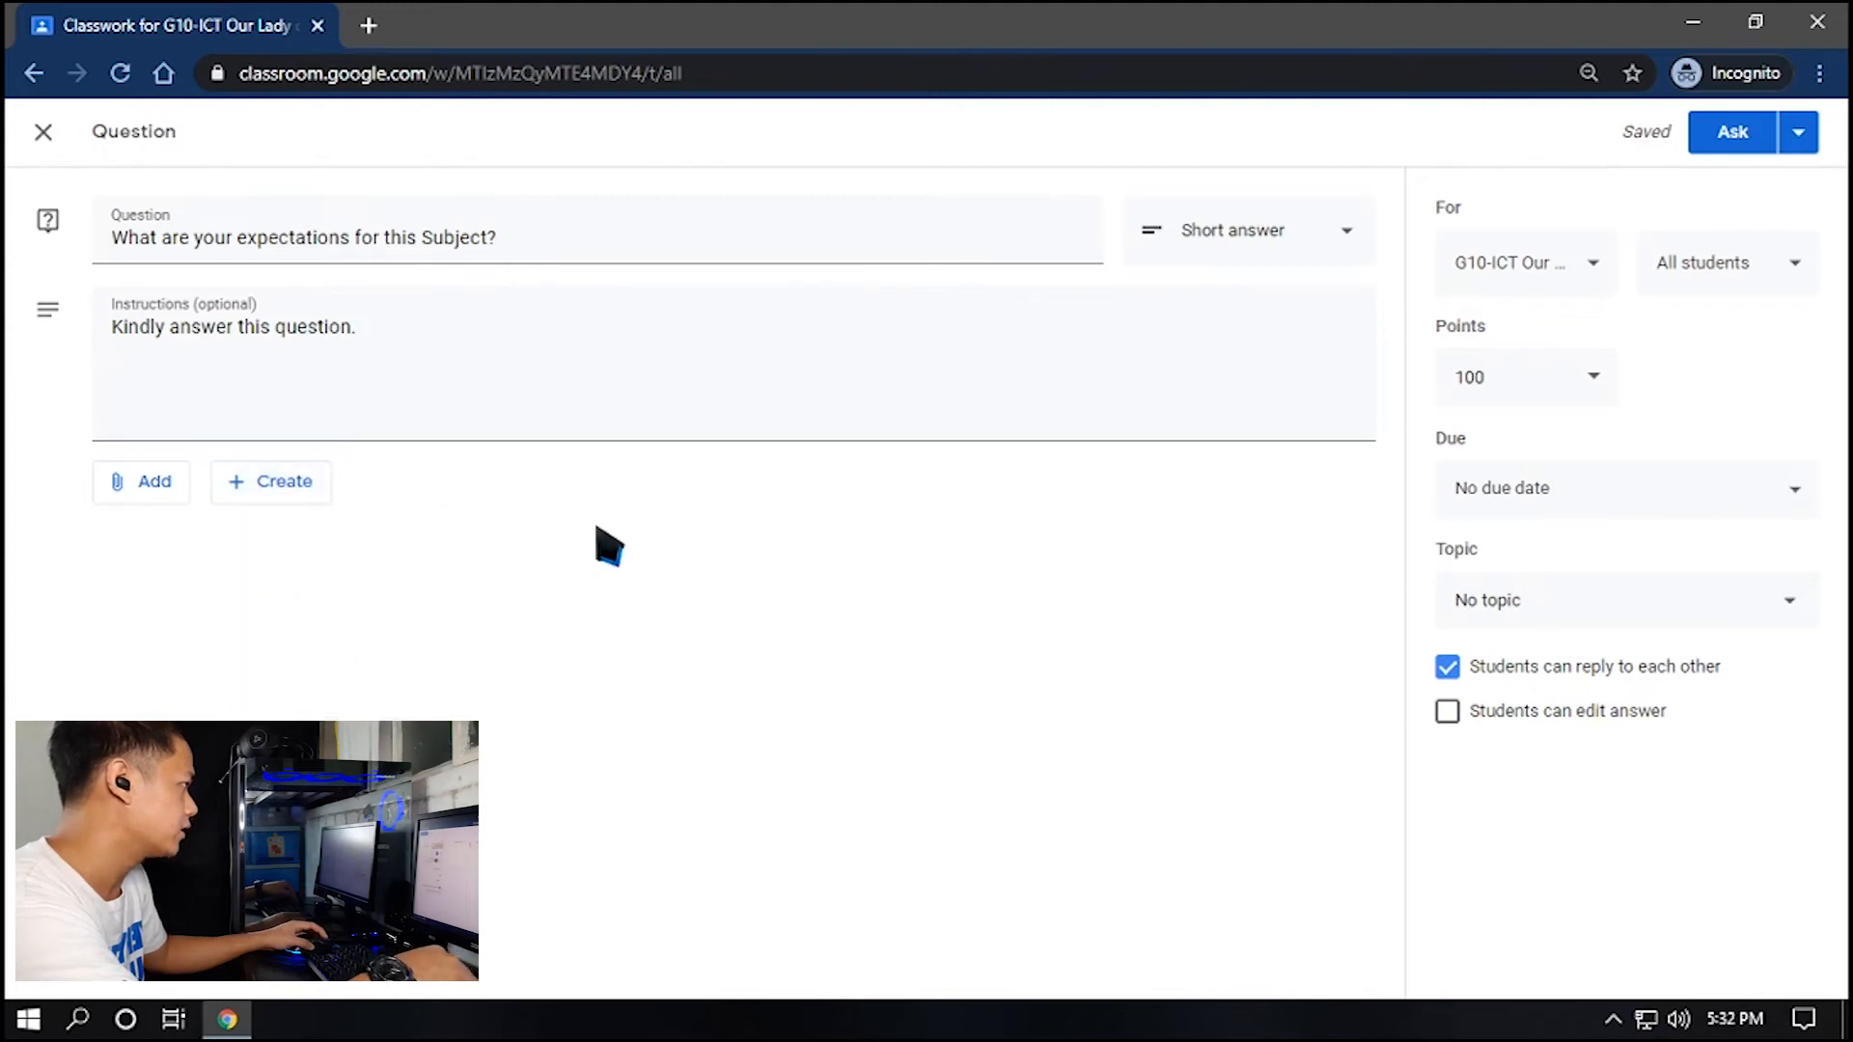
Add G9-ICT to the question's classes, remove it again, and review which students receive the question
left_click(1590, 275)
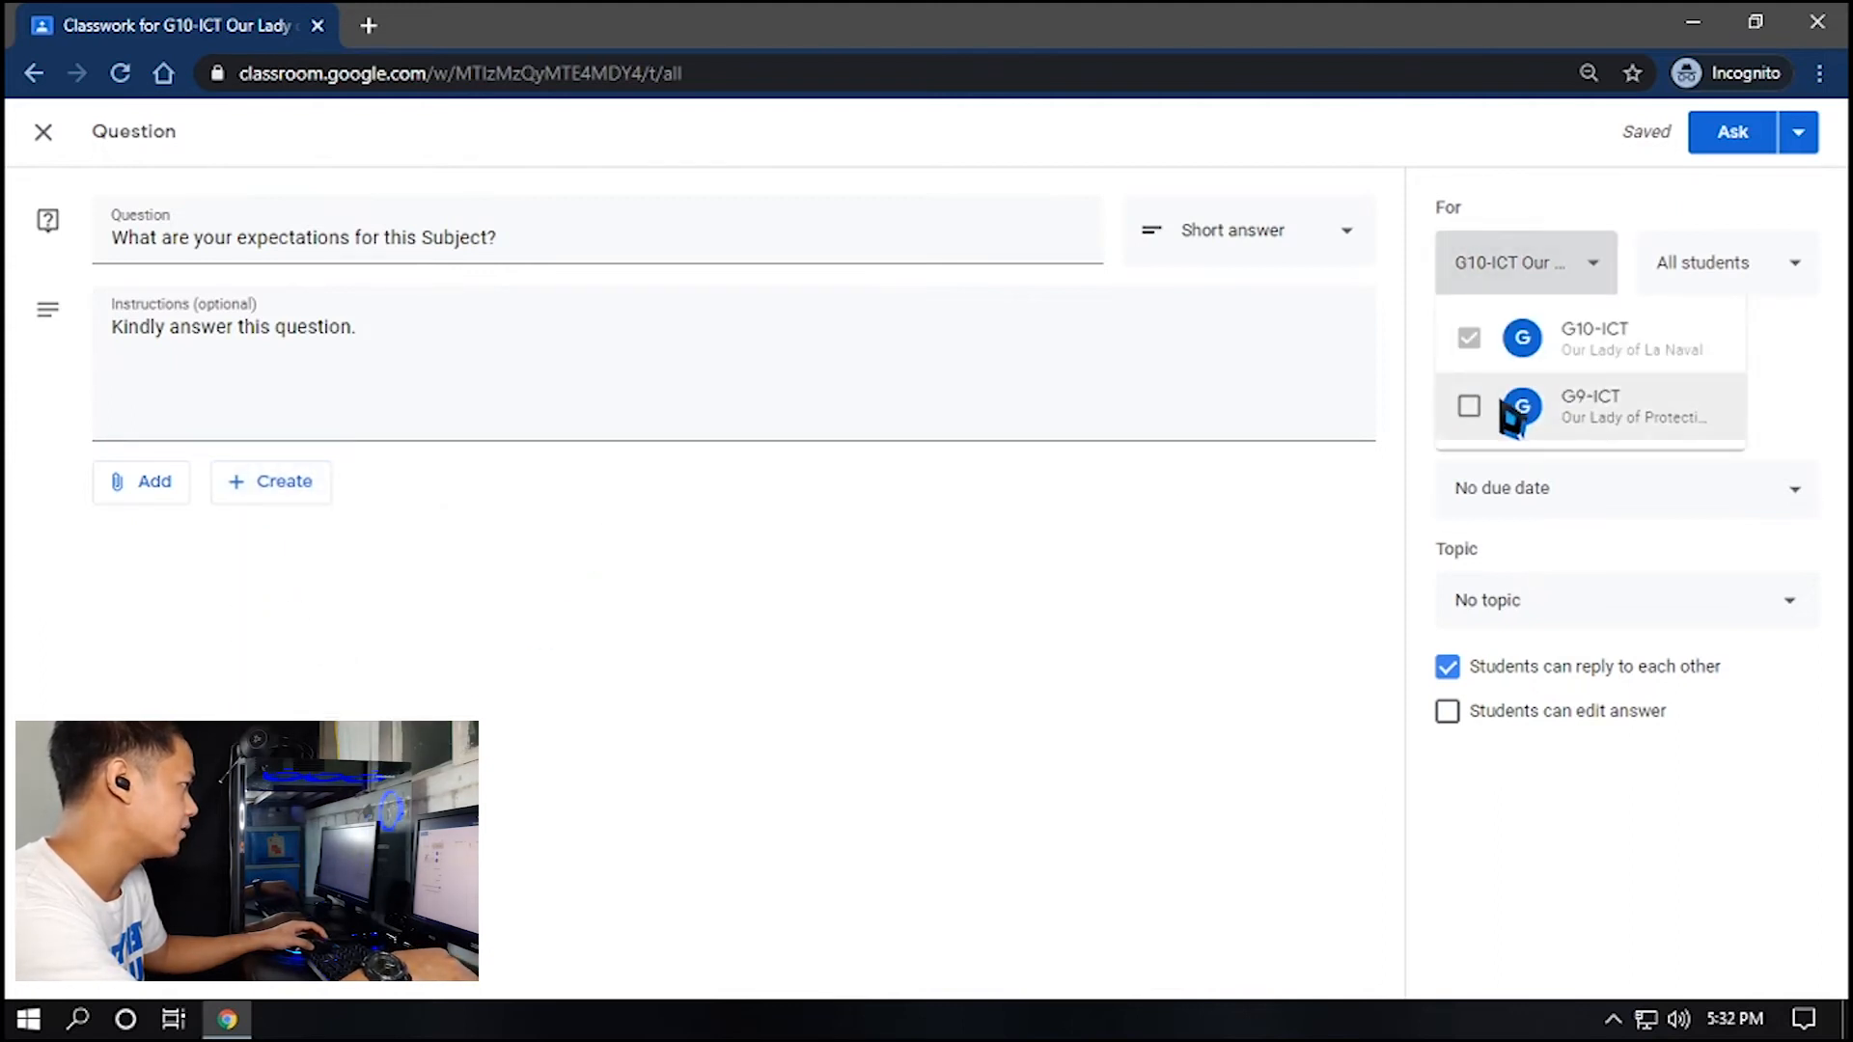
left_click(1471, 407)
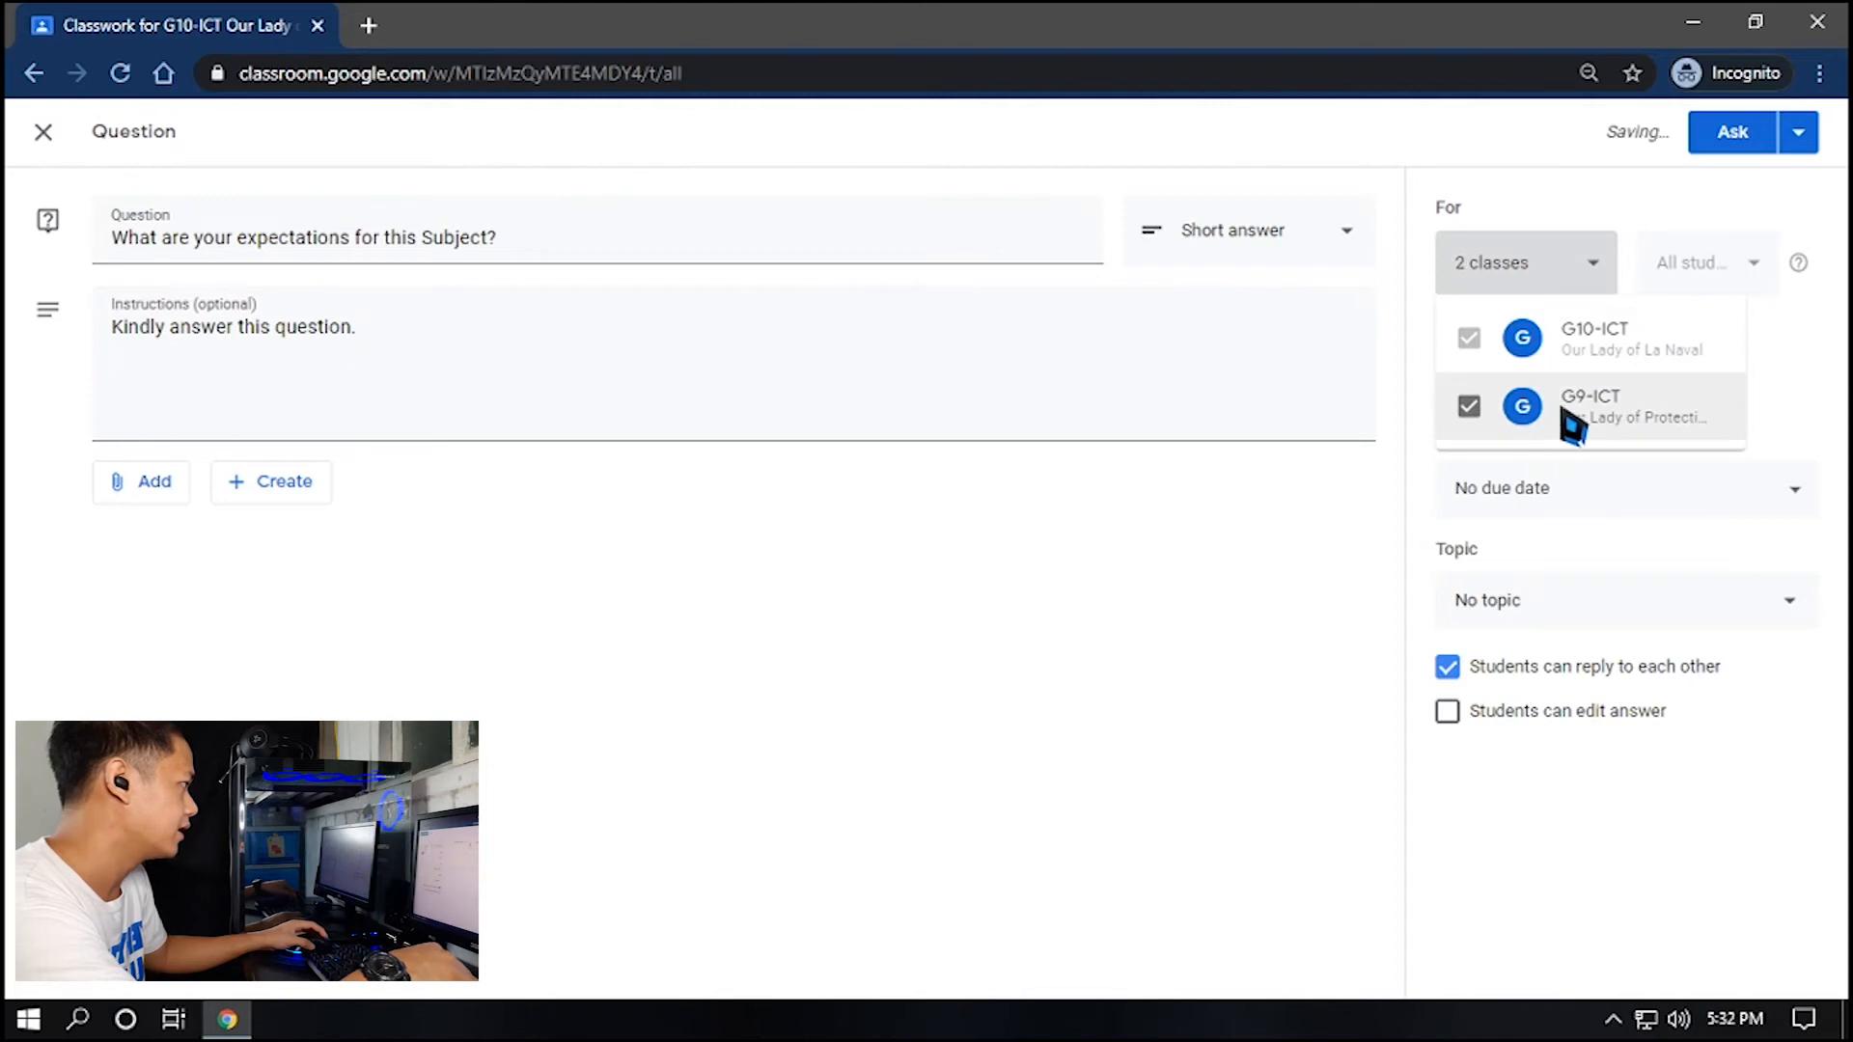
left_click(1470, 410)
left_click(1747, 285)
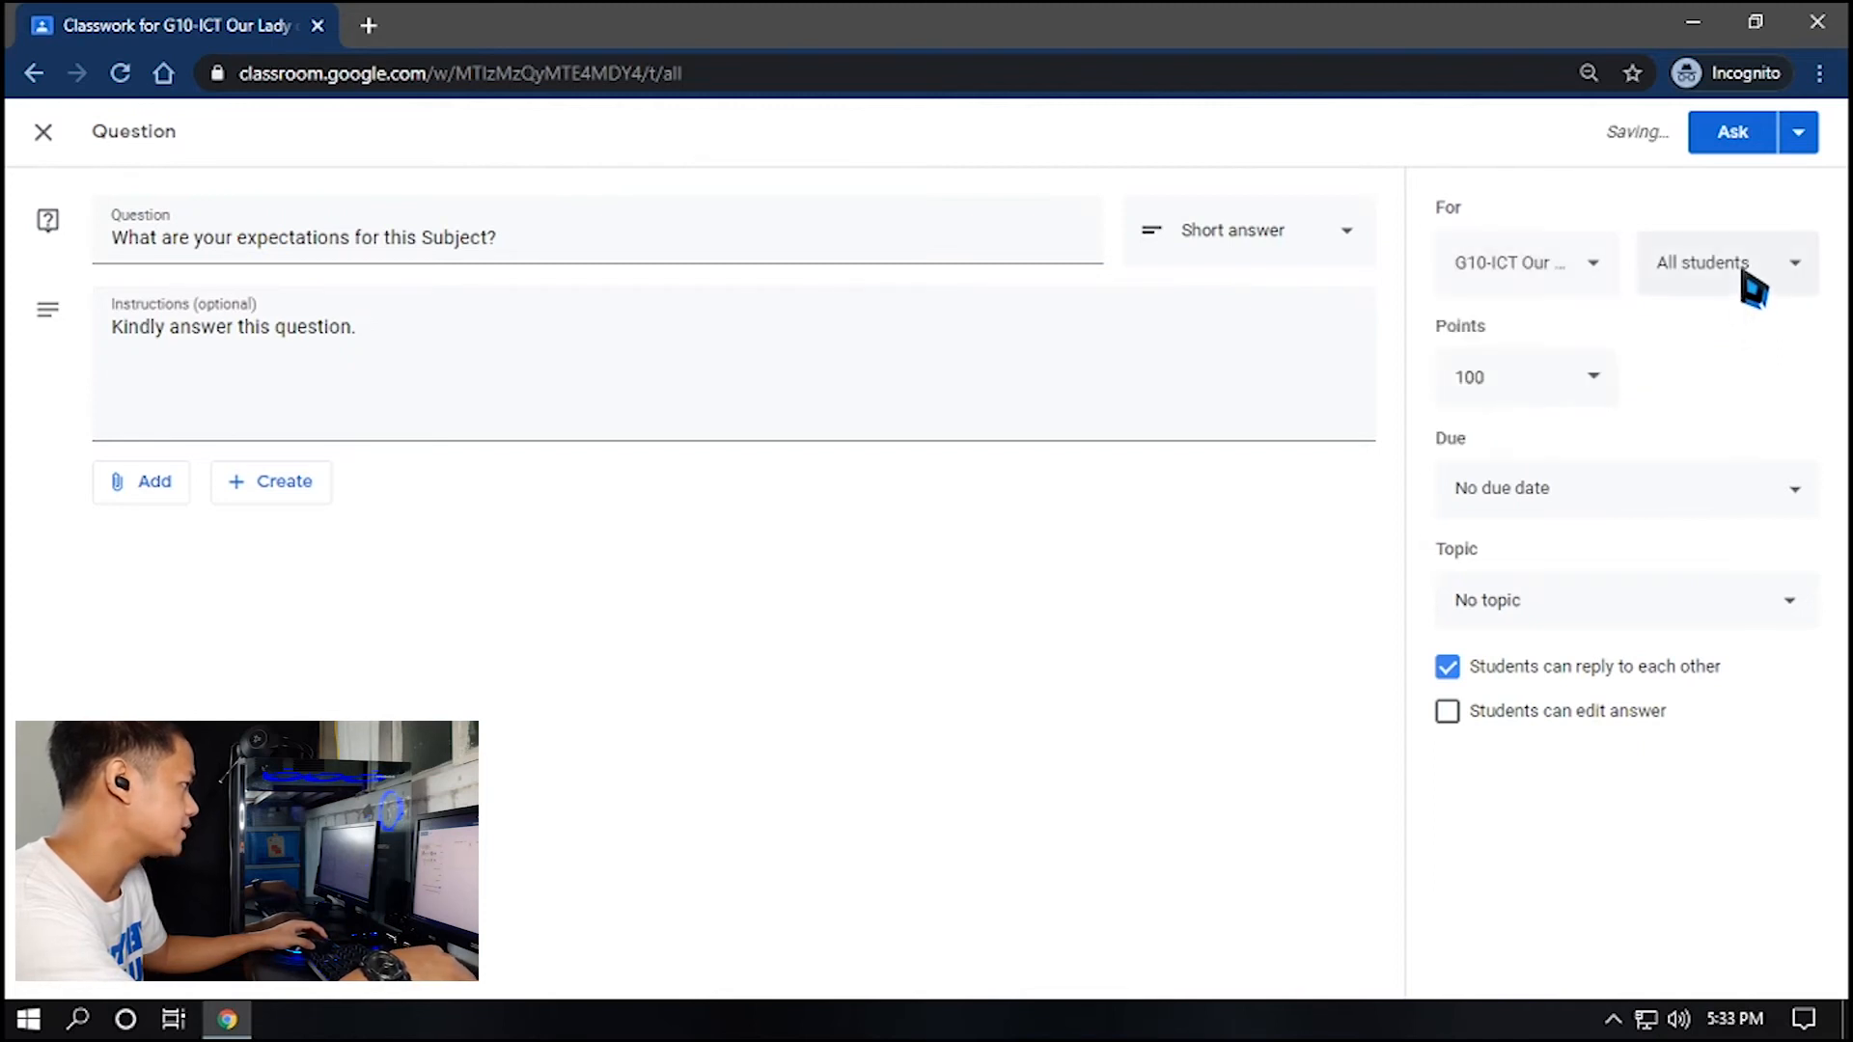
left_click(1781, 273)
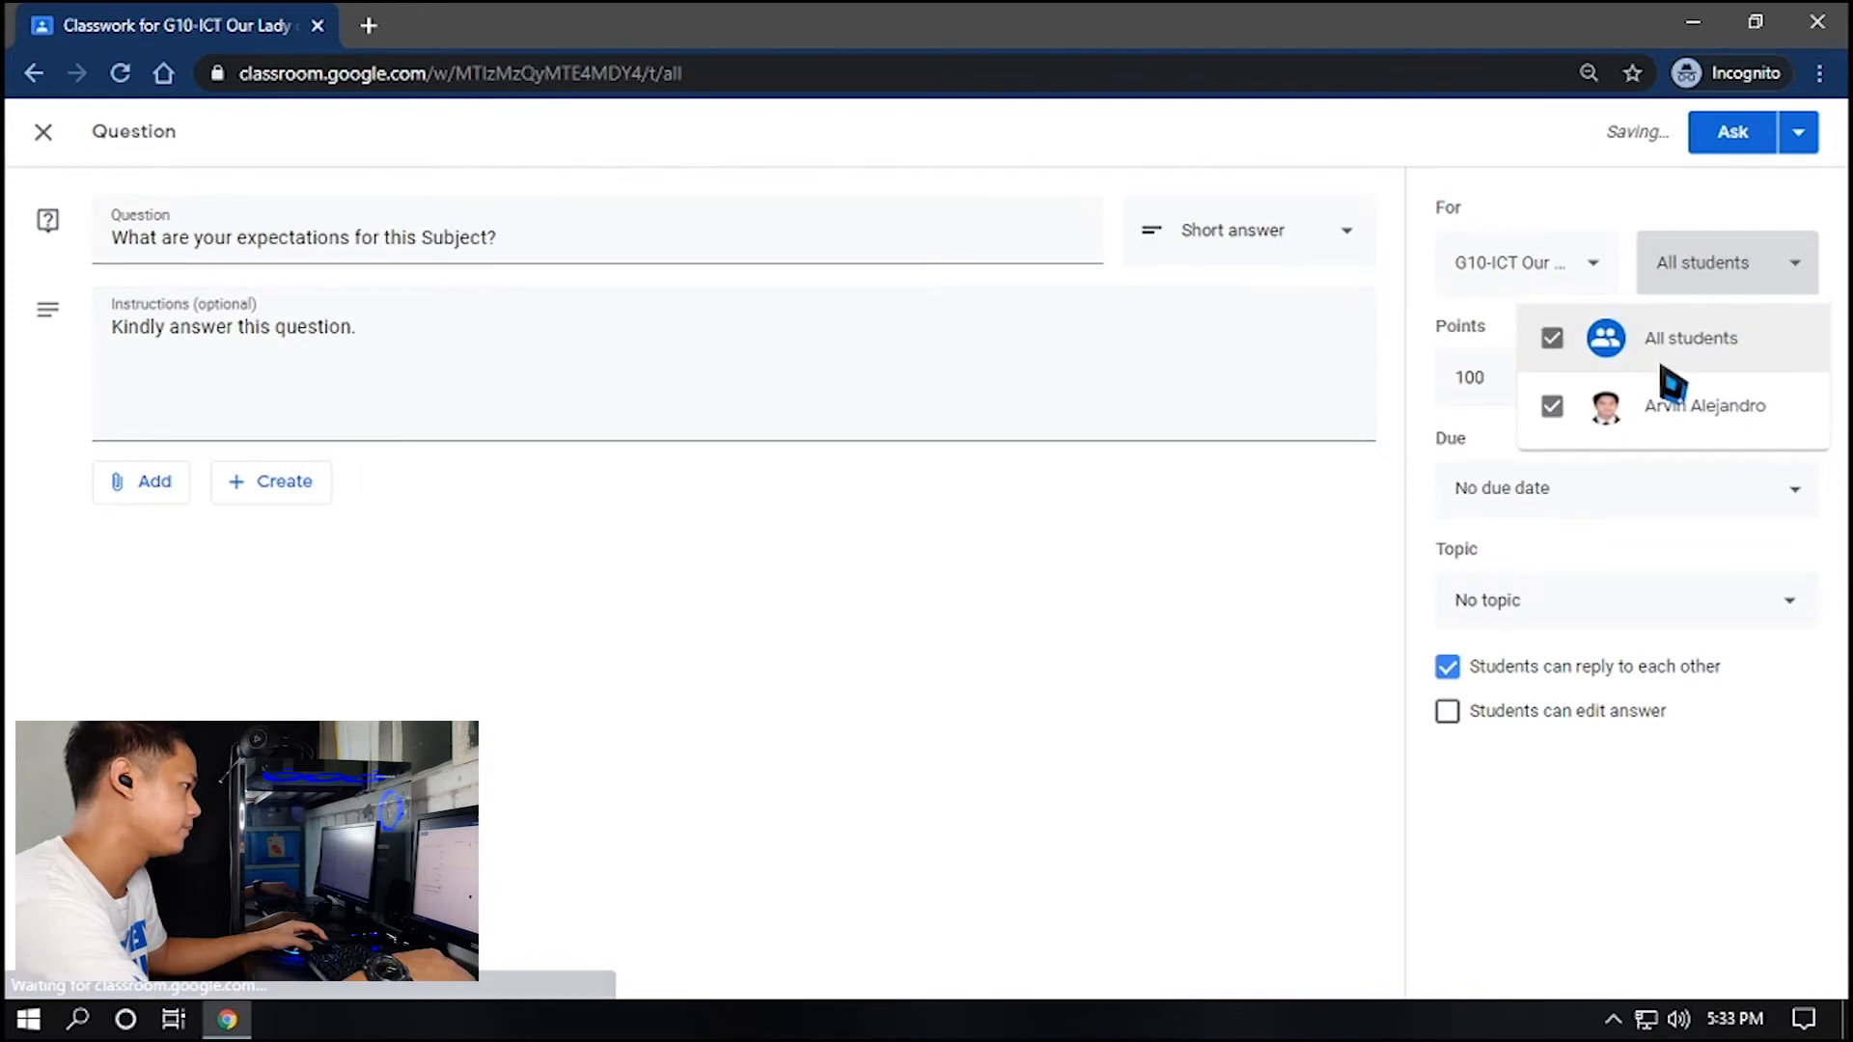
left_click(1784, 276)
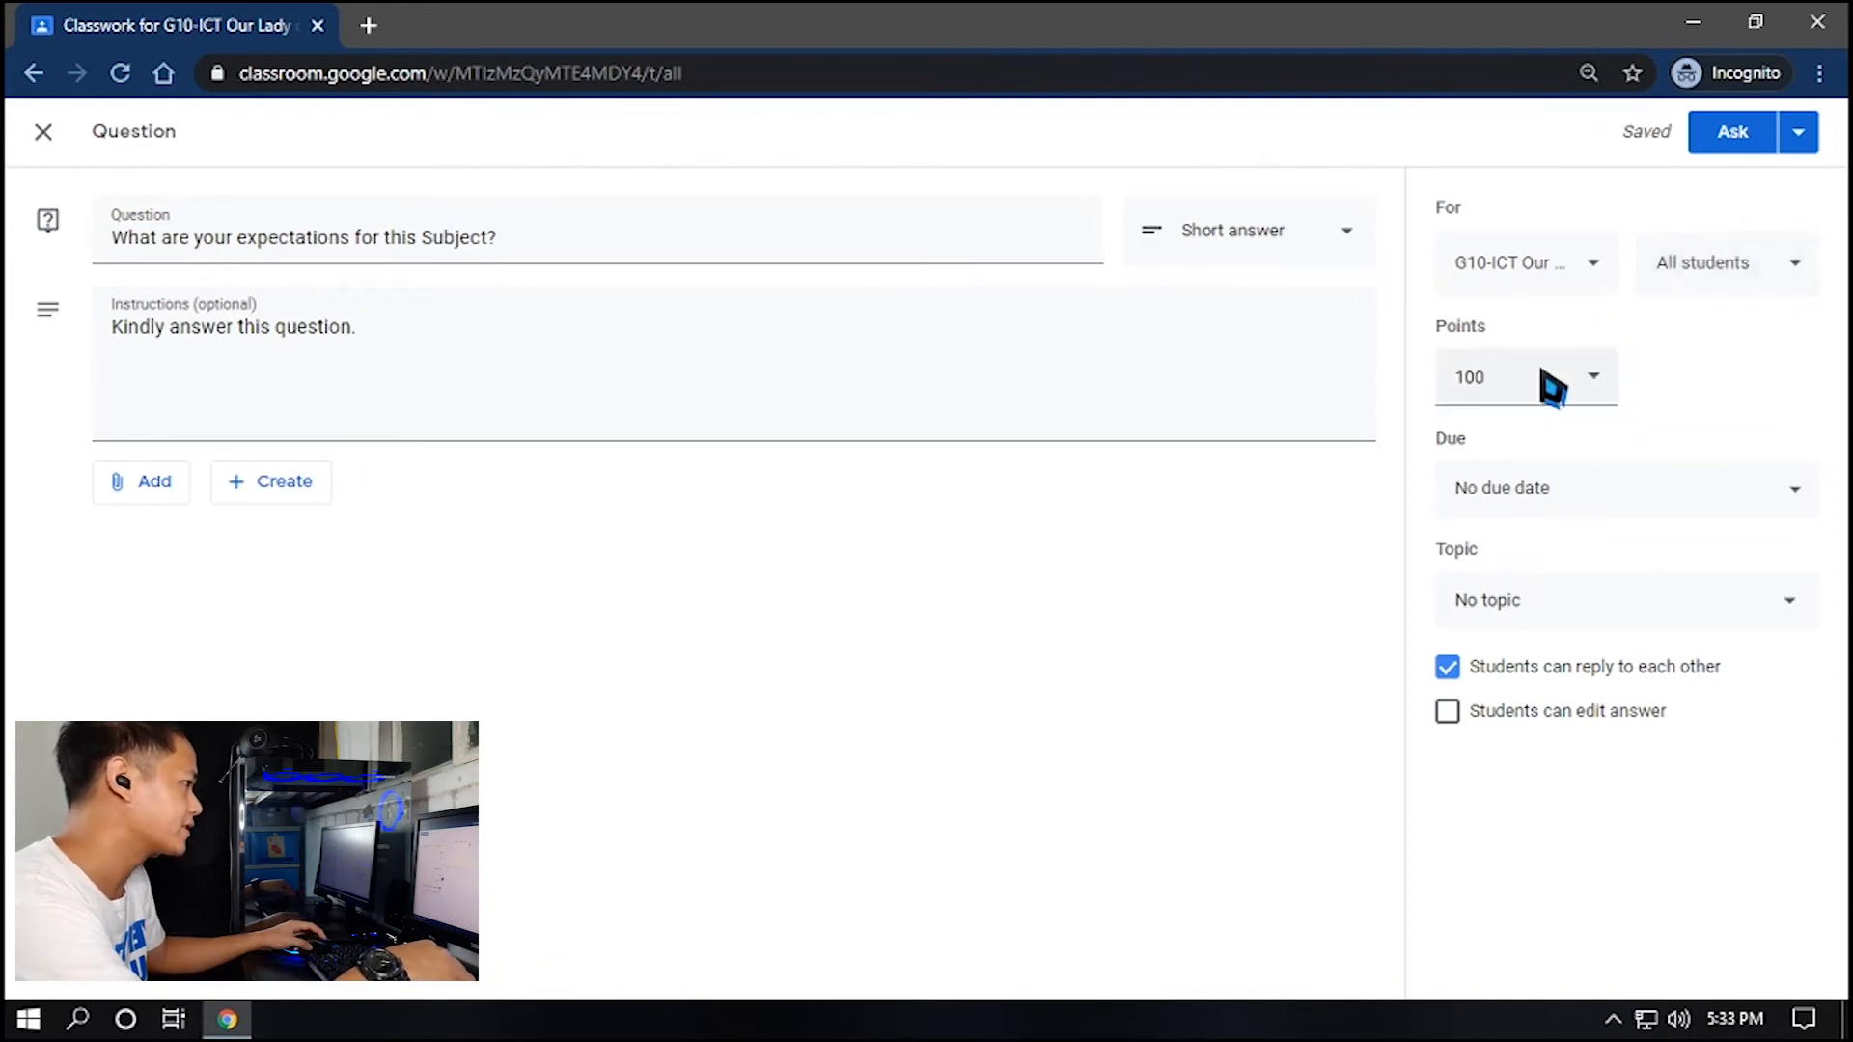
Set the question's points to 10 and its due date to 4 September 2020
left_click(1504, 394)
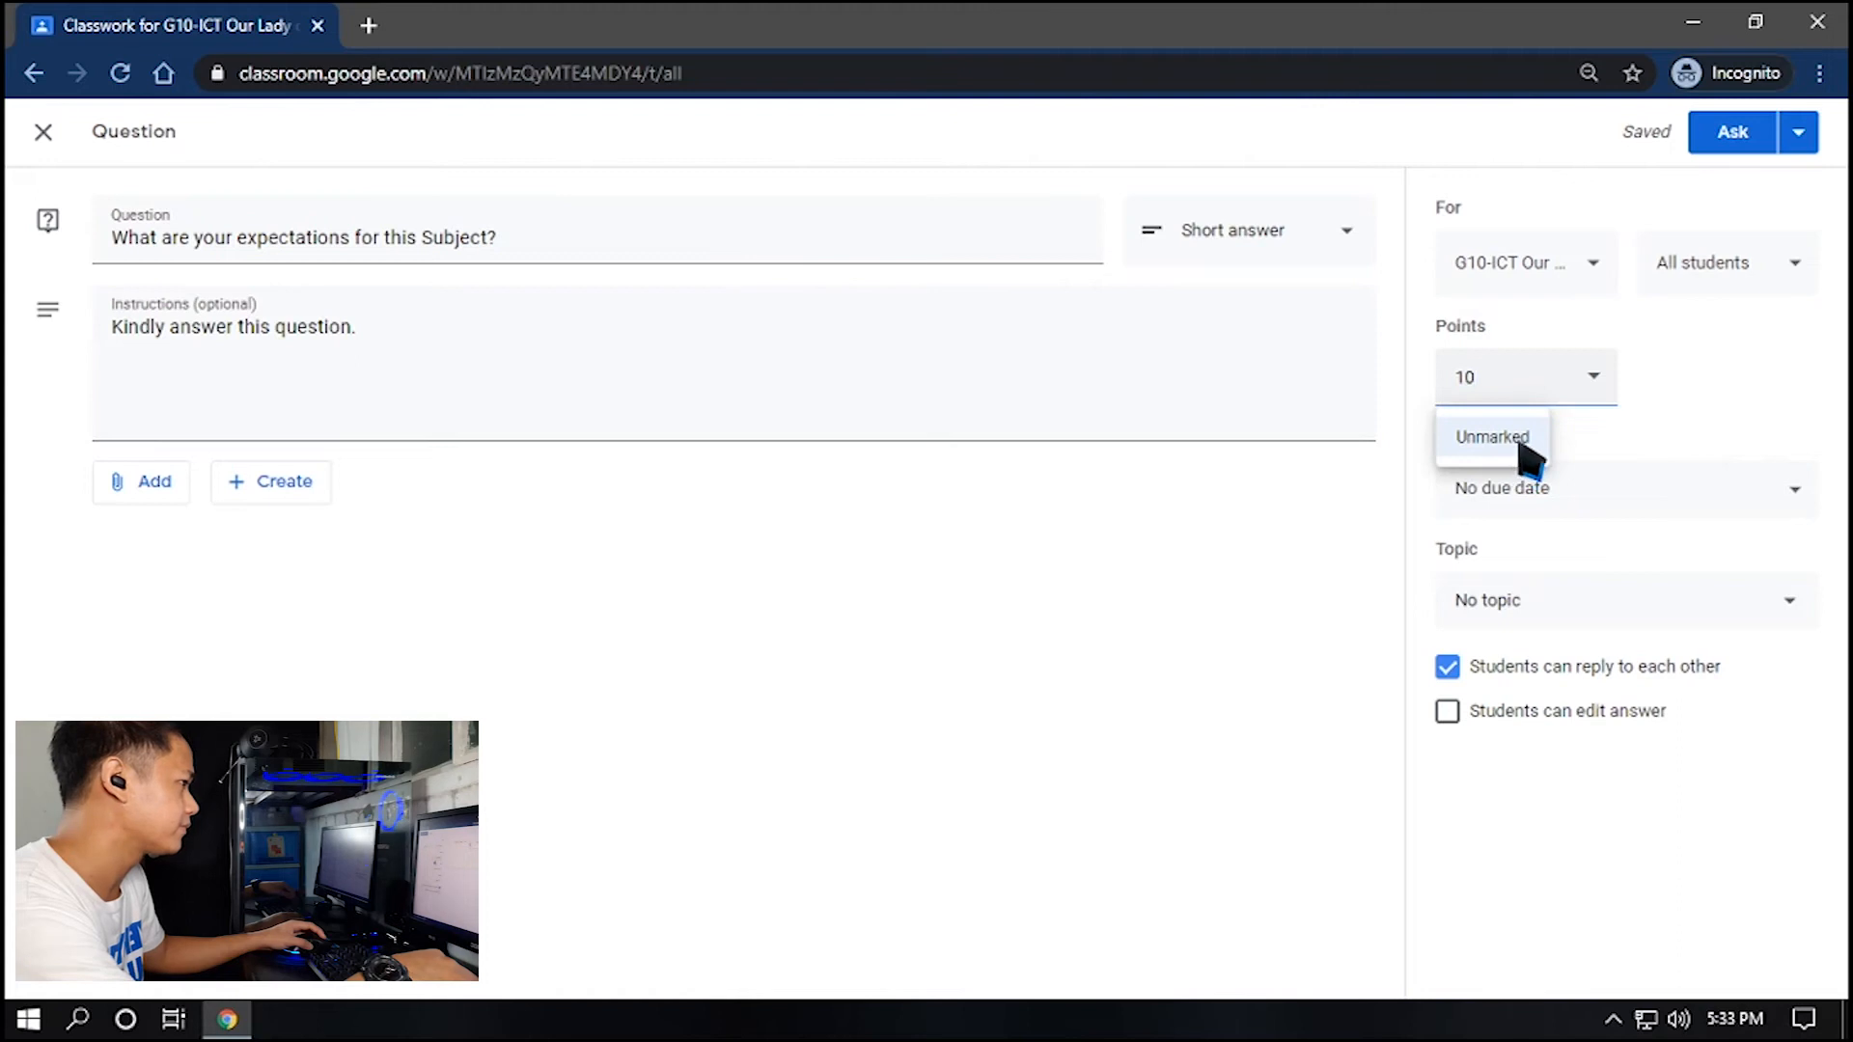
left_click(1681, 386)
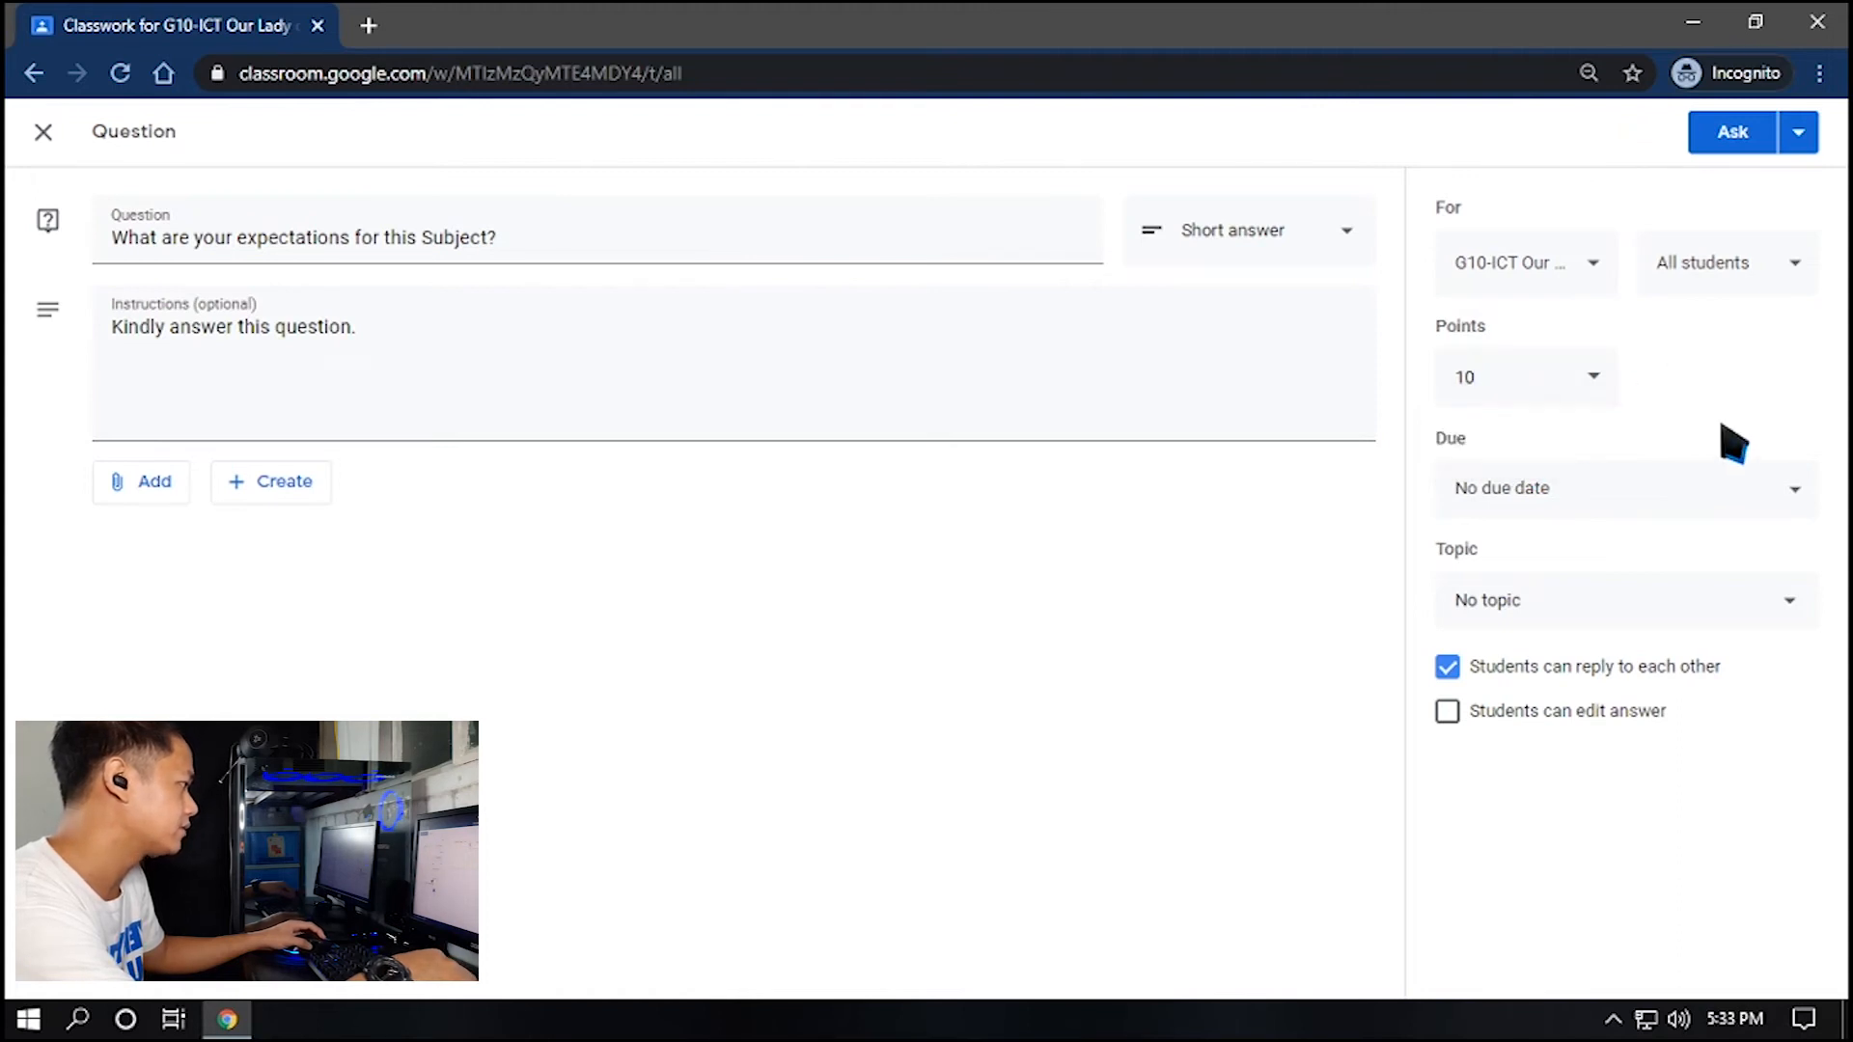
left_click(1600, 511)
left_click(1569, 589)
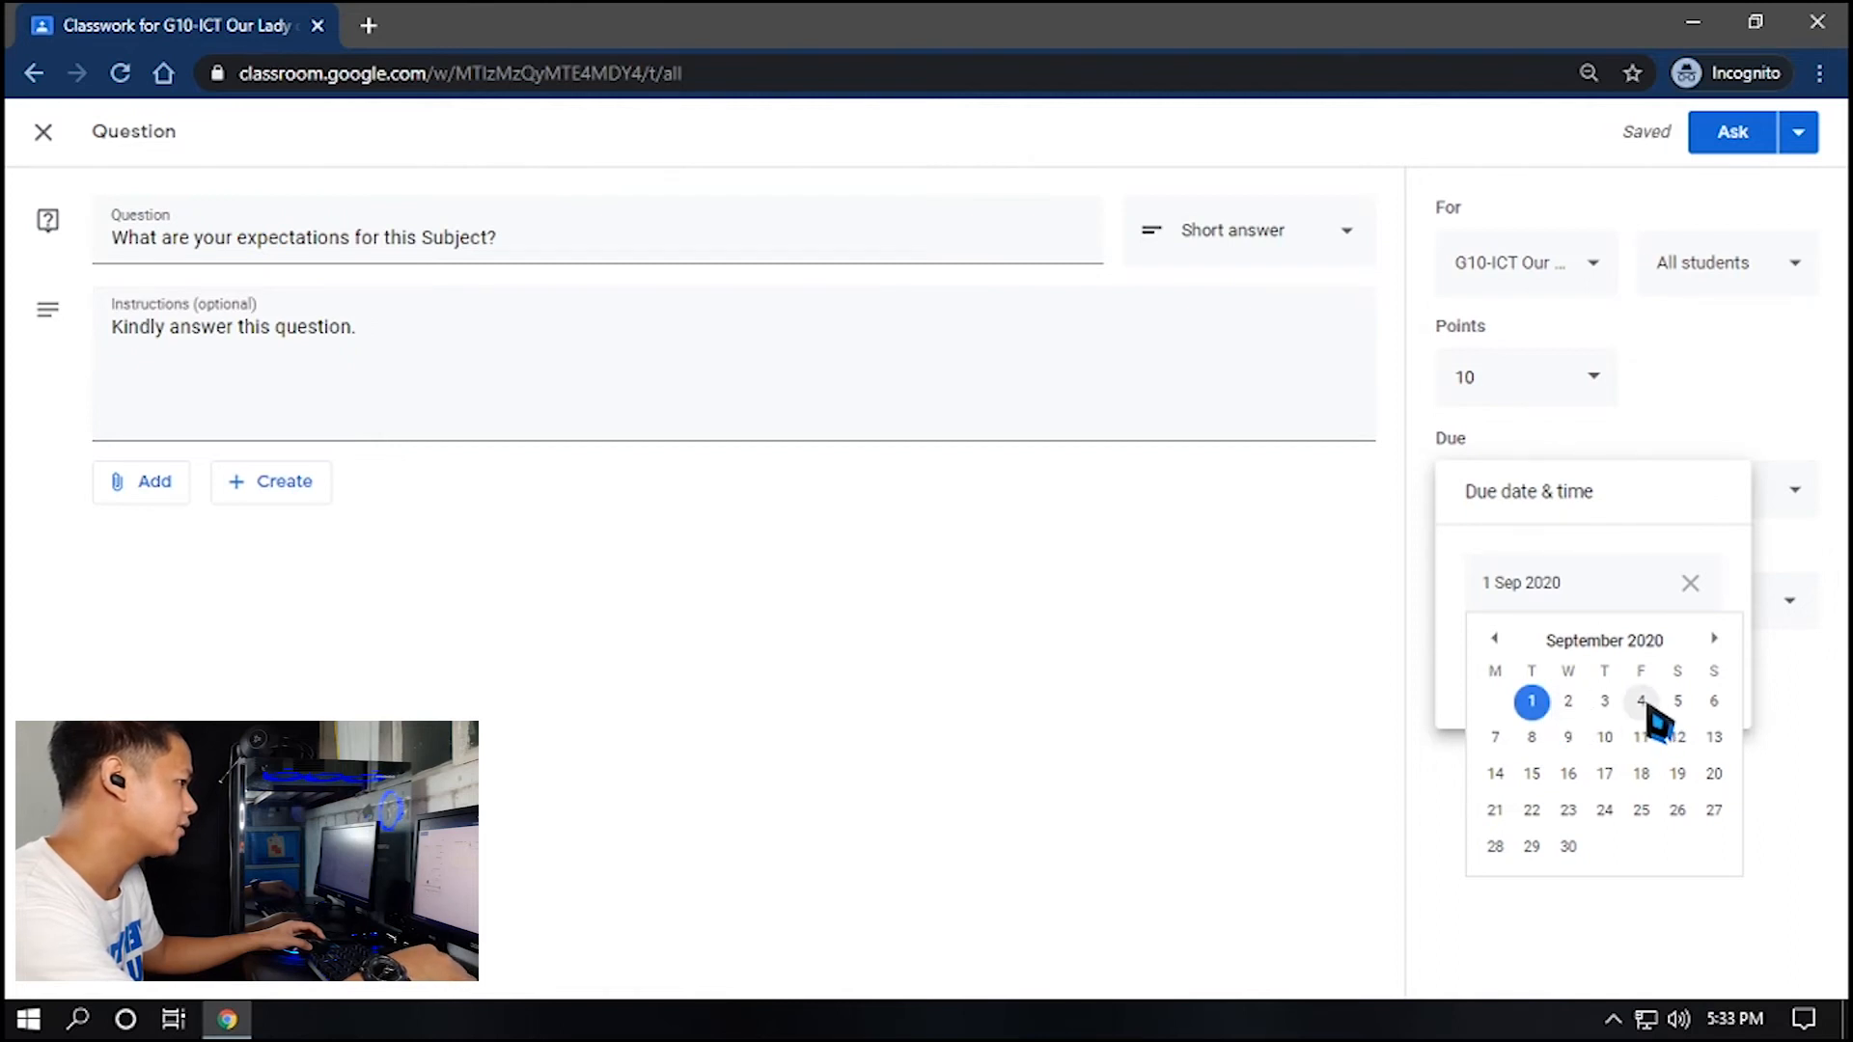
left_click(1643, 703)
left_click(1793, 423)
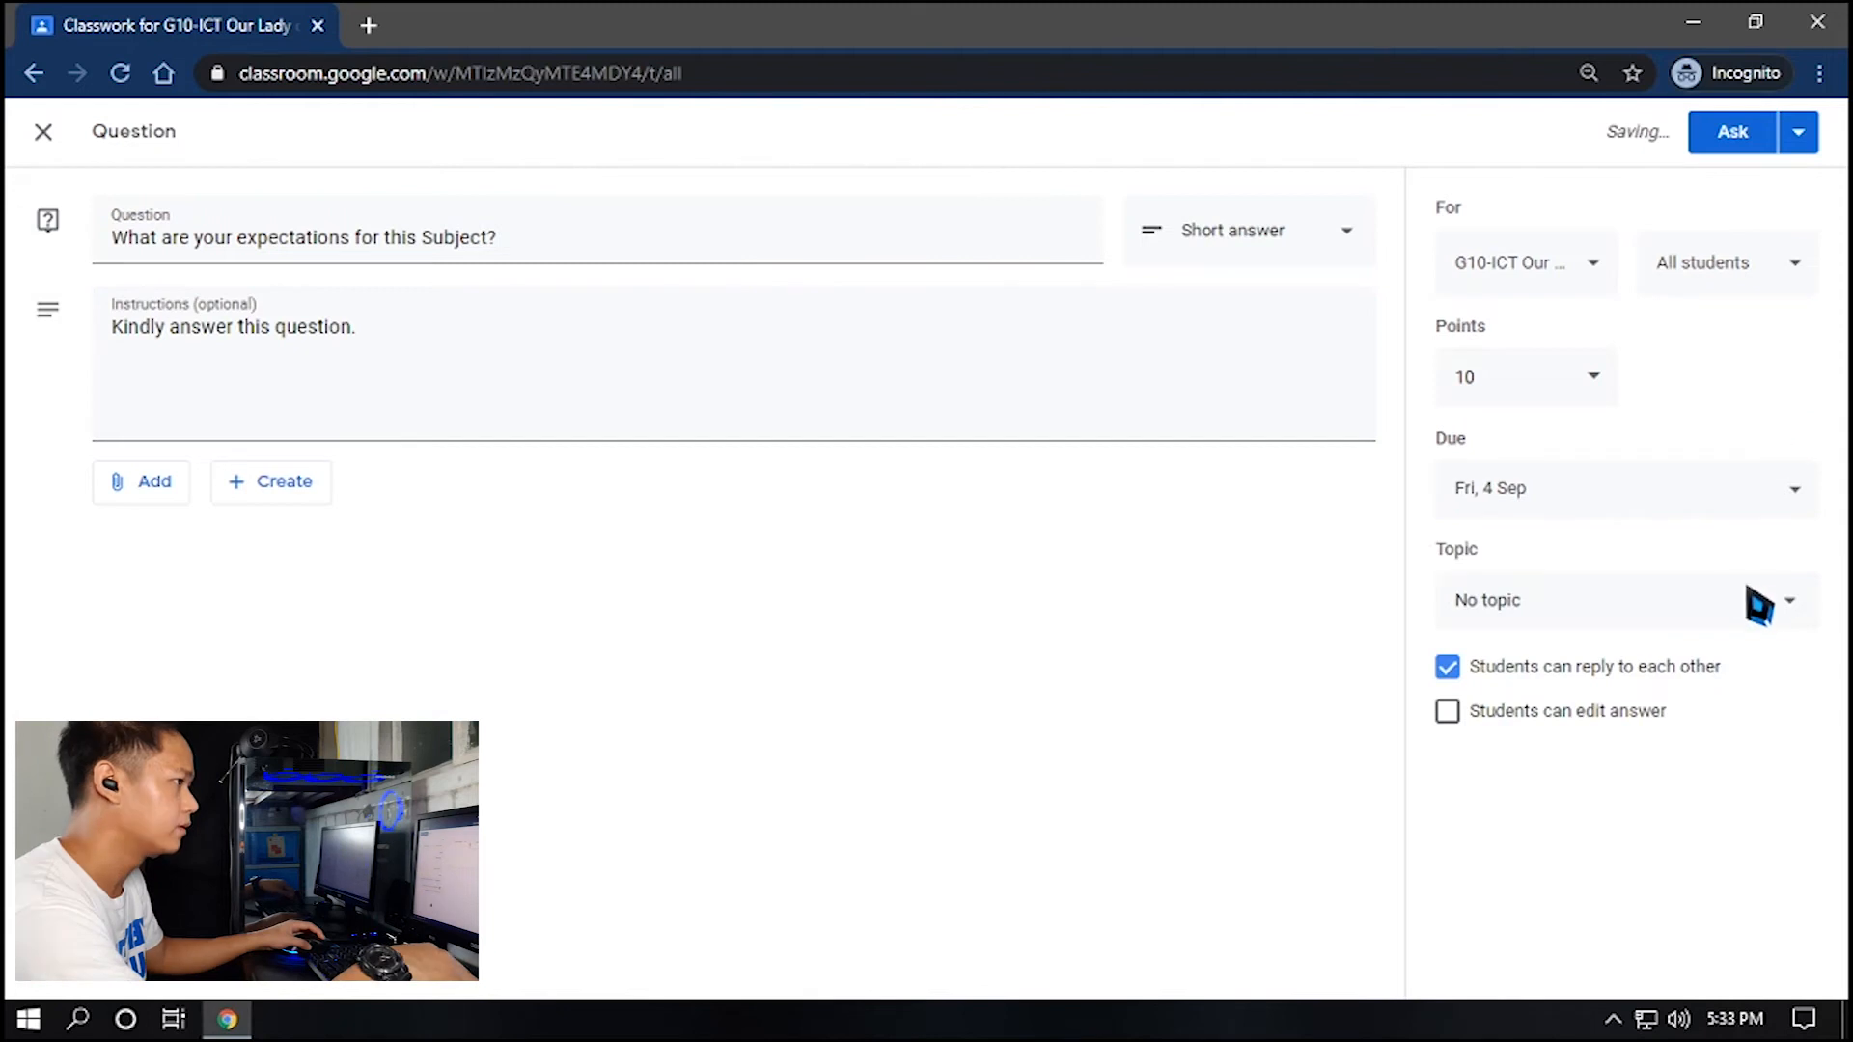
Assign the question to "Chapter 1 - Introduction to Computer", allow students to edit their answers, and post it
left_click(1784, 608)
left_click(1623, 735)
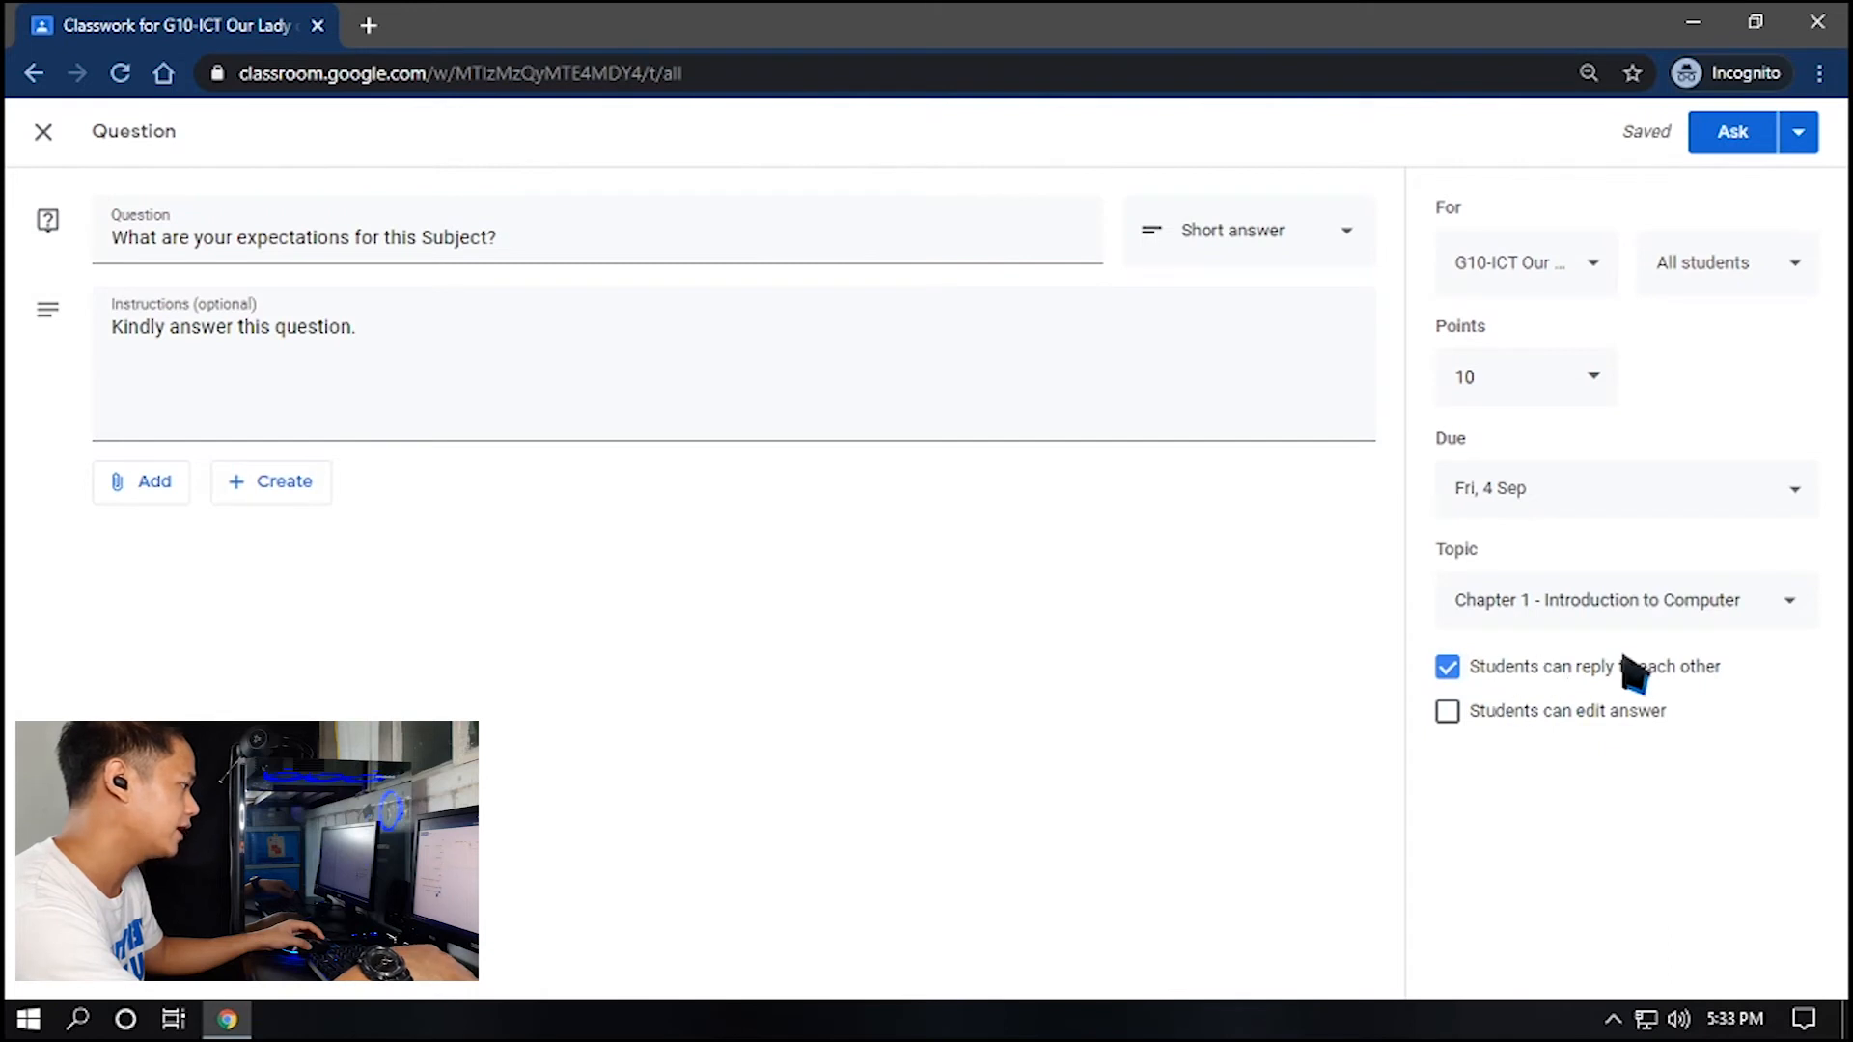
left_click(1448, 712)
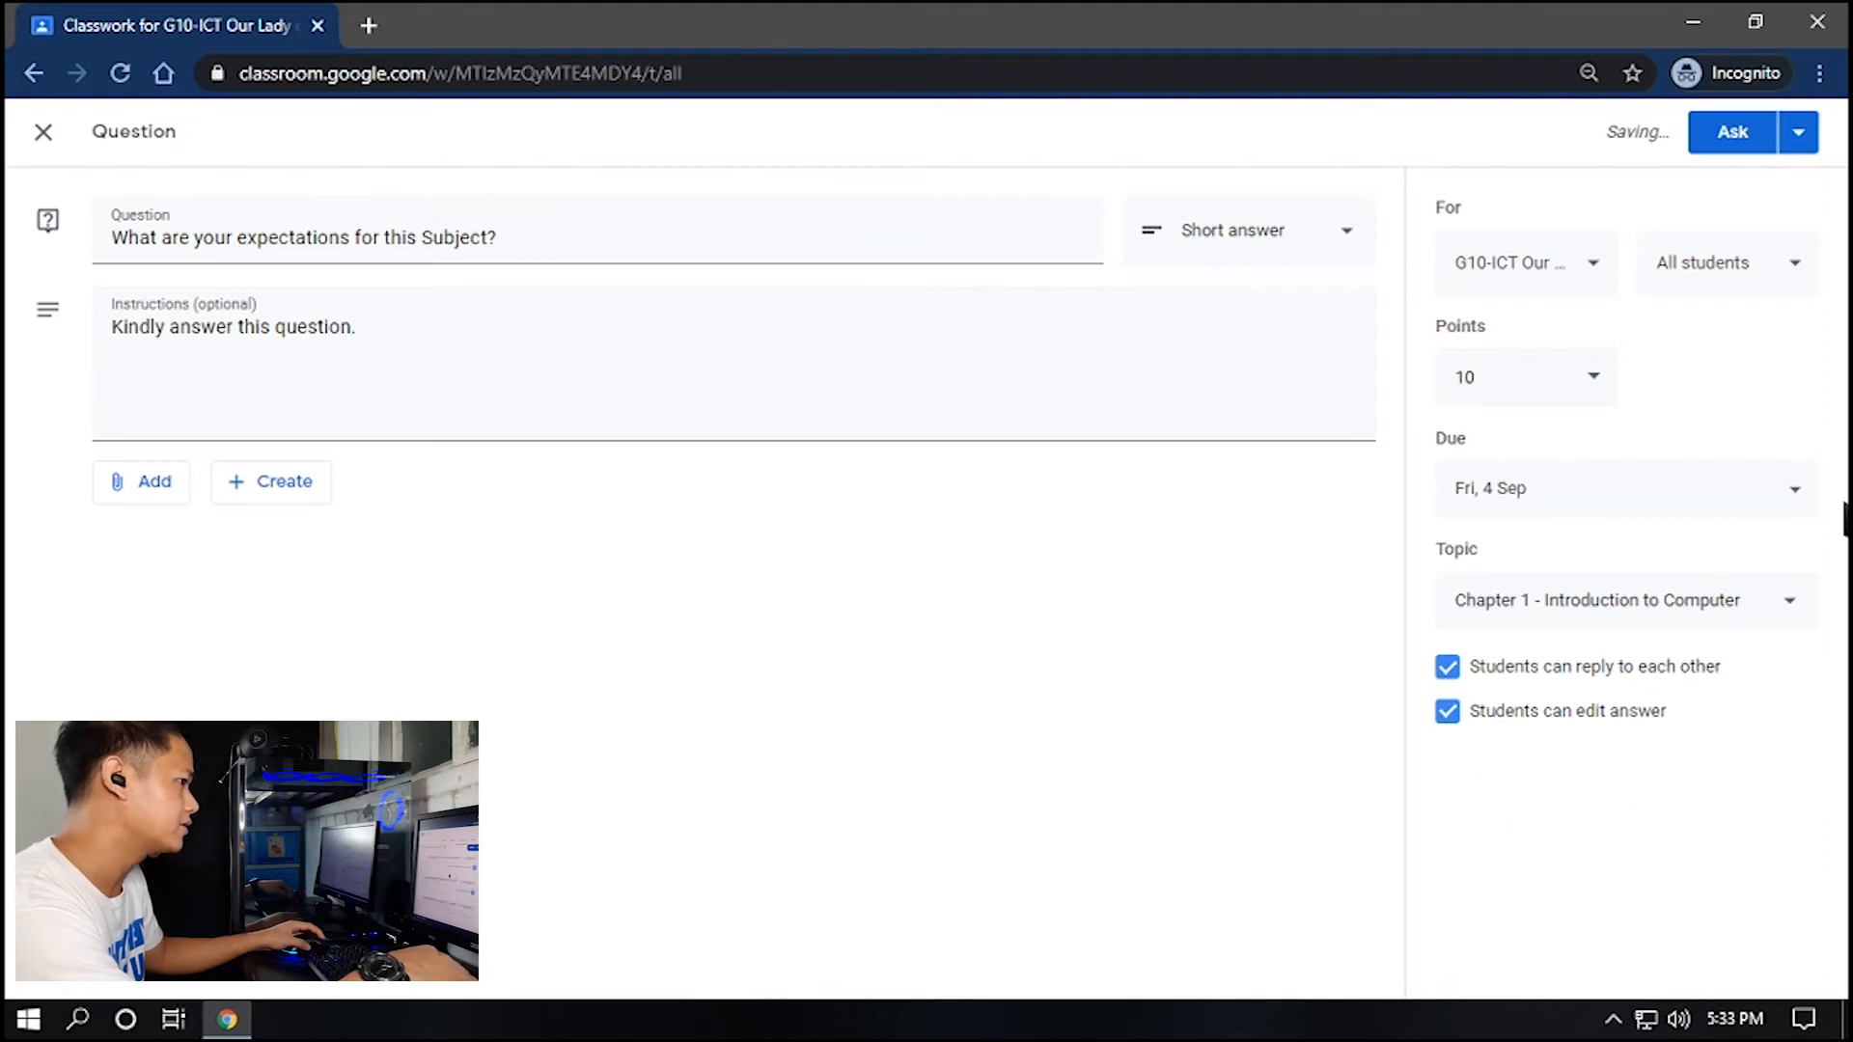
left_click(1729, 141)
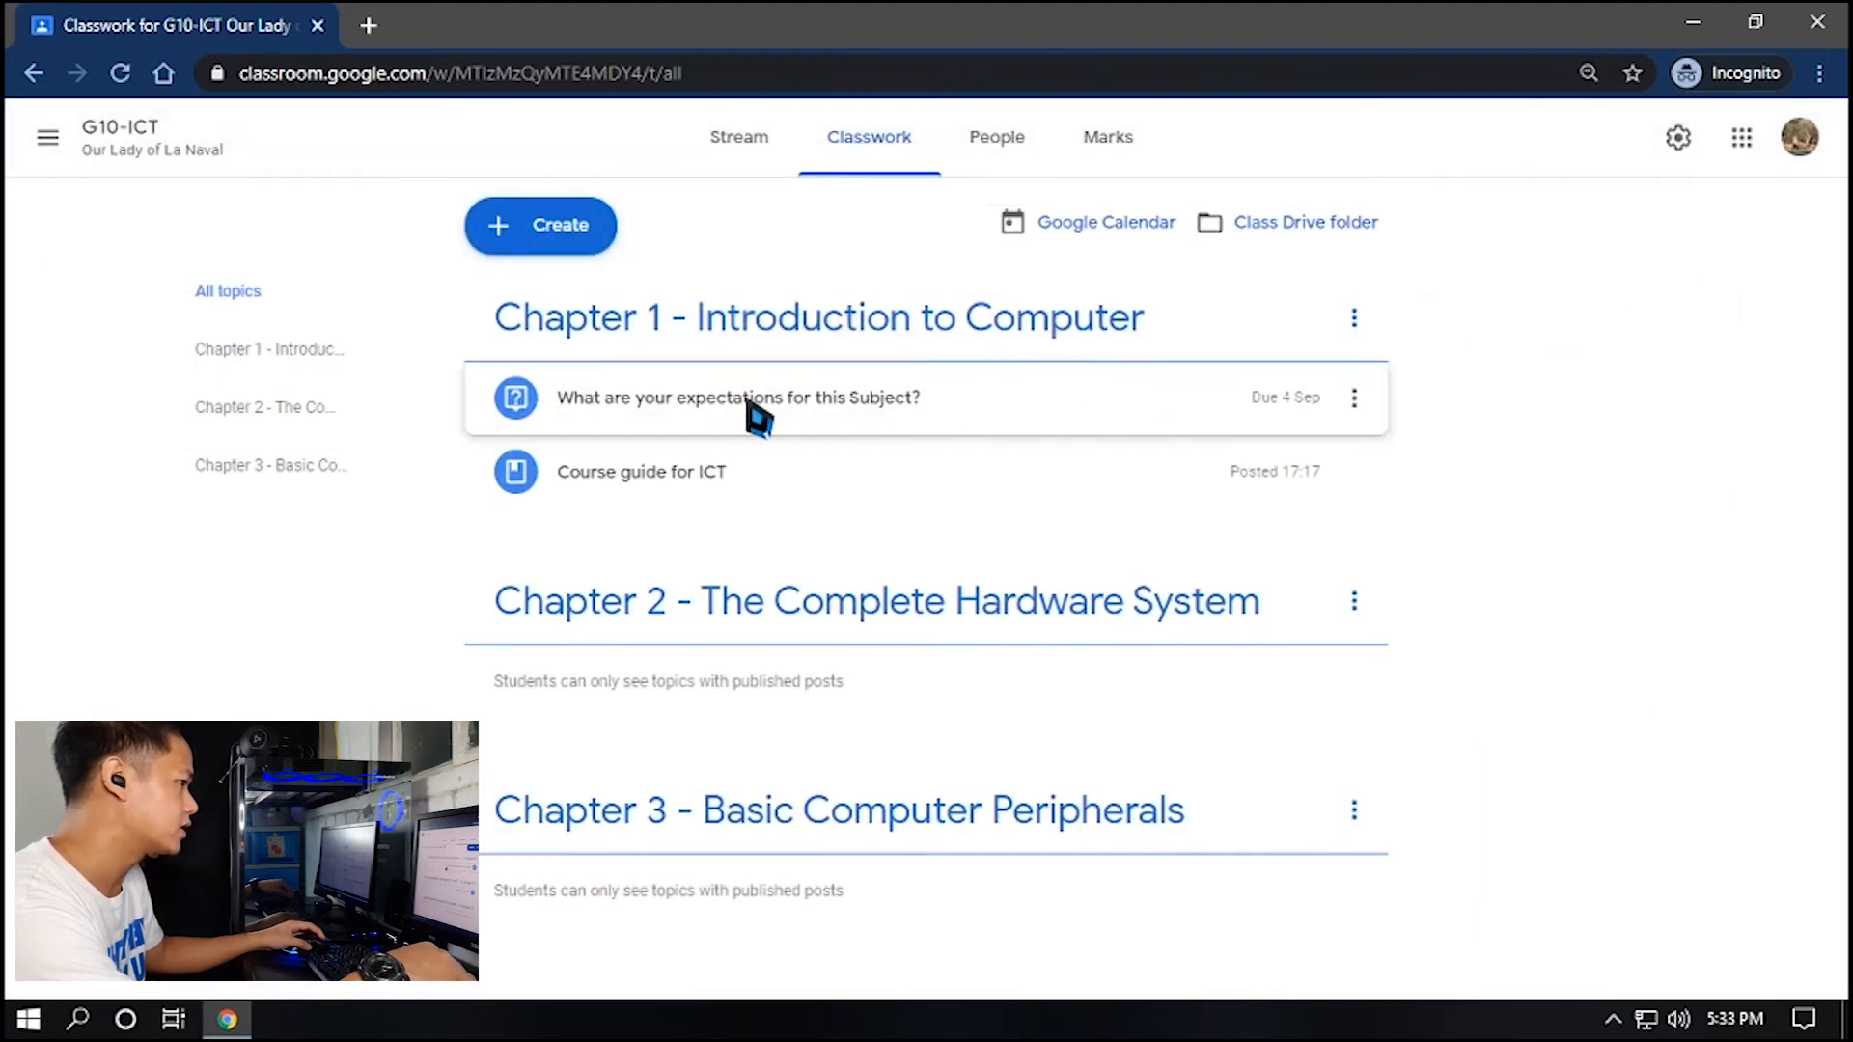
left_click_drag(928, 414, 860, 386)
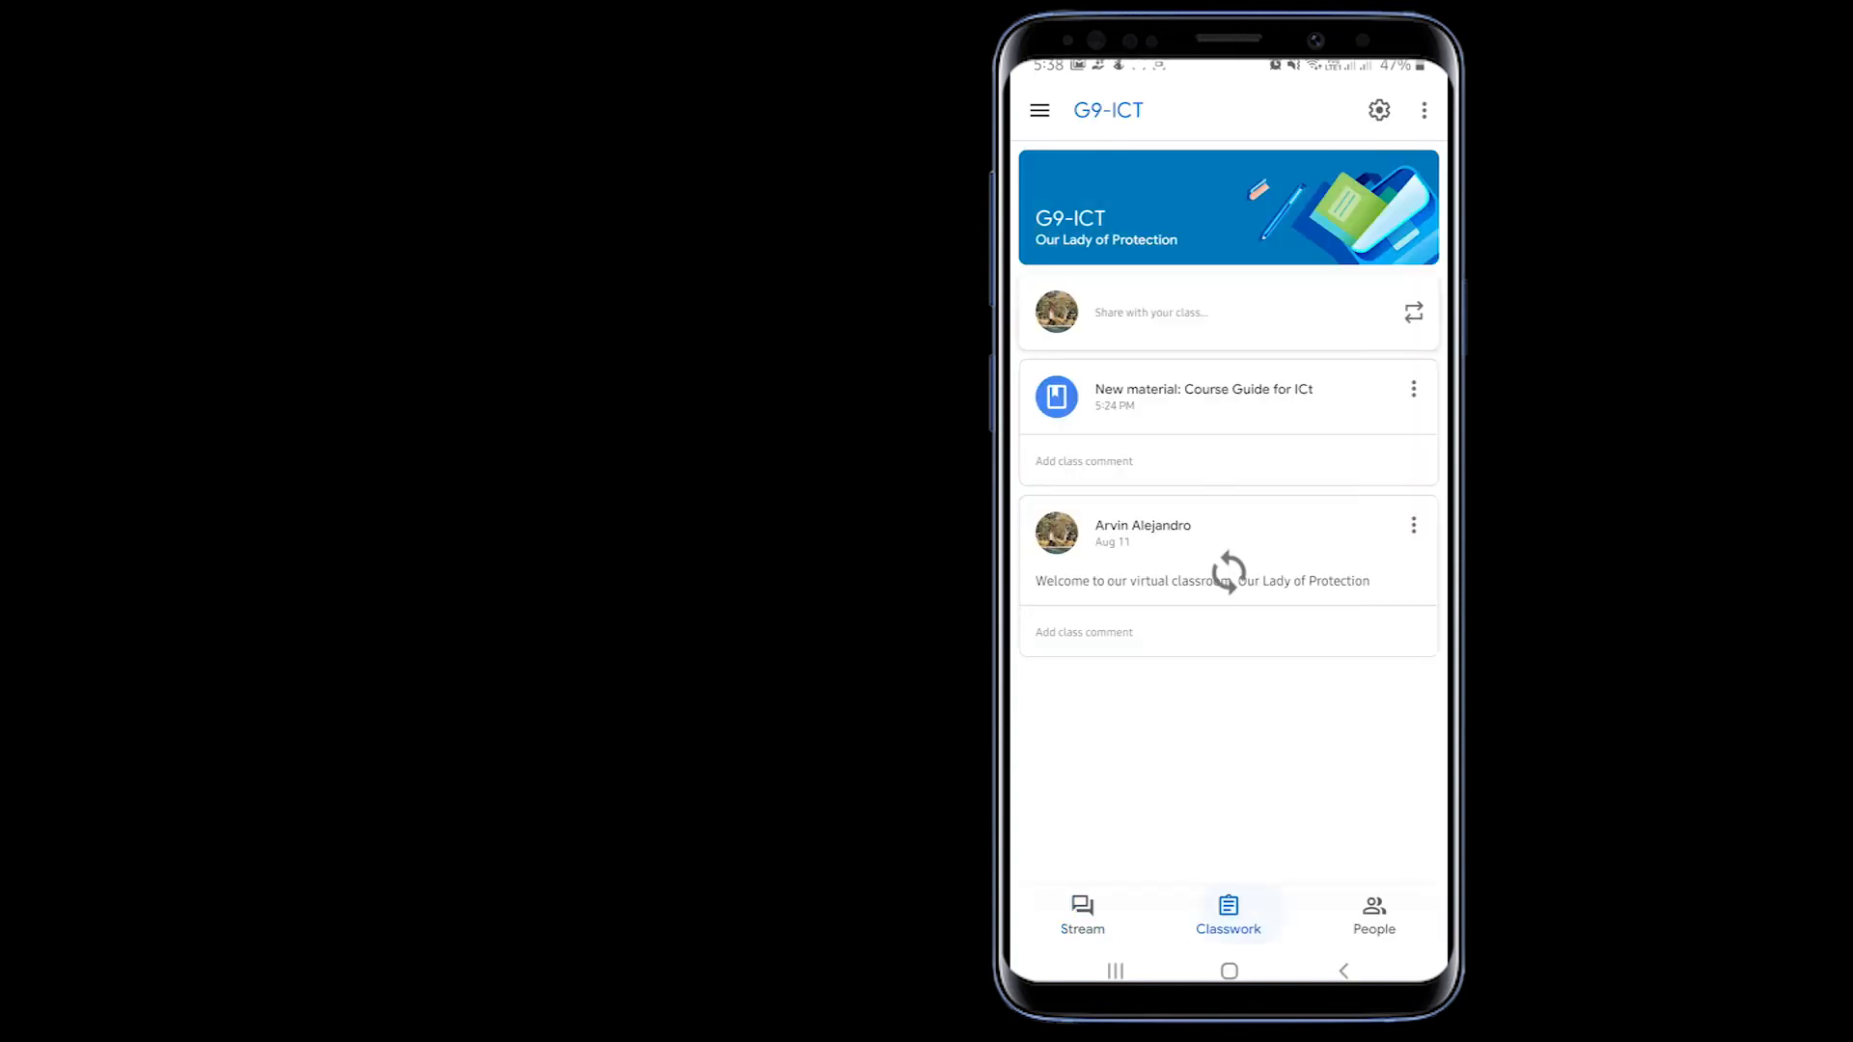
In the Google Classroom mobile app, create a G9-ICT question reading "What are your expectations for this subject?"
left_click(1399, 833)
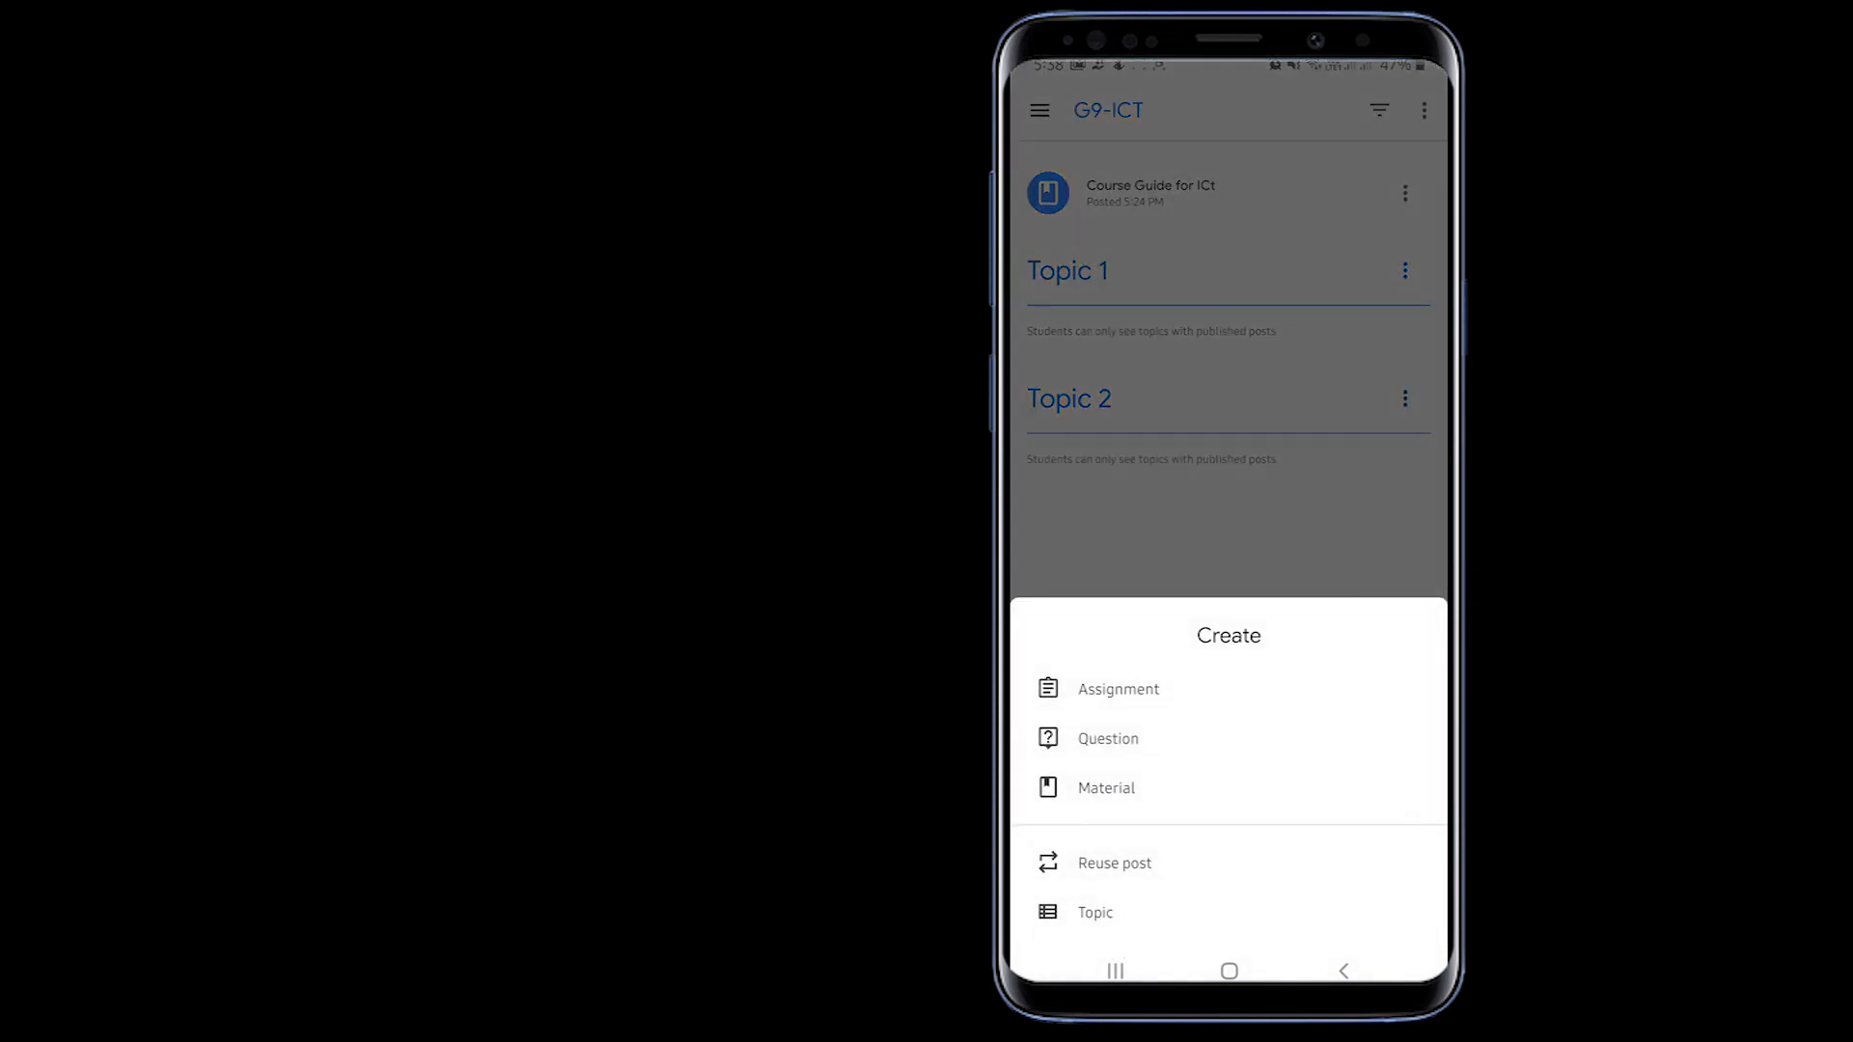
left_click(1108, 738)
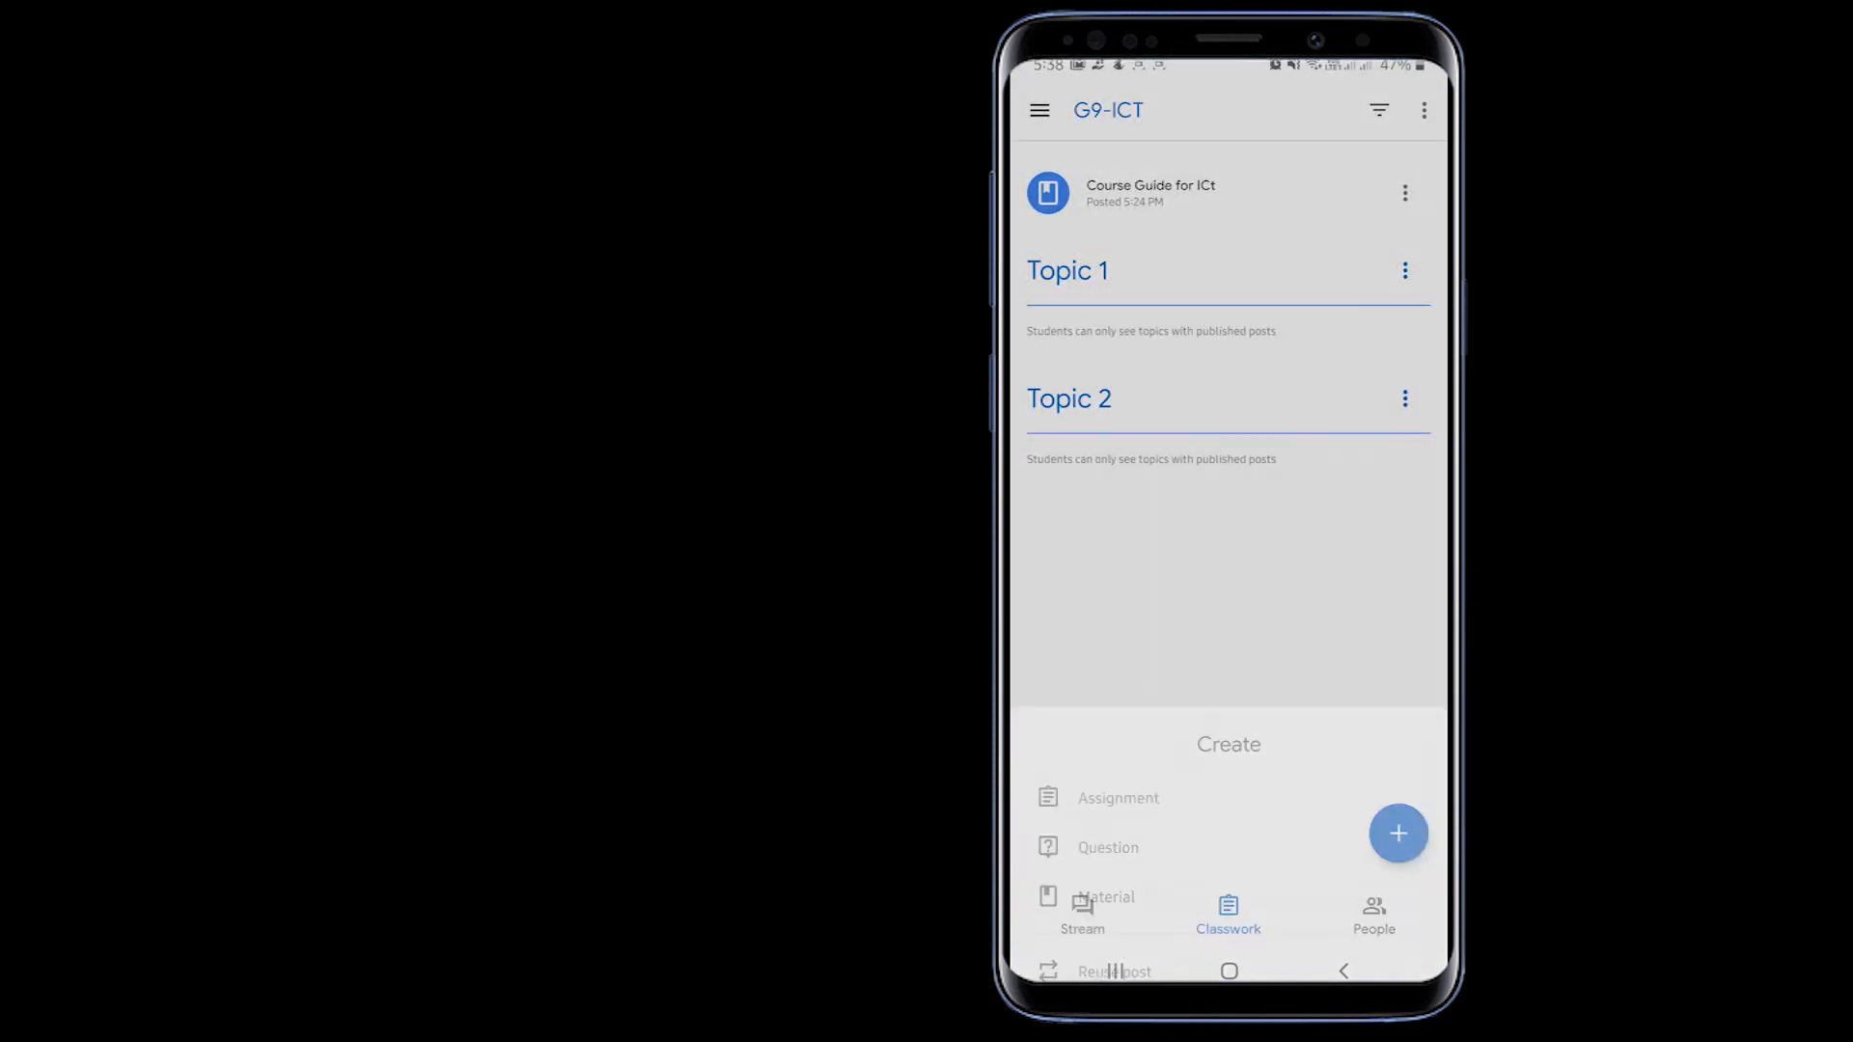
type("What are you")
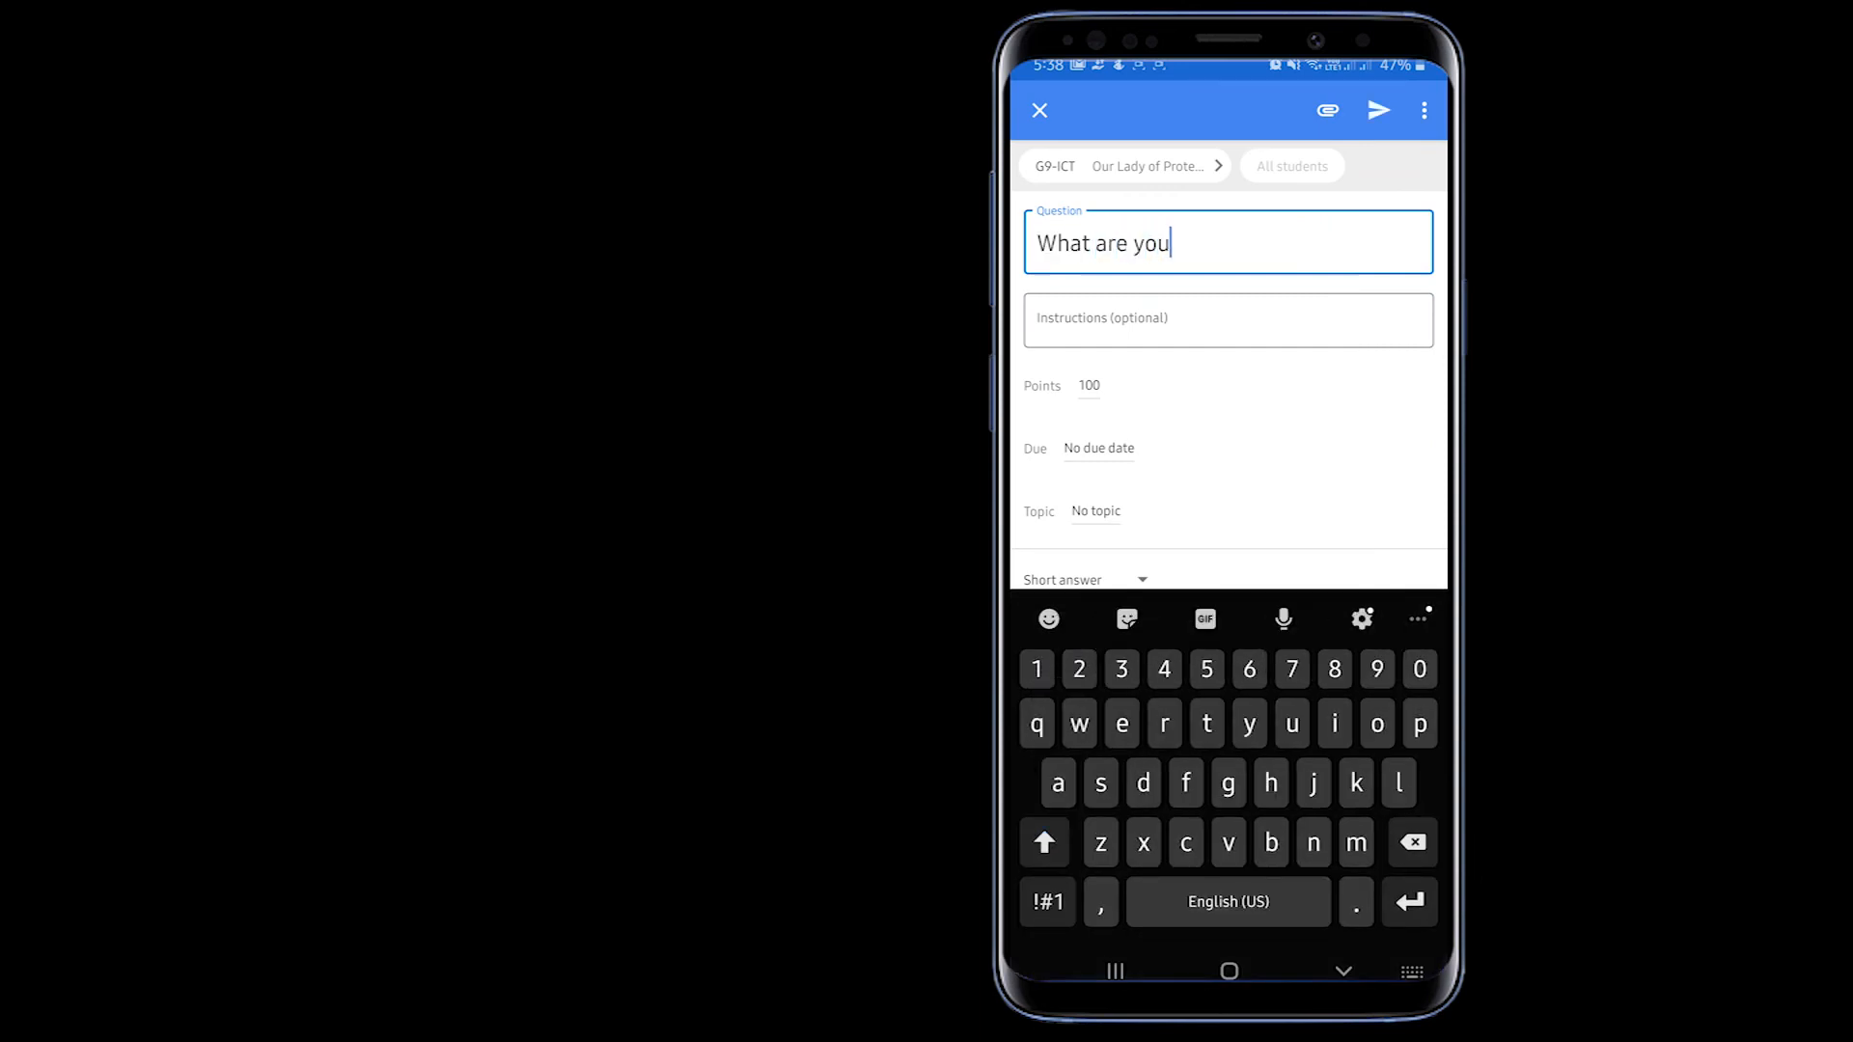
type("r expectations for t")
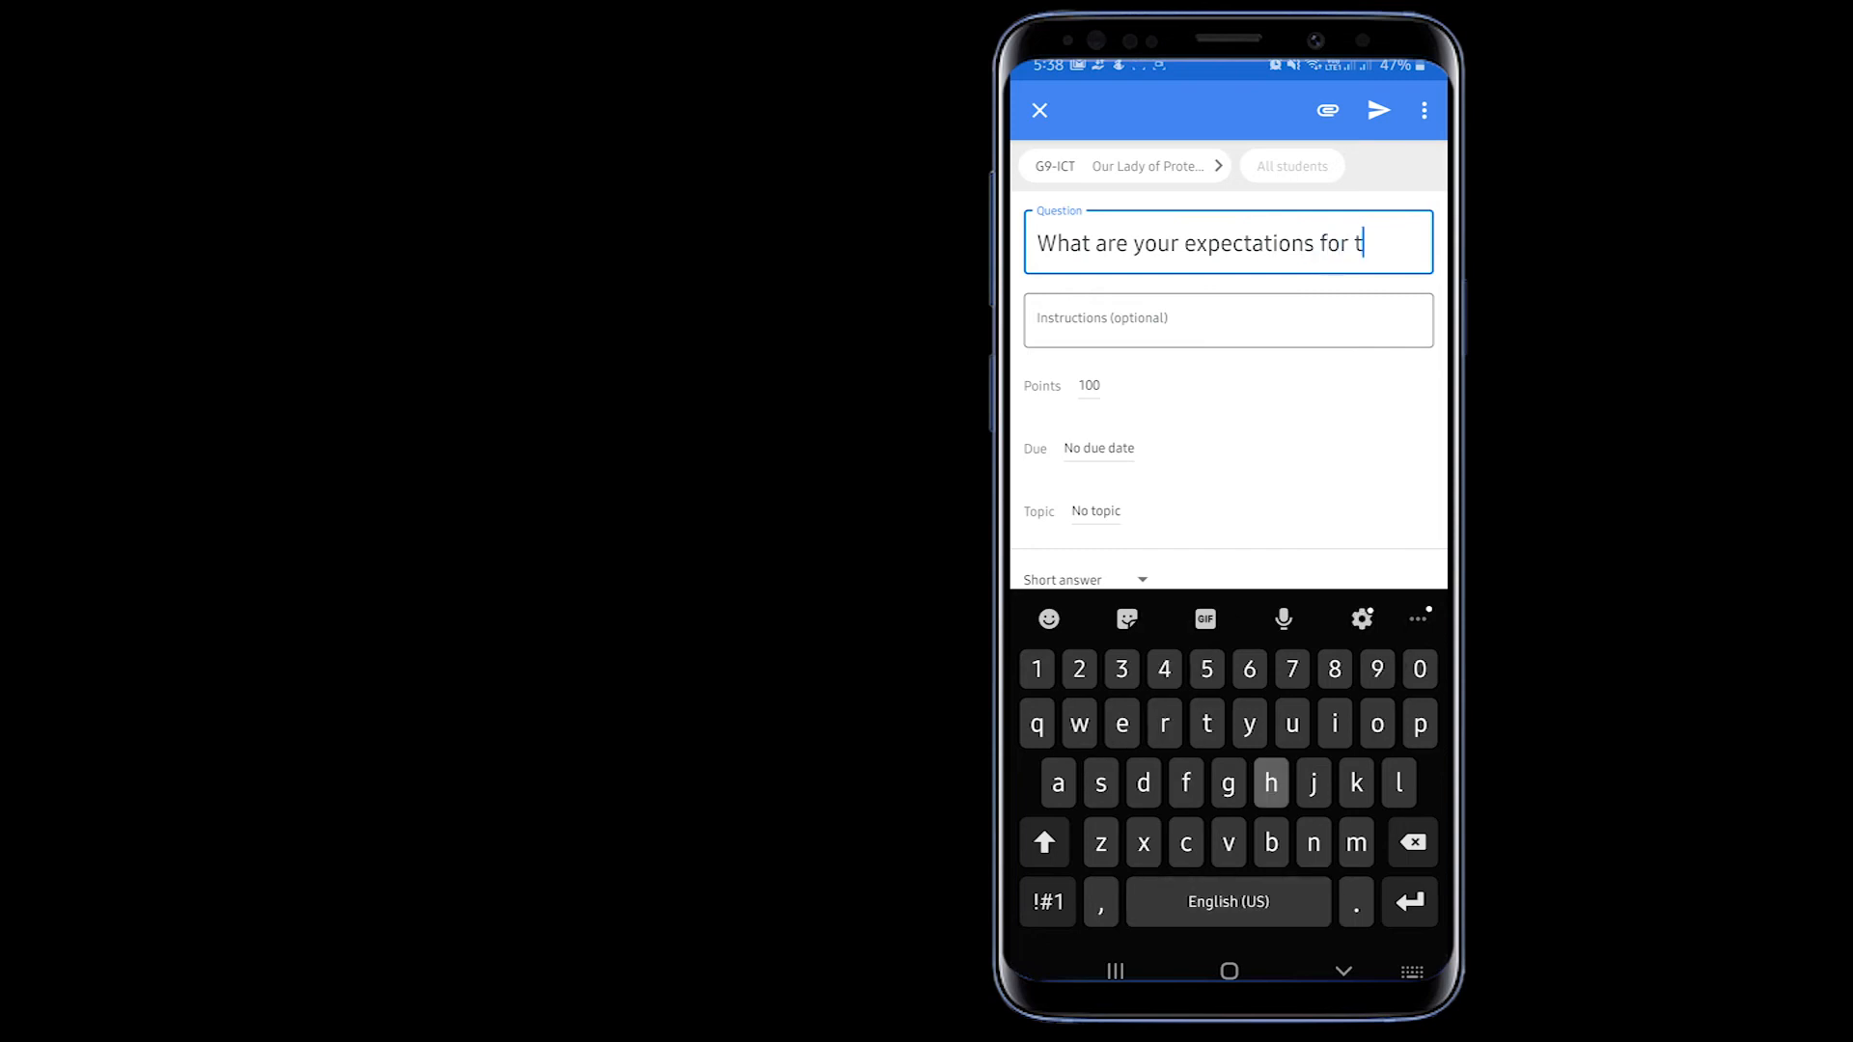
type("his subject?")
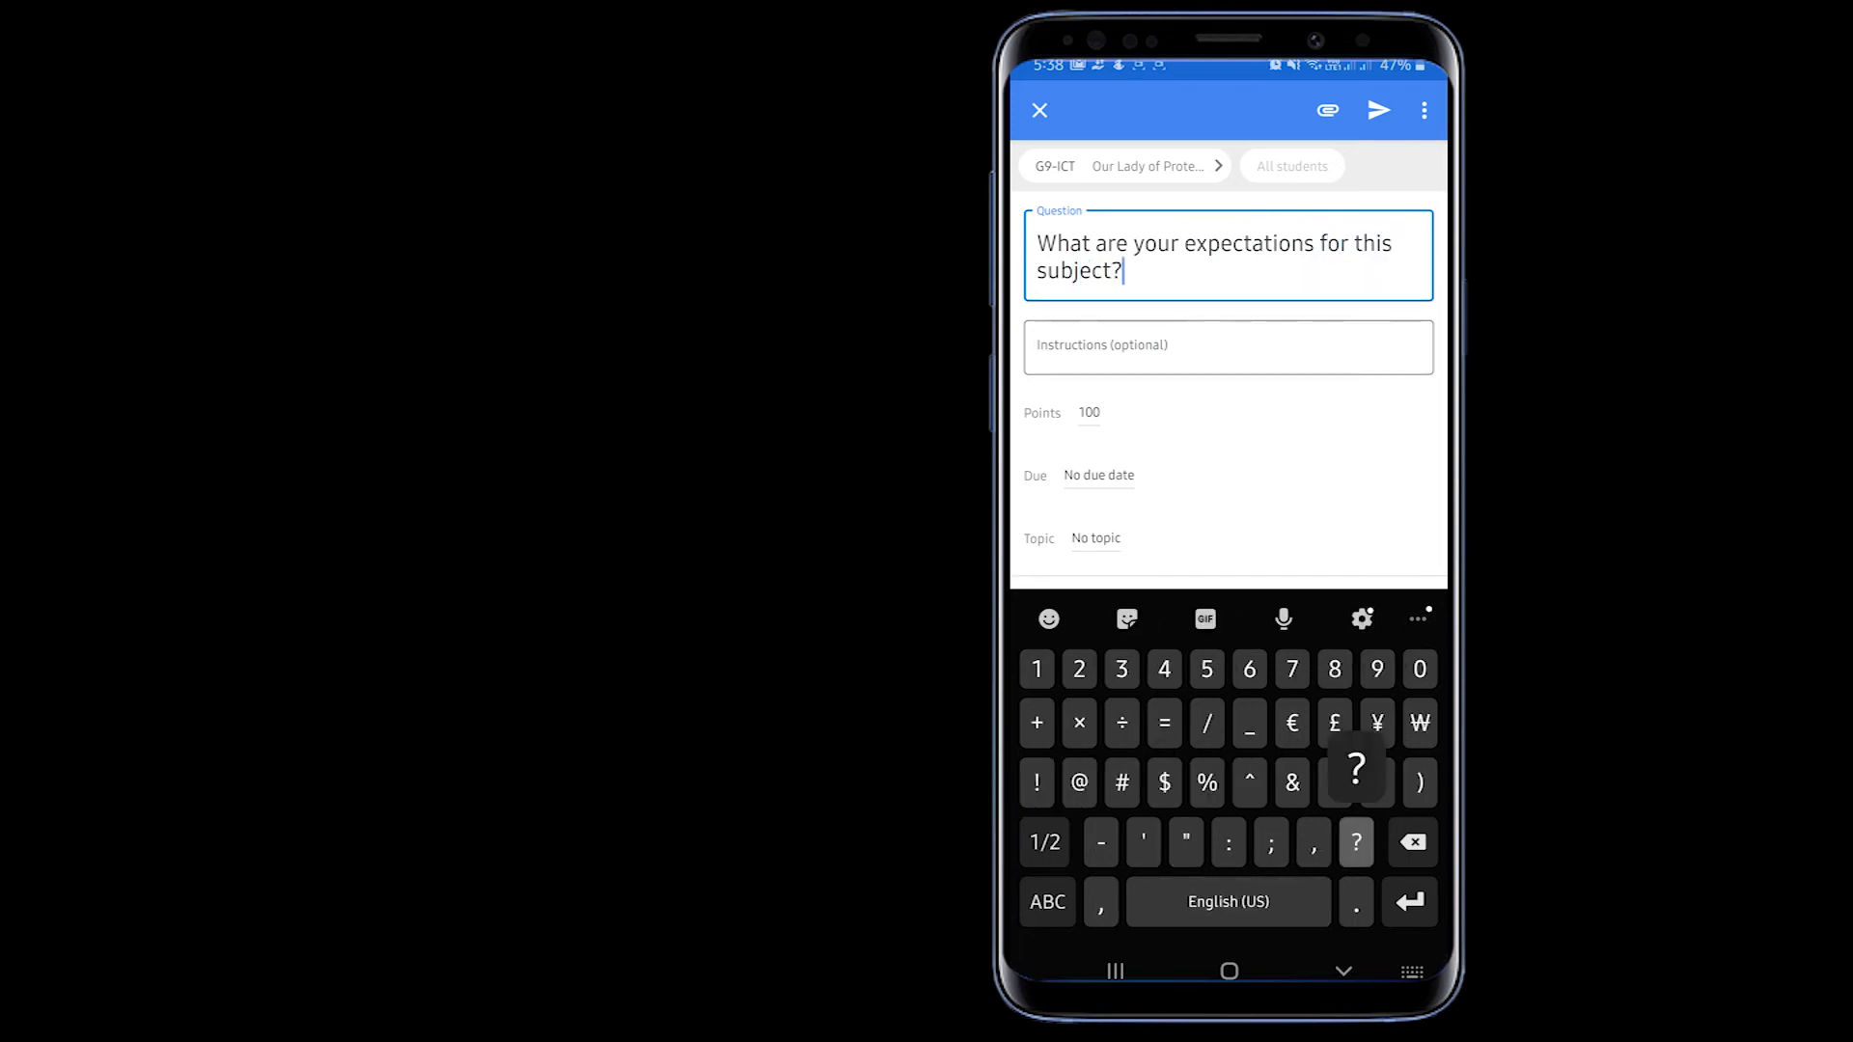
Set the G9-ICT question's due date to Friday, September 4
scroll(1229, 386, "down", 2)
scroll(1229, 386, "down", 1)
scroll(1229, 386, "up", 1)
scroll(1228, 386, "down", 1)
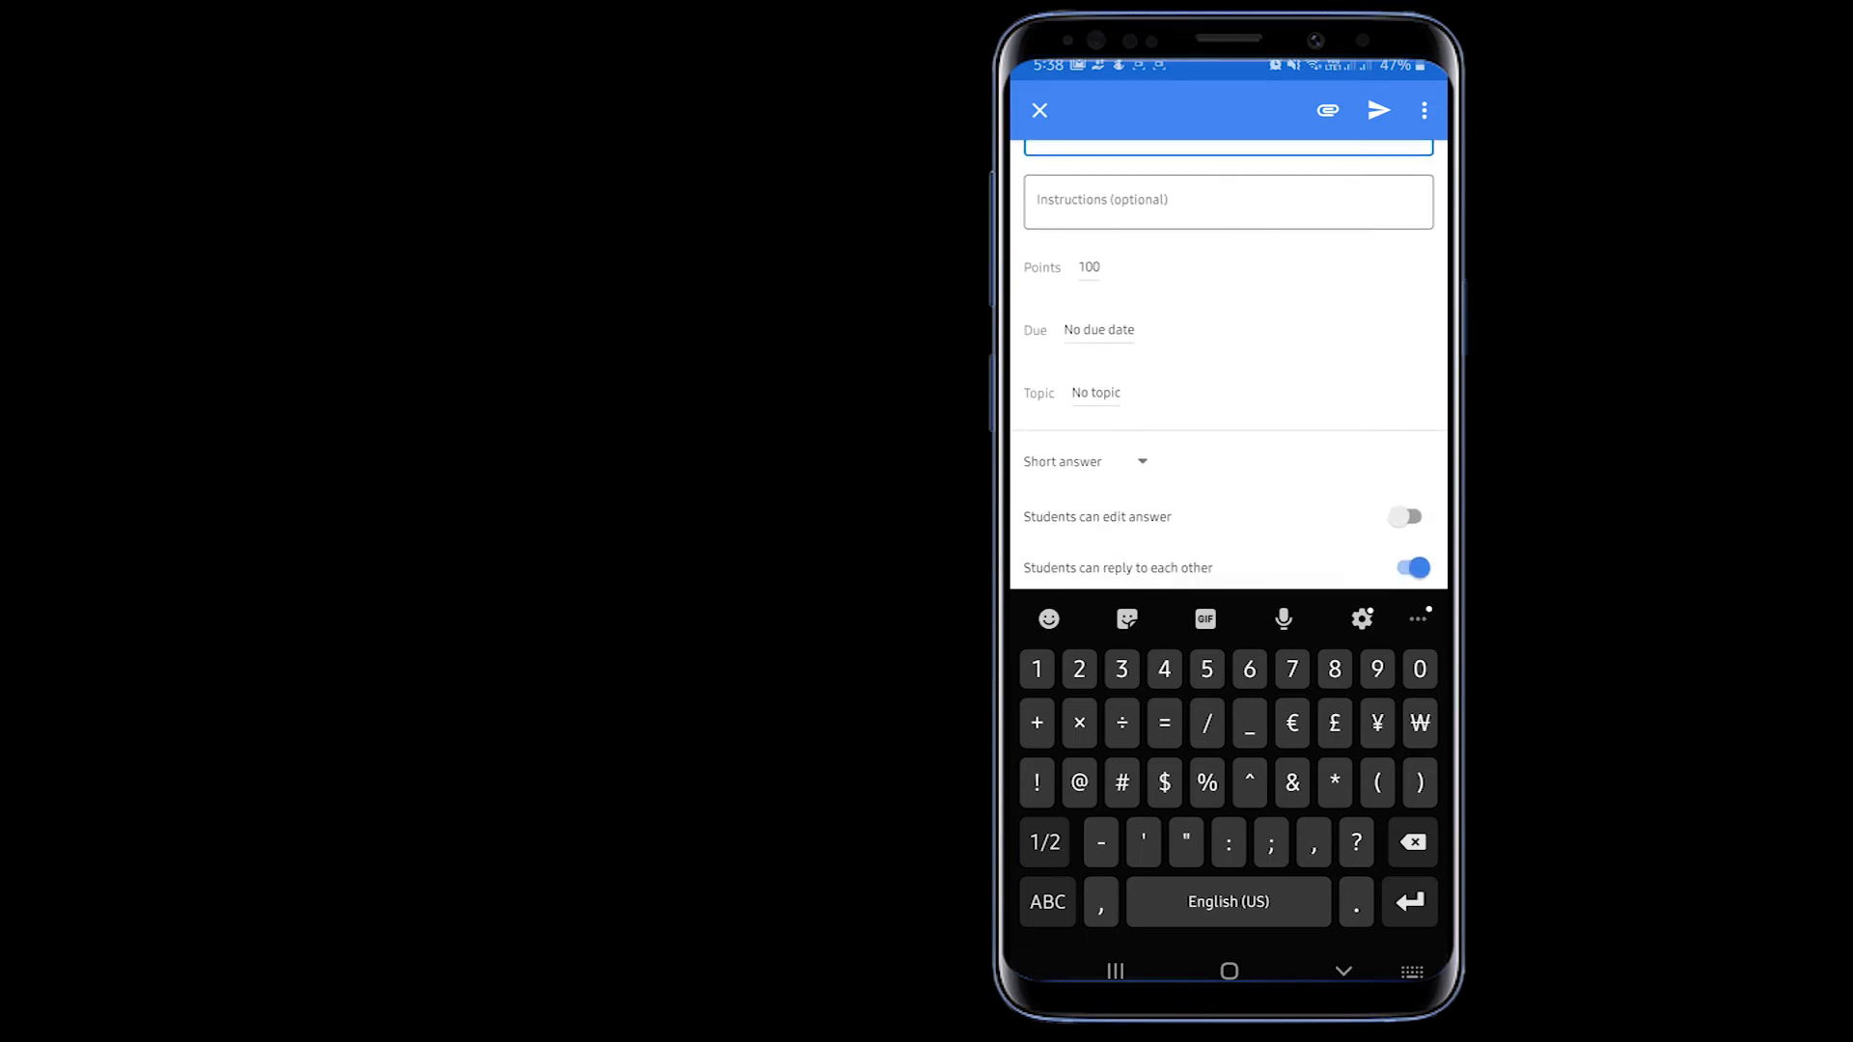
left_click(1099, 330)
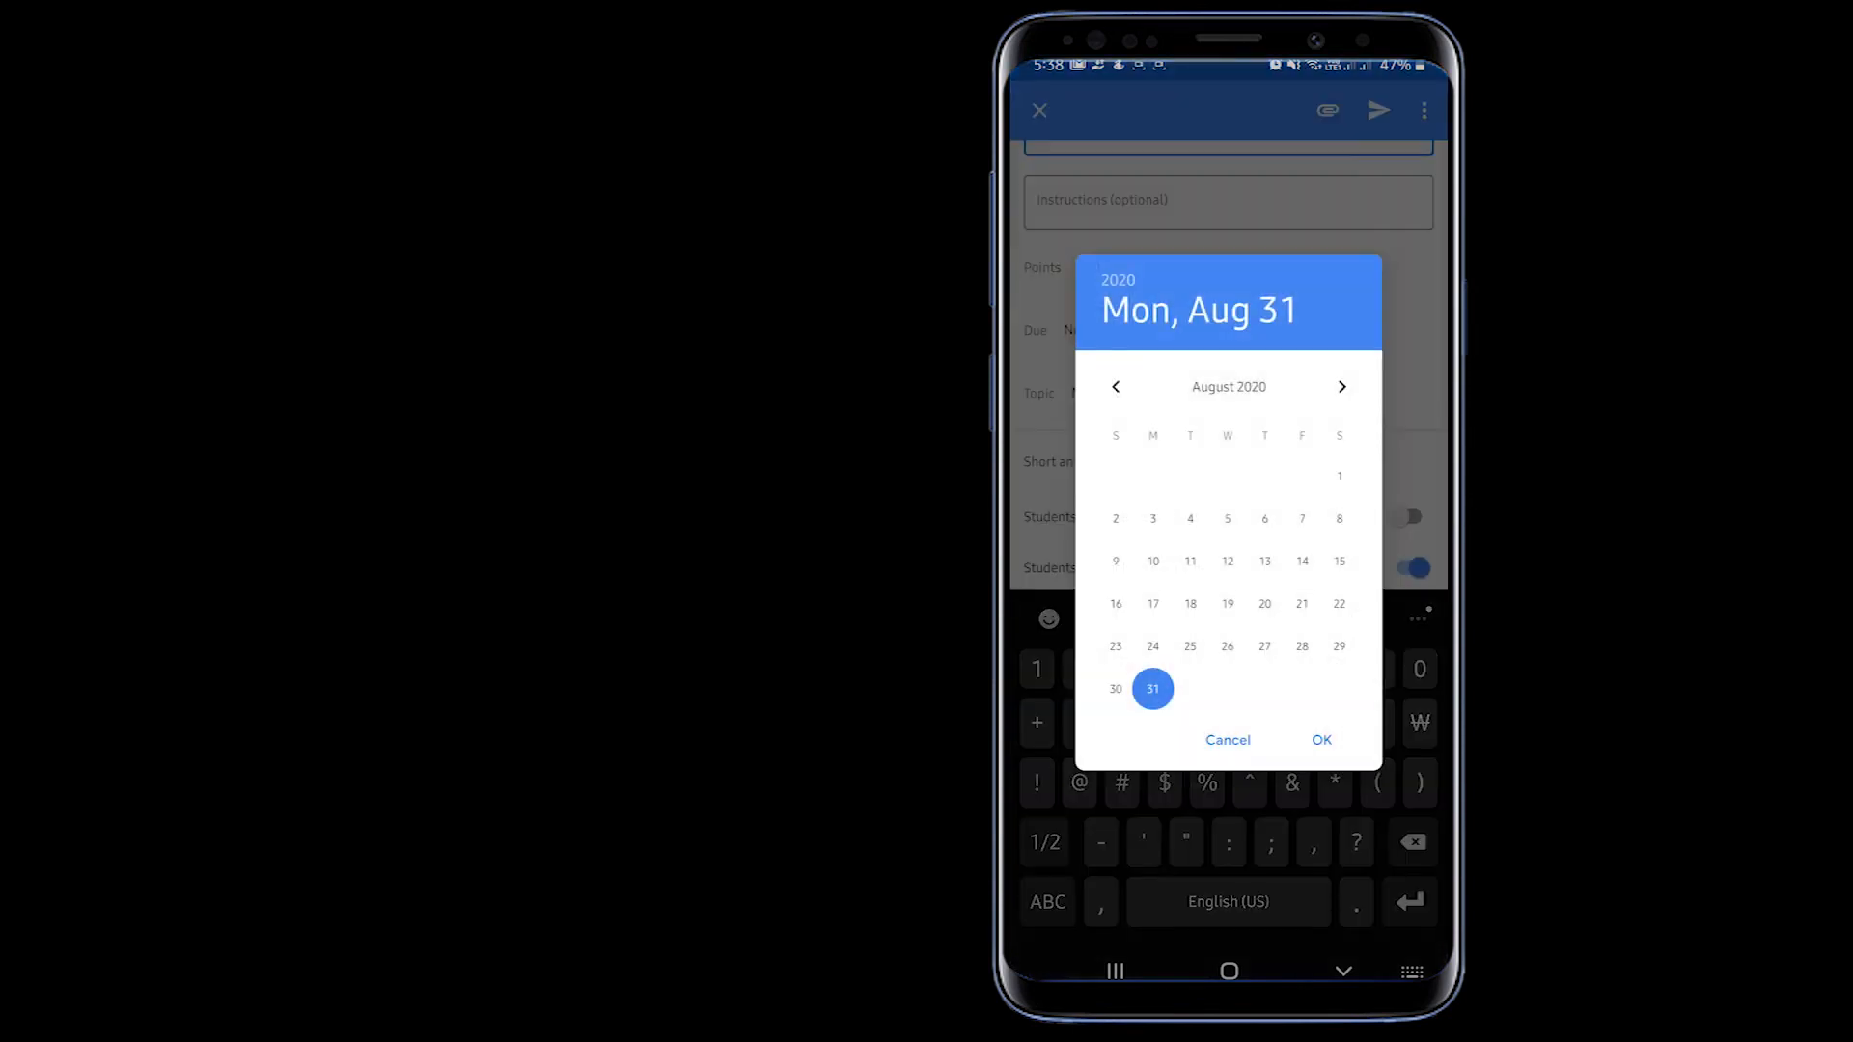
left_click(1342, 386)
left_click(1302, 476)
left_click(1321, 739)
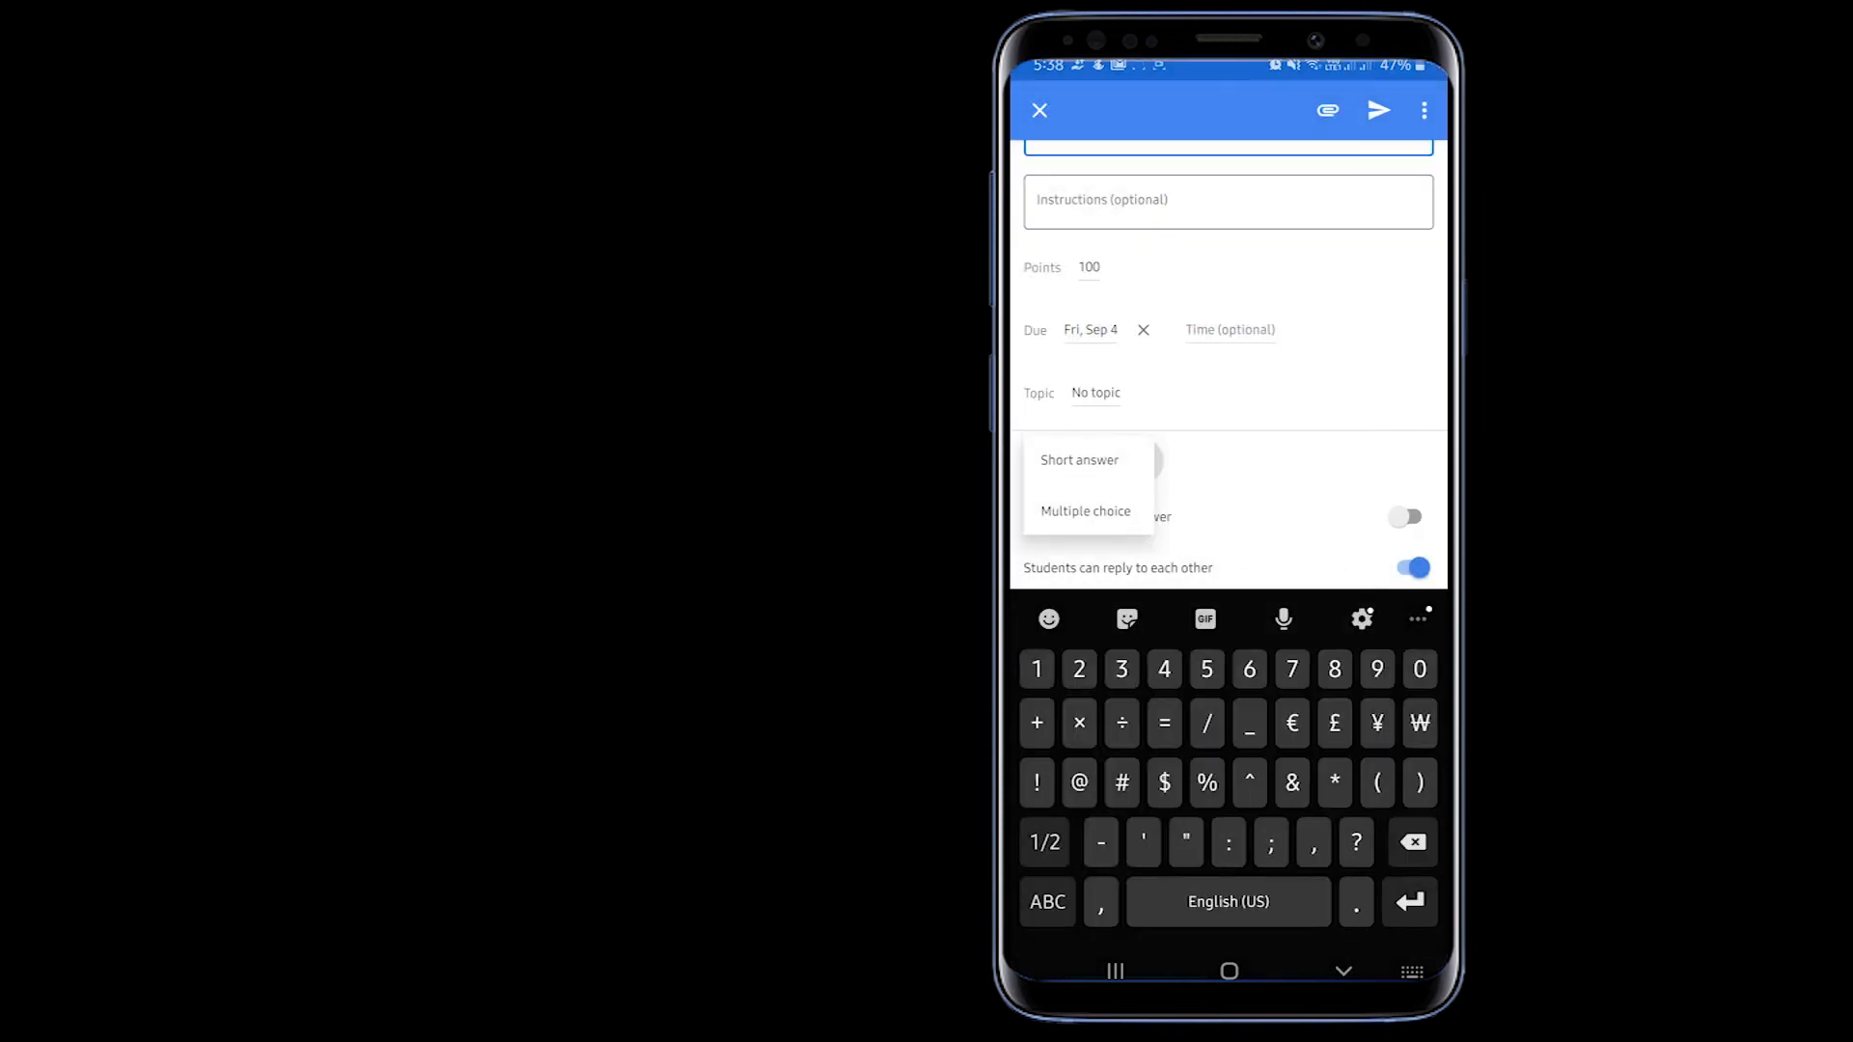
Keep the Short answer type, choose Topic 1 for the question, and close the topic choice without saving
left_click(1084, 459)
left_click(1096, 393)
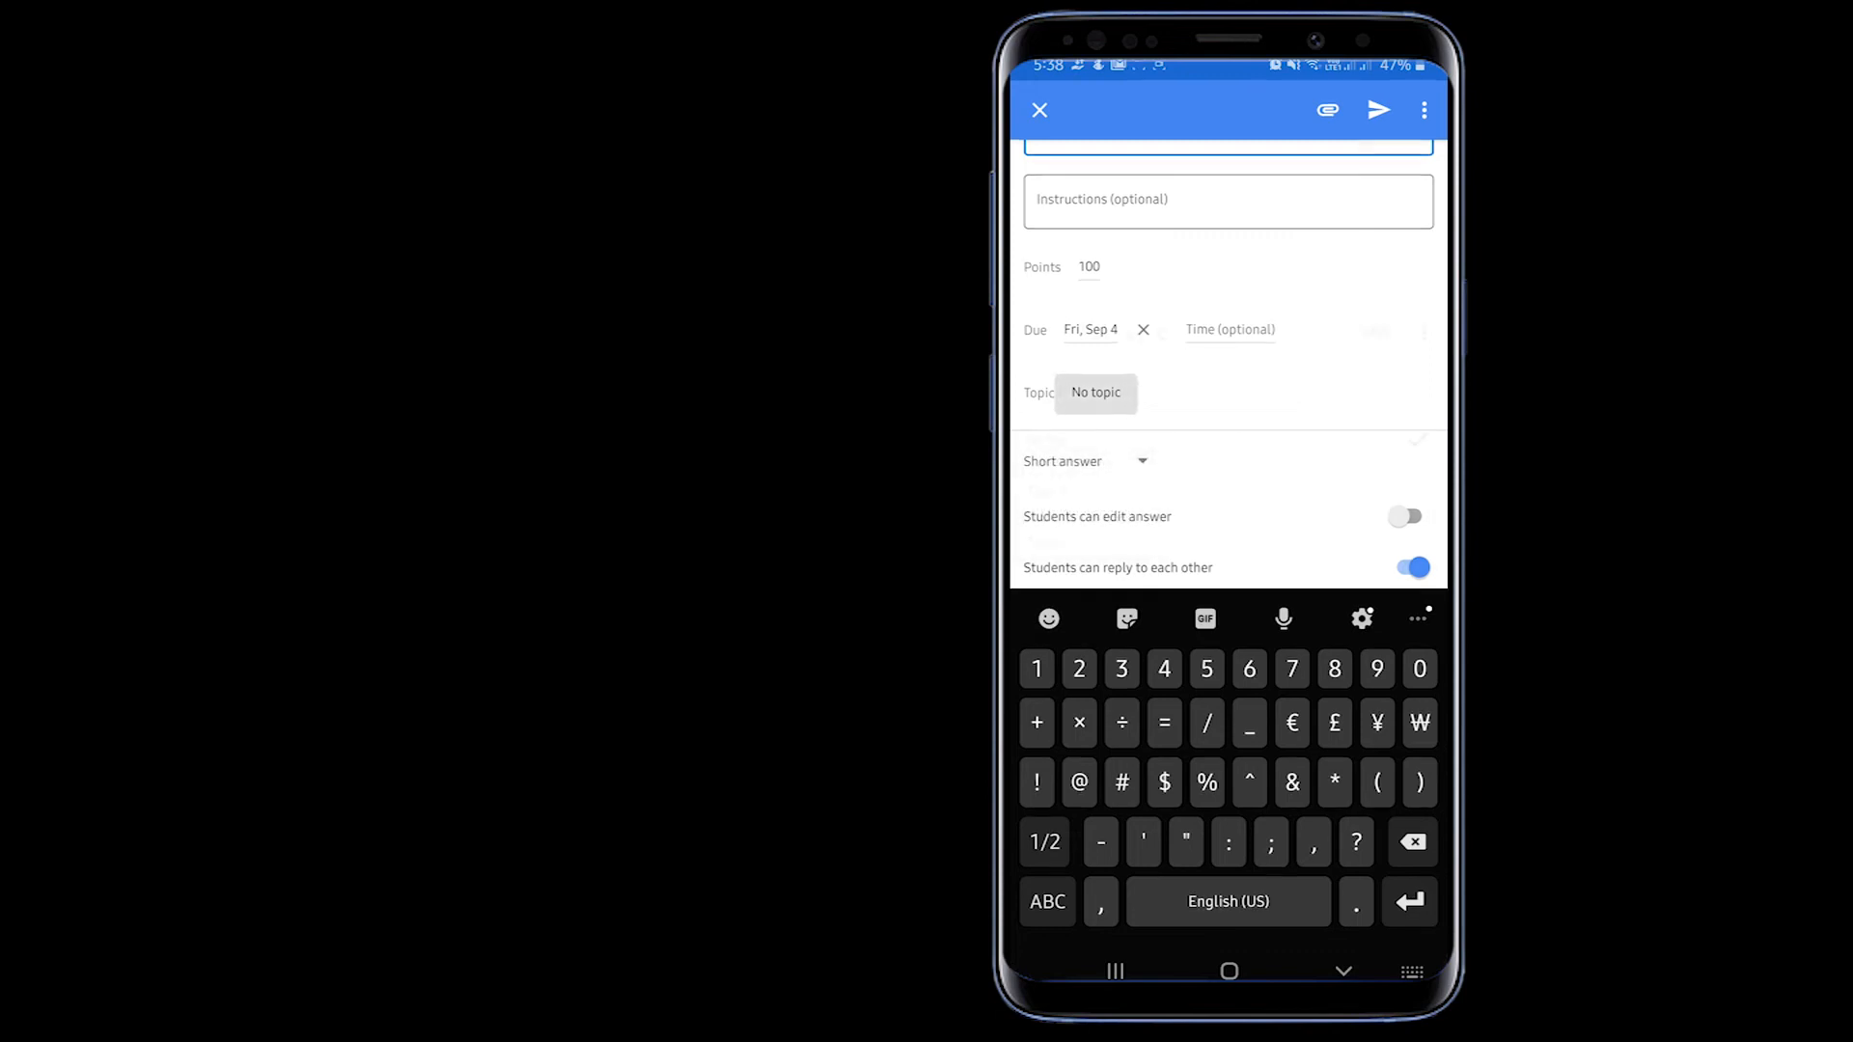
left_click(1081, 270)
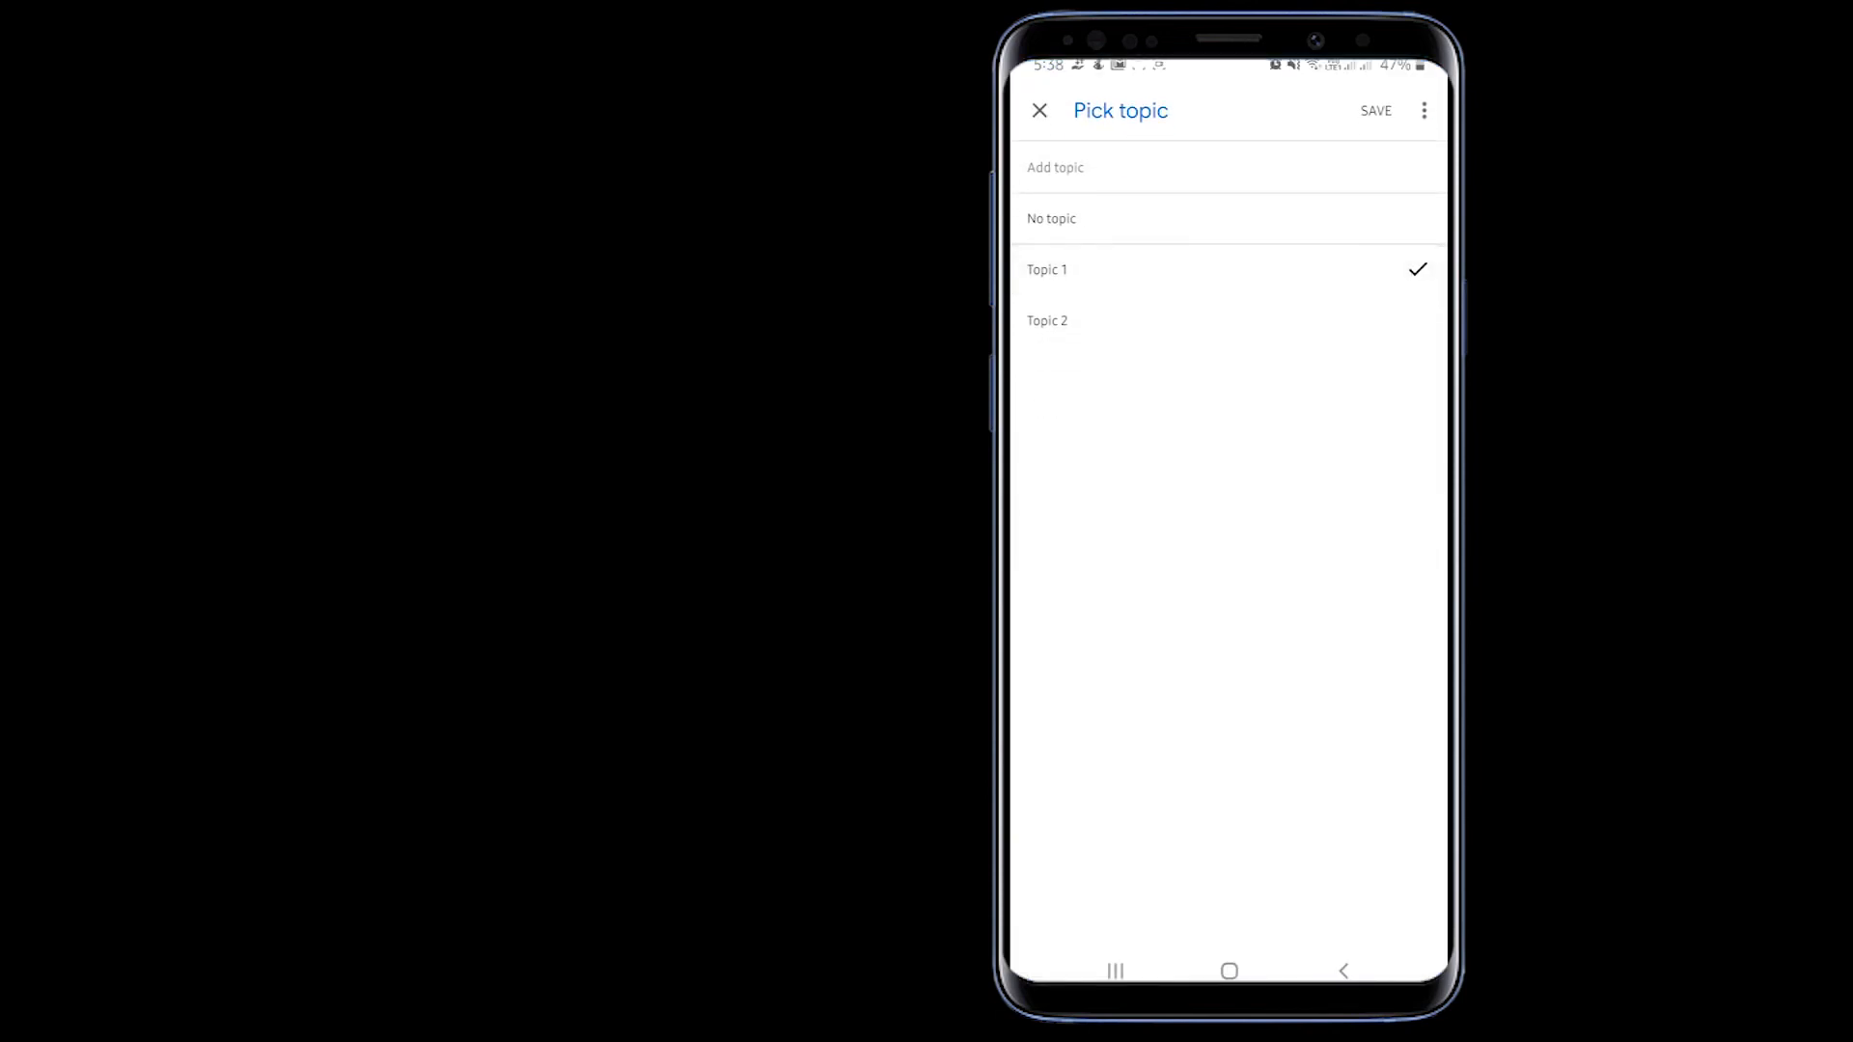
left_click(1039, 110)
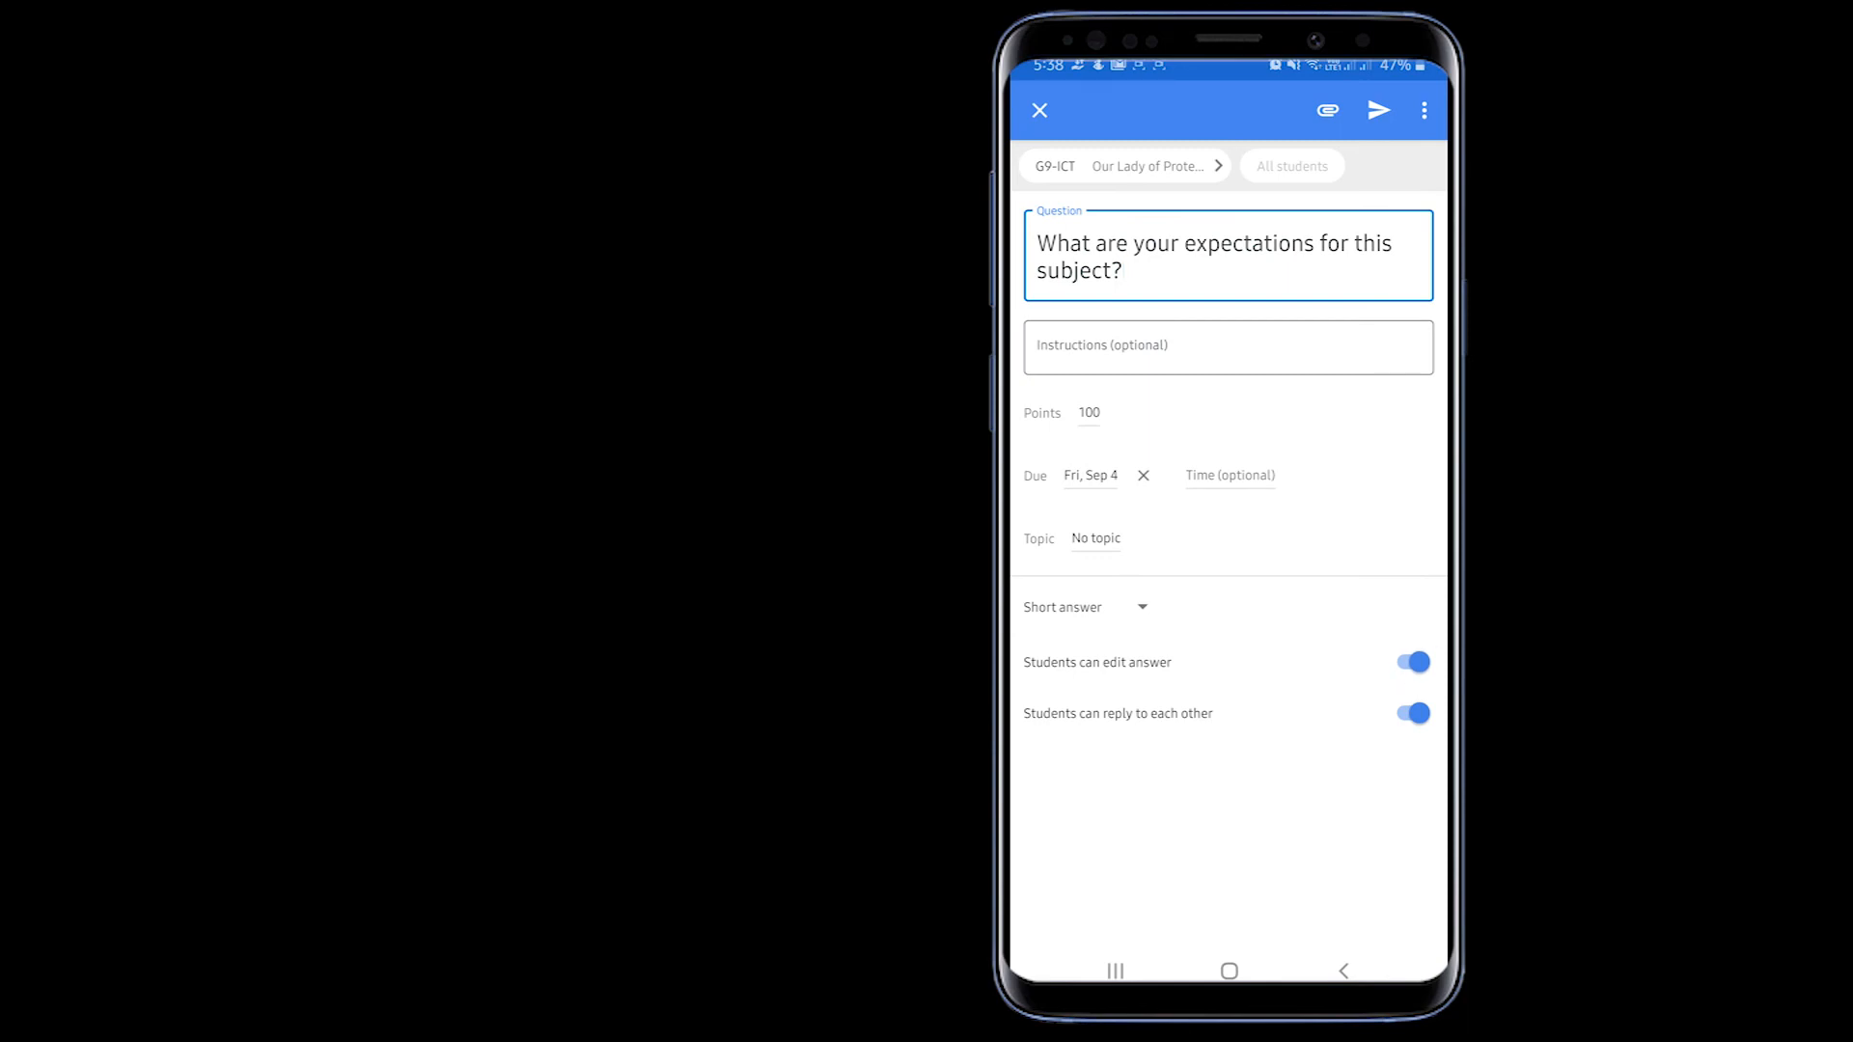
Assign the G9-ICT question to Topic 2, save the topic choice, and post the question
left_click(1095, 539)
left_click(1047, 322)
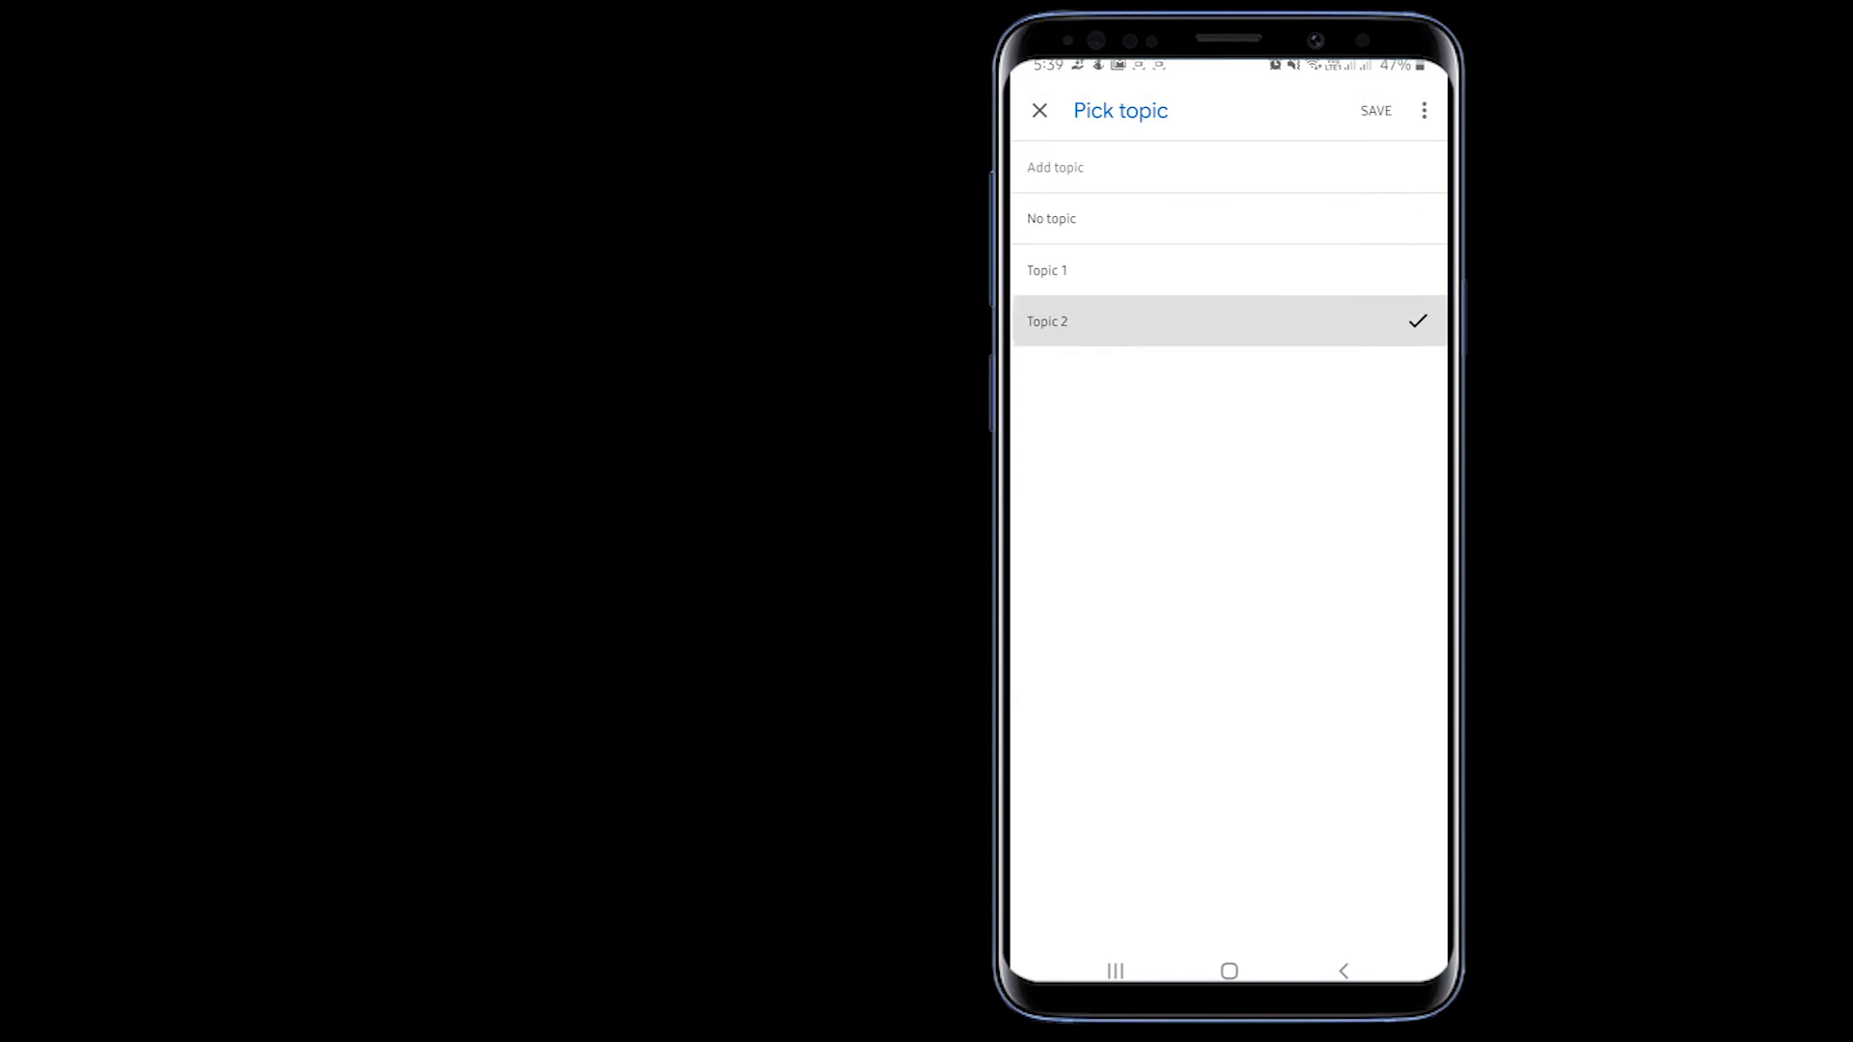
left_click(1377, 110)
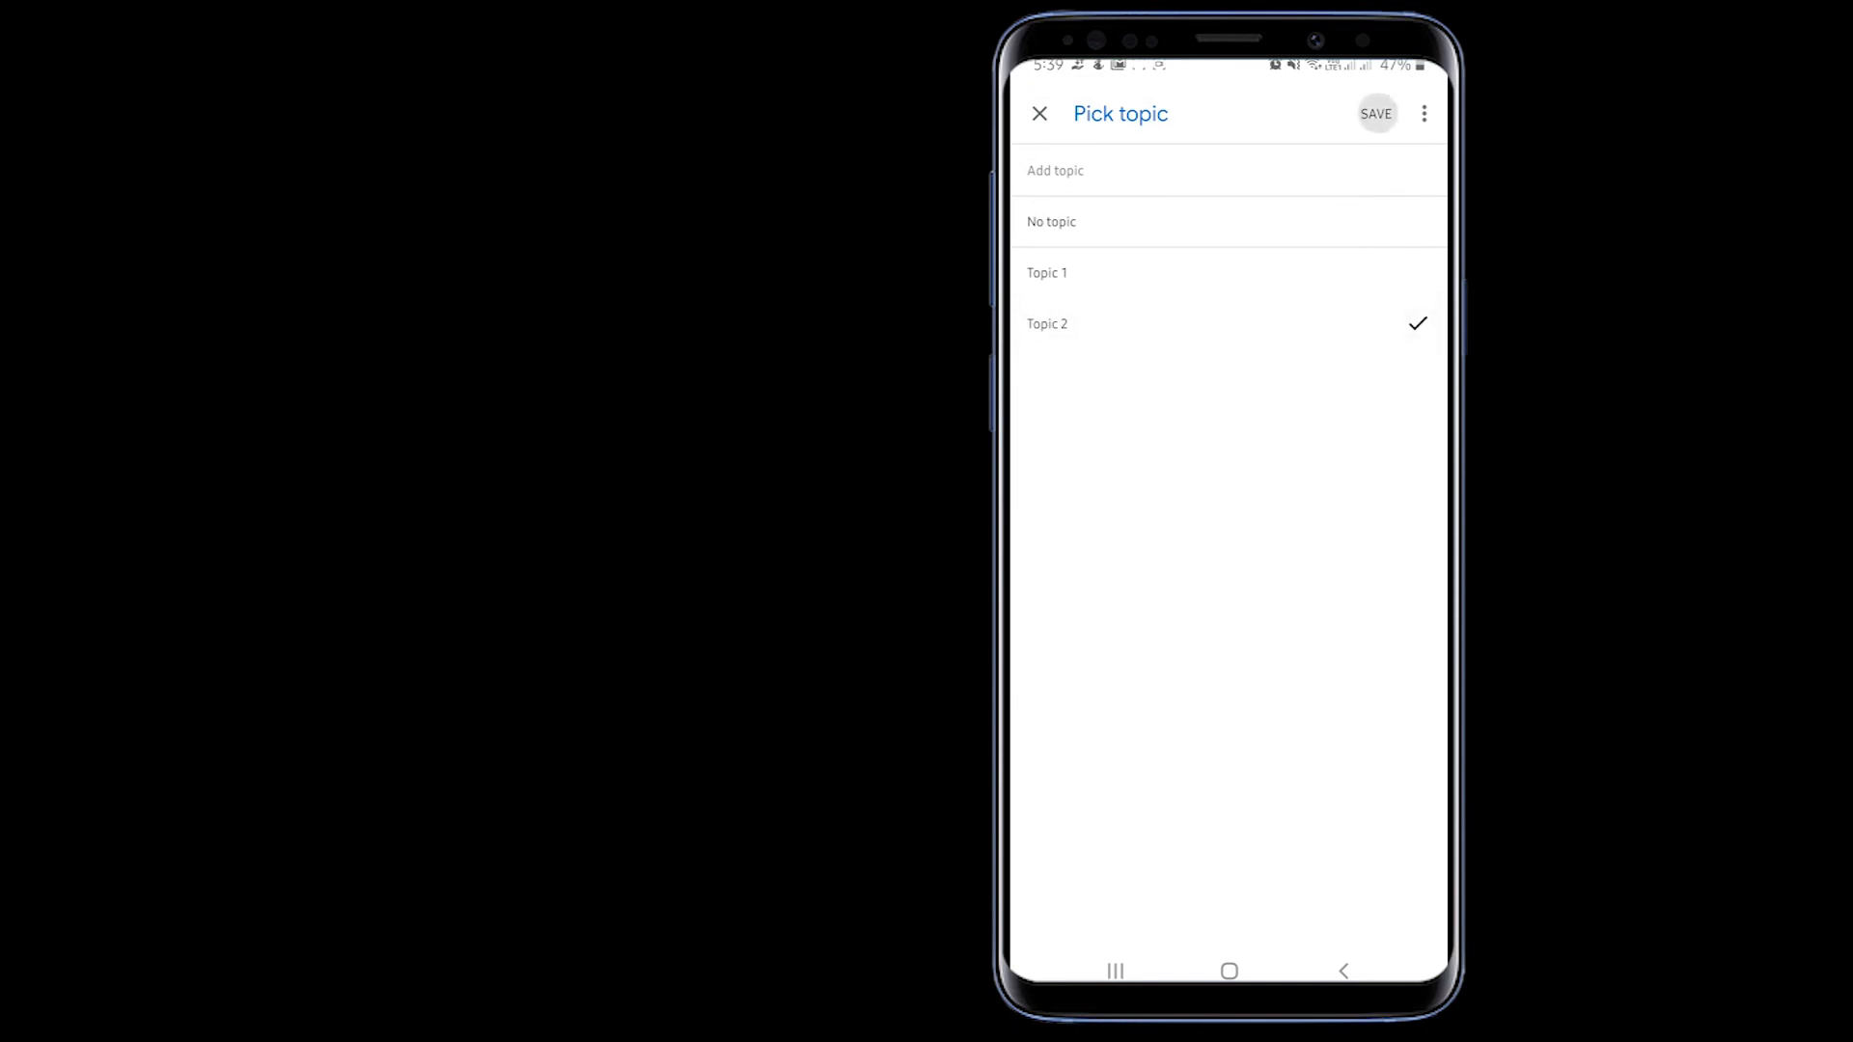
left_click(1328, 110)
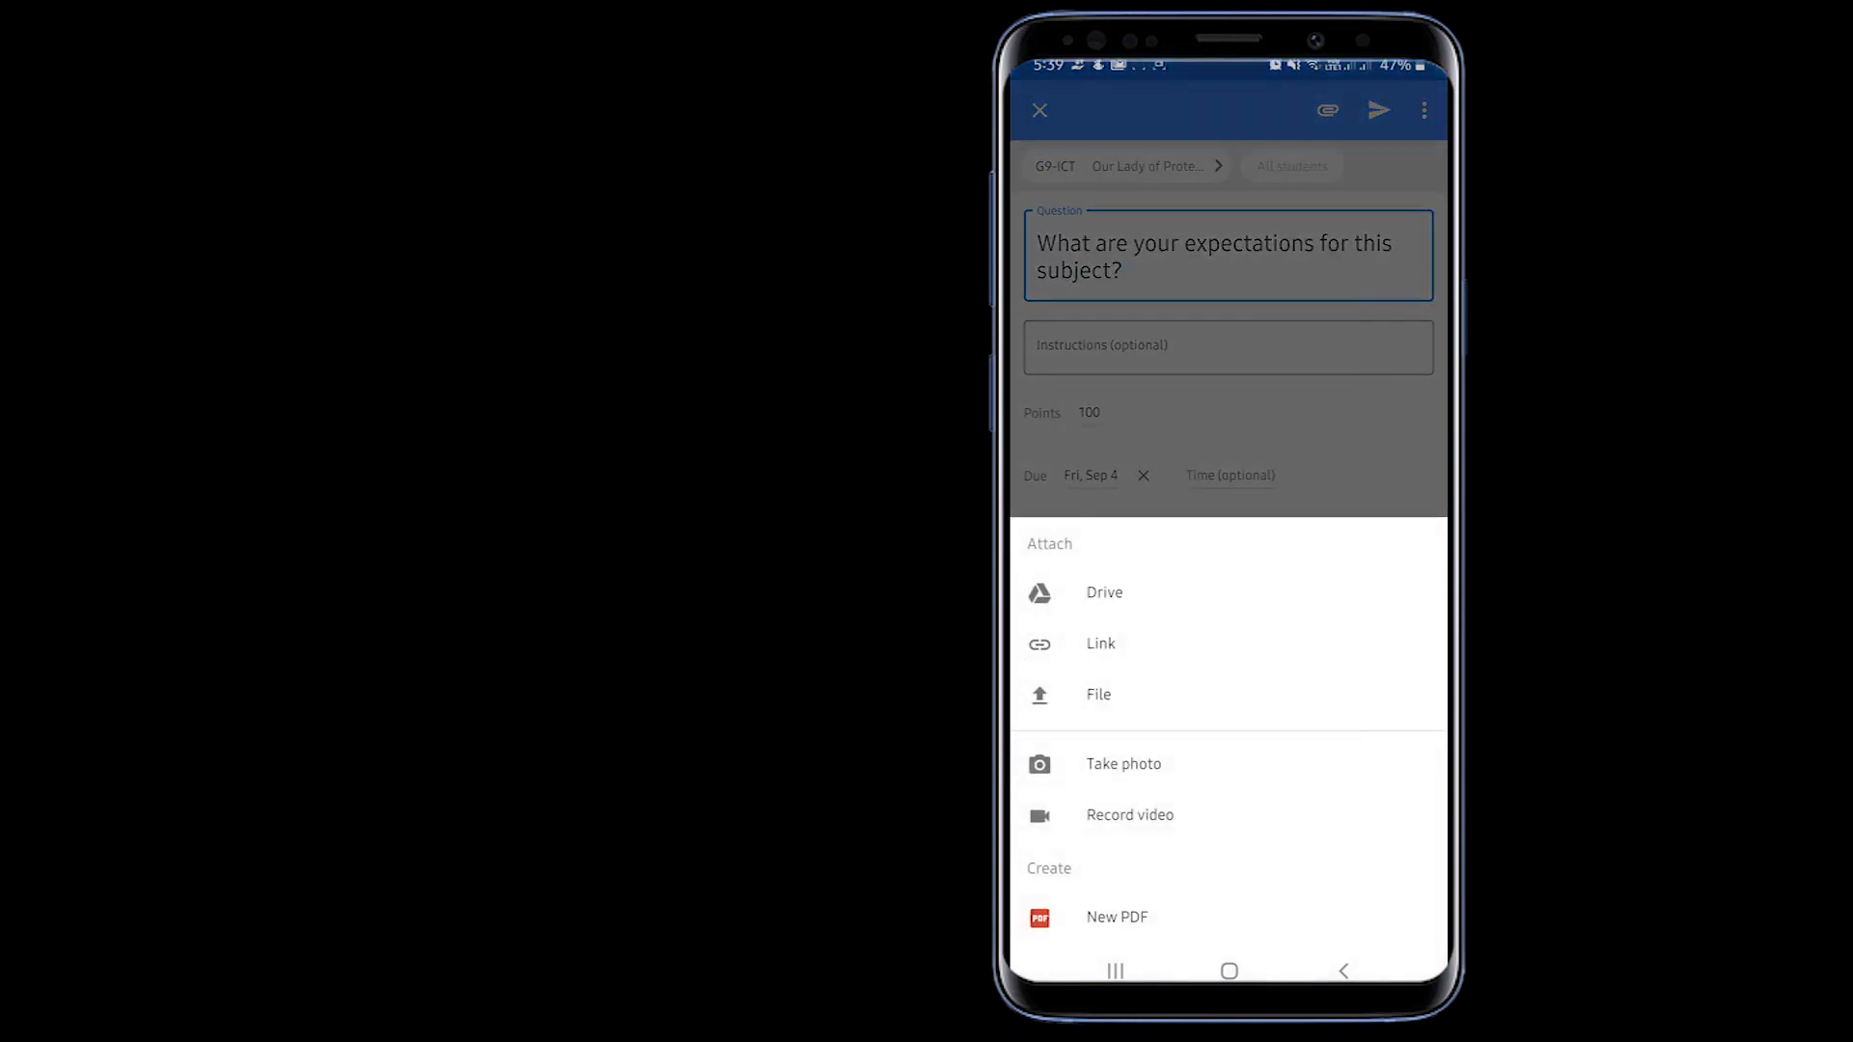
left_click(1379, 110)
left_click(1379, 110)
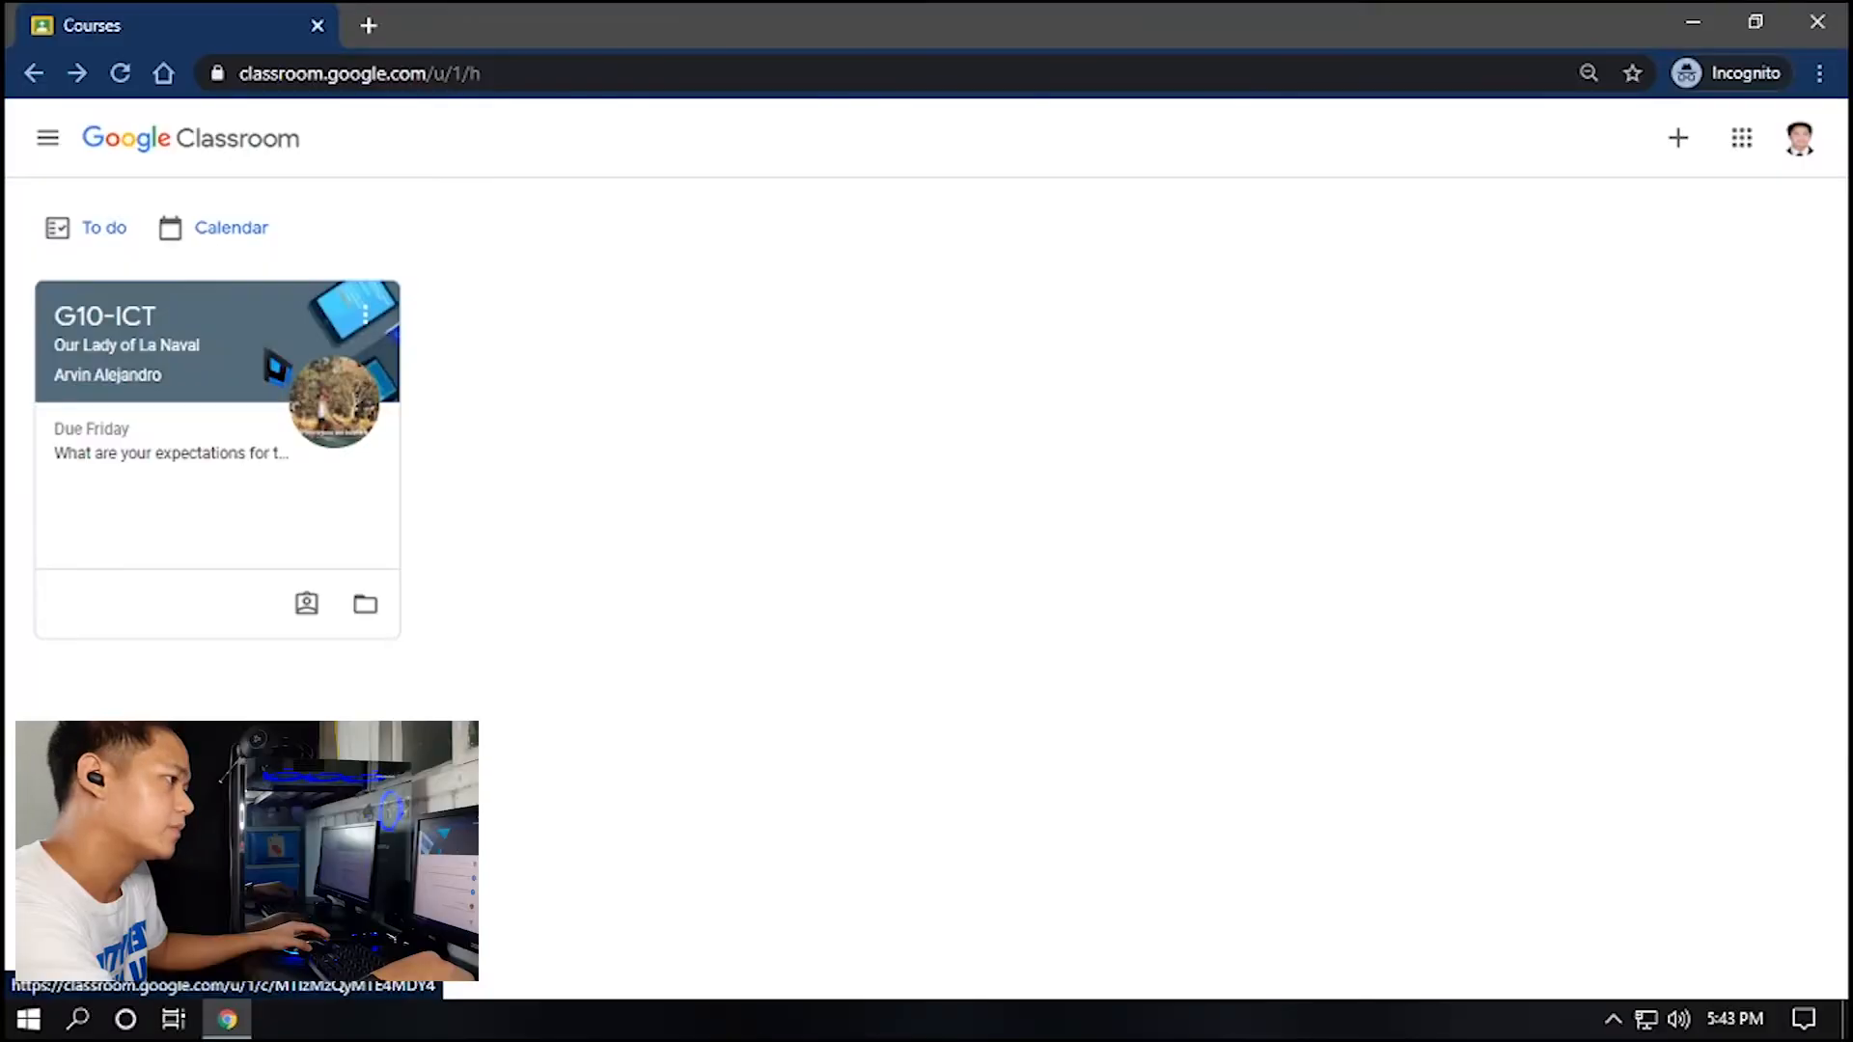
As a student on the web, open the G10-ICT class and view the "Course guide for ICT" post from the stream
left_click(277, 368)
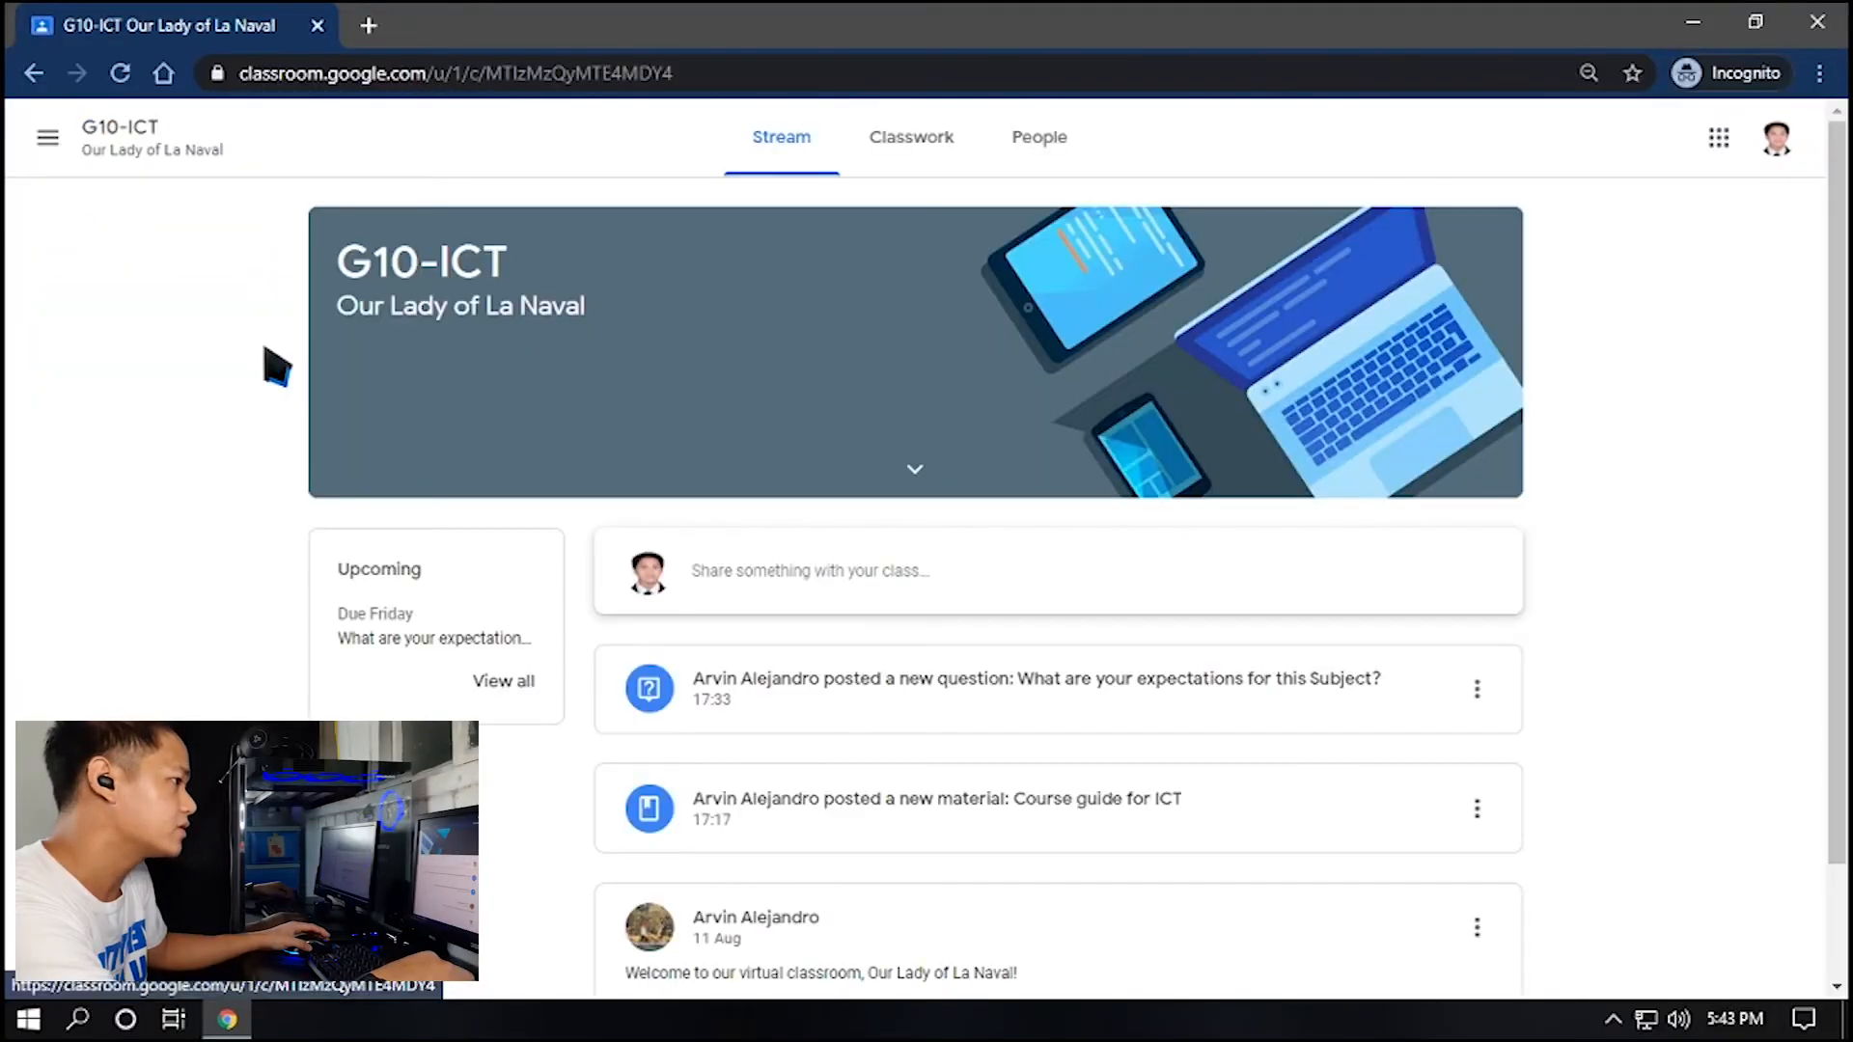
scroll(1351, 628, "down", 3)
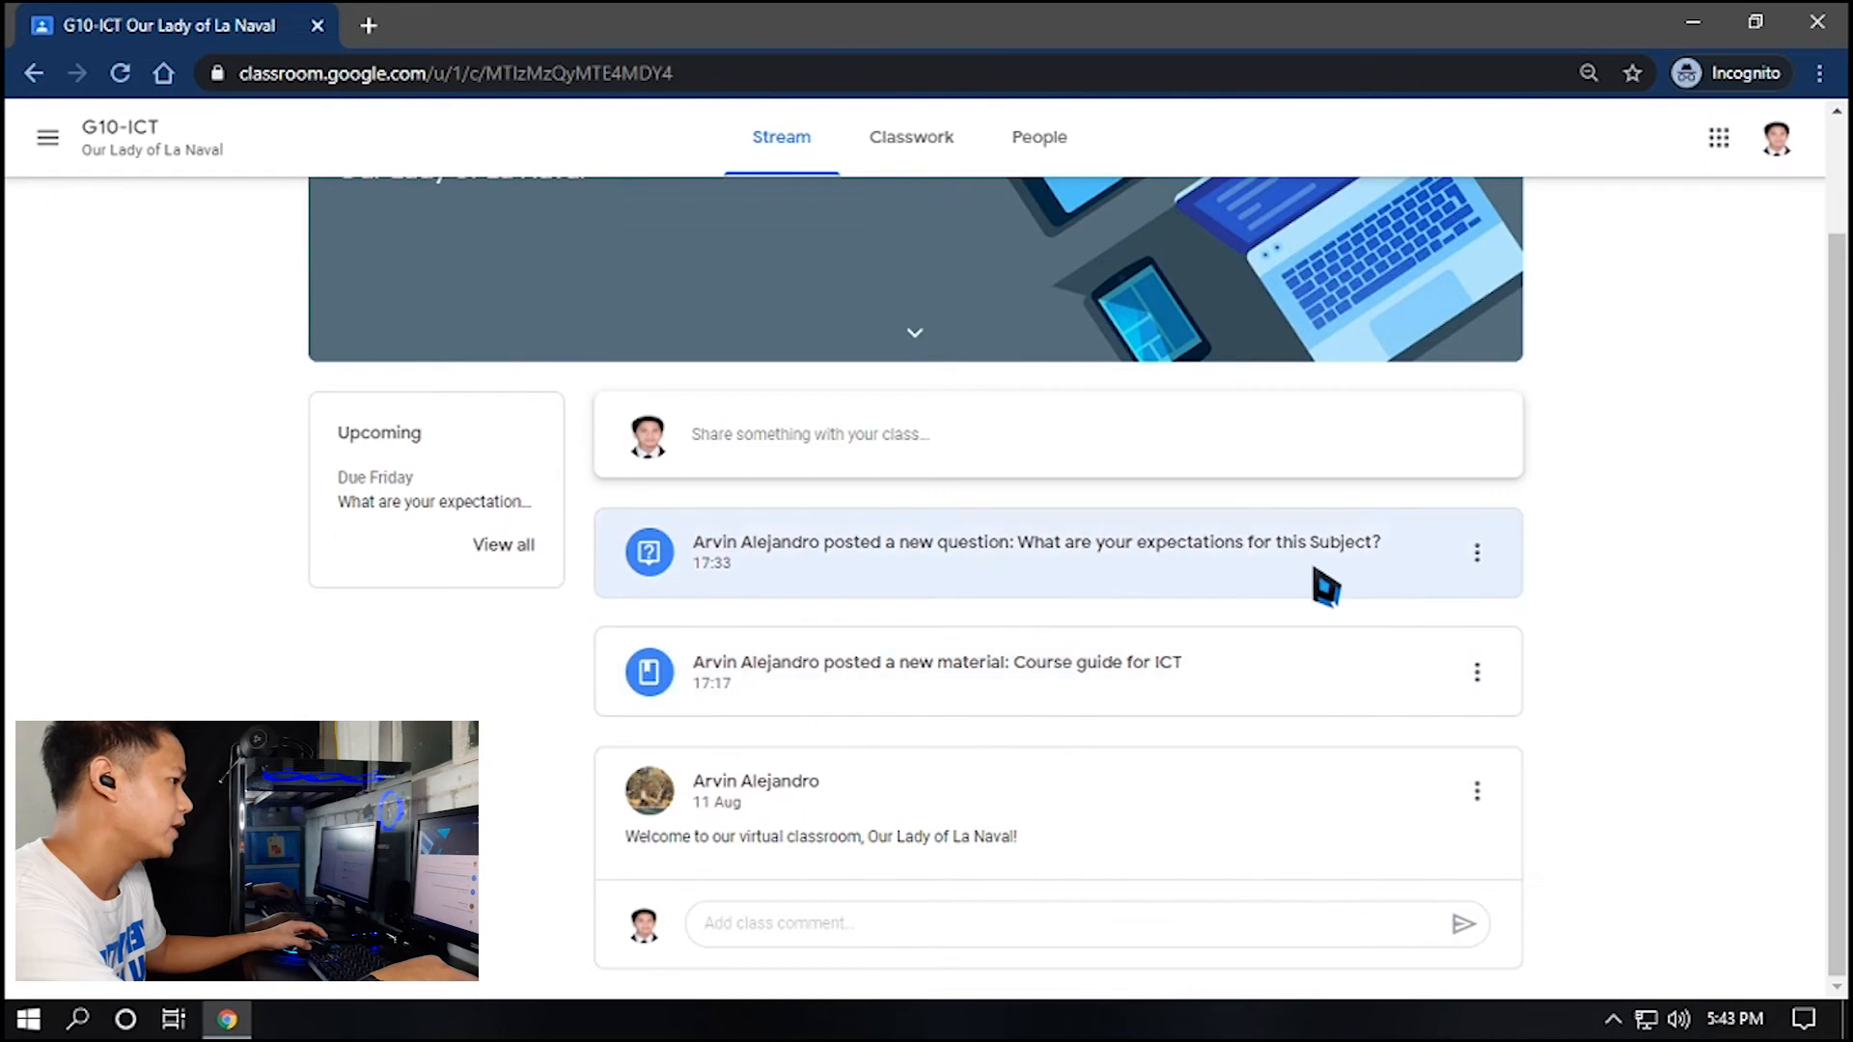
left_click(1318, 693)
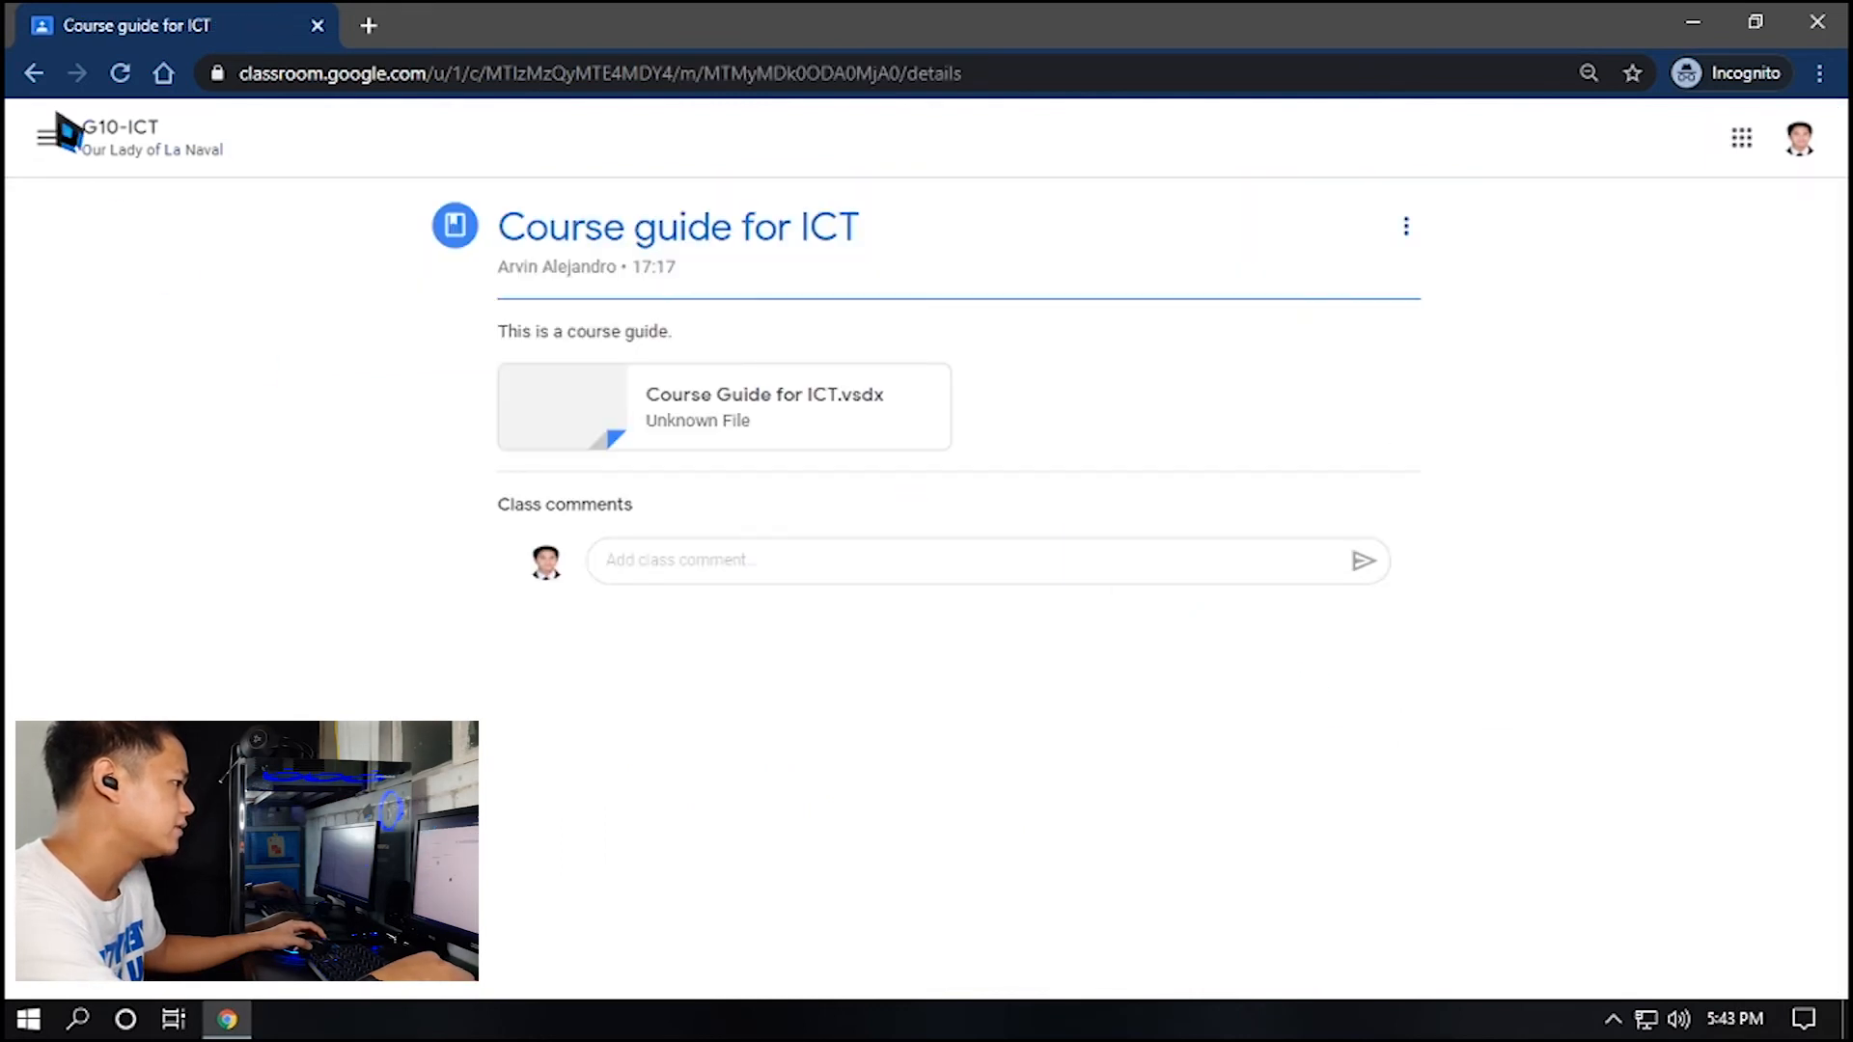
left_click(29, 73)
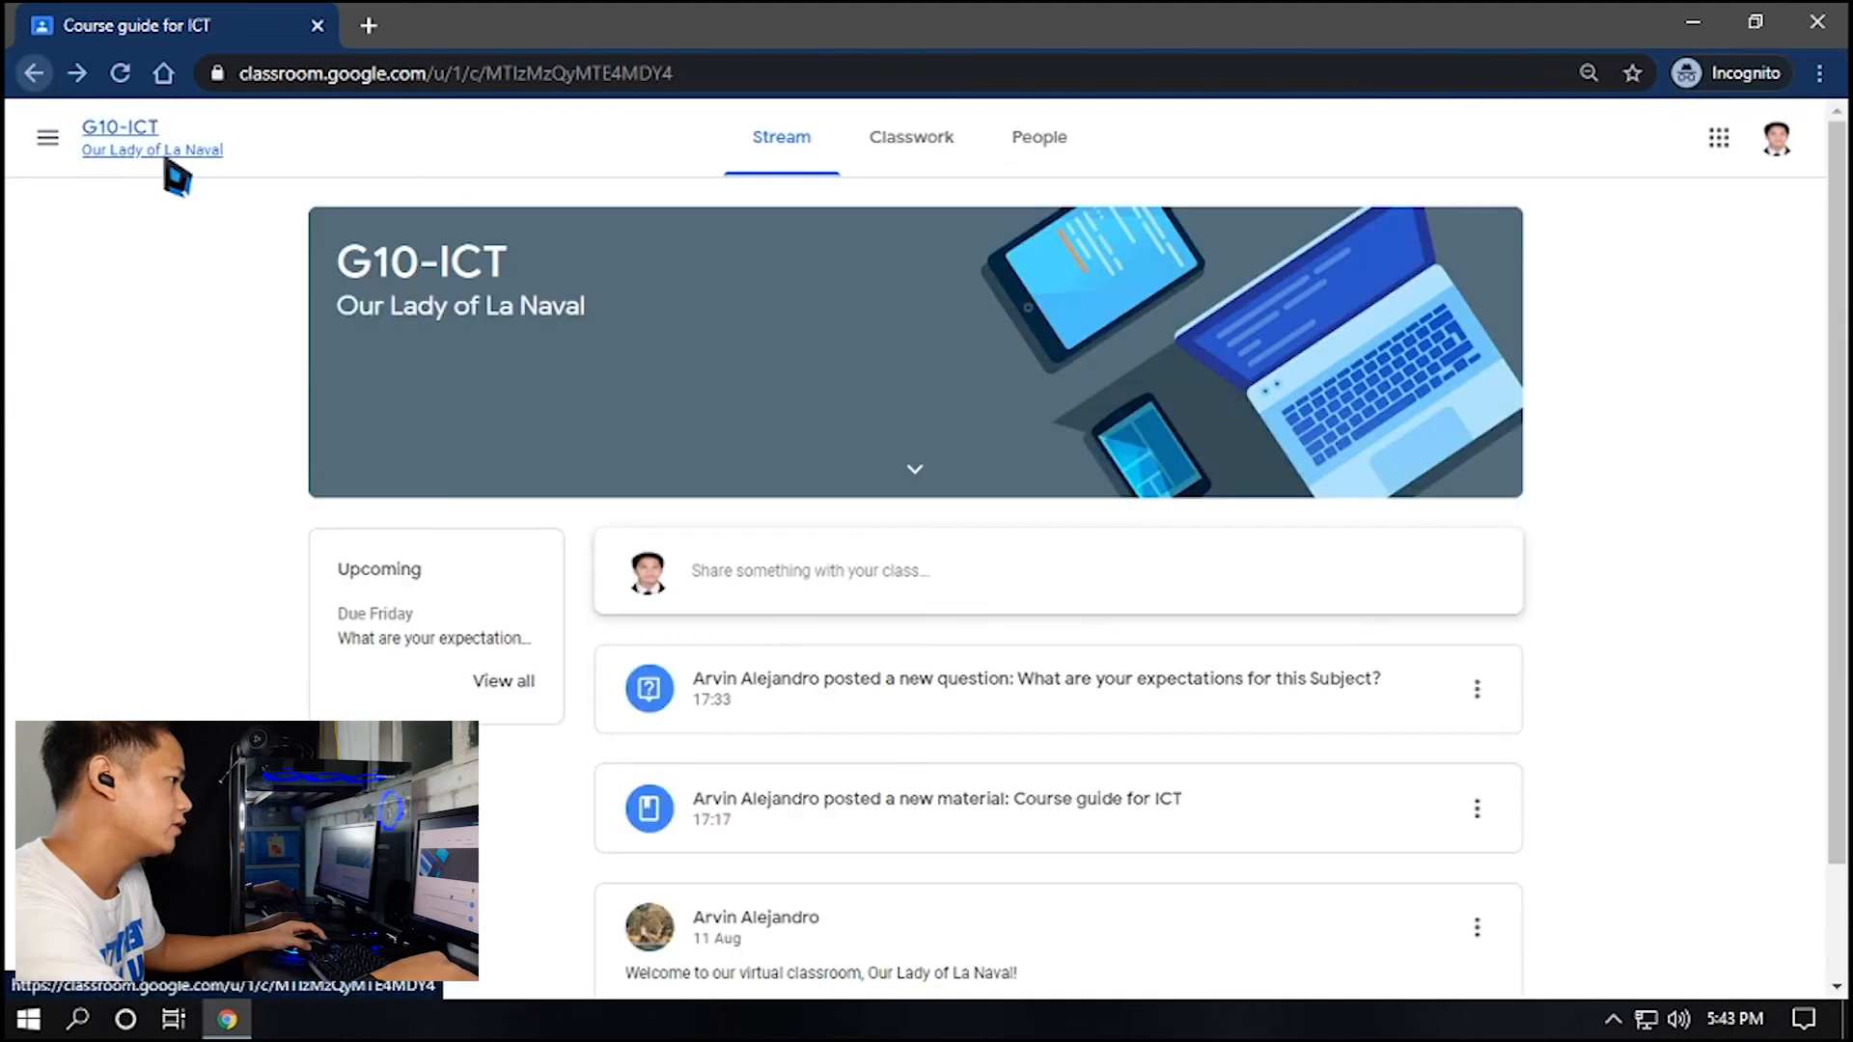
View the "Course guide for ICT" material from the G10-ICT classwork, including its attached file and class comment field
left_click(905, 145)
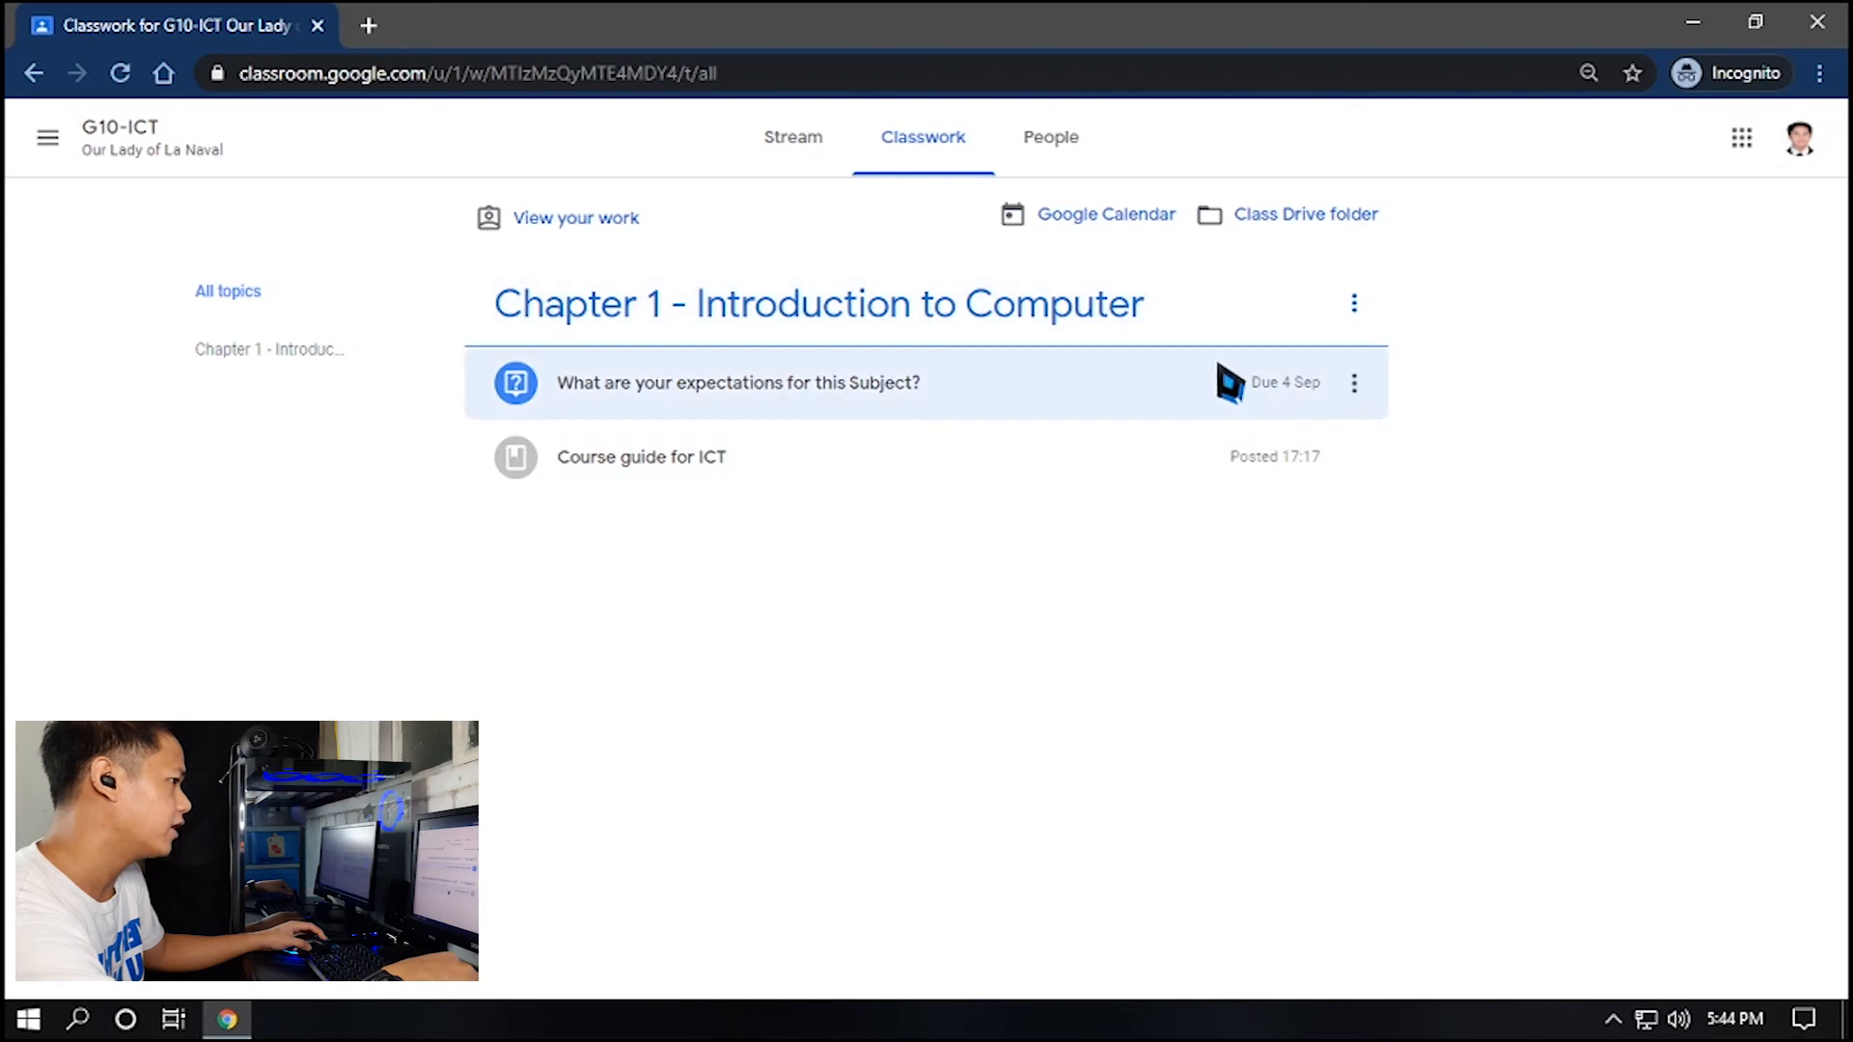
left_click(953, 475)
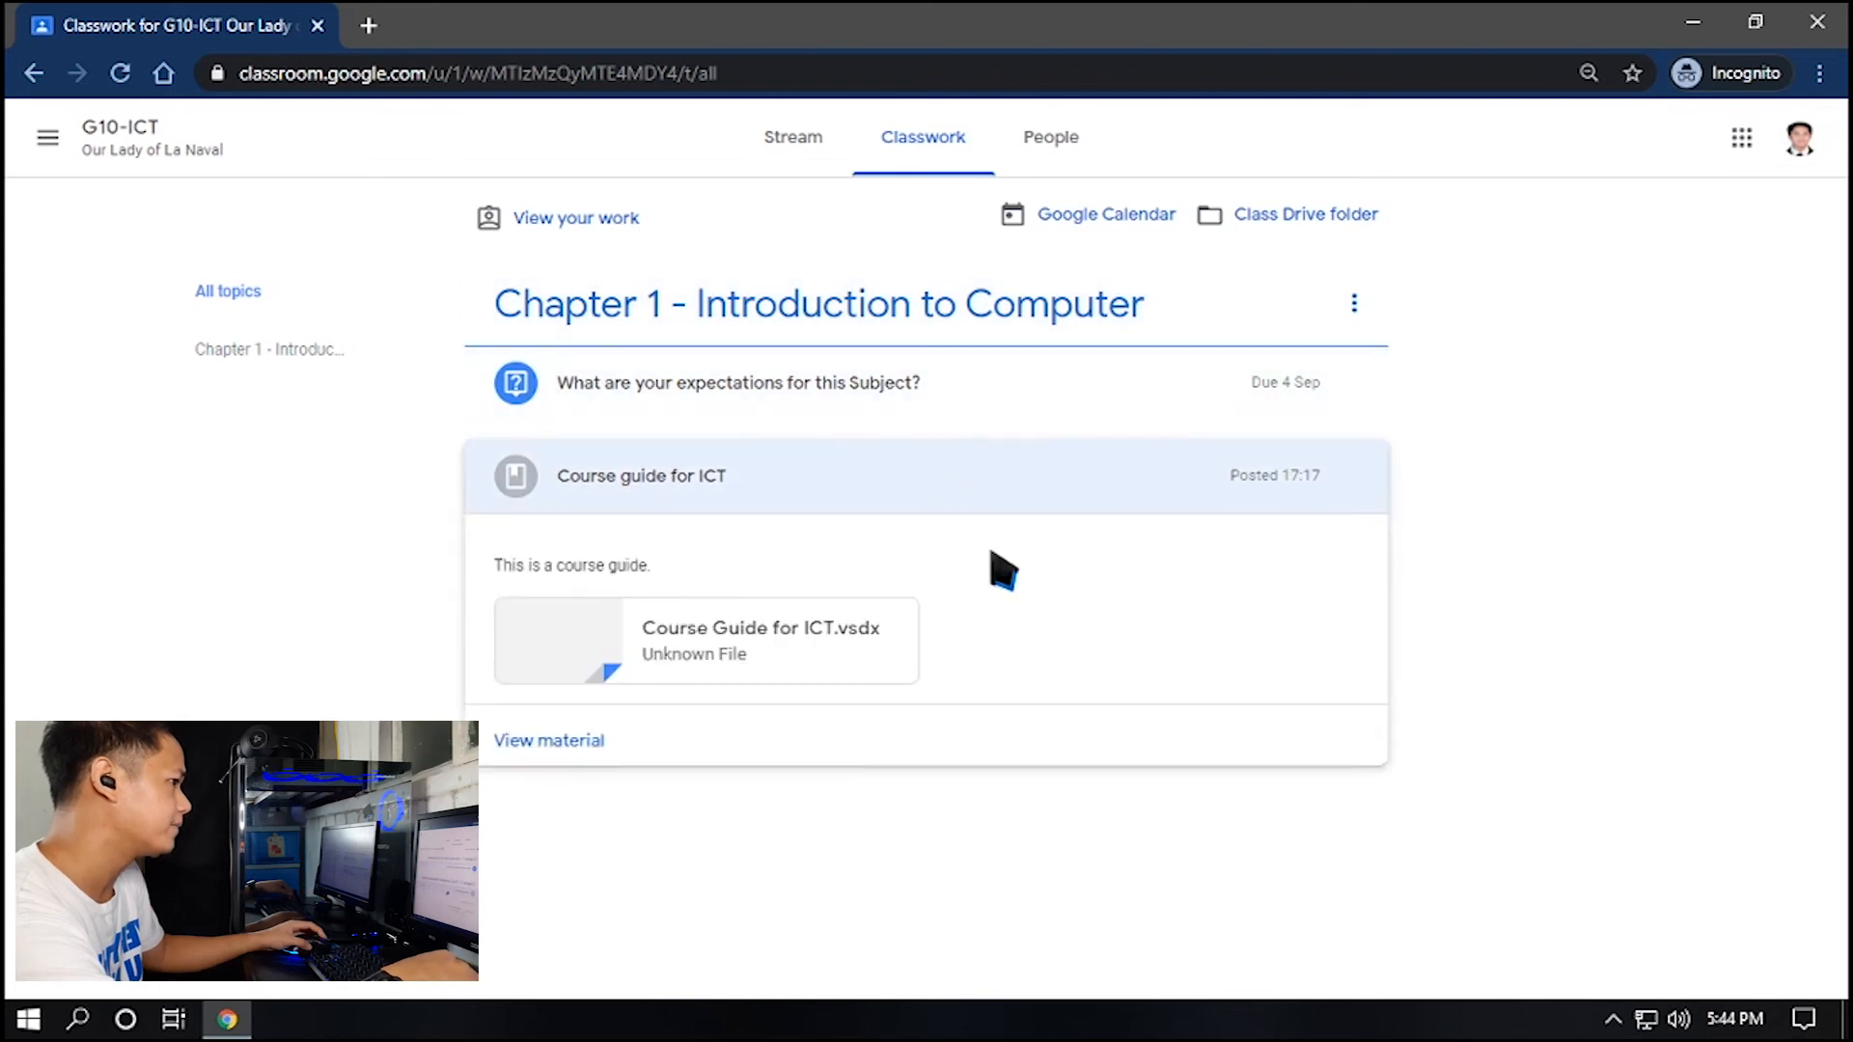
left_click(579, 740)
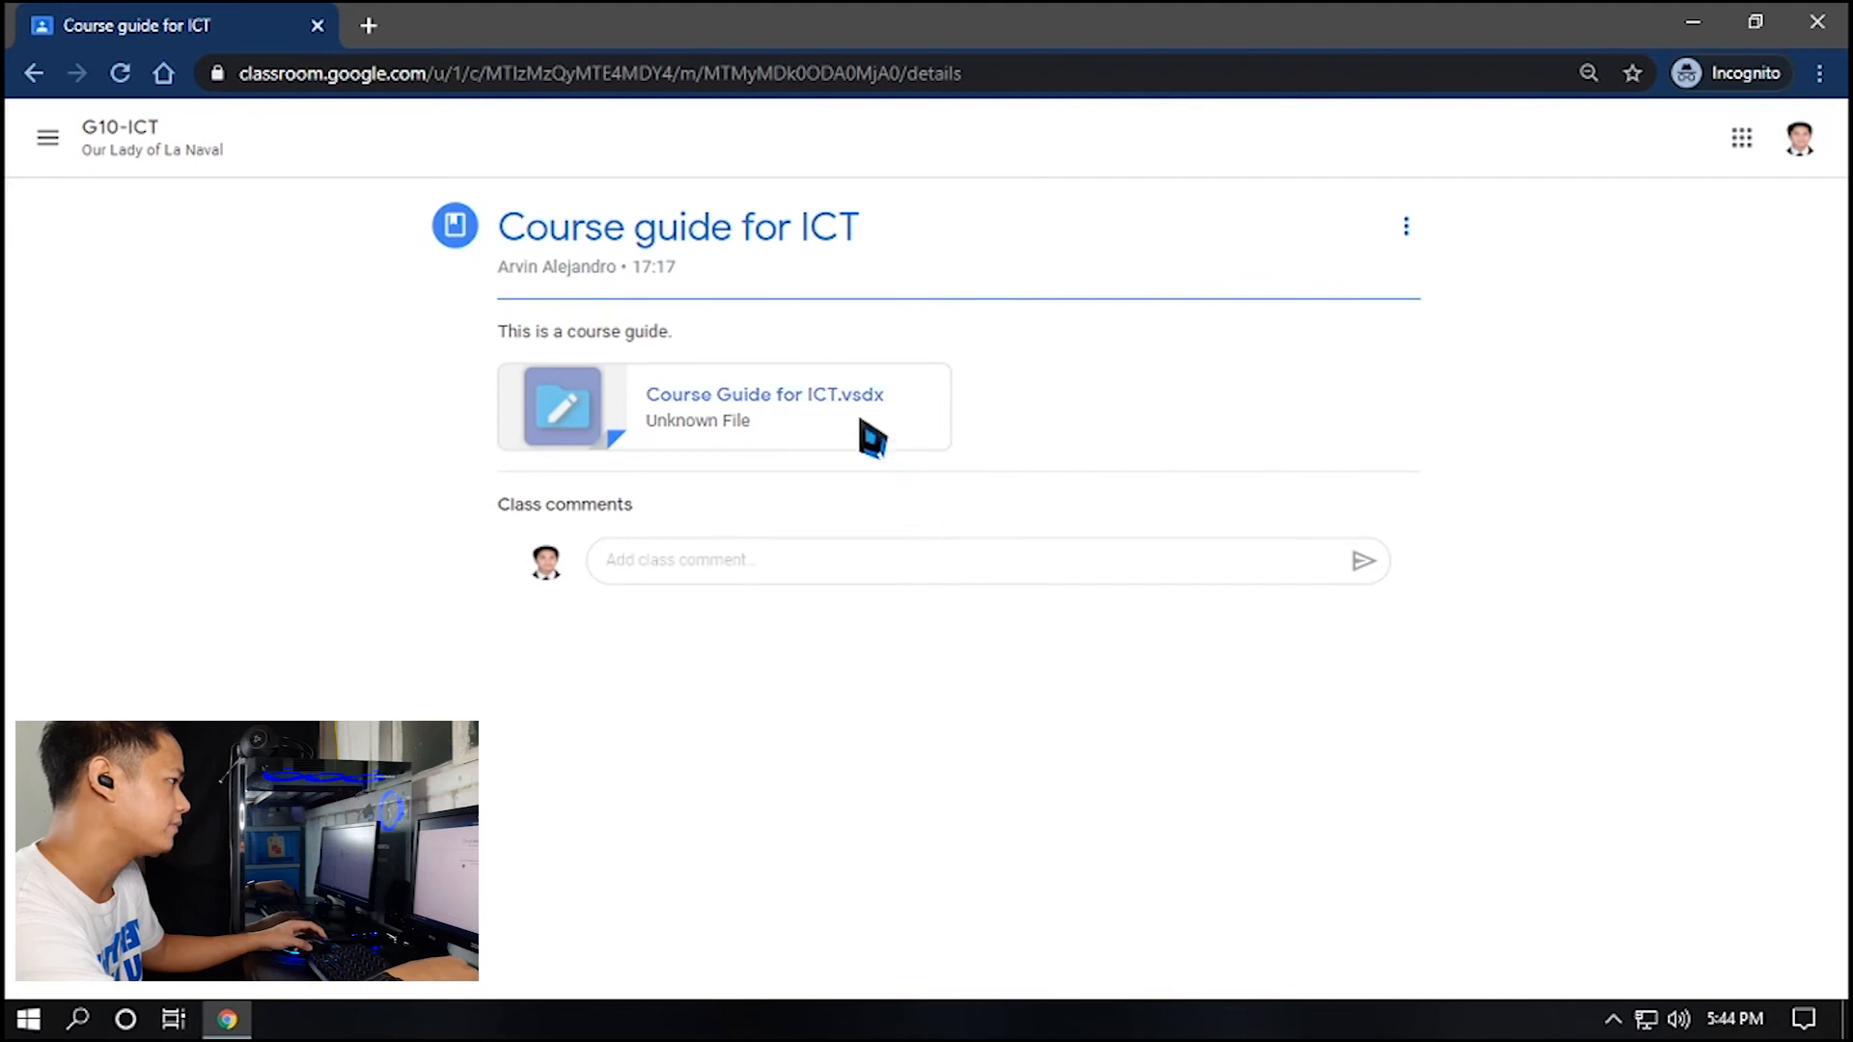
left_click(815, 446)
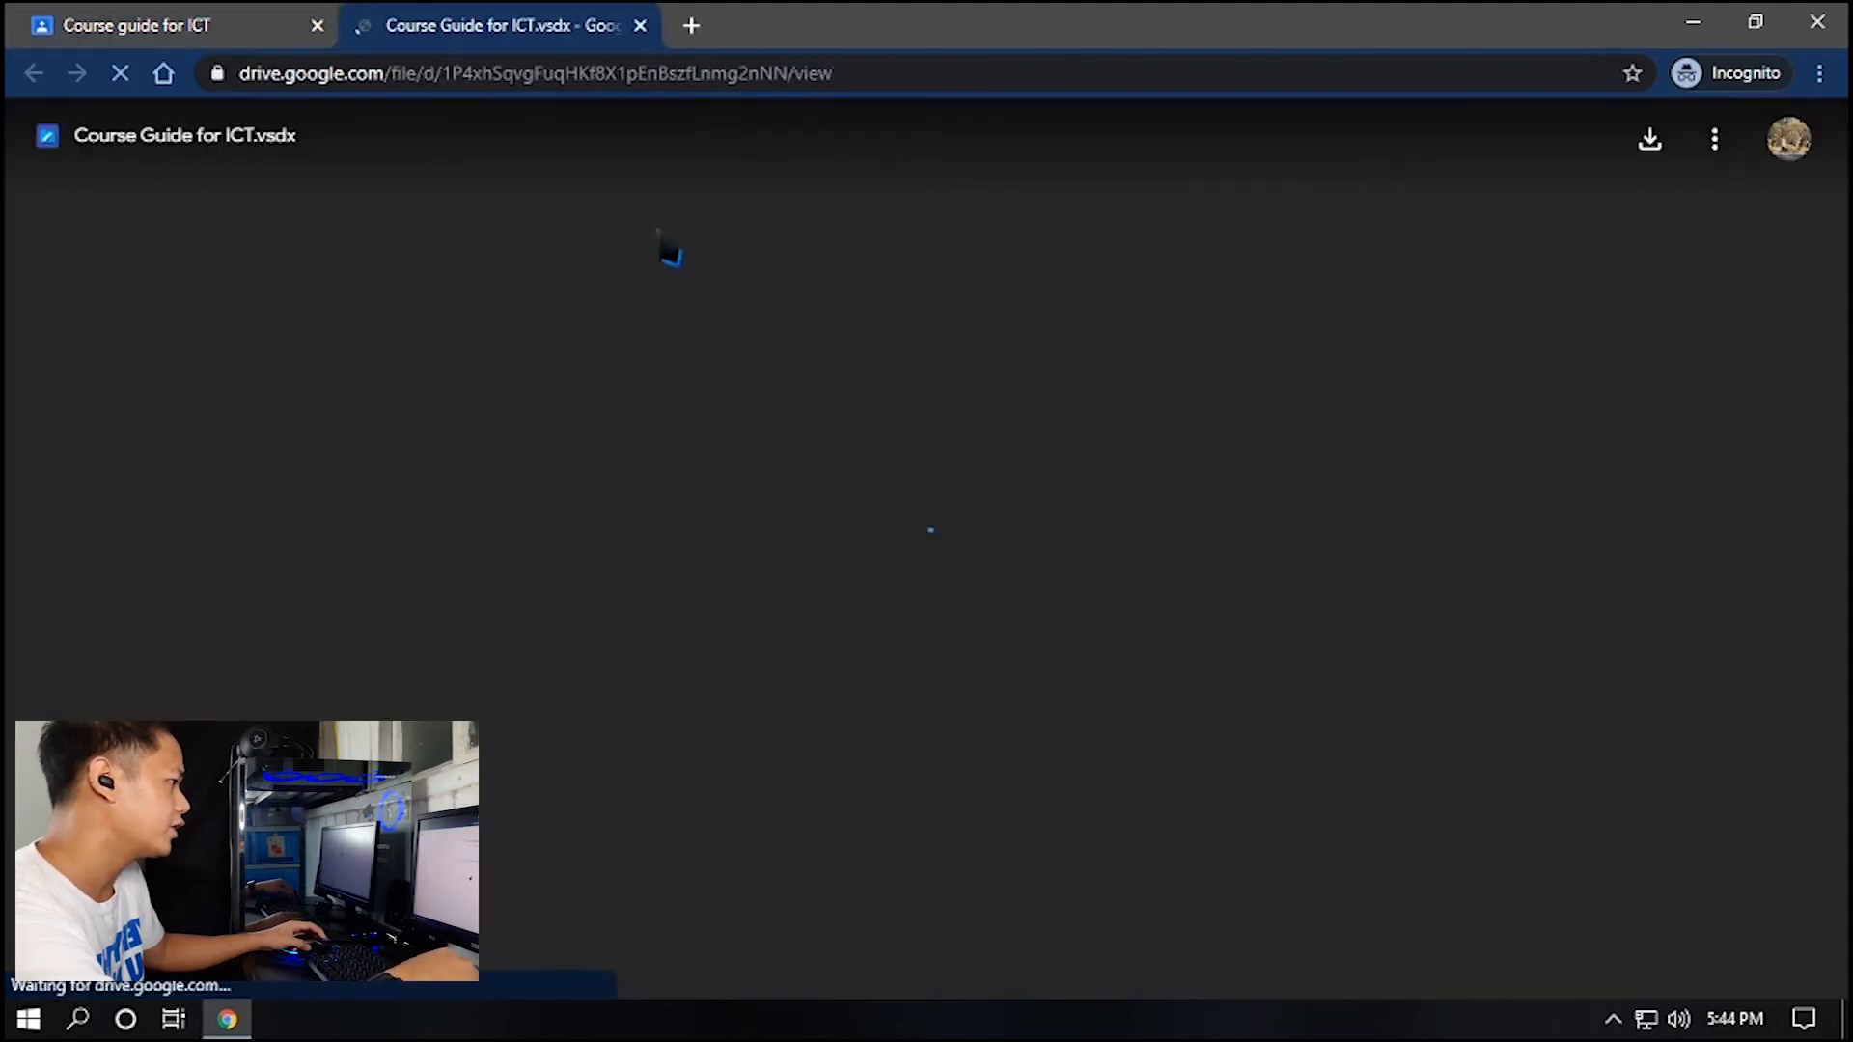
left_click(224, 29)
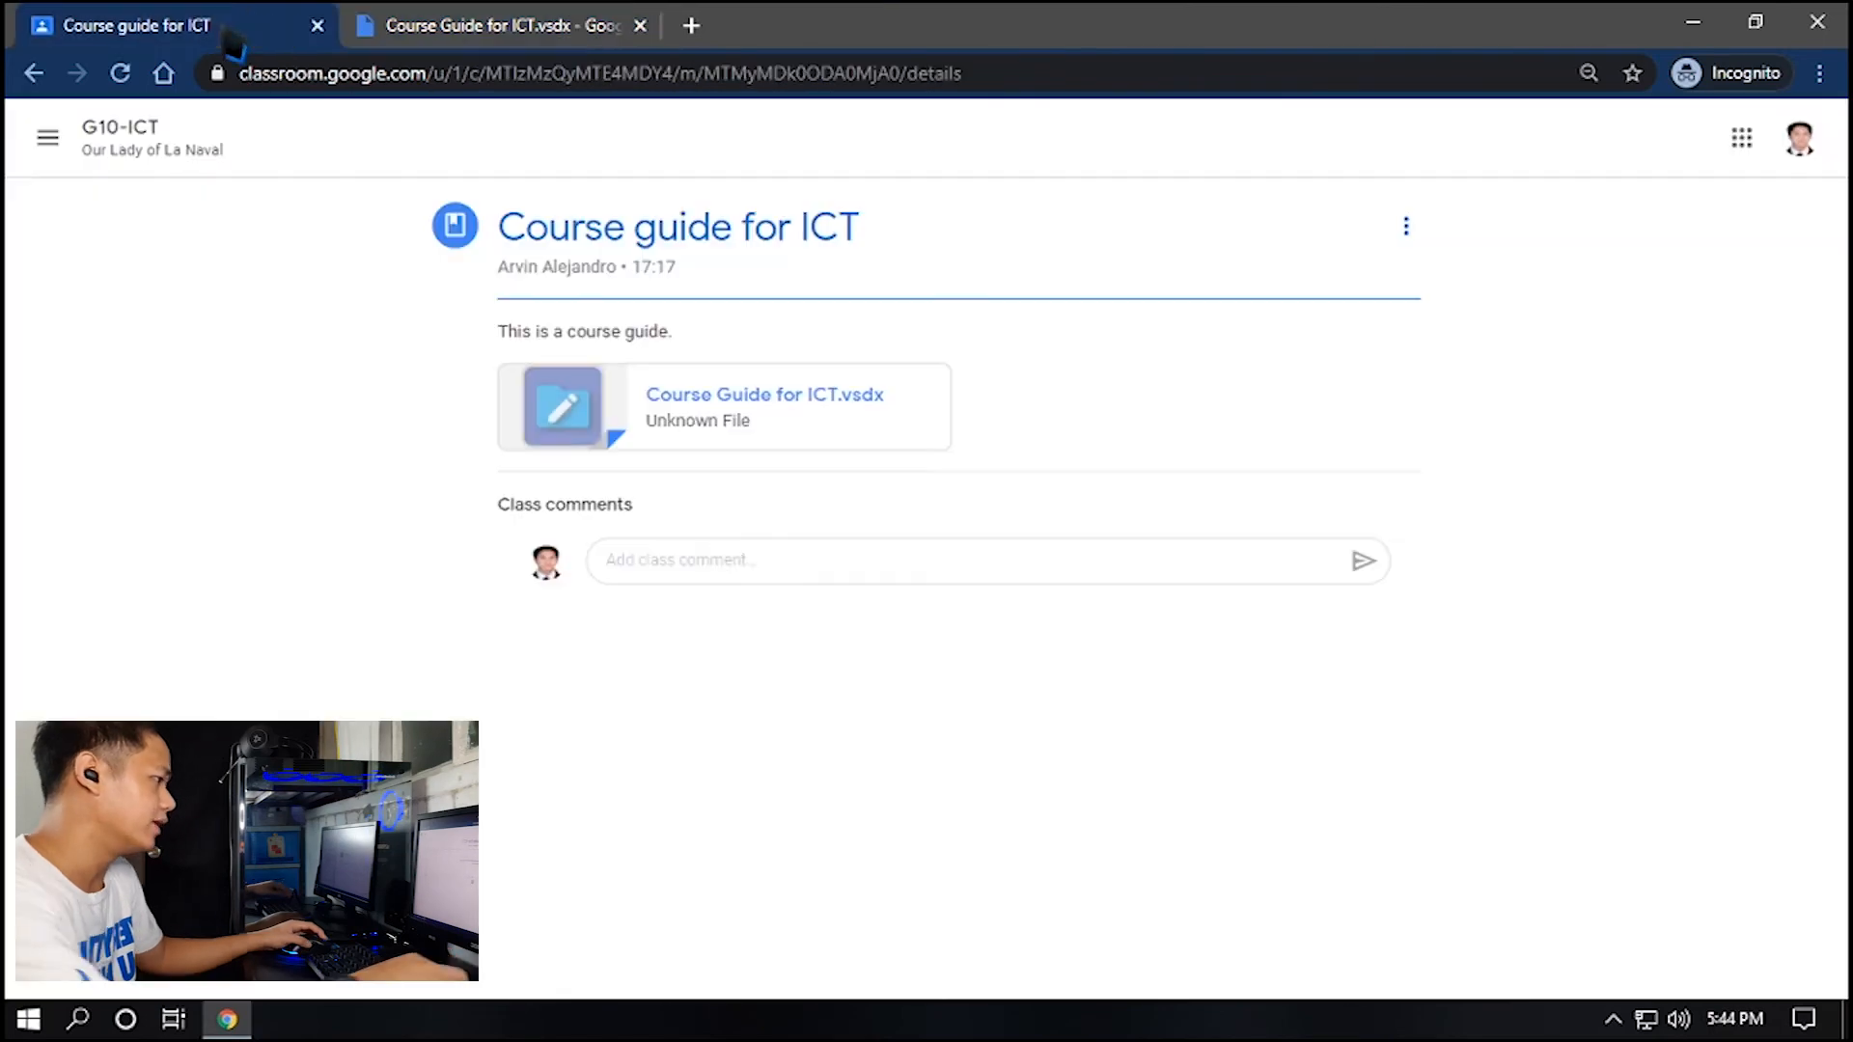
left_click(737, 564)
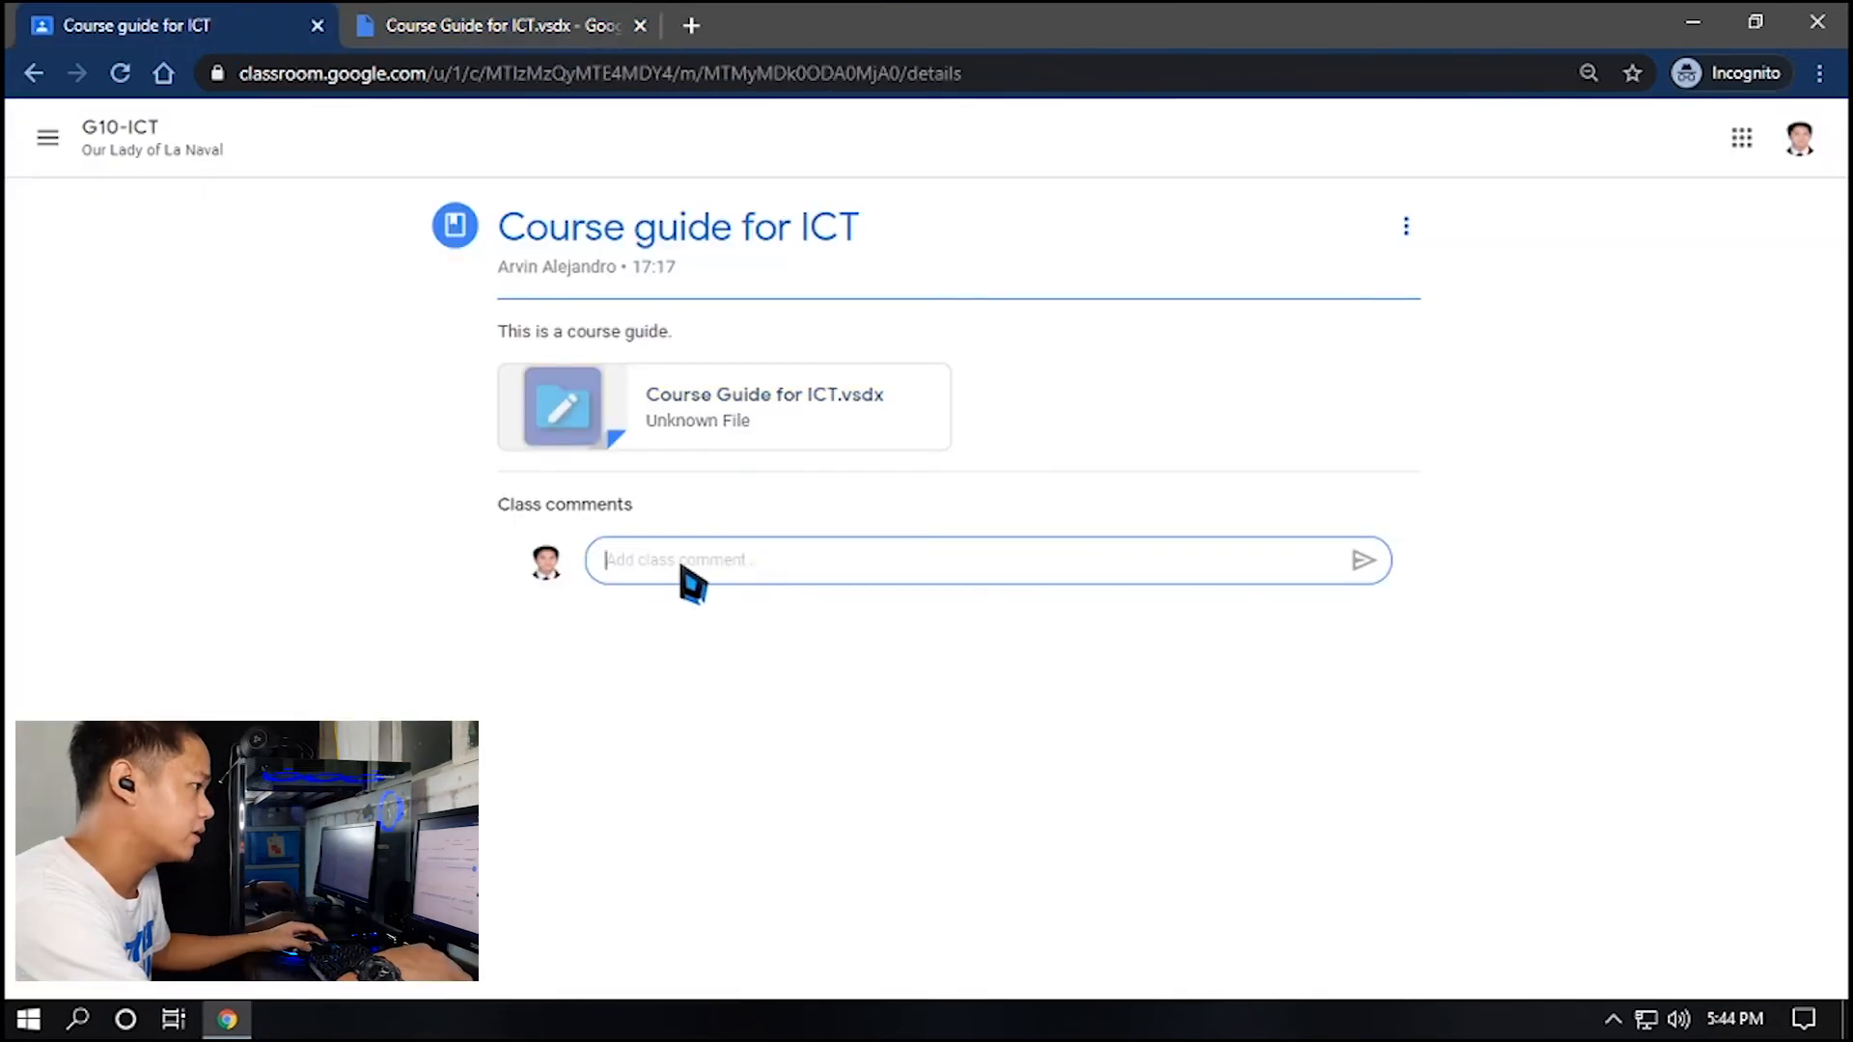
left_click(34, 76)
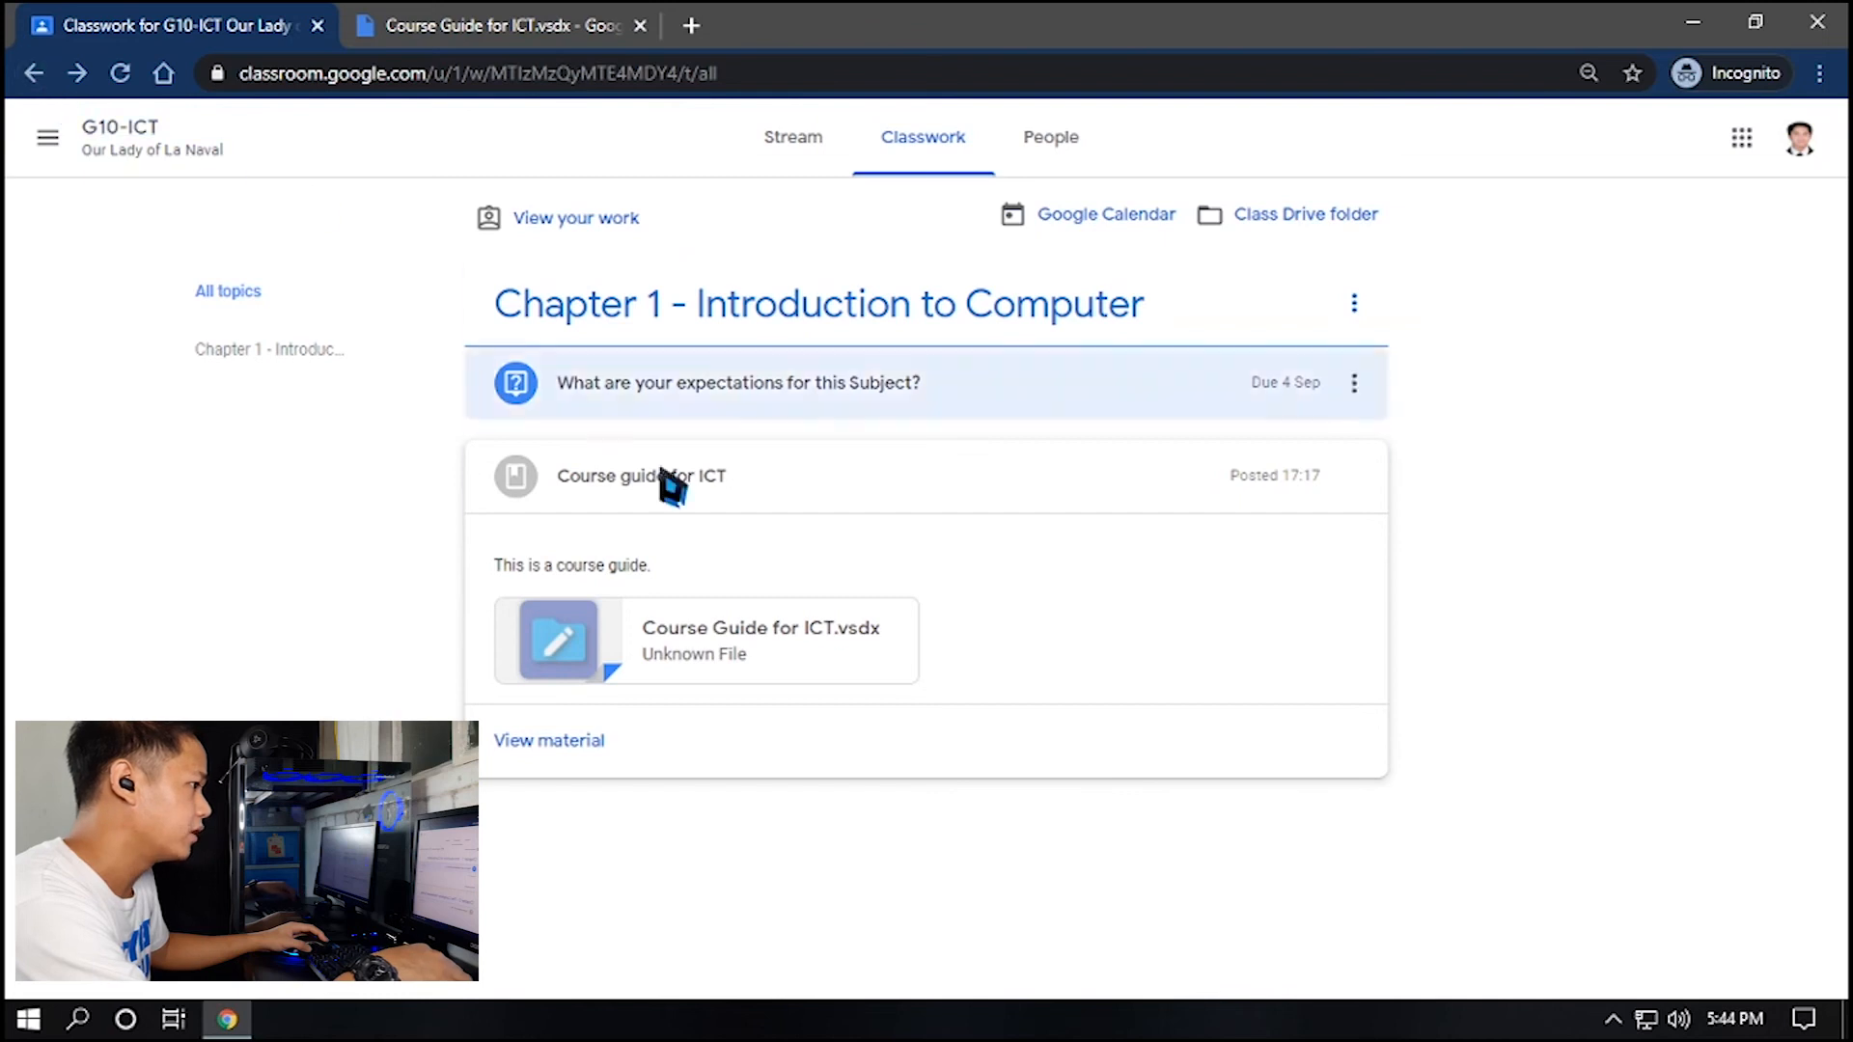
Open the full "What are your expectations for this Subject?" question and hand in "My Answer" as the response
left_click(893, 407)
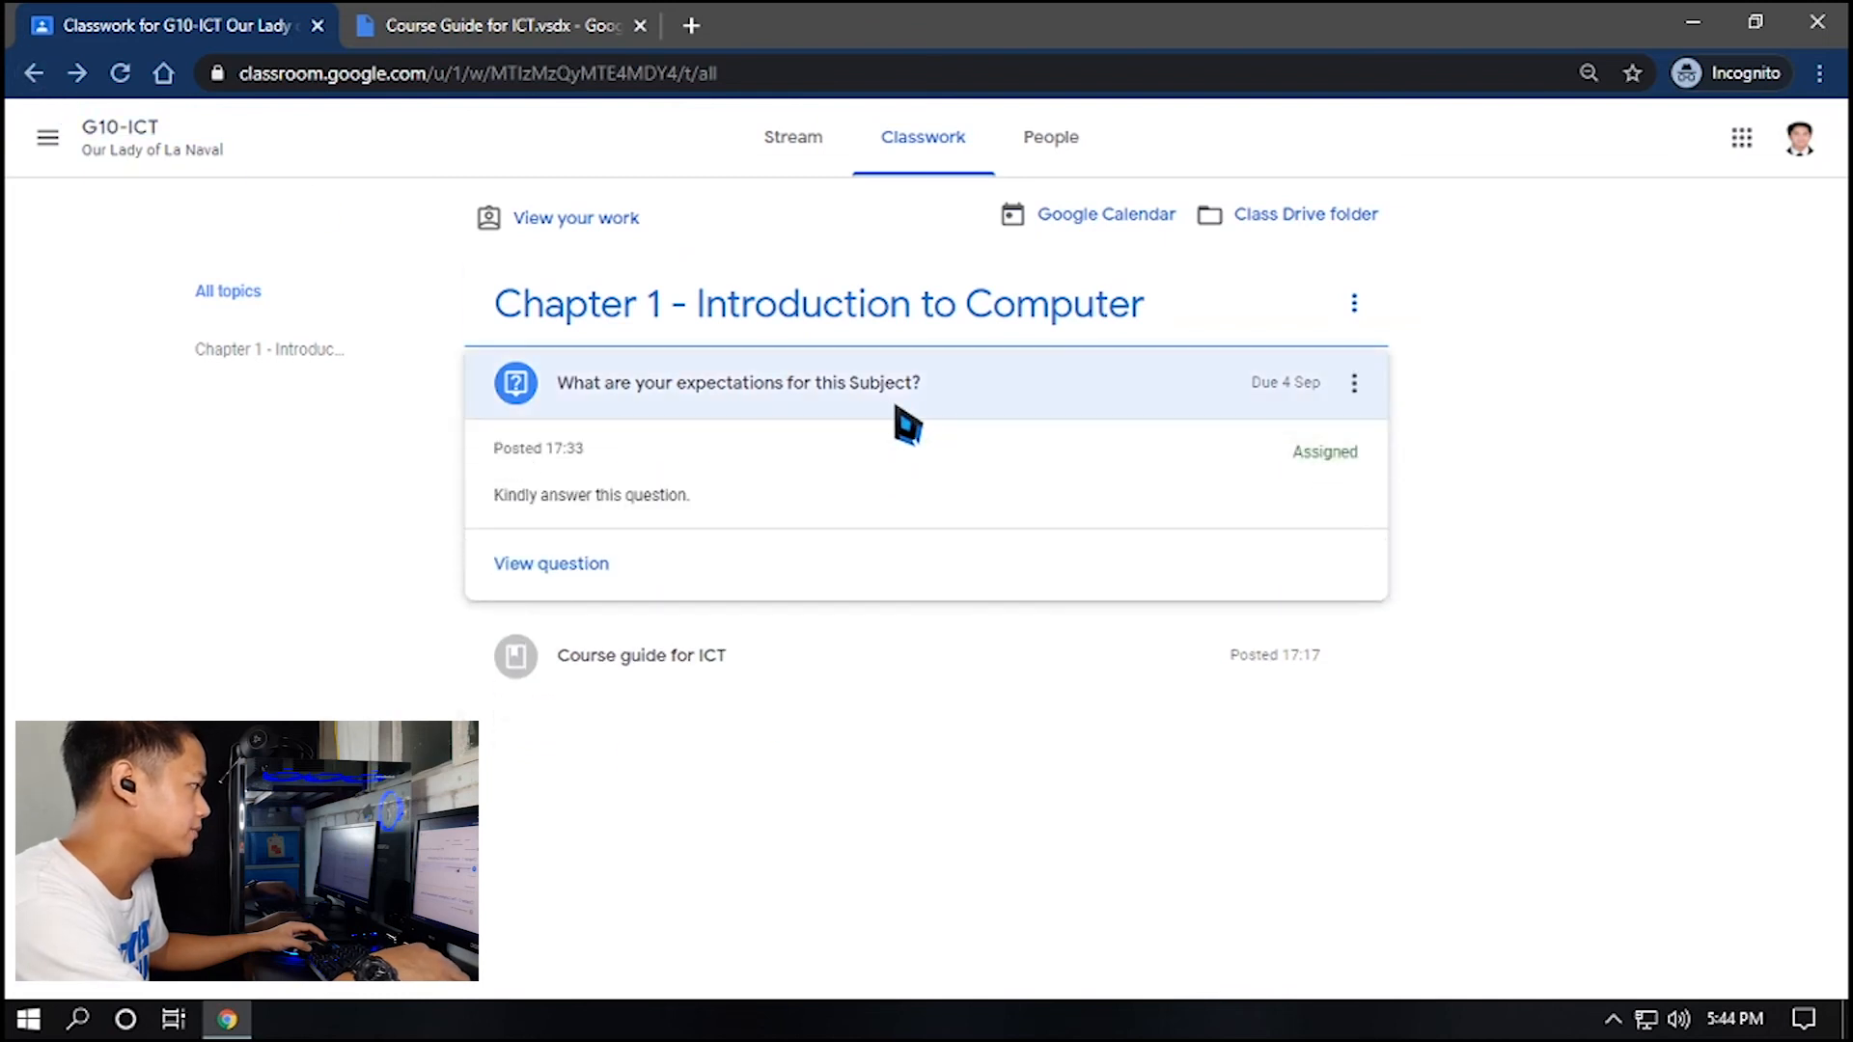
left_click(582, 579)
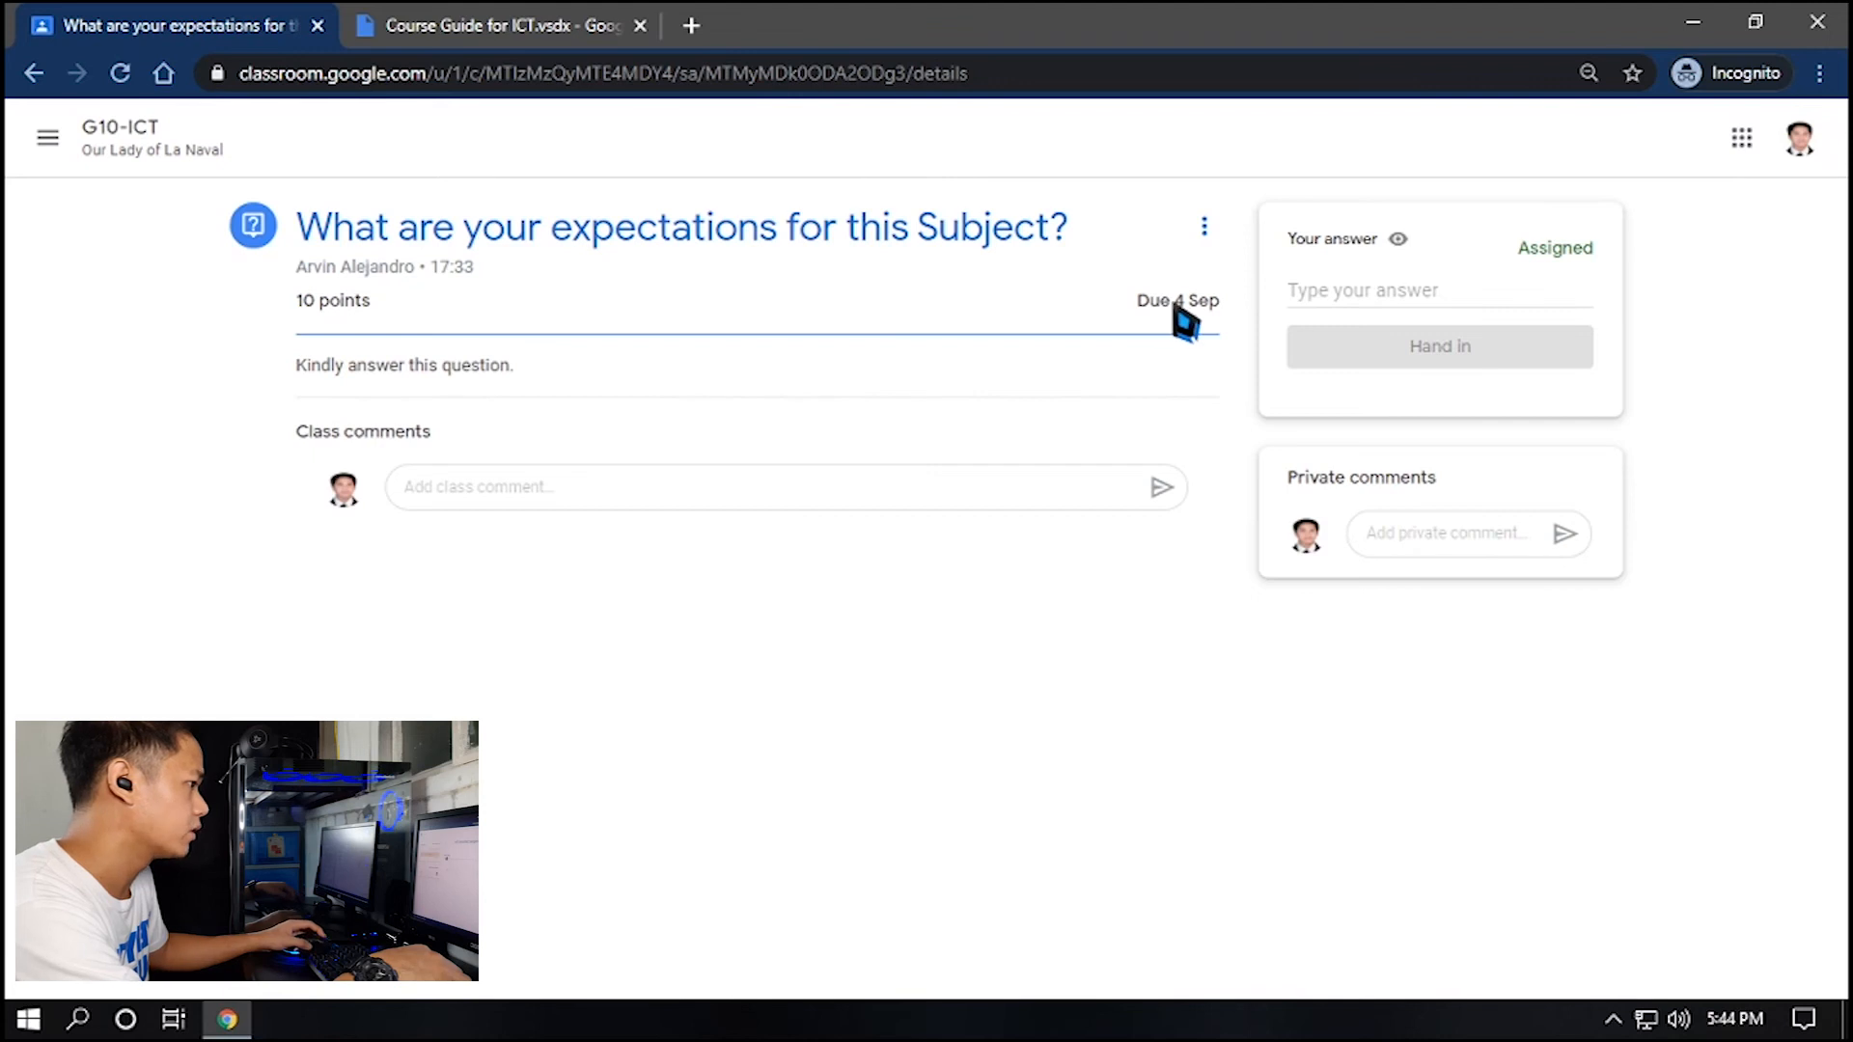
left_click(510, 504)
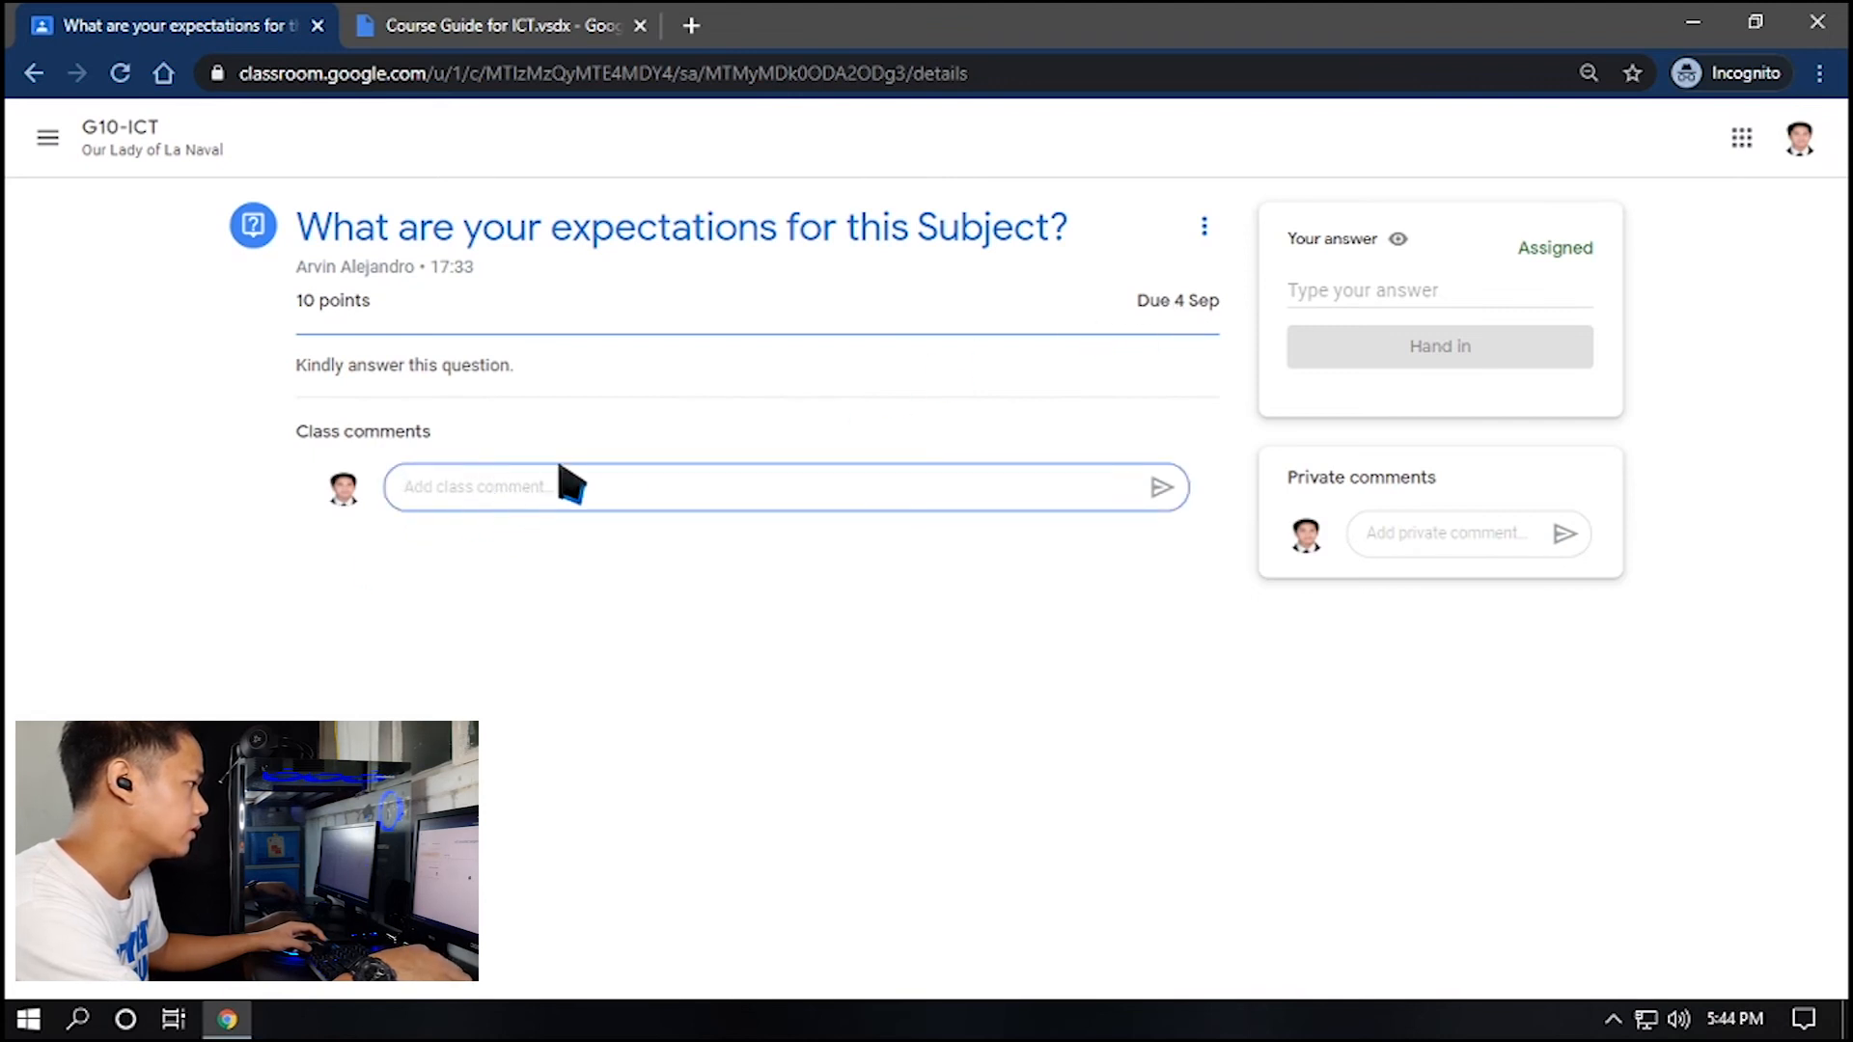
left_click(1434, 535)
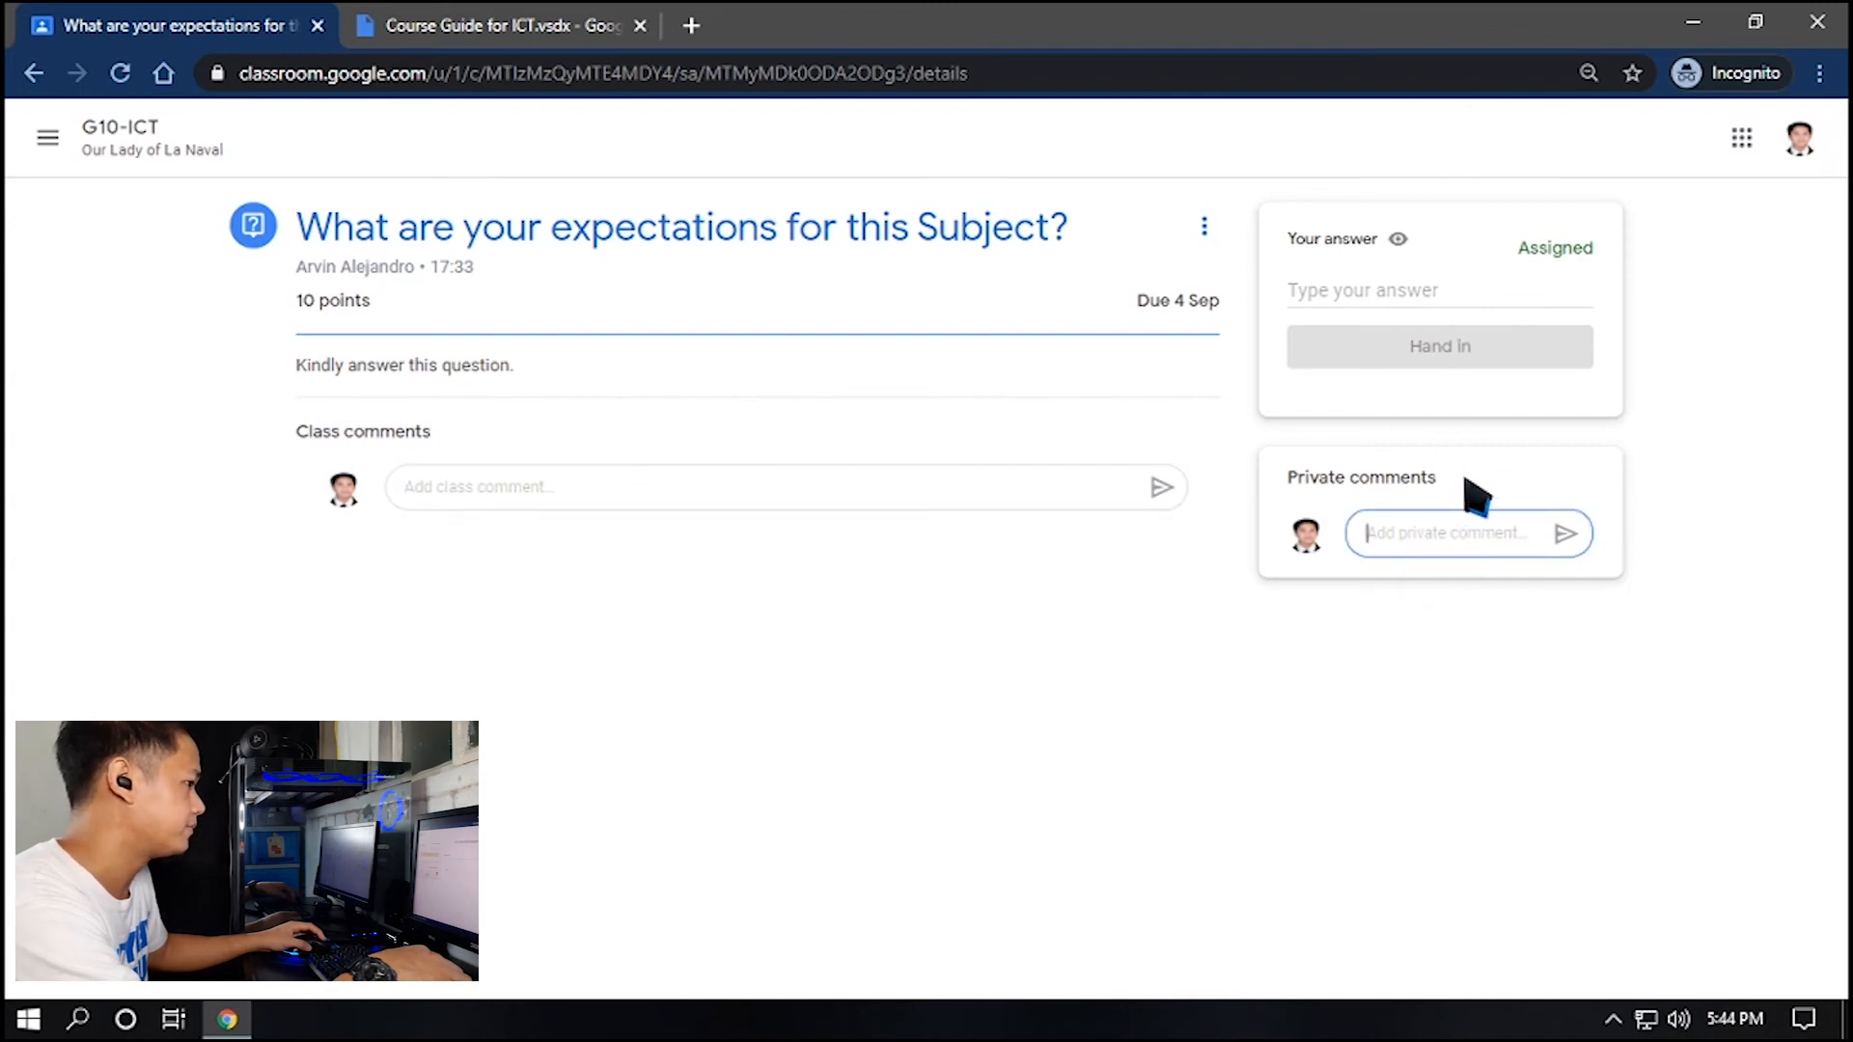
left_click(1421, 293)
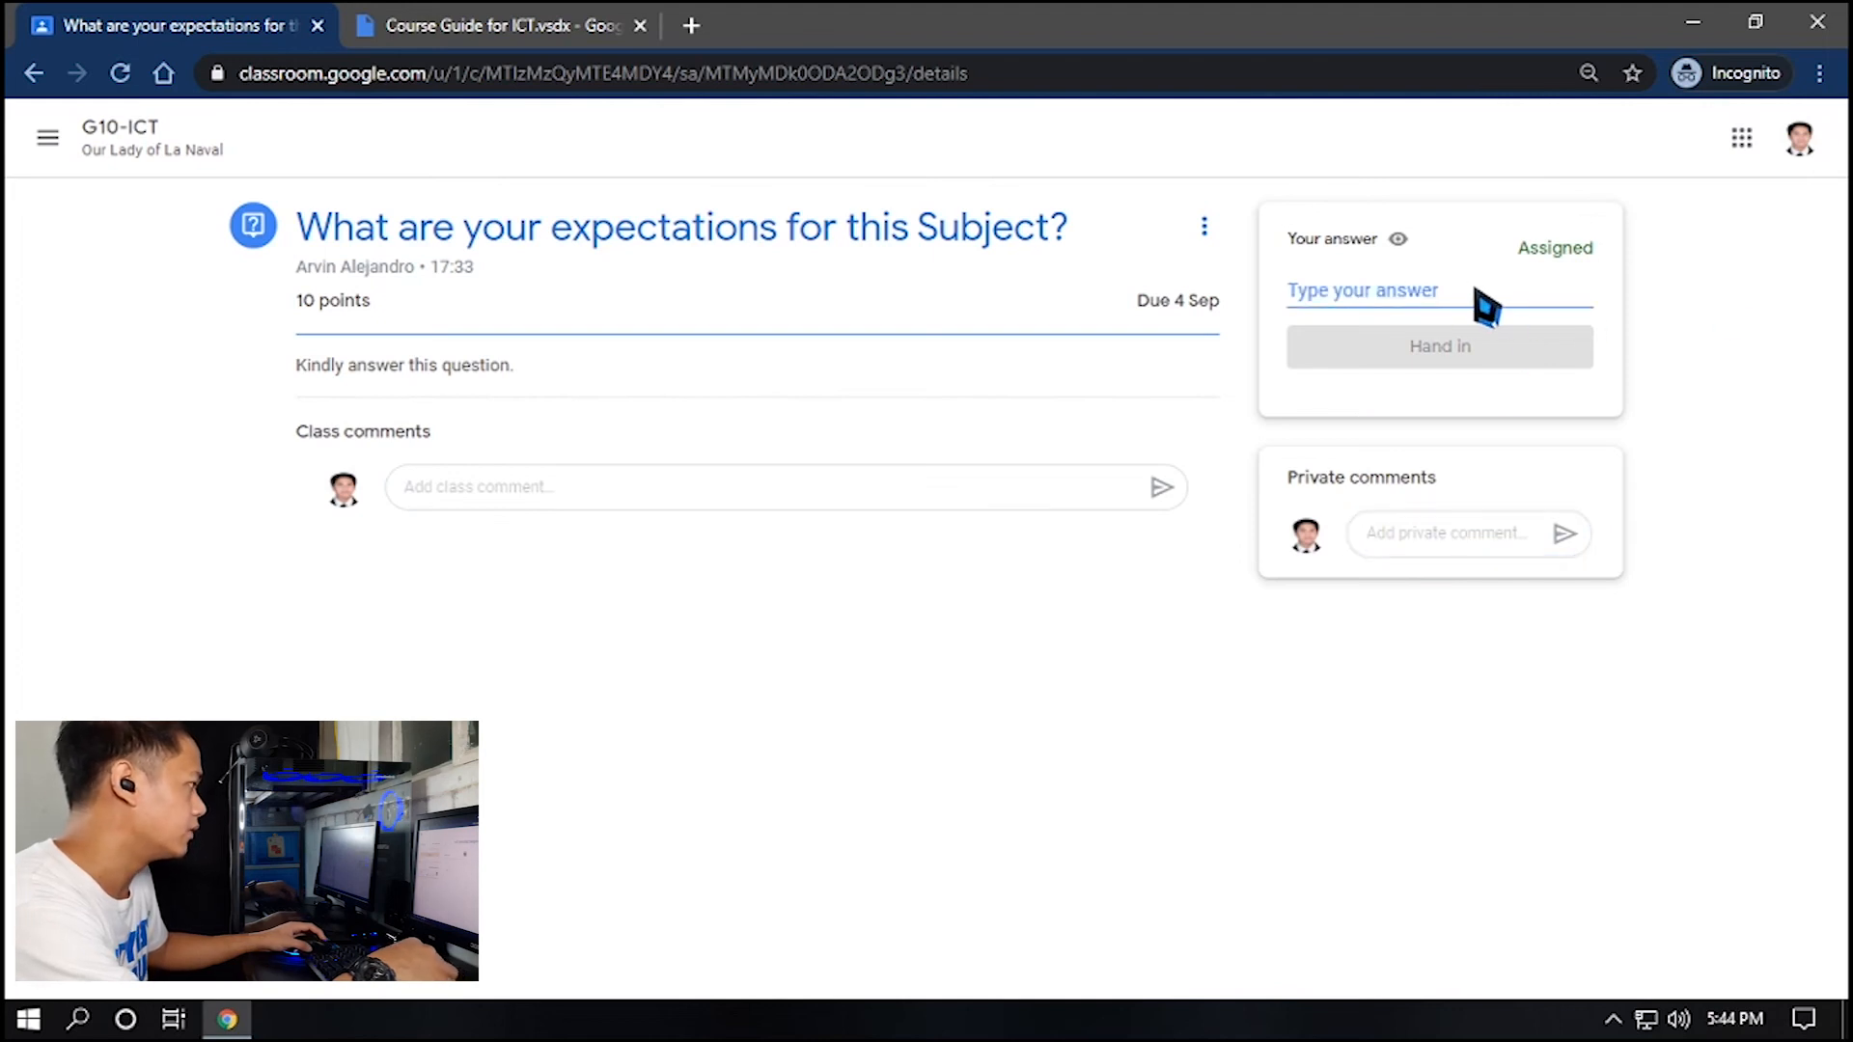
type("My n")
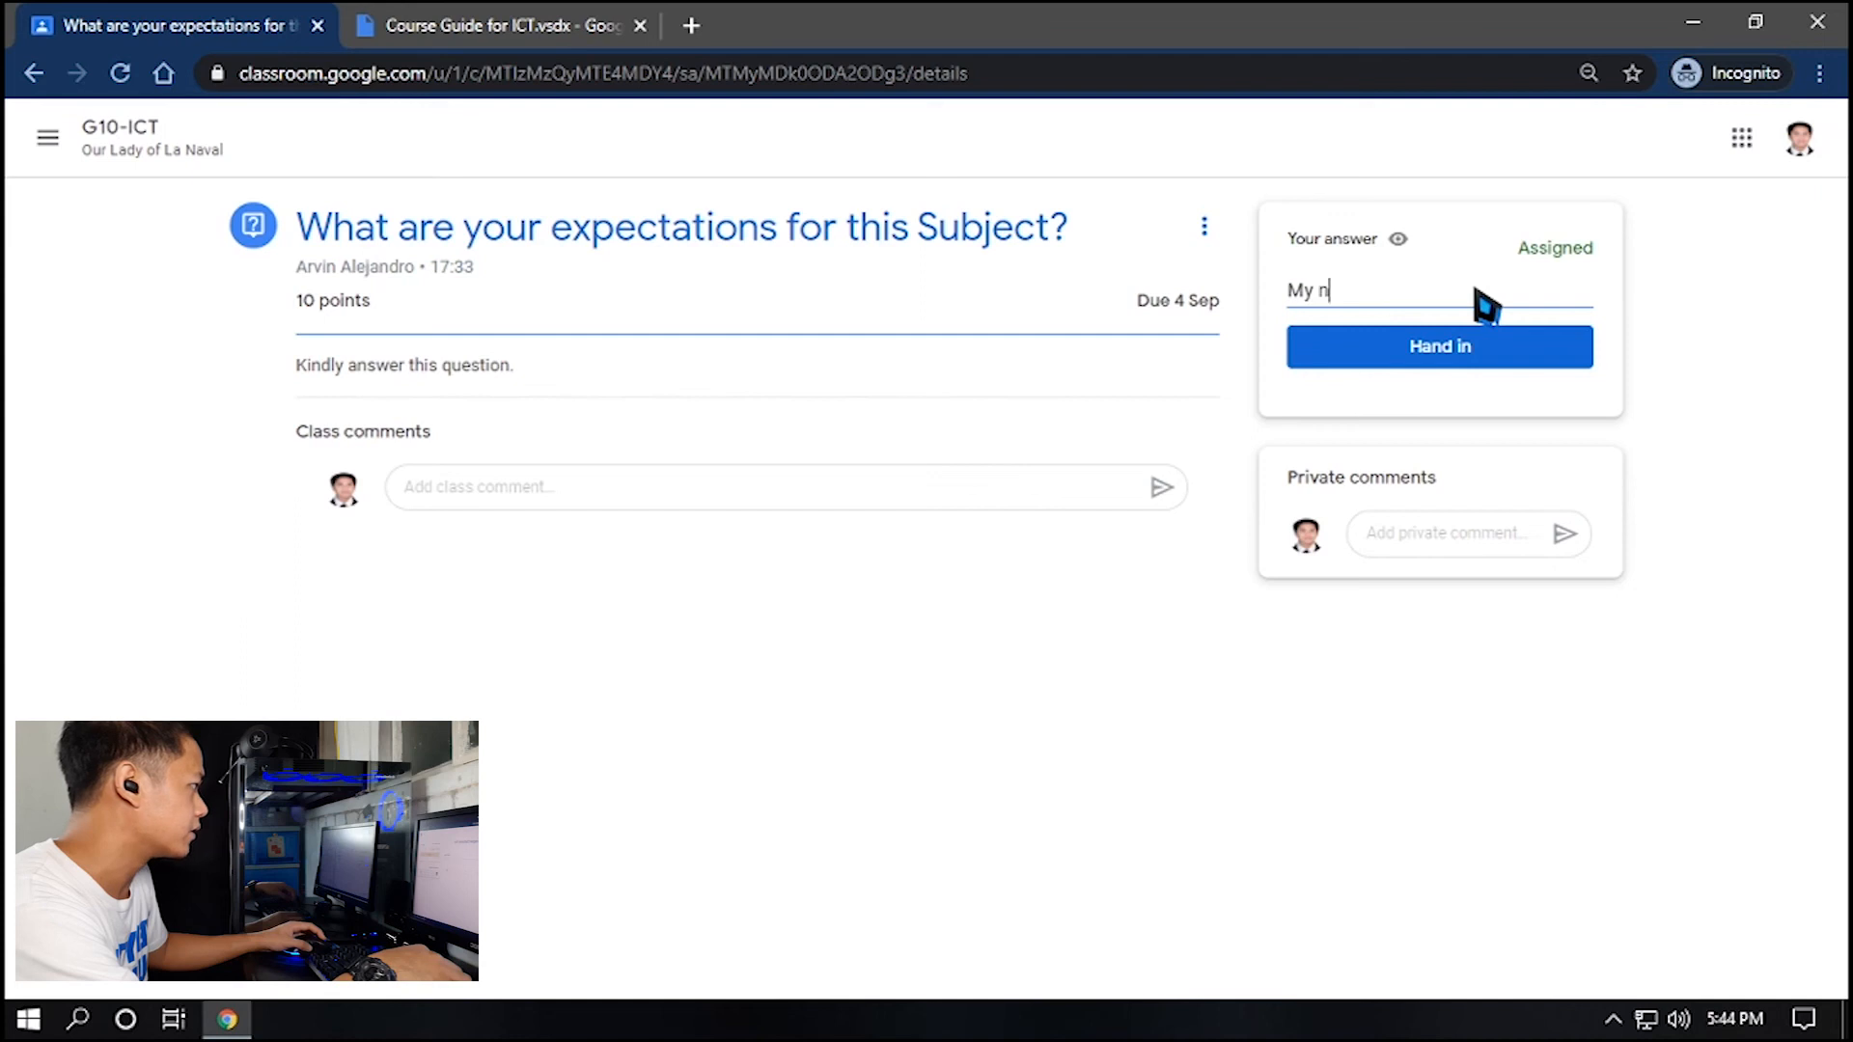
key("BackSpace")
type("Answer")
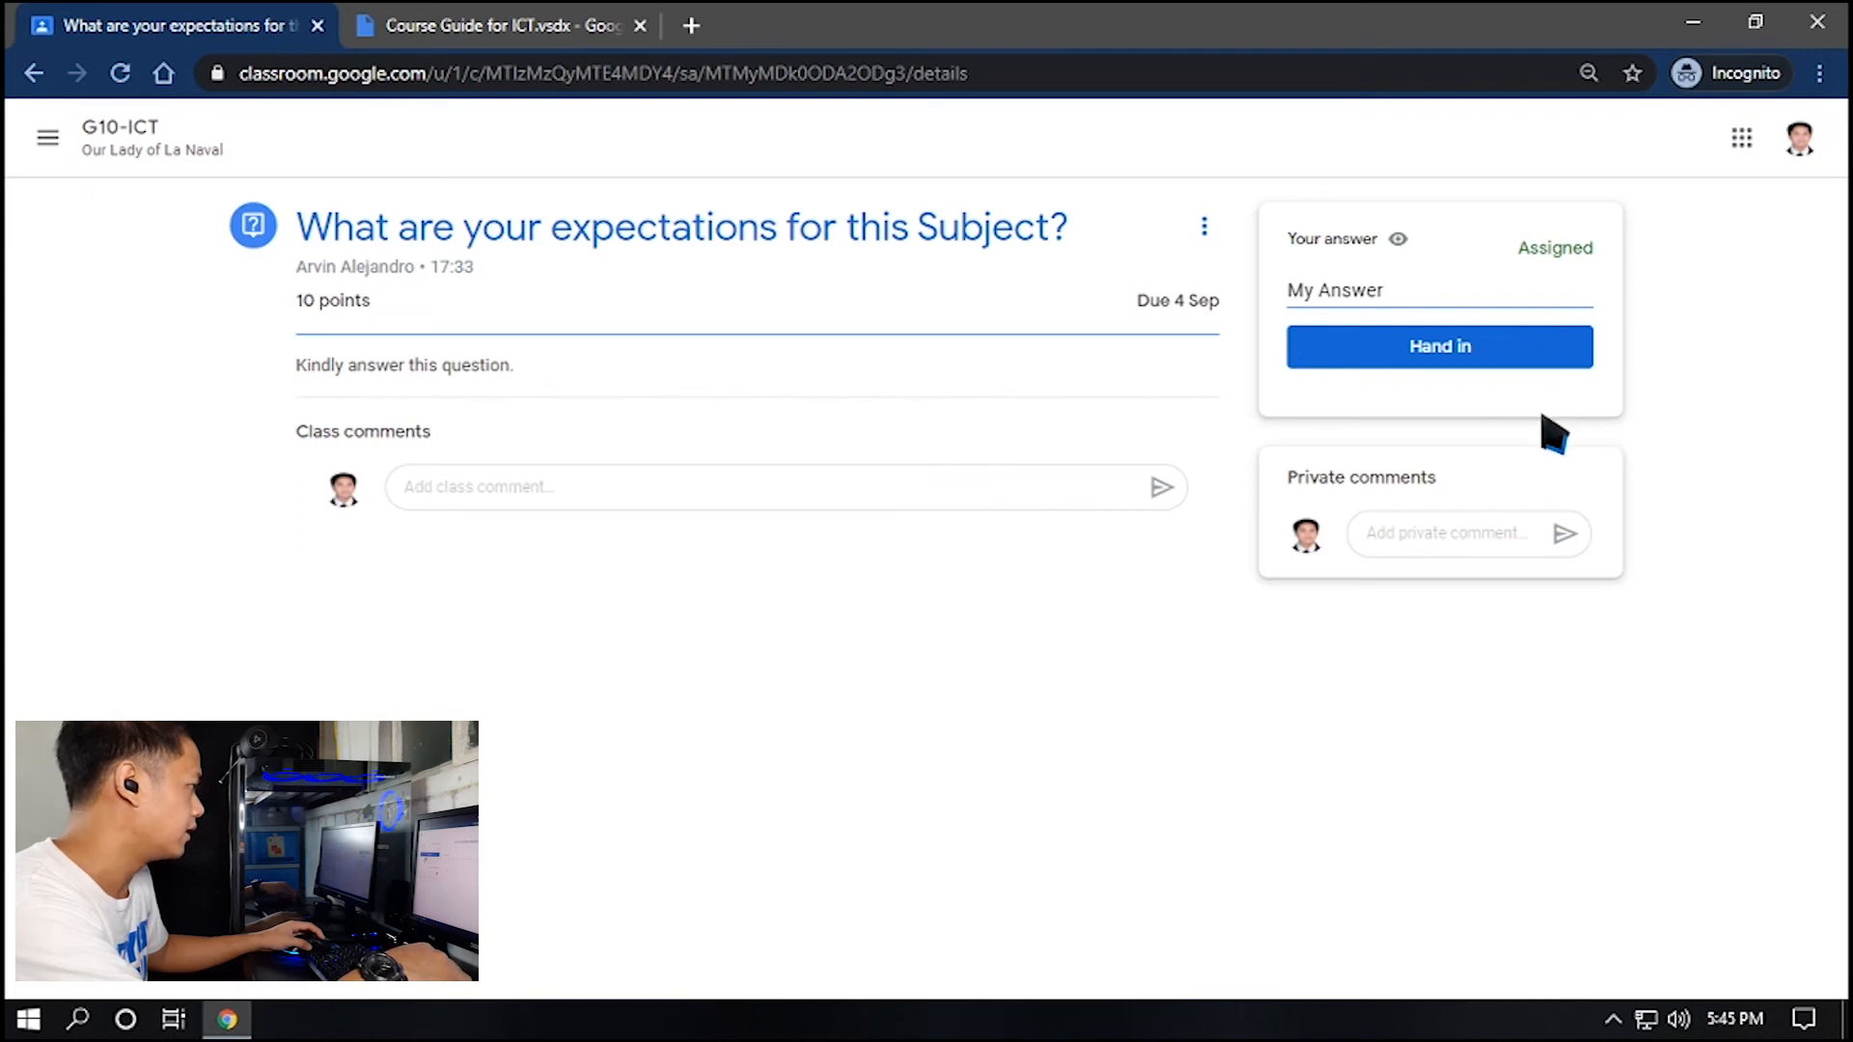
left_click(1523, 361)
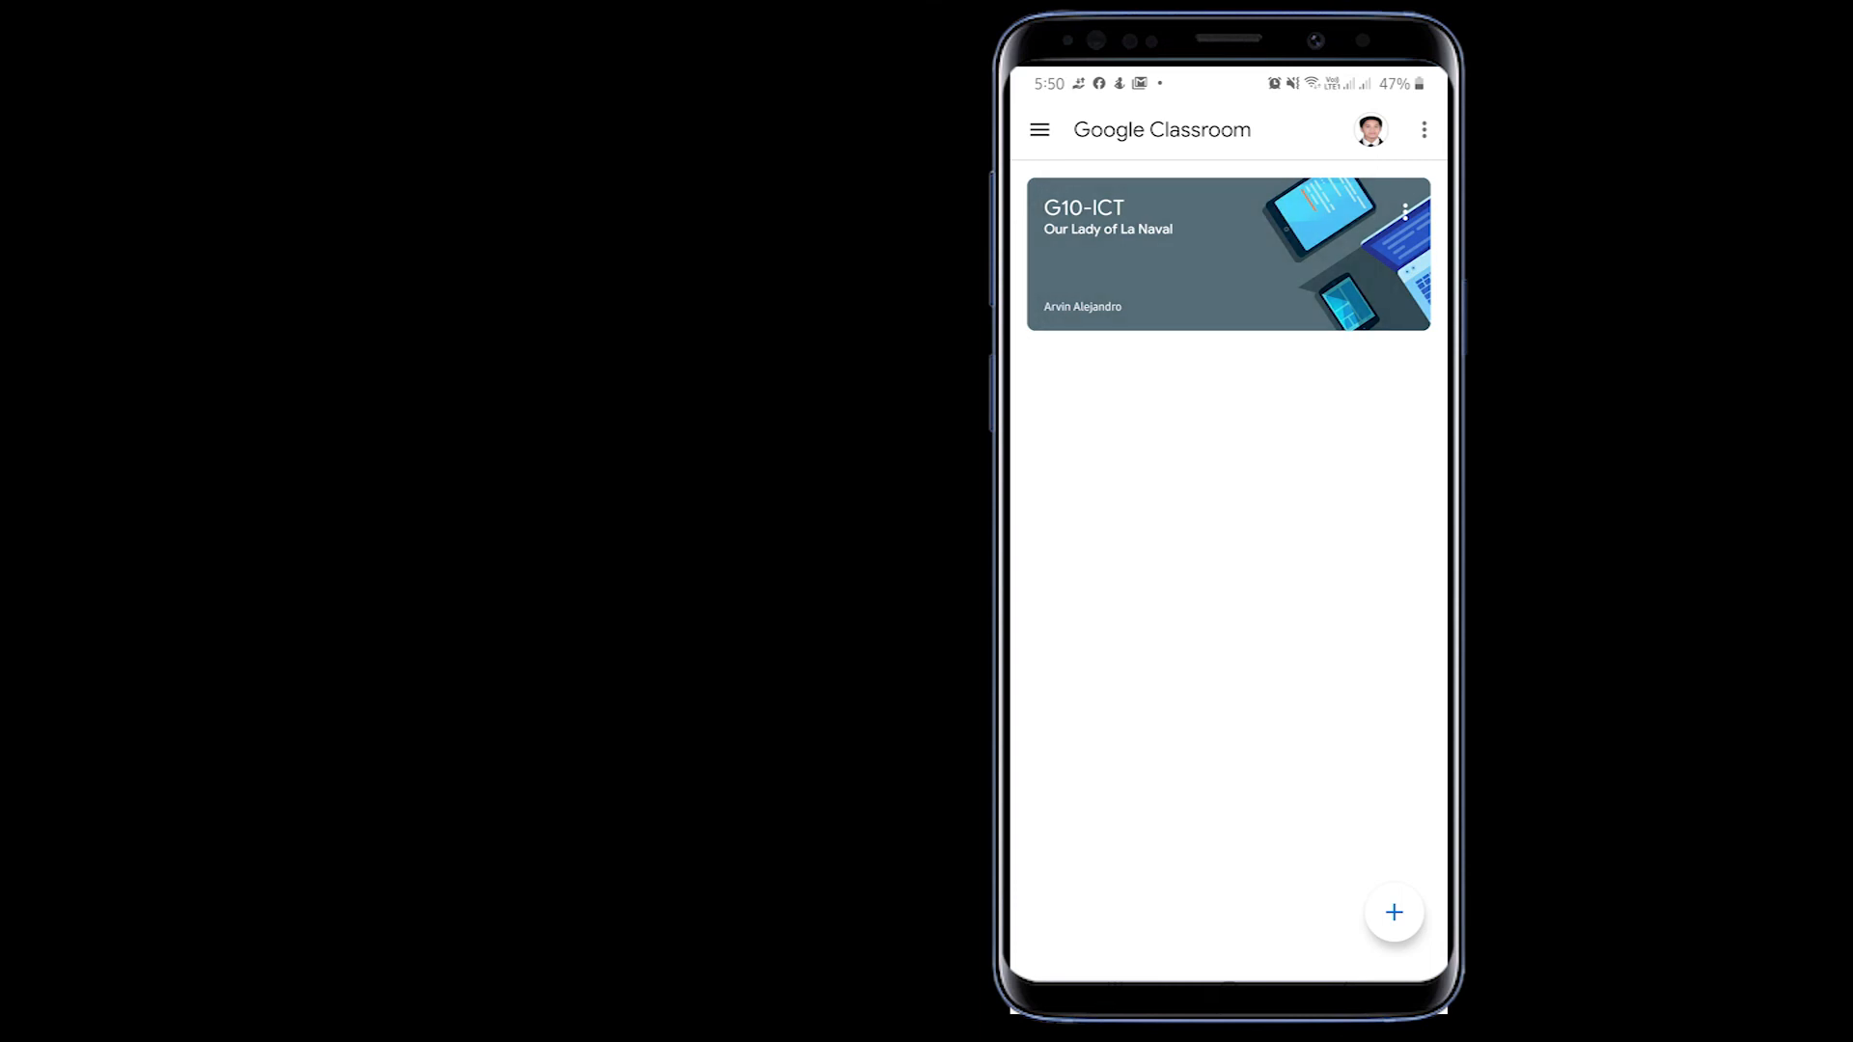
In the Google Classroom mobile app, open the G10-ICT class and view the "Course guide for ICT" post from the stream
left_click(1197, 255)
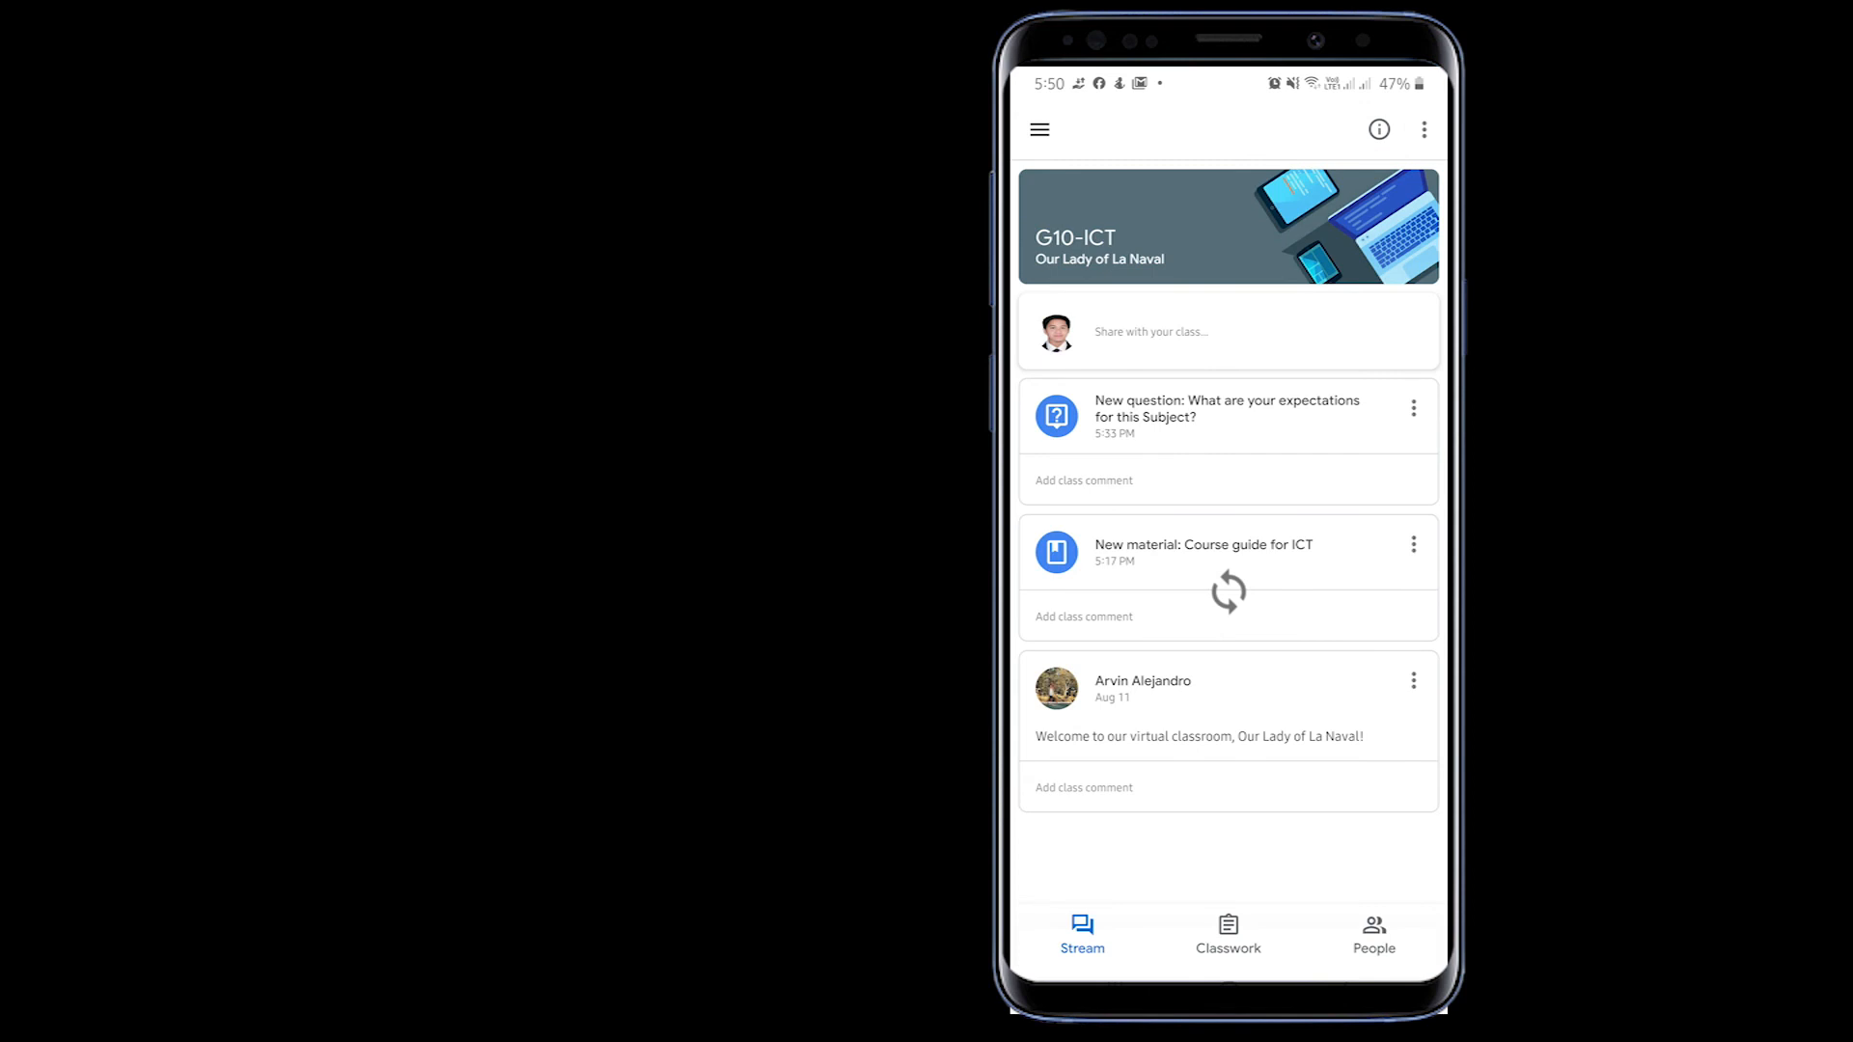
scroll(1229, 540, "down", 1)
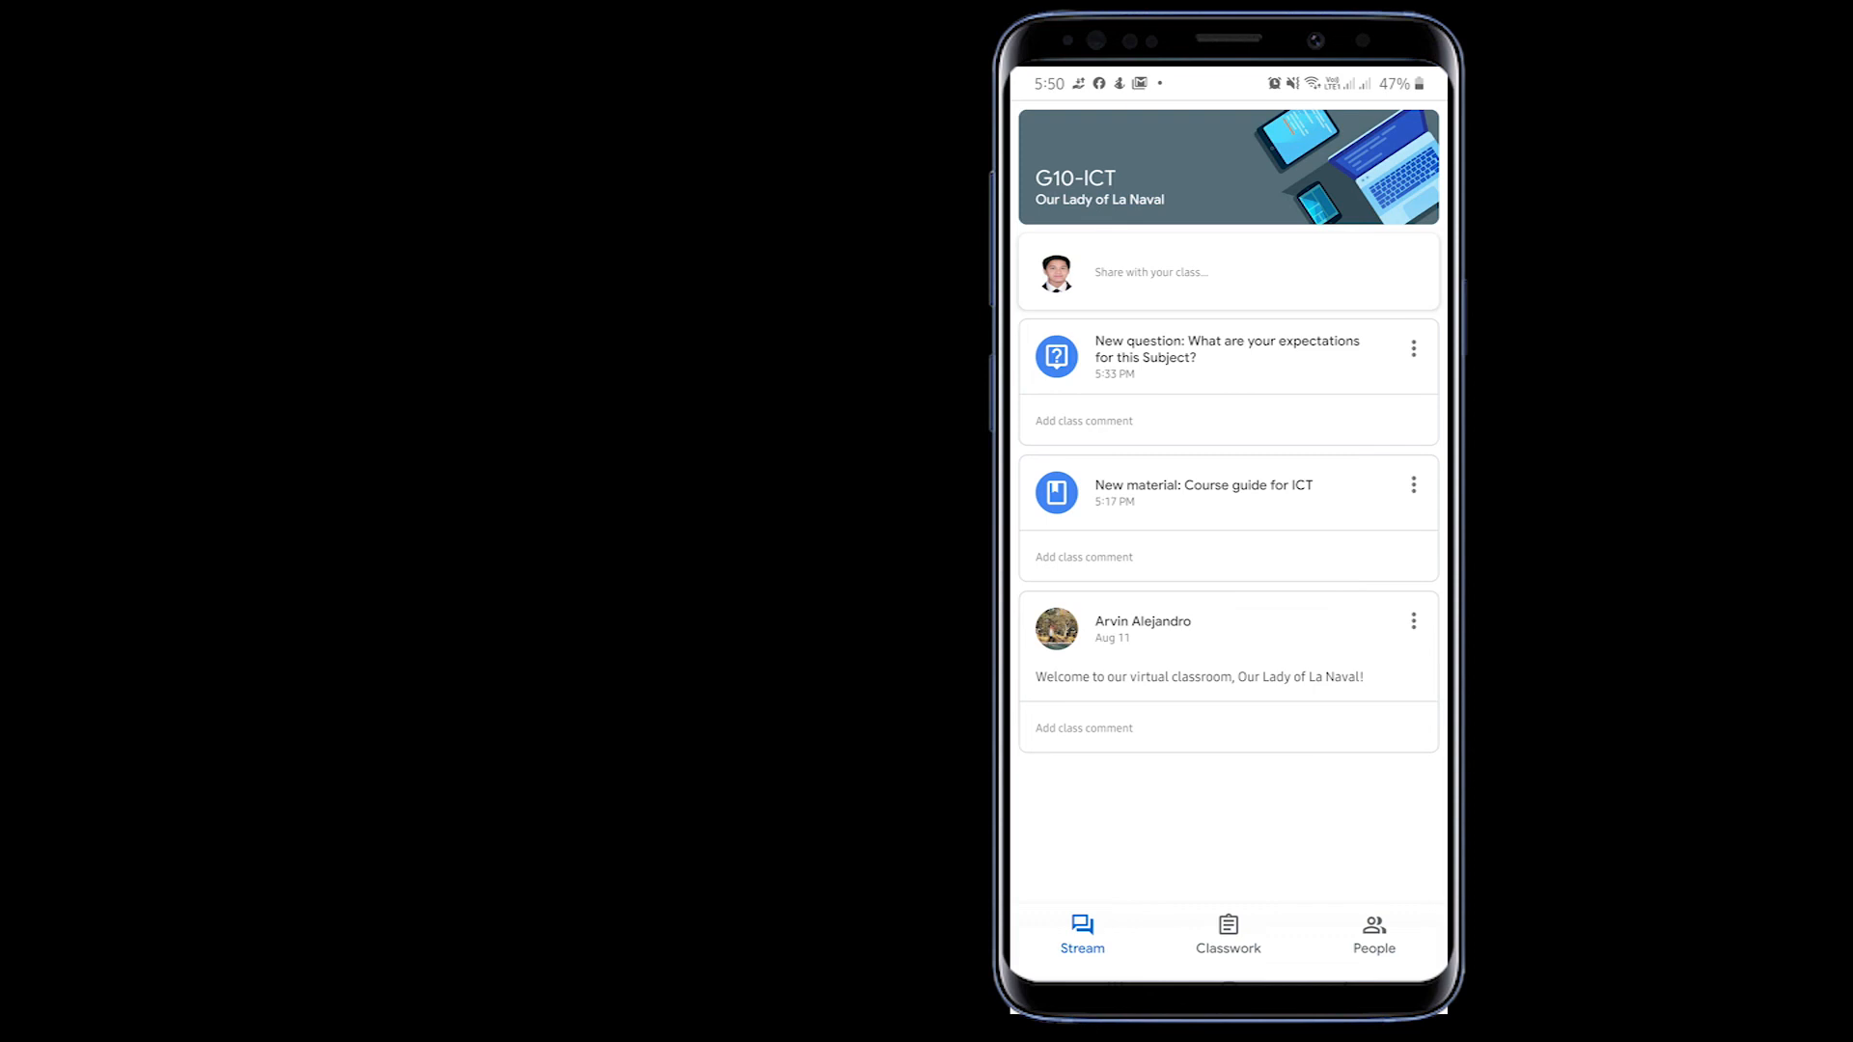
scroll(1229, 454, "up", 1)
left_click(1207, 560)
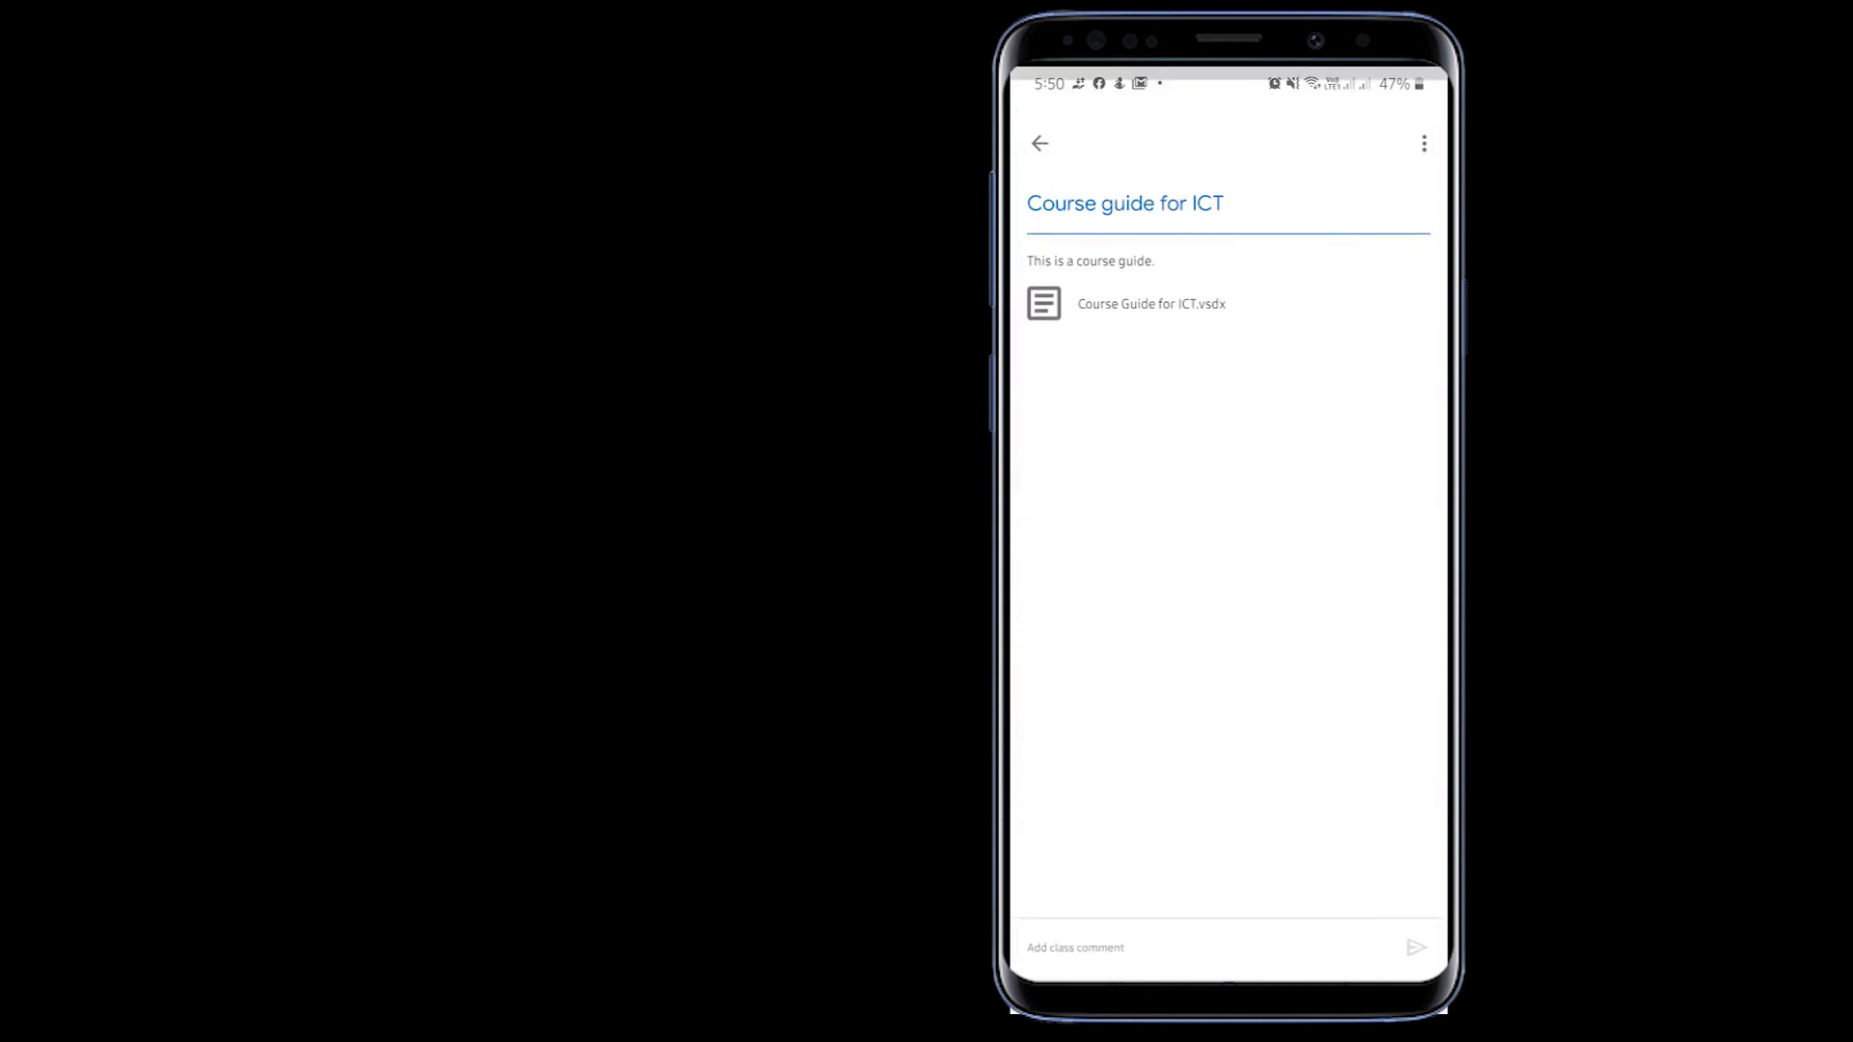
left_click(1039, 129)
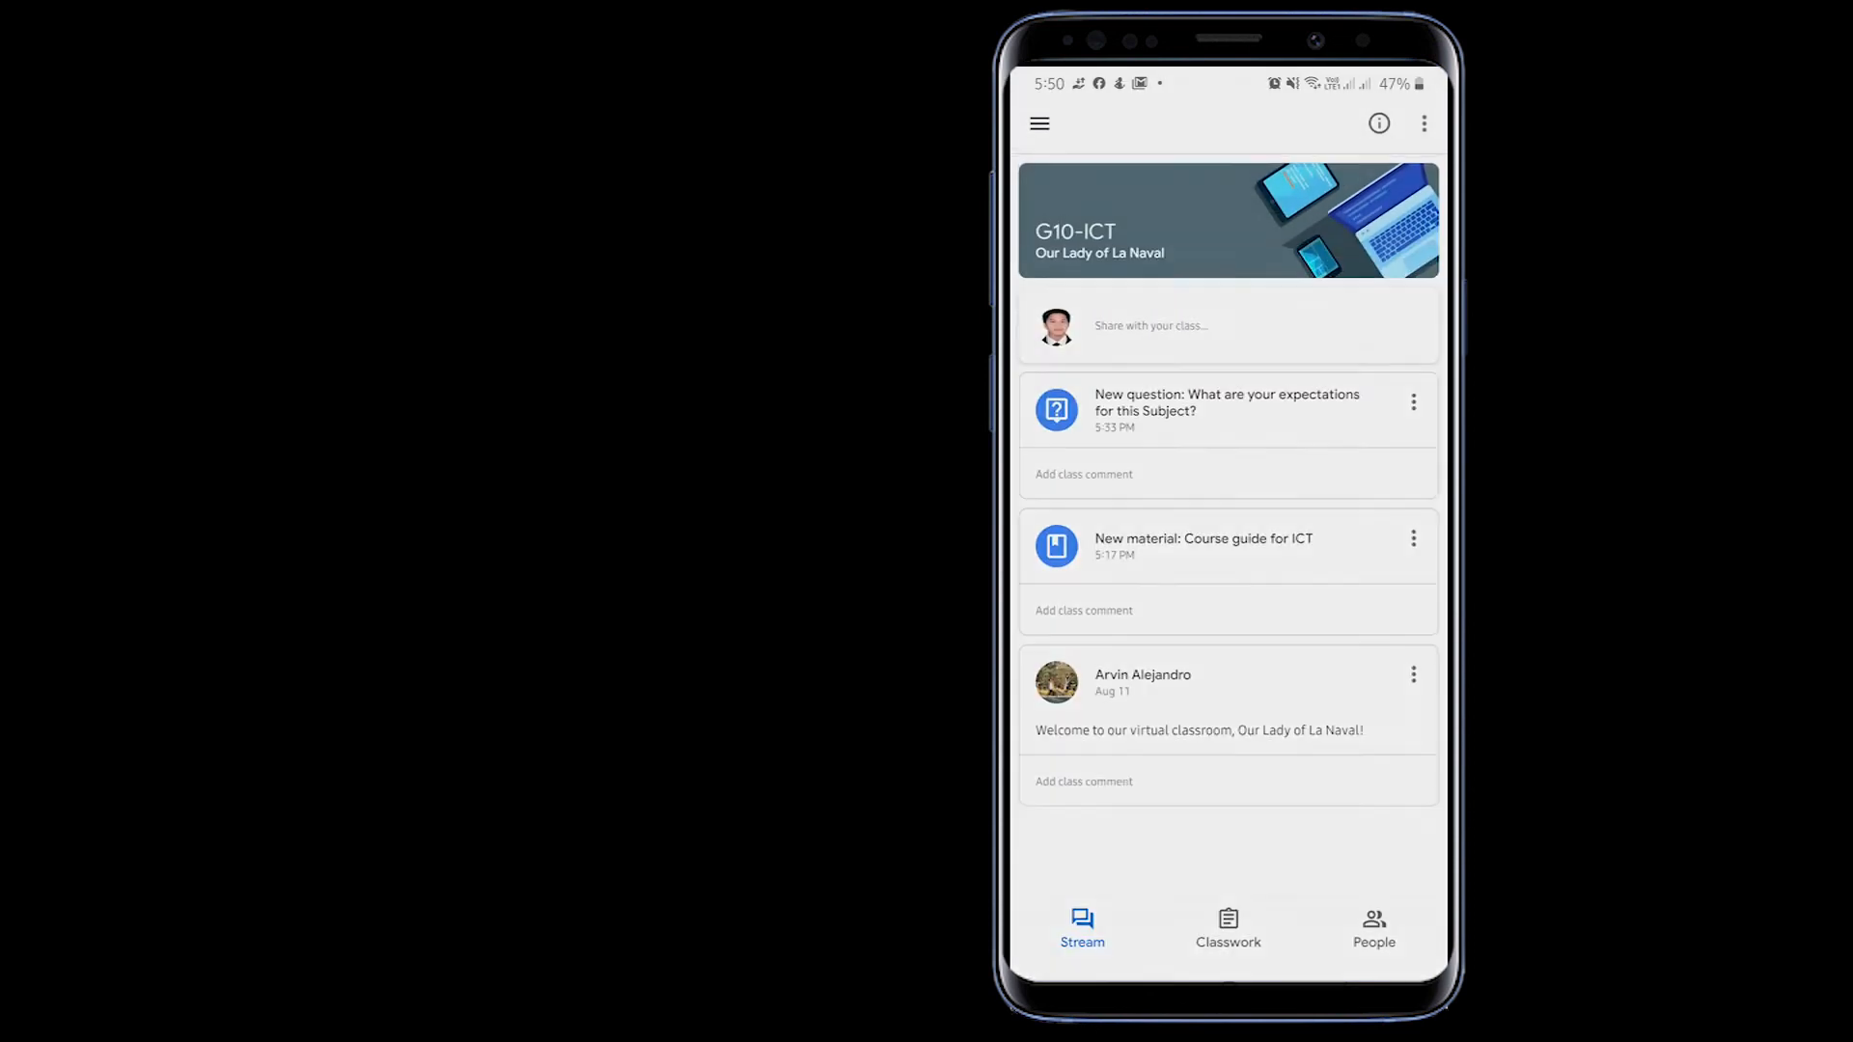
Review the classwork under "Chapter 1 - Introduction to Computer" and the "Course guide for ICT" material in the mobile app
left_click(1228, 932)
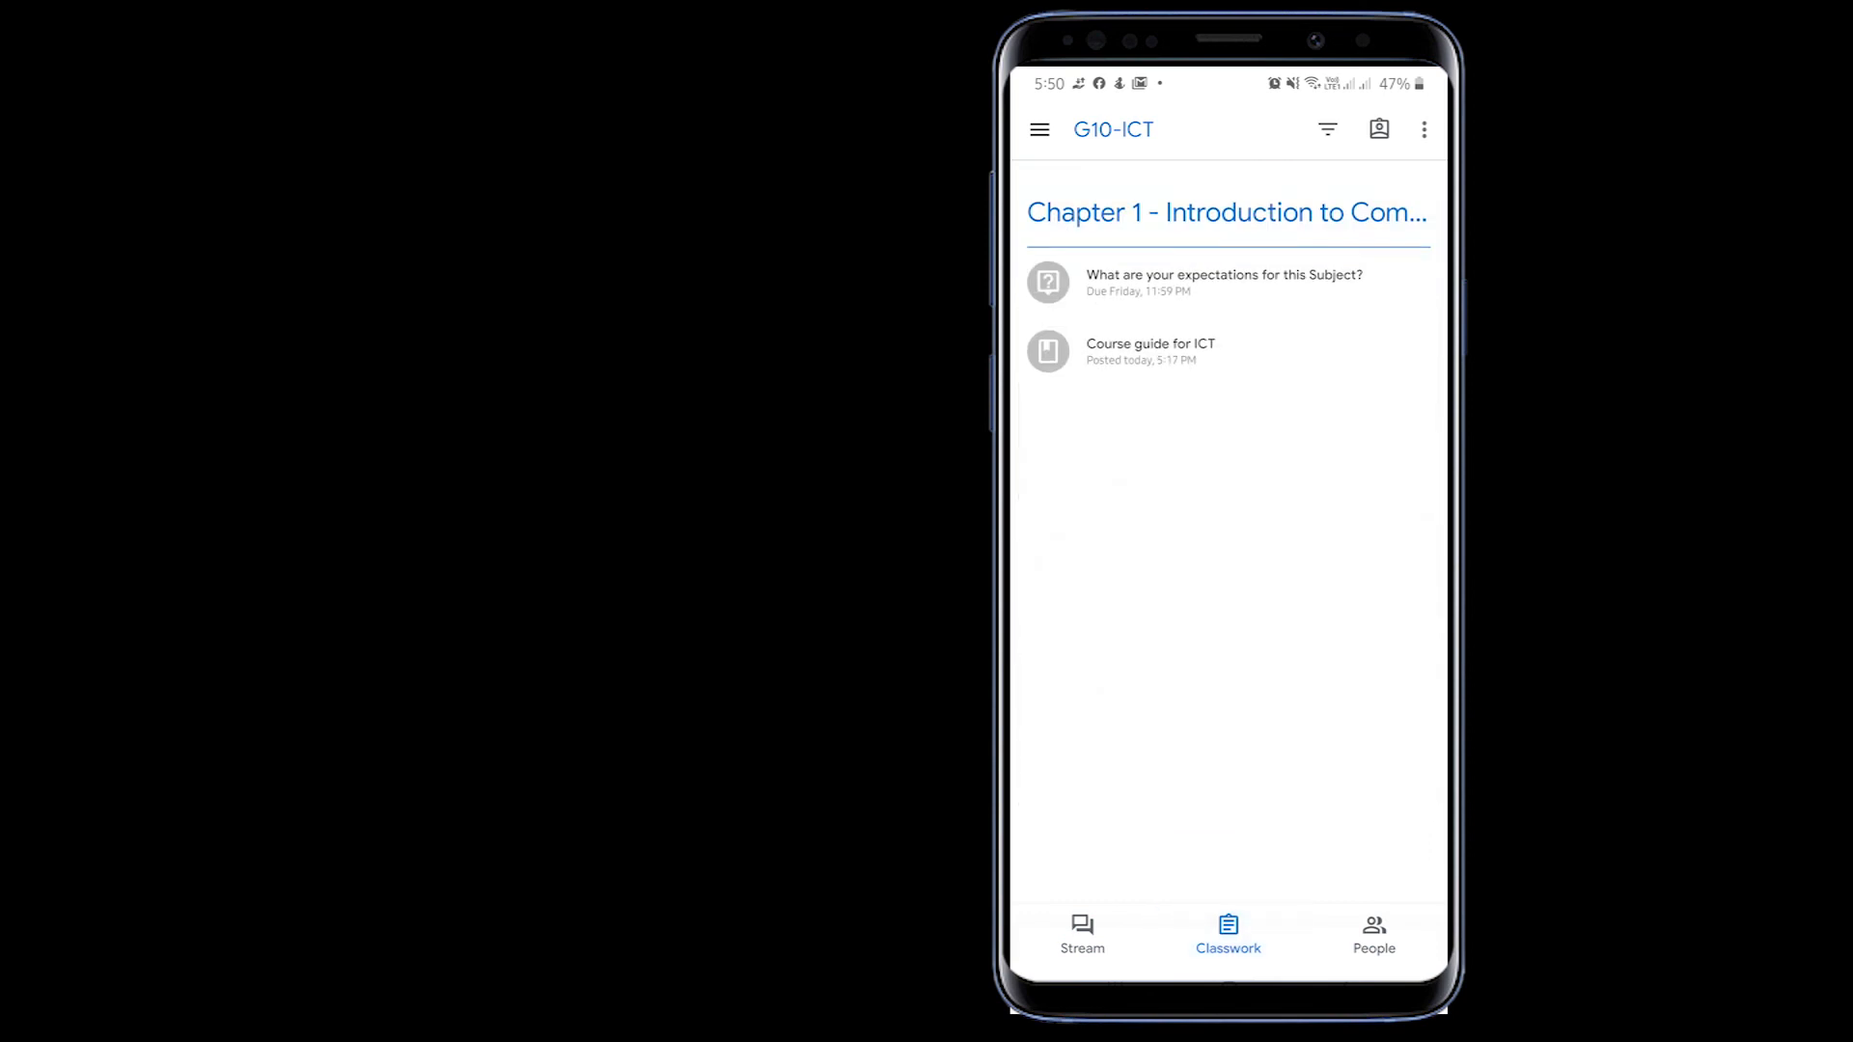
left_click(1226, 213)
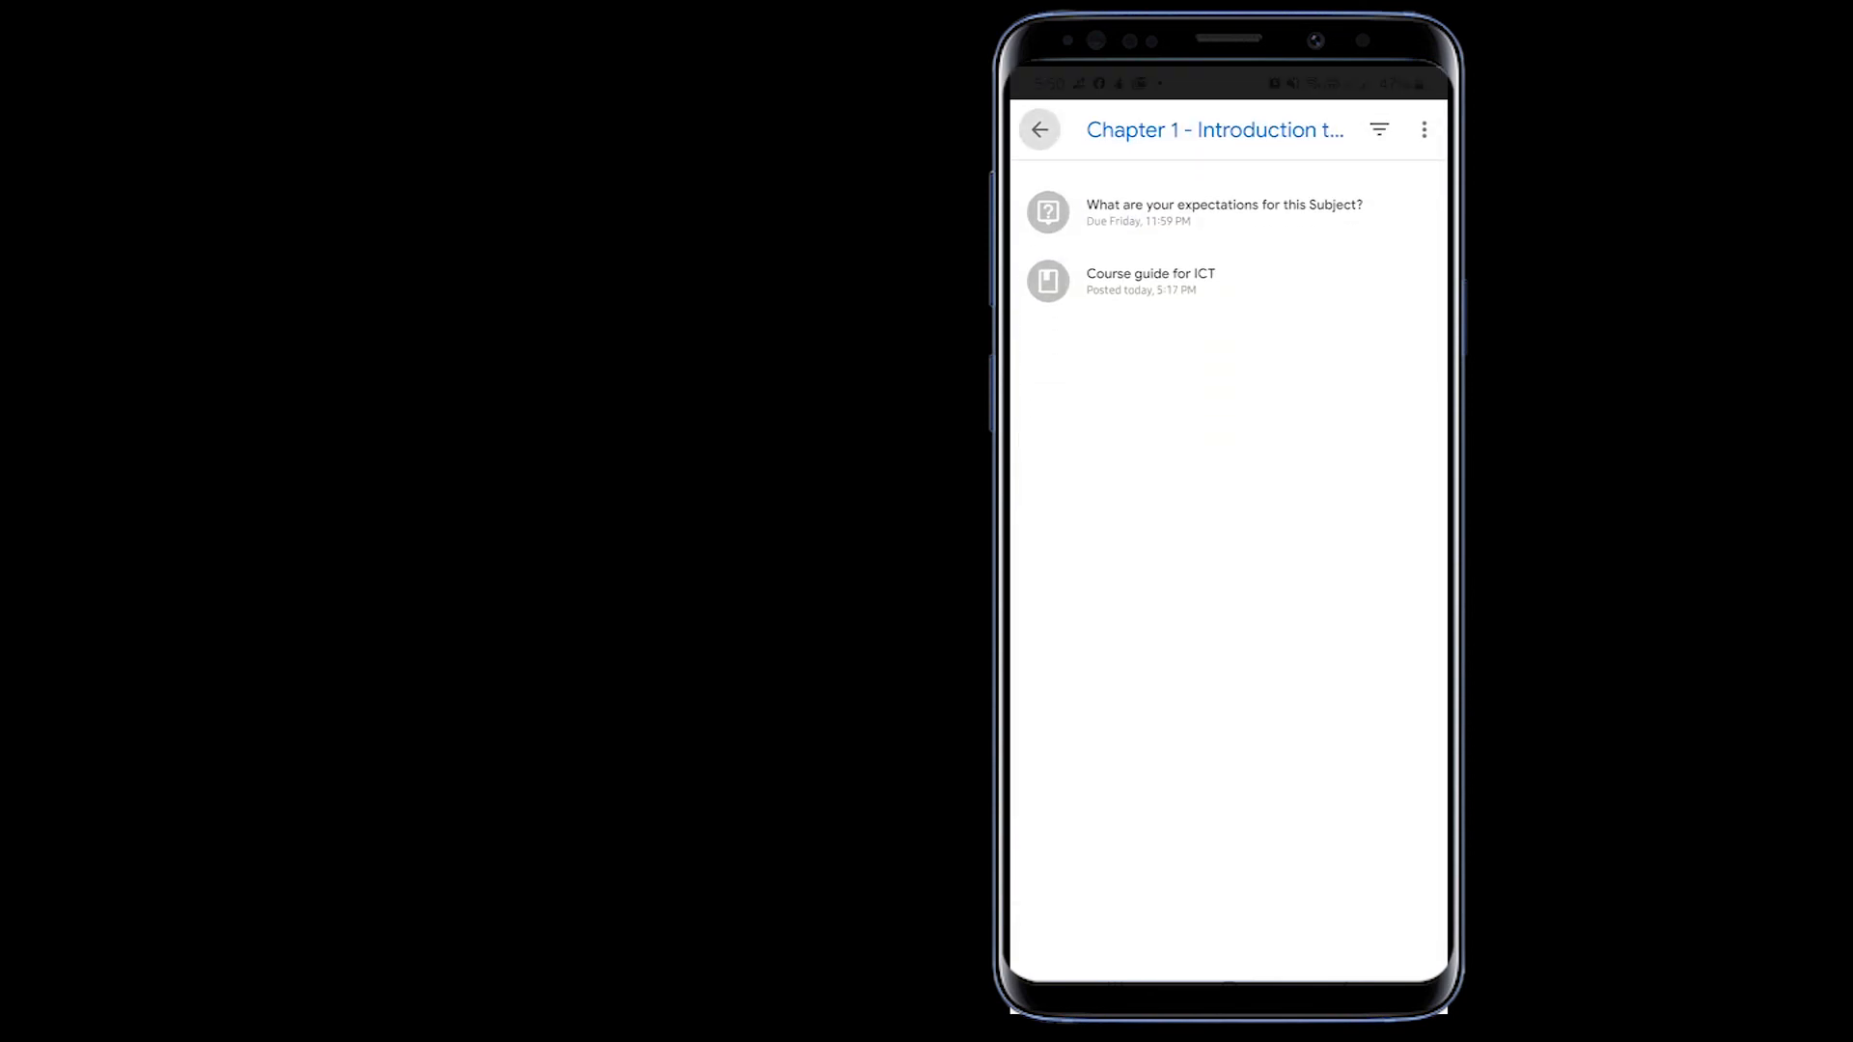
left_click(1039, 129)
left_click(1151, 351)
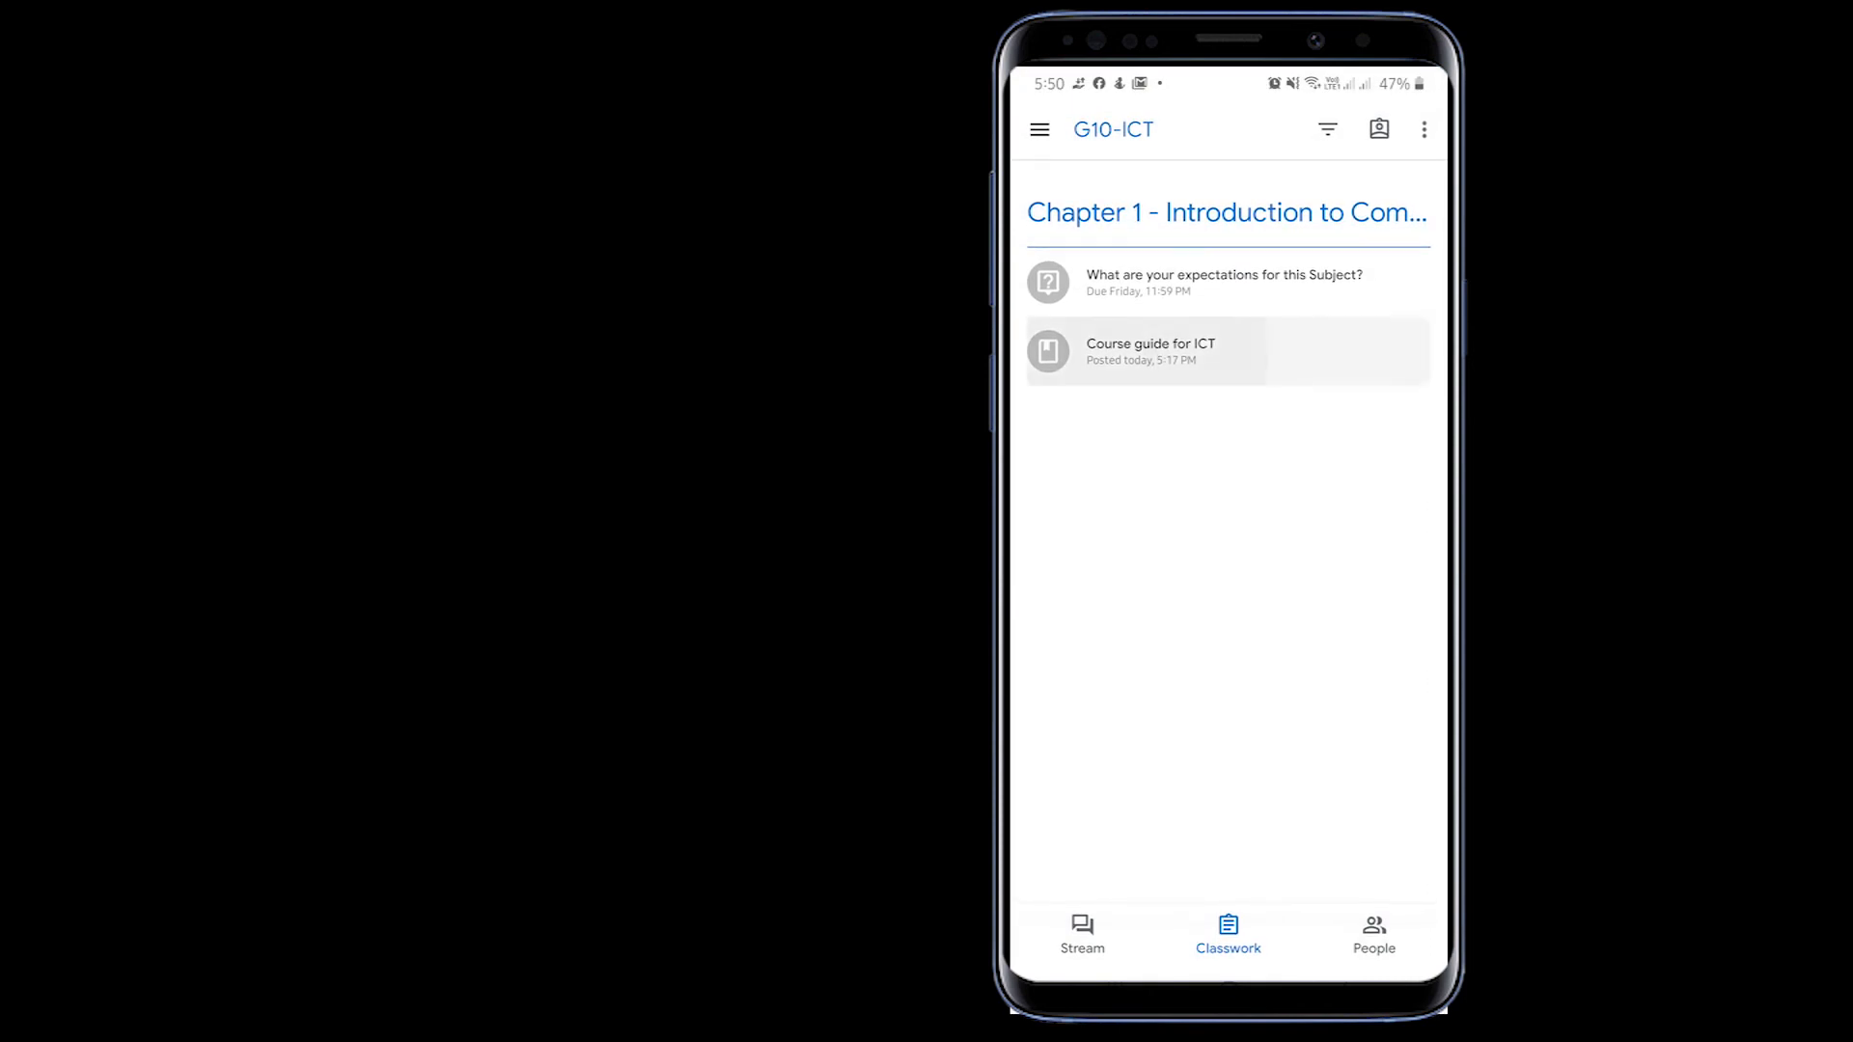
left_click(1039, 129)
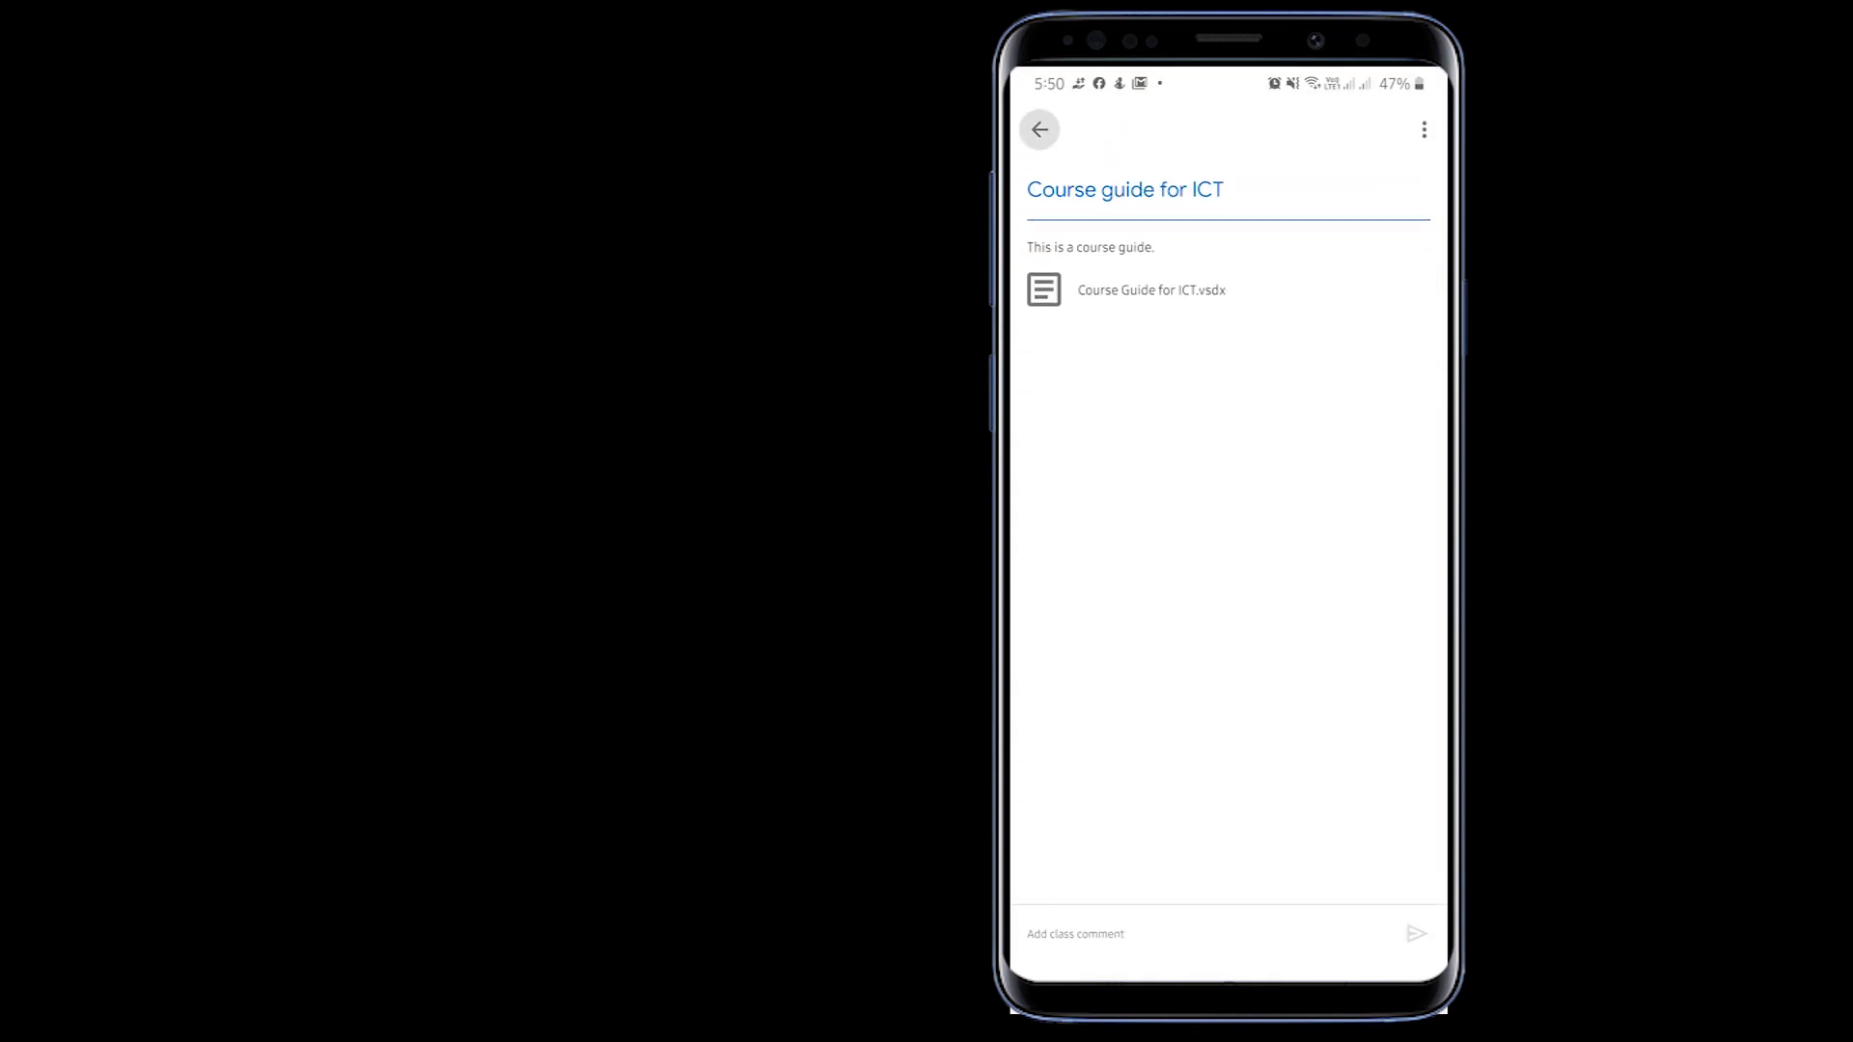
Open the expectations question for editing in the mobile app and hand in "My Answer" again
left_click(1224, 282)
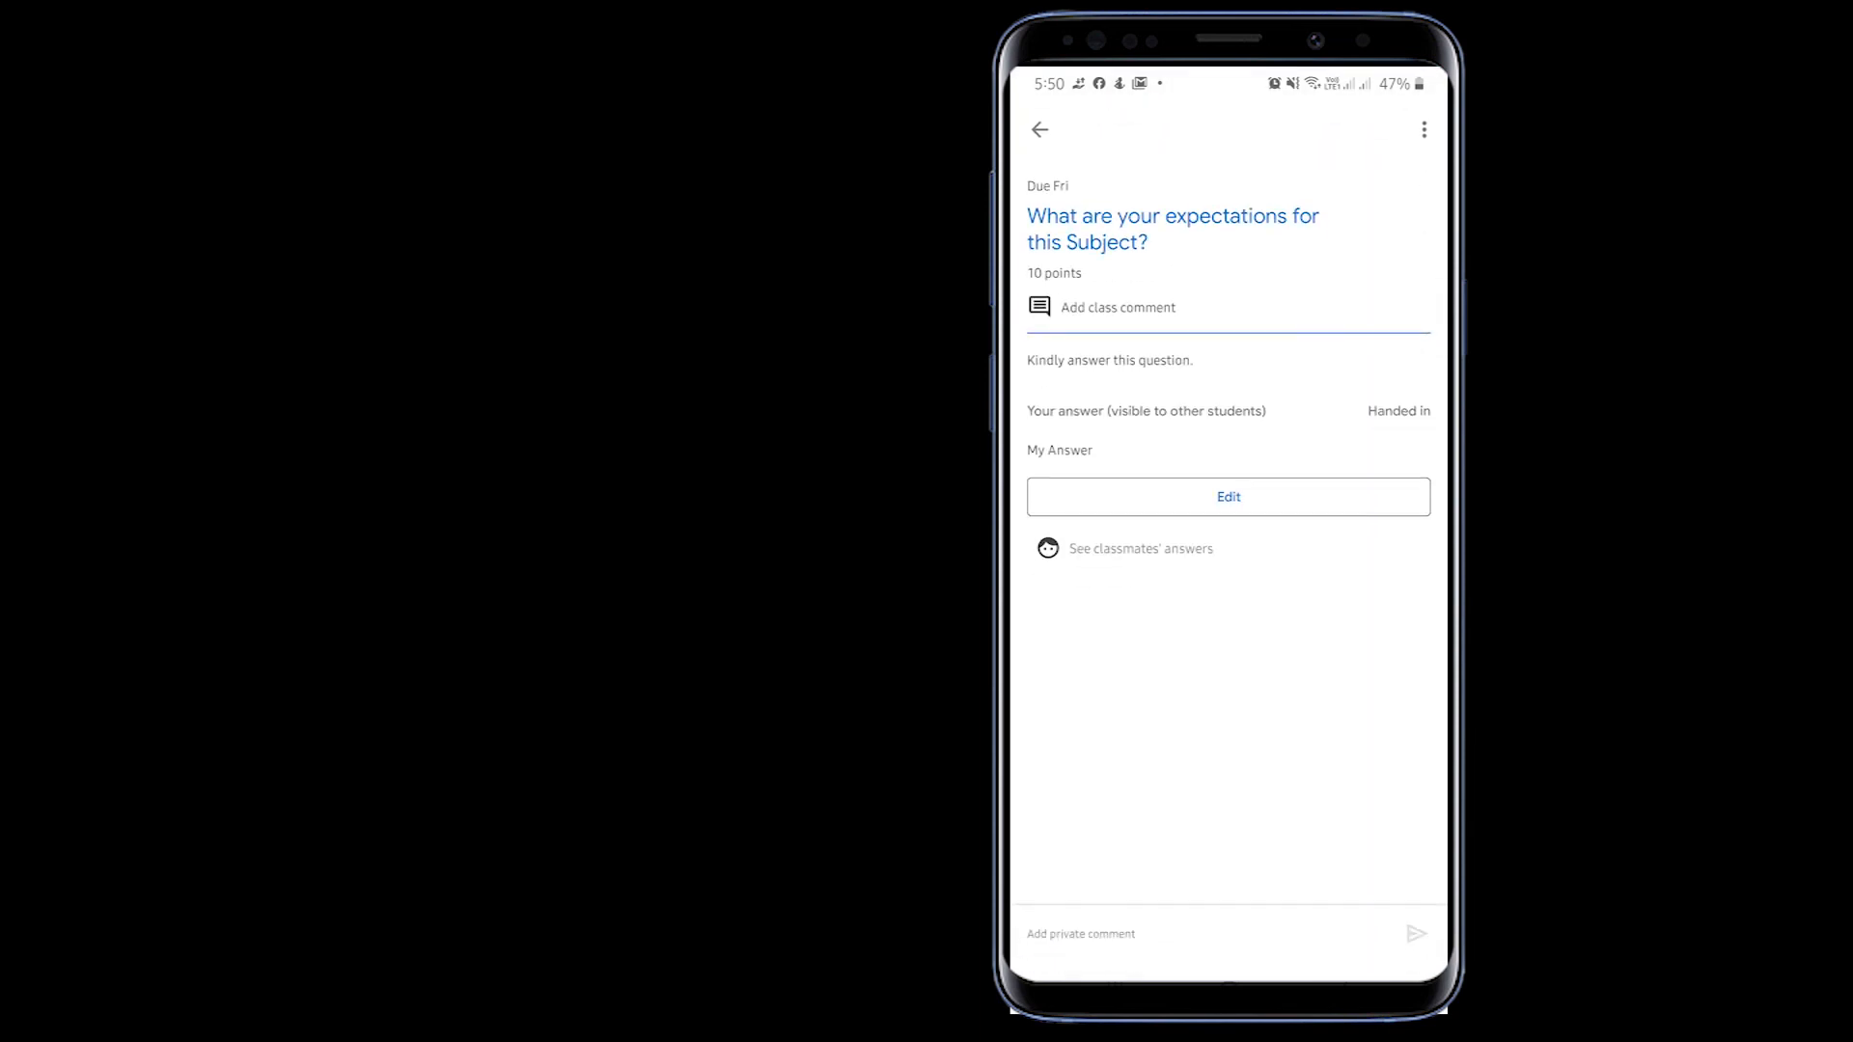
left_click(1227, 497)
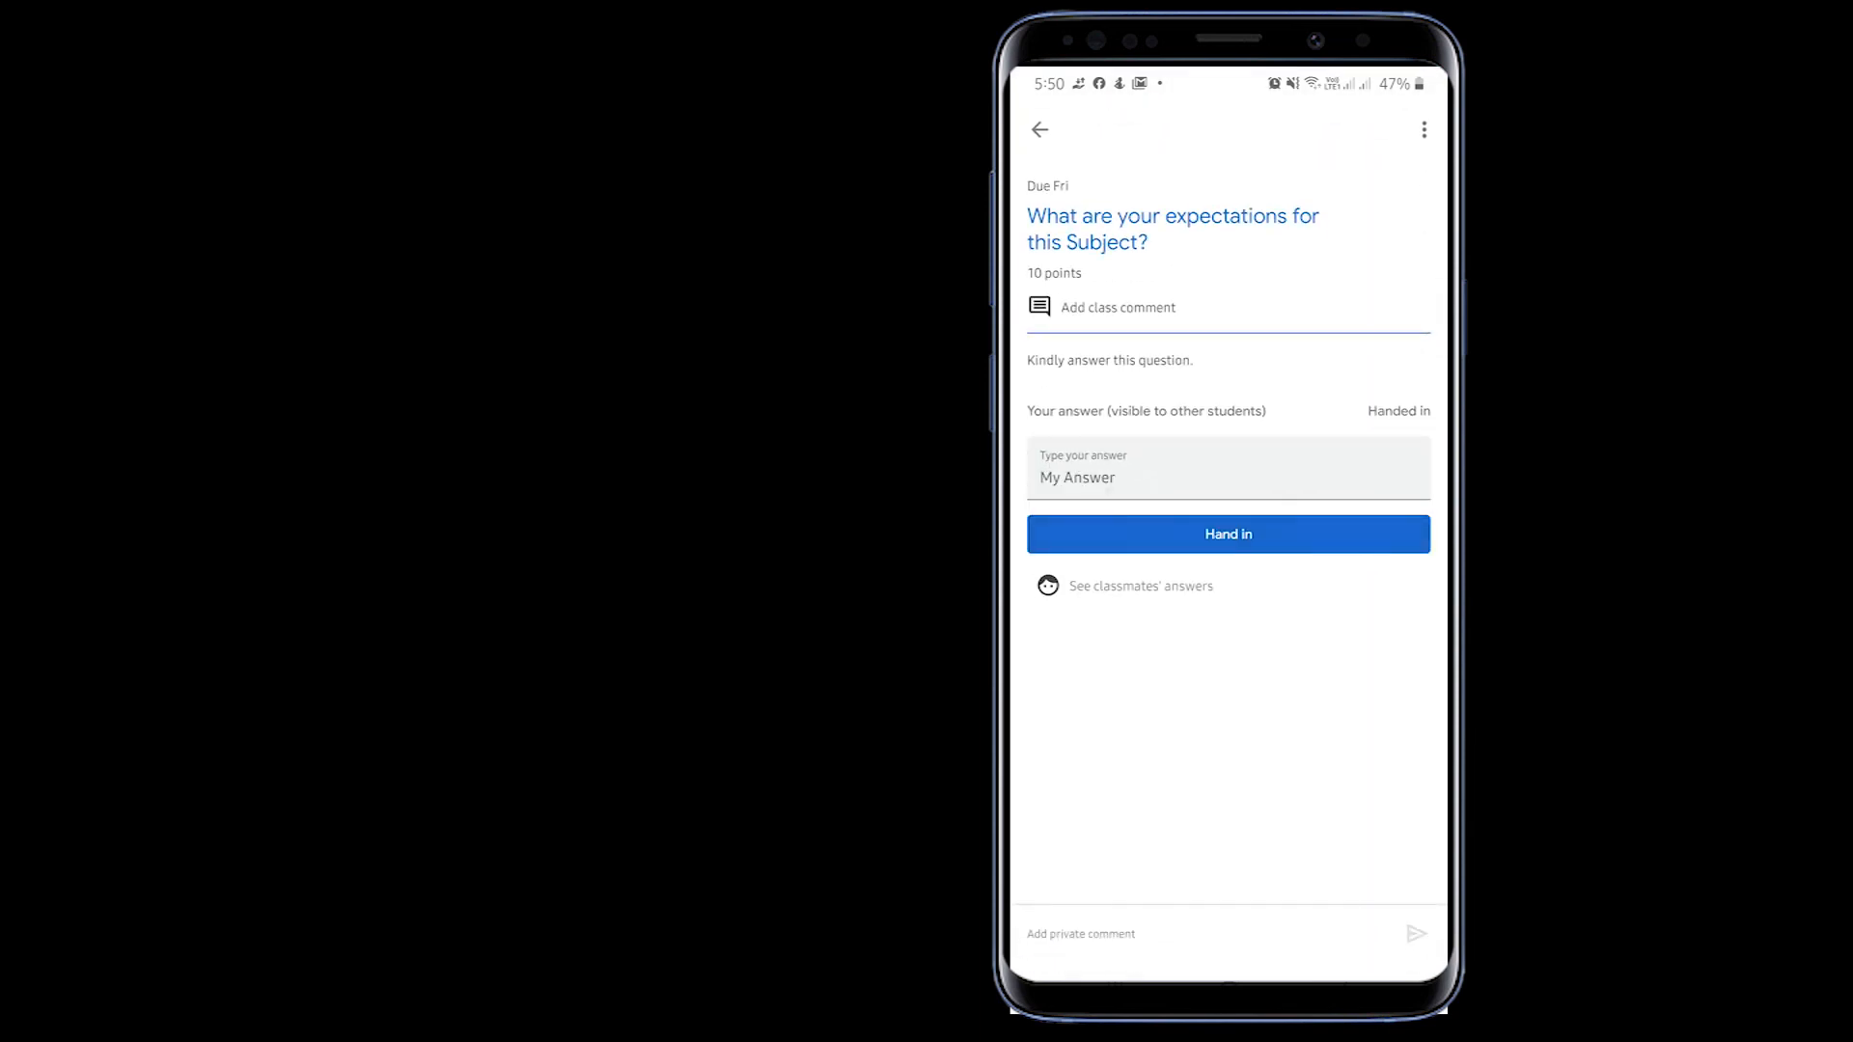
left_click(1227, 534)
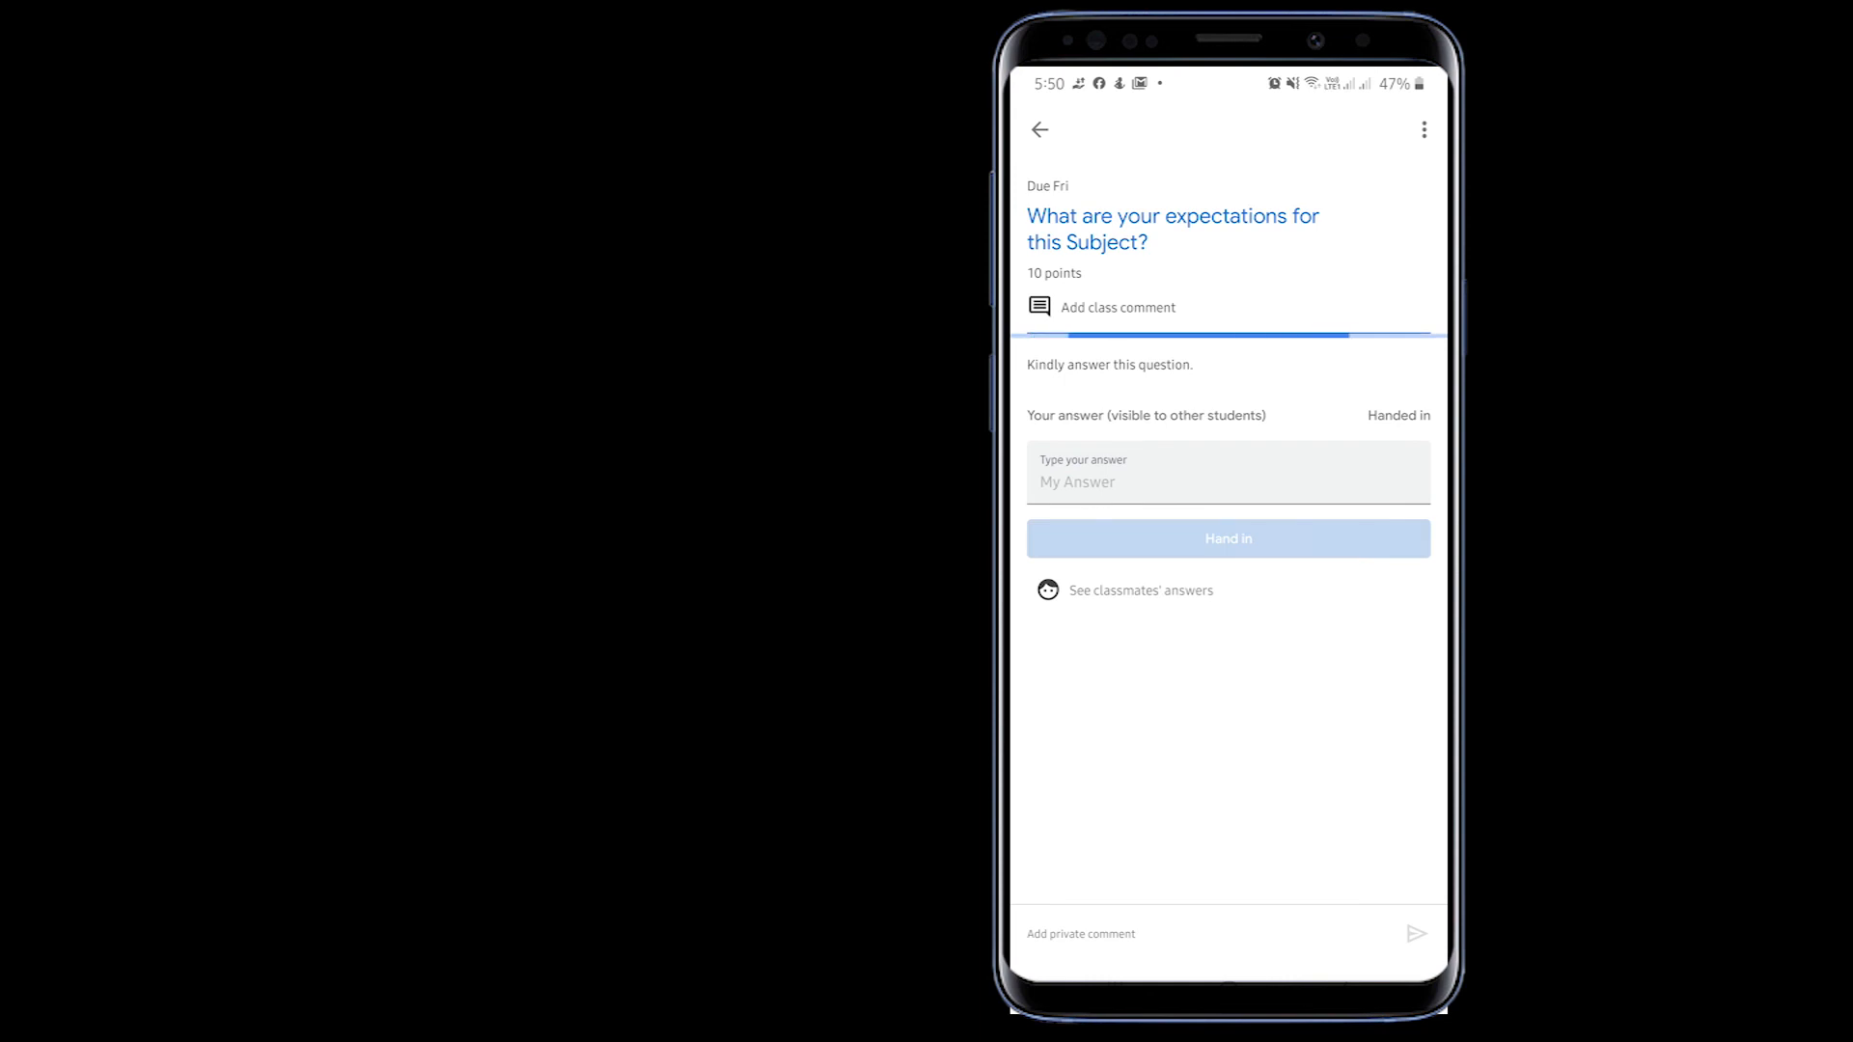